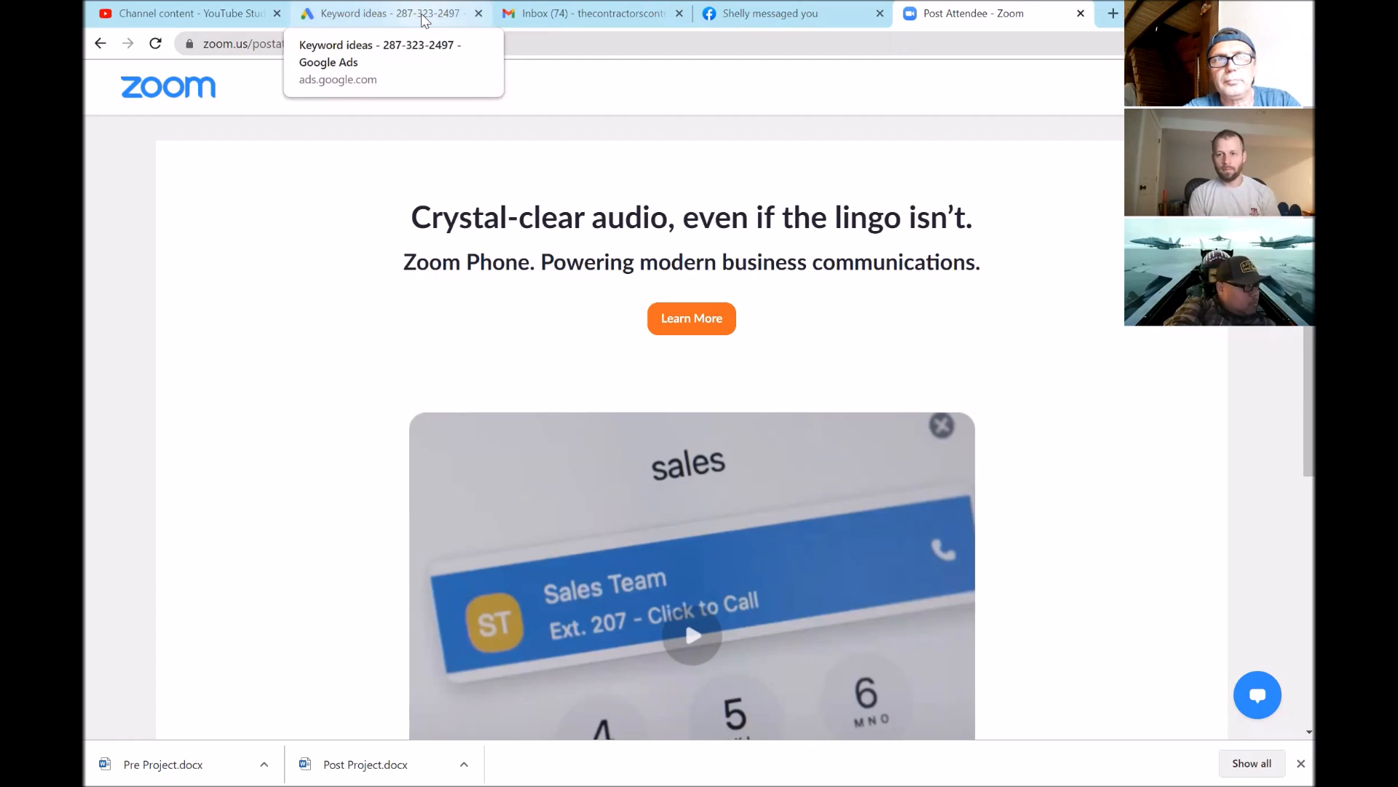
# Switch to Google Ads in the browser, leave the existing keyword ideas and open the Keyword Planner start page
pyautogui.click(424, 19)
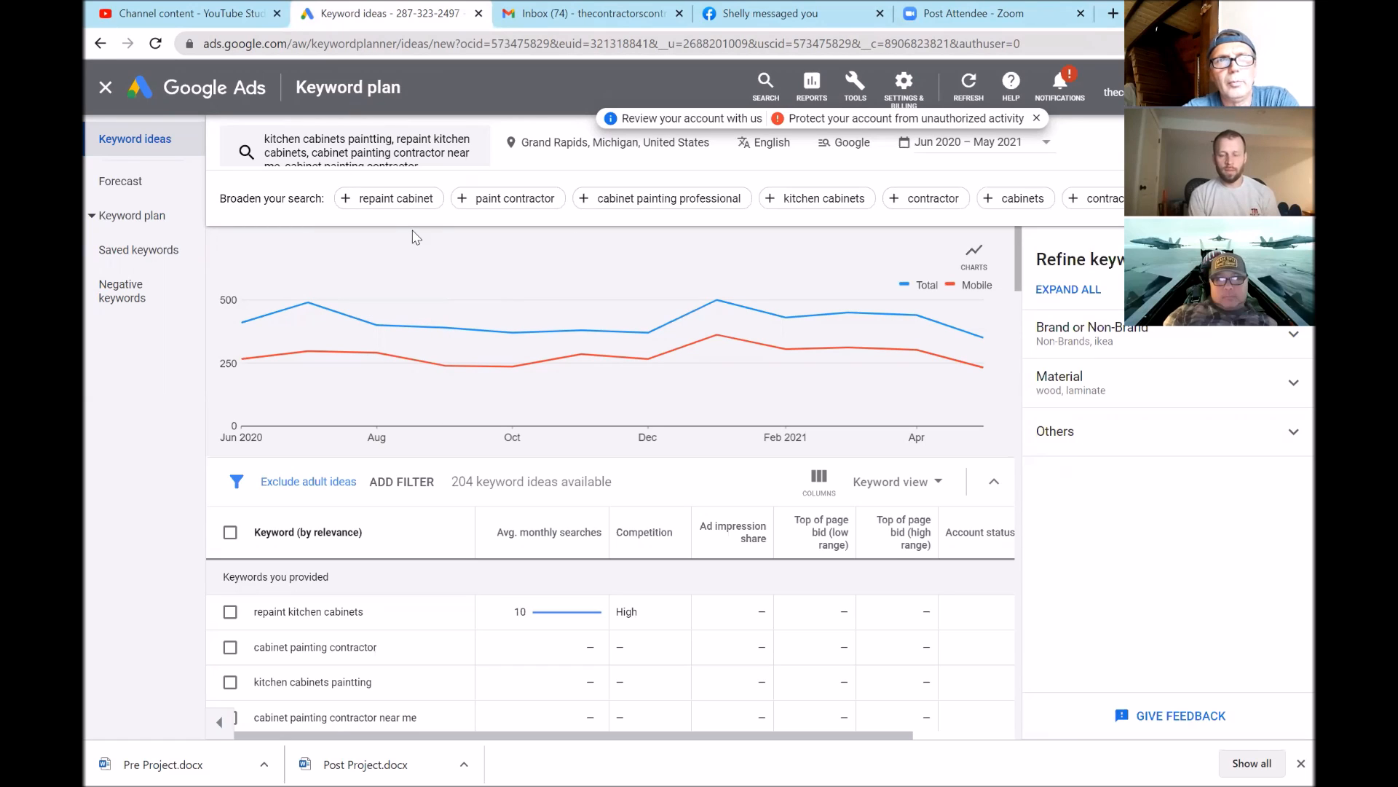
pyautogui.click(100, 46)
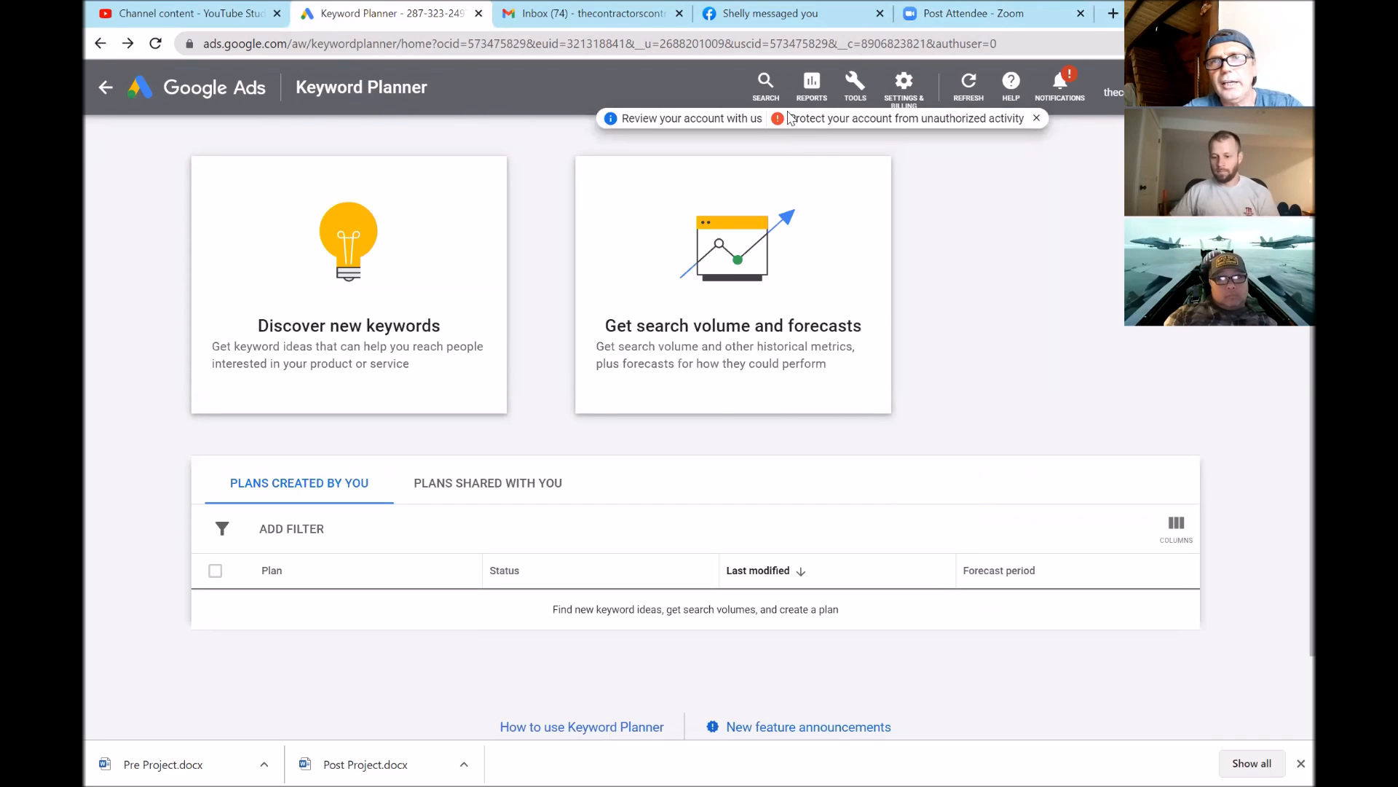
pyautogui.click(852, 99)
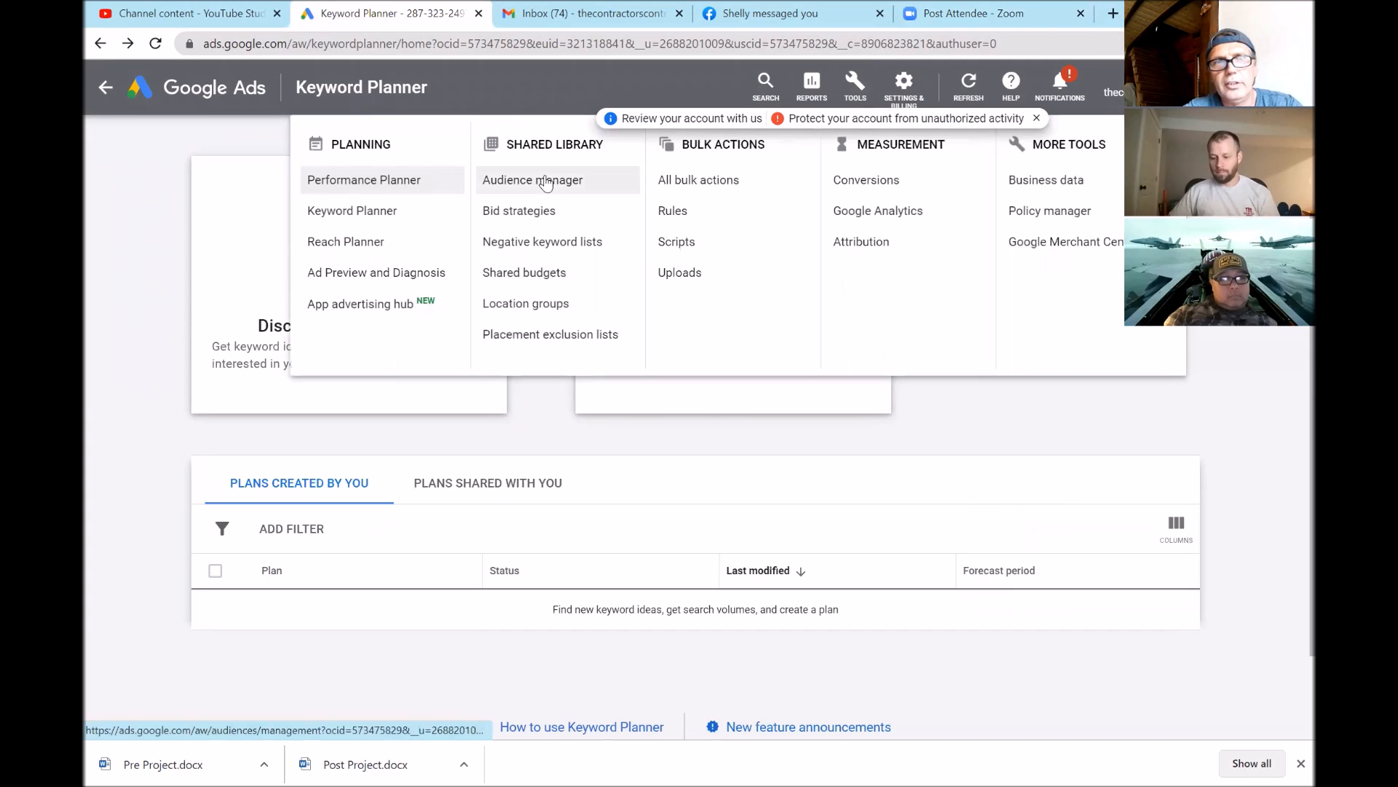
pyautogui.click(380, 213)
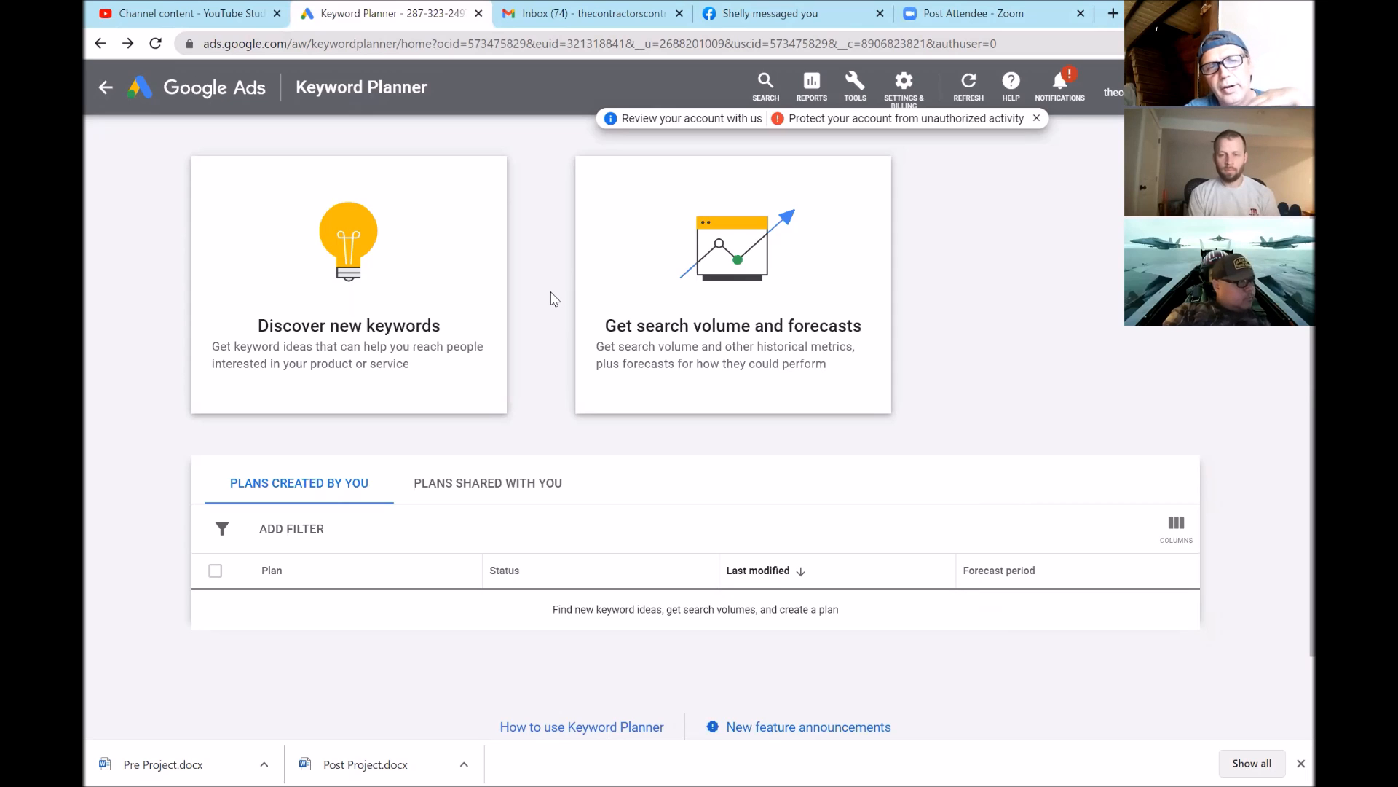
# Start discovering new keywords and check the targeted location for the search without changing it
pyautogui.click(353, 309)
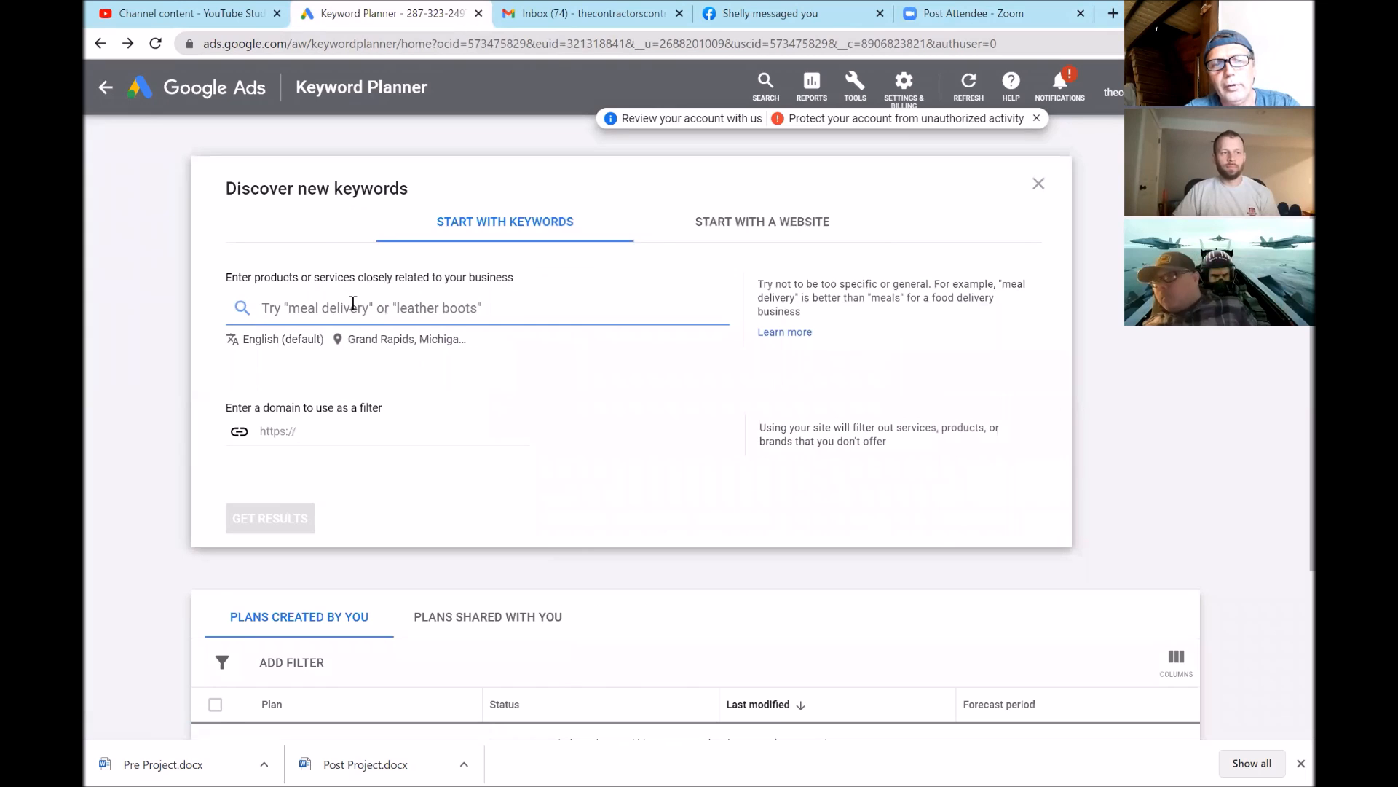
pyautogui.click(406, 341)
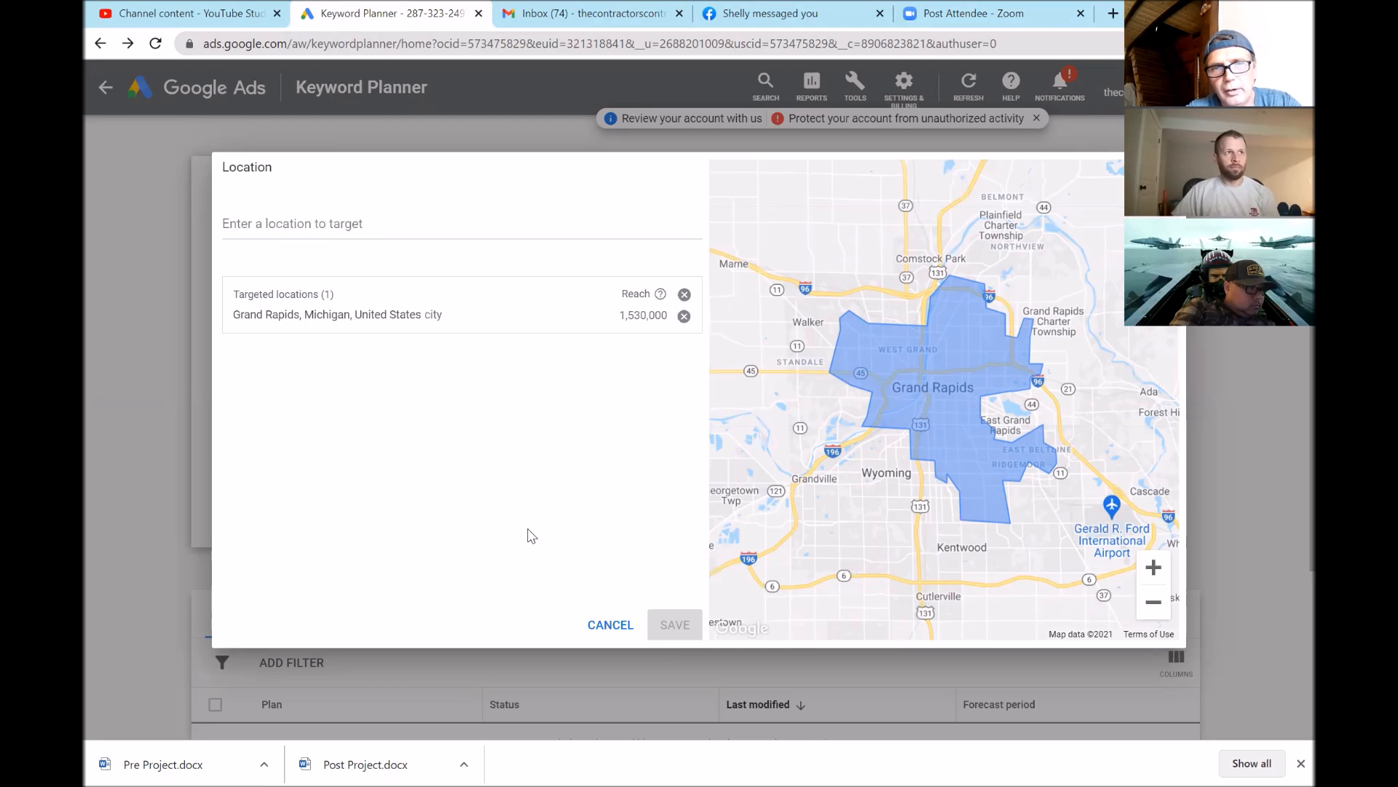
pyautogui.click(605, 620)
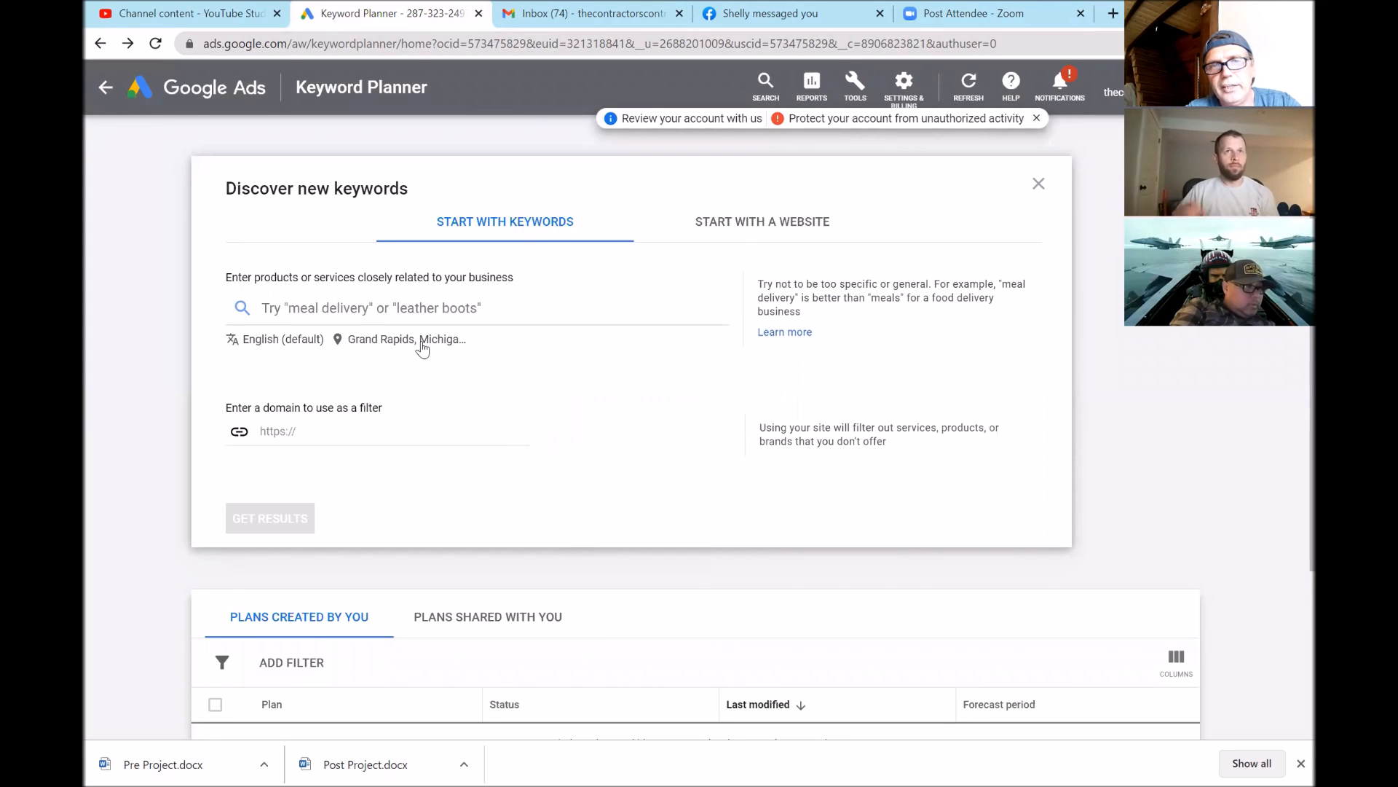
# Enter "refinishing kitchen cabinets" as the first keyword for the new keyword search
pyautogui.click(350, 315)
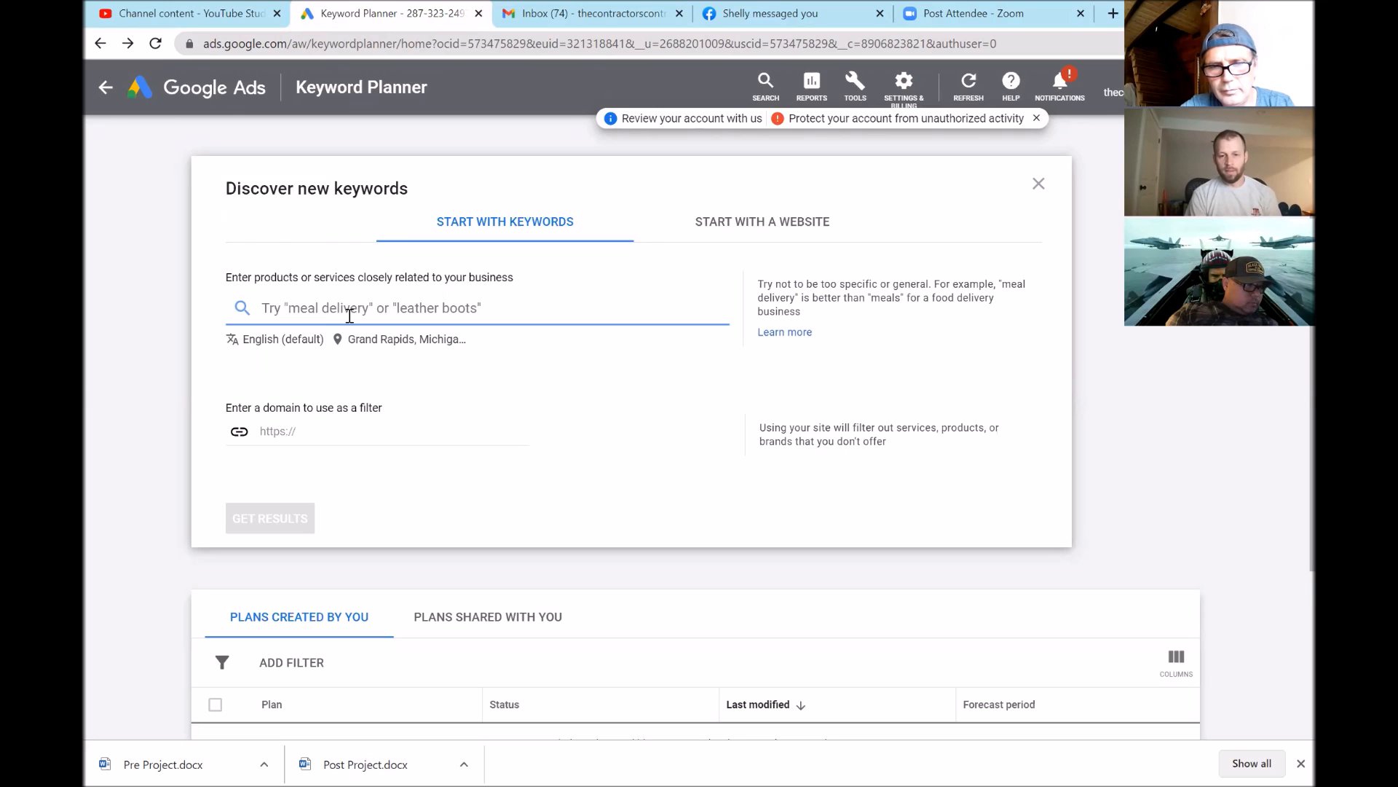
pyautogui.write('refinishing ')
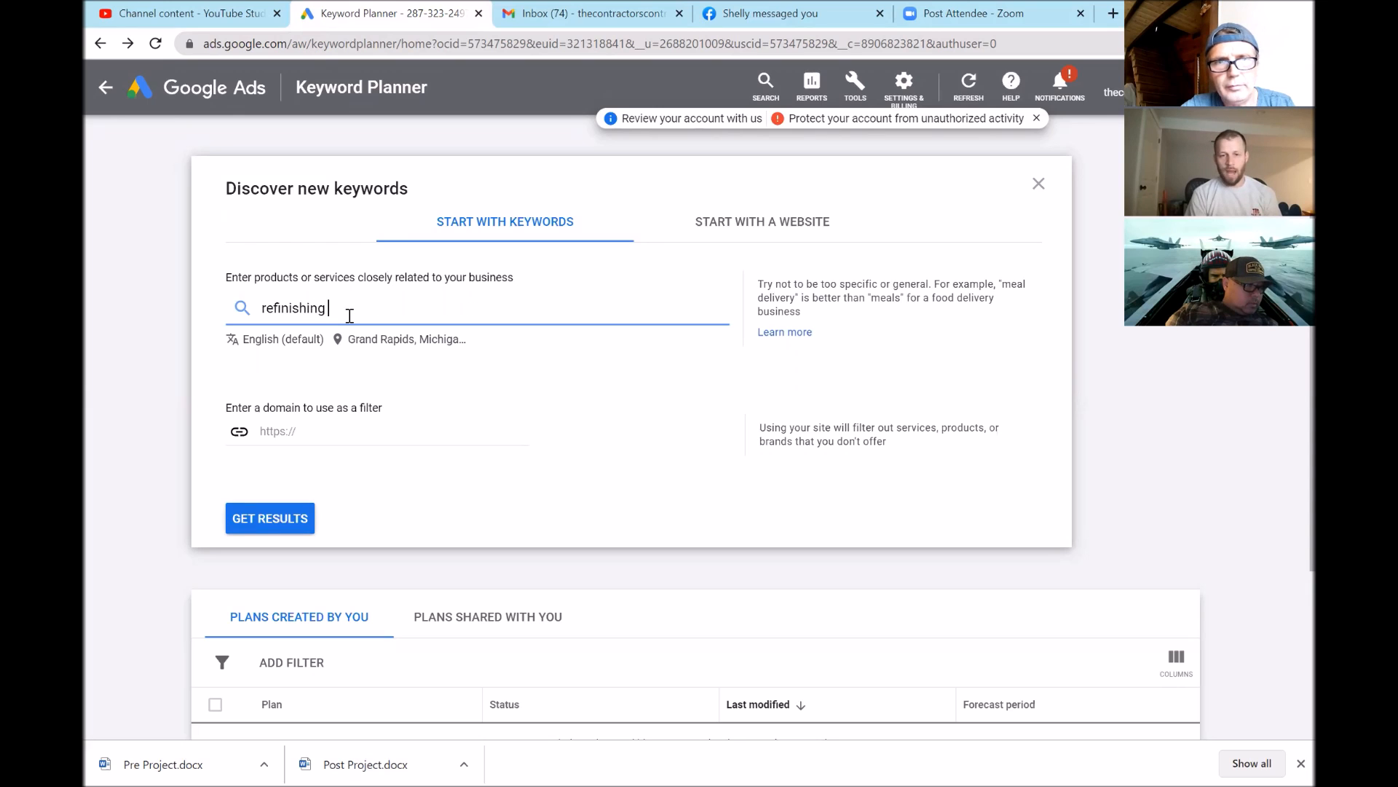
pyautogui.write('ki')
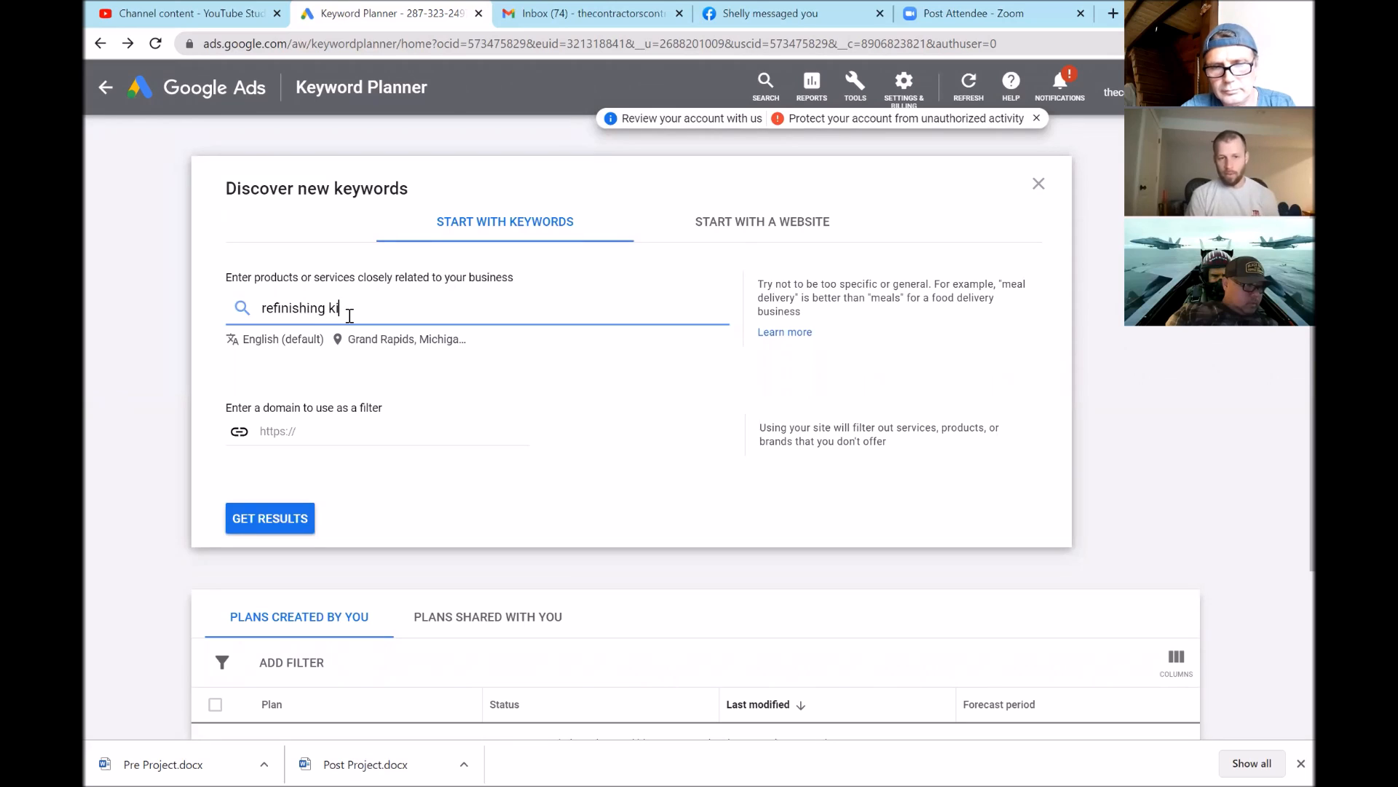
pyautogui.write('tchen ca')
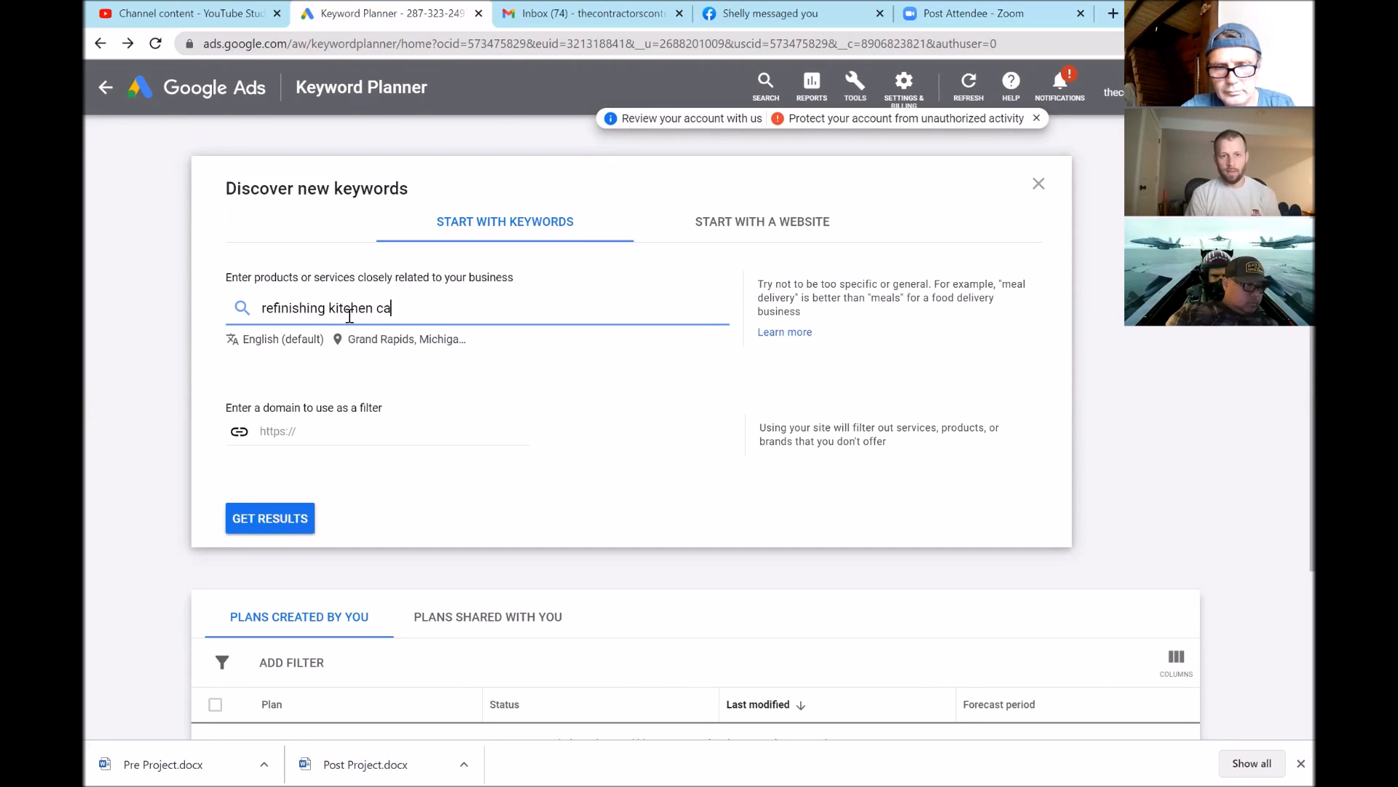
pyautogui.write('binets,')
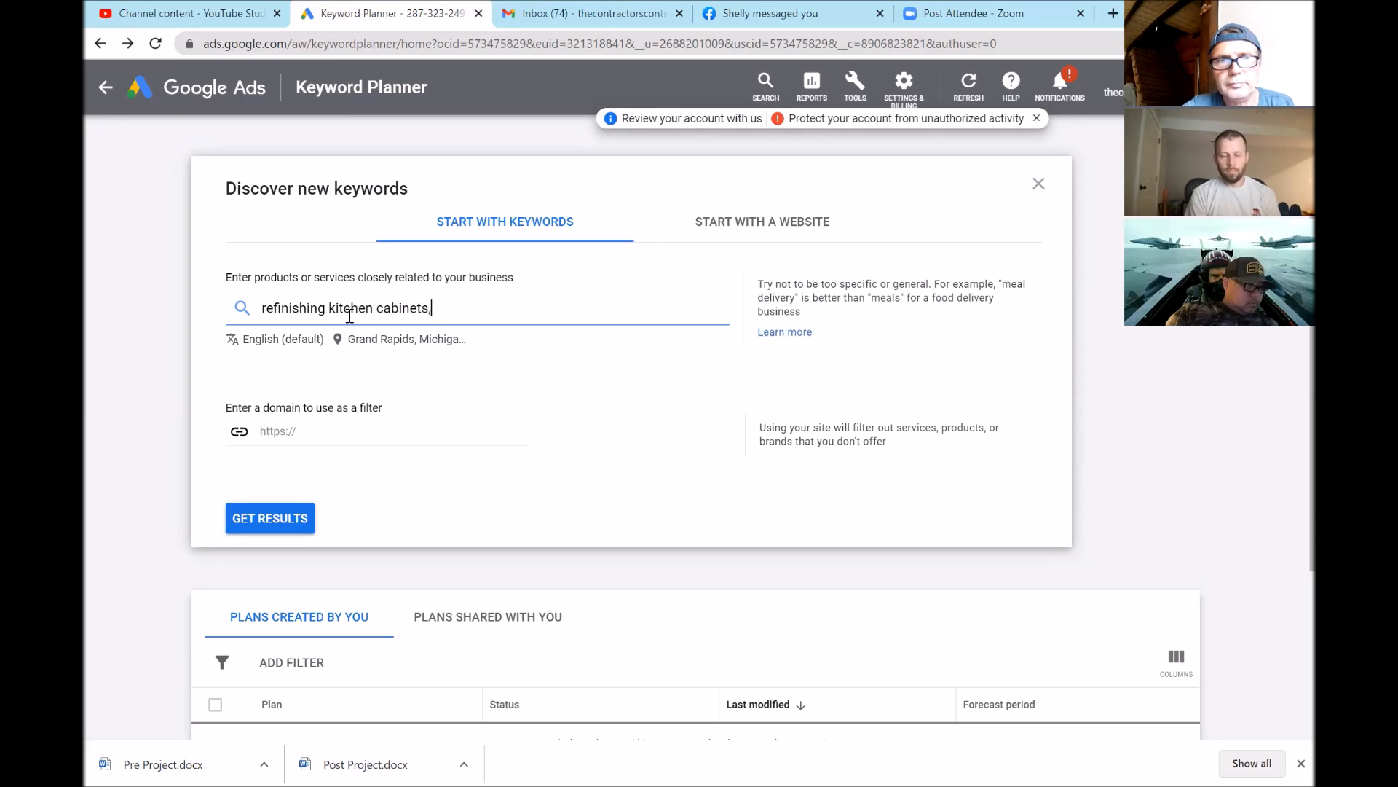
pyautogui.press('Return')
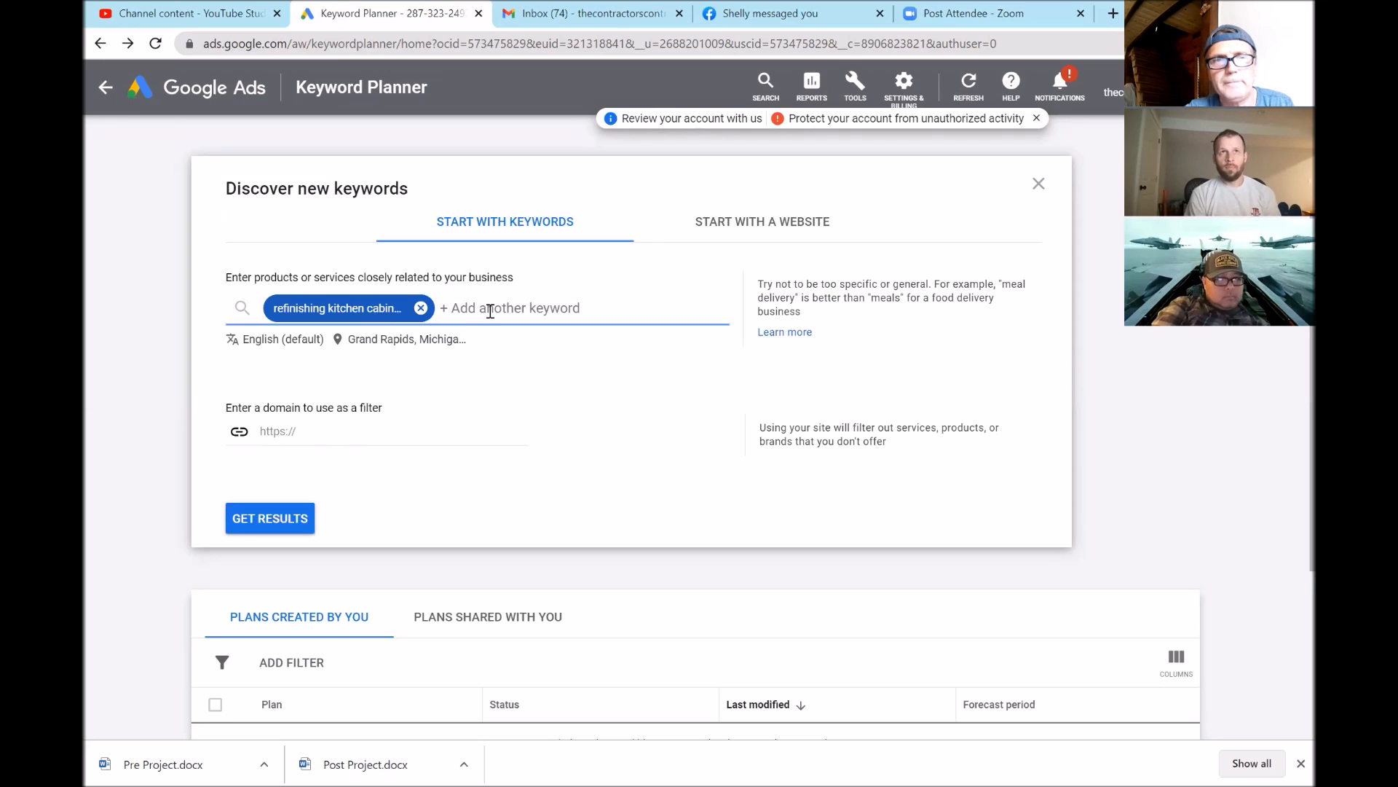
# Add "repaint kitchen cabinets" as a second keyword and get the keyword results
pyautogui.press('BackSpace')
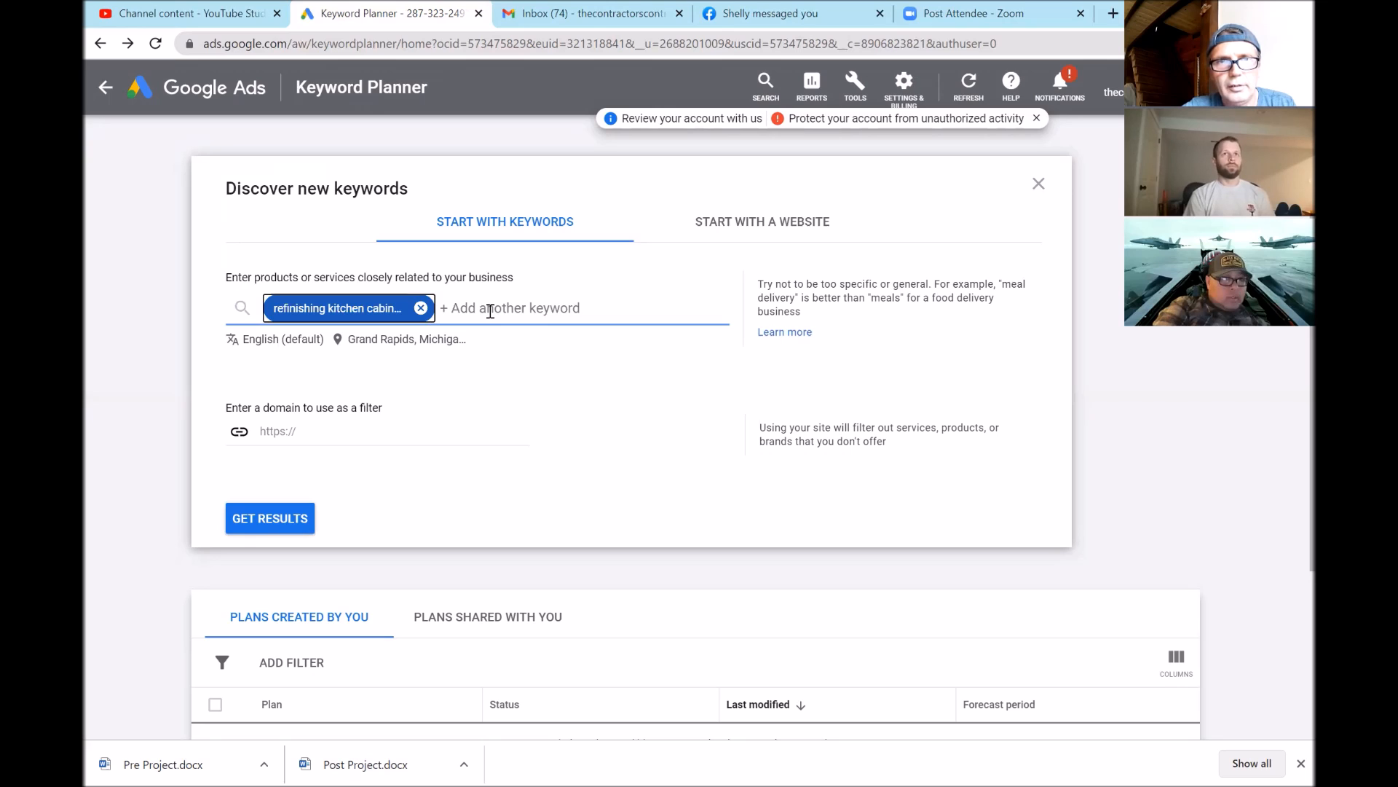
pyautogui.click(475, 306)
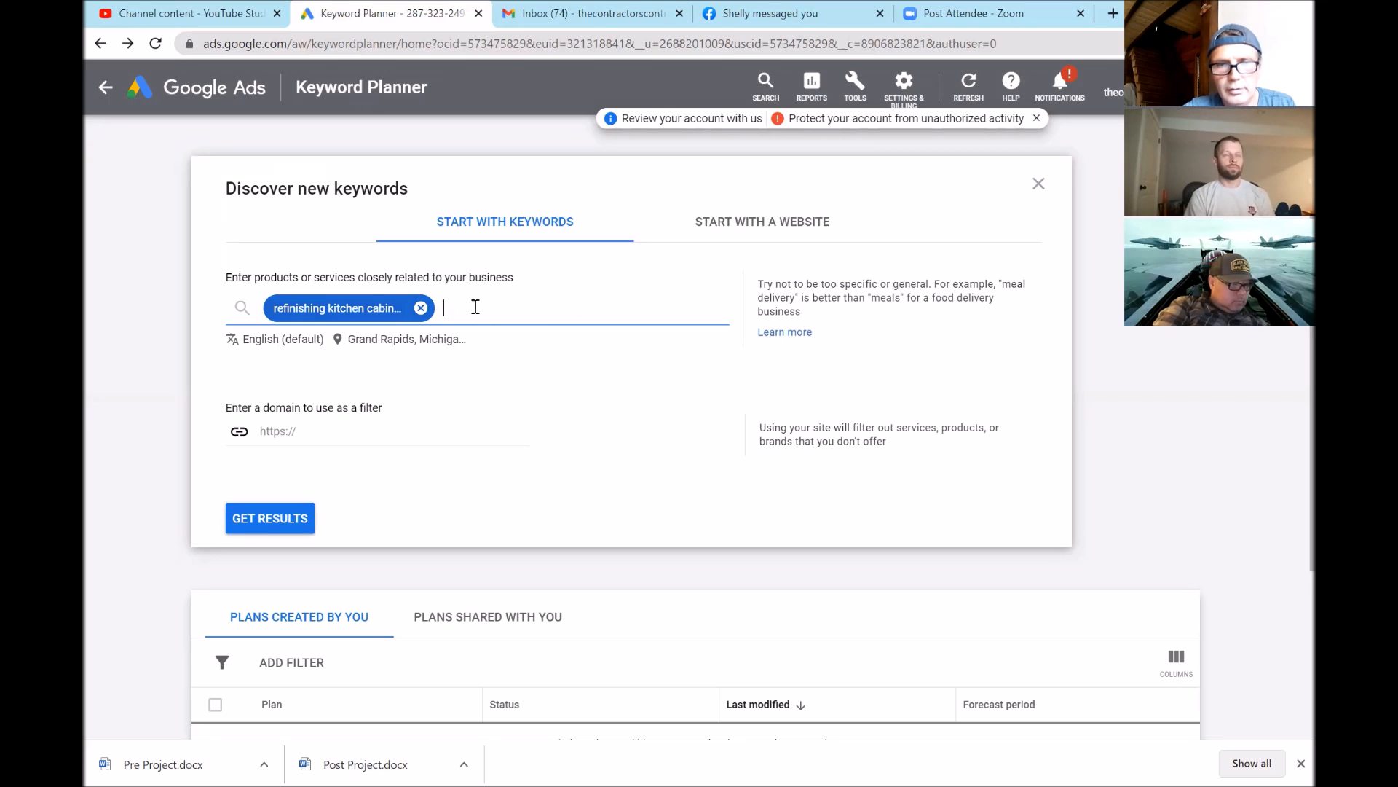
pyautogui.write('rep')
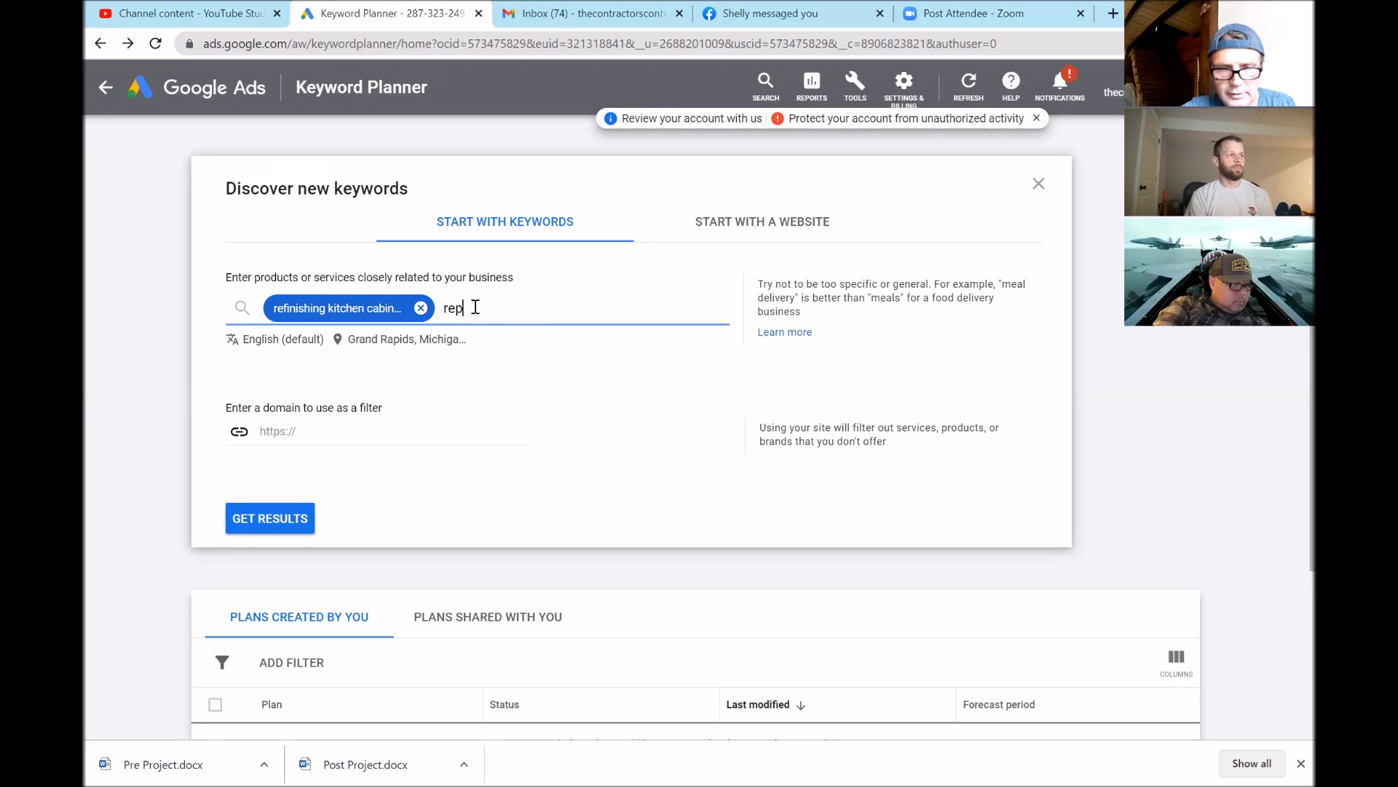
pyautogui.write('aint kitchen')
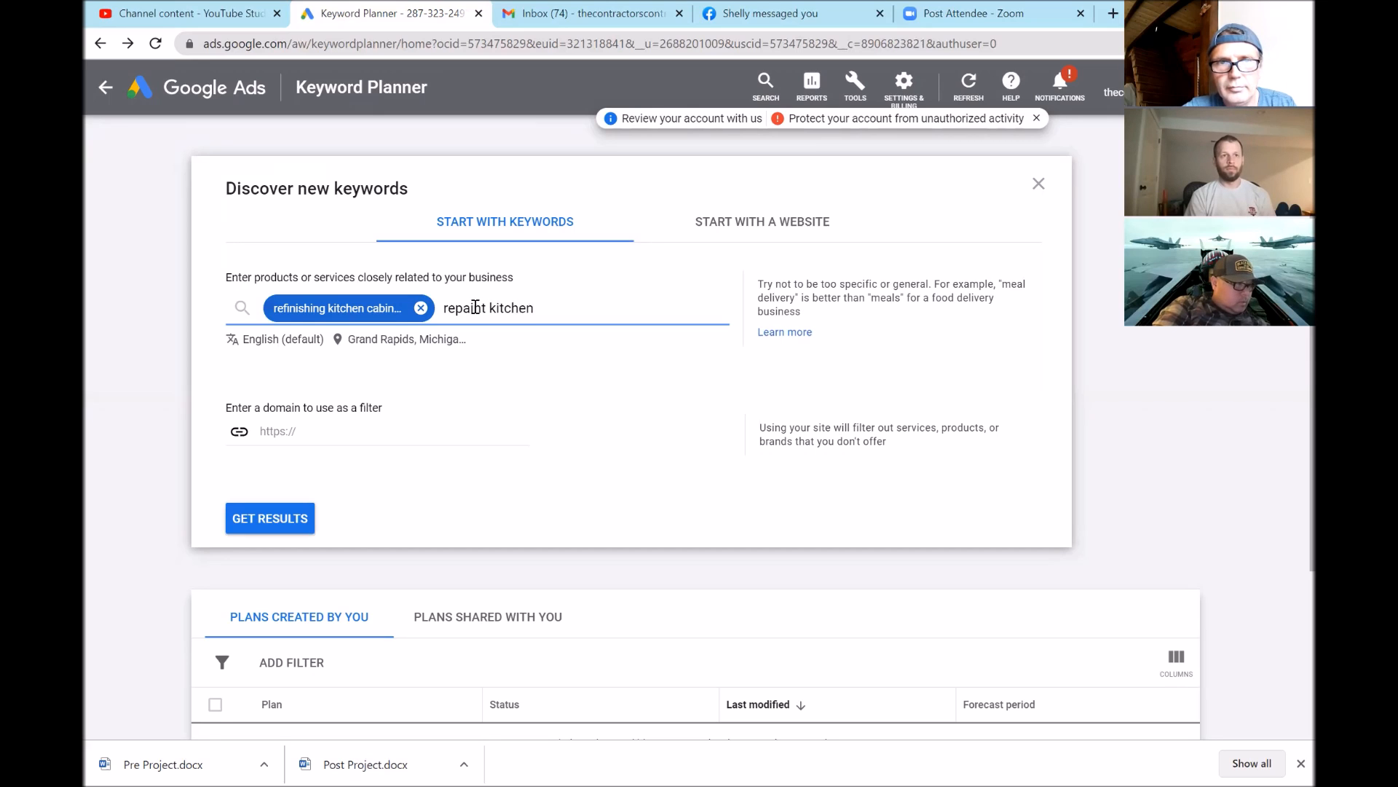
pyautogui.write(' ca')
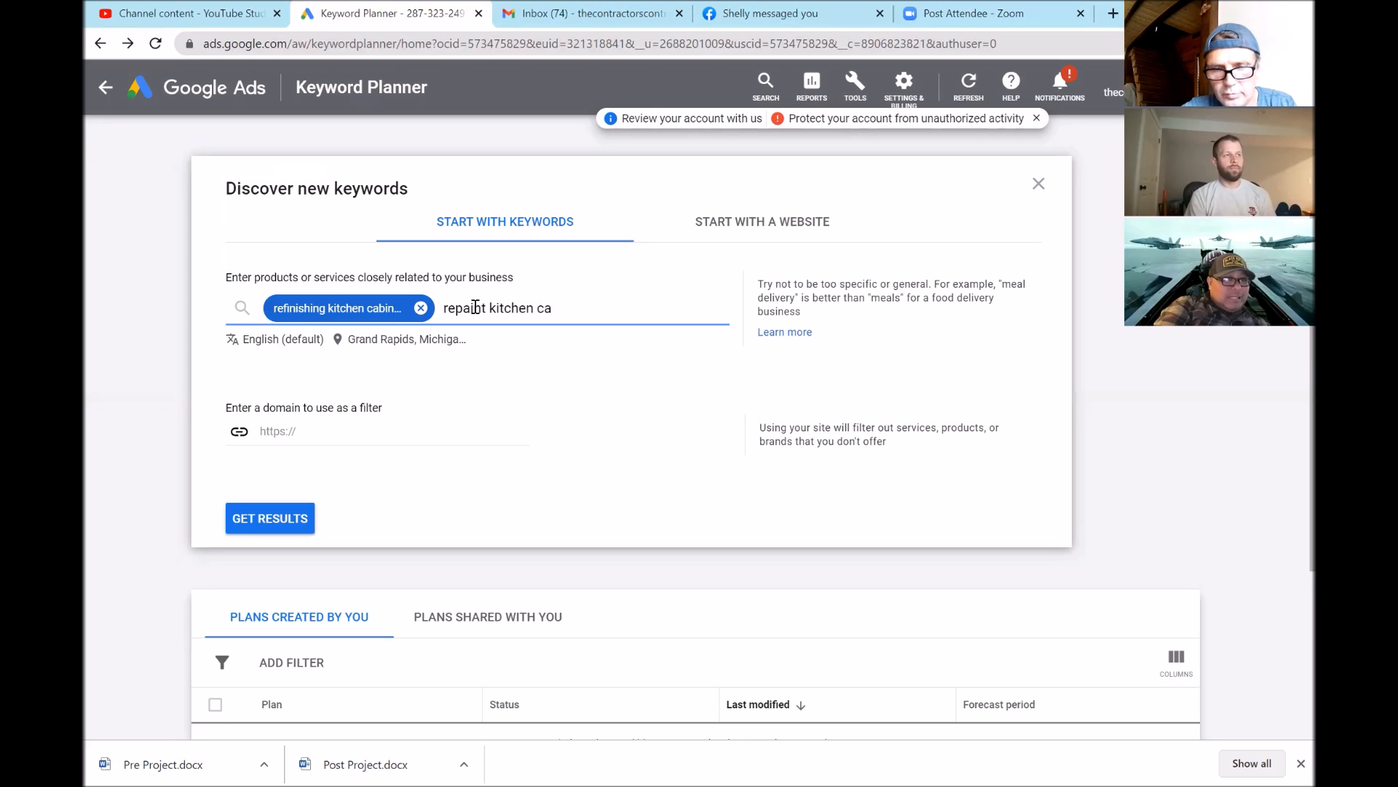
pyautogui.write('b')
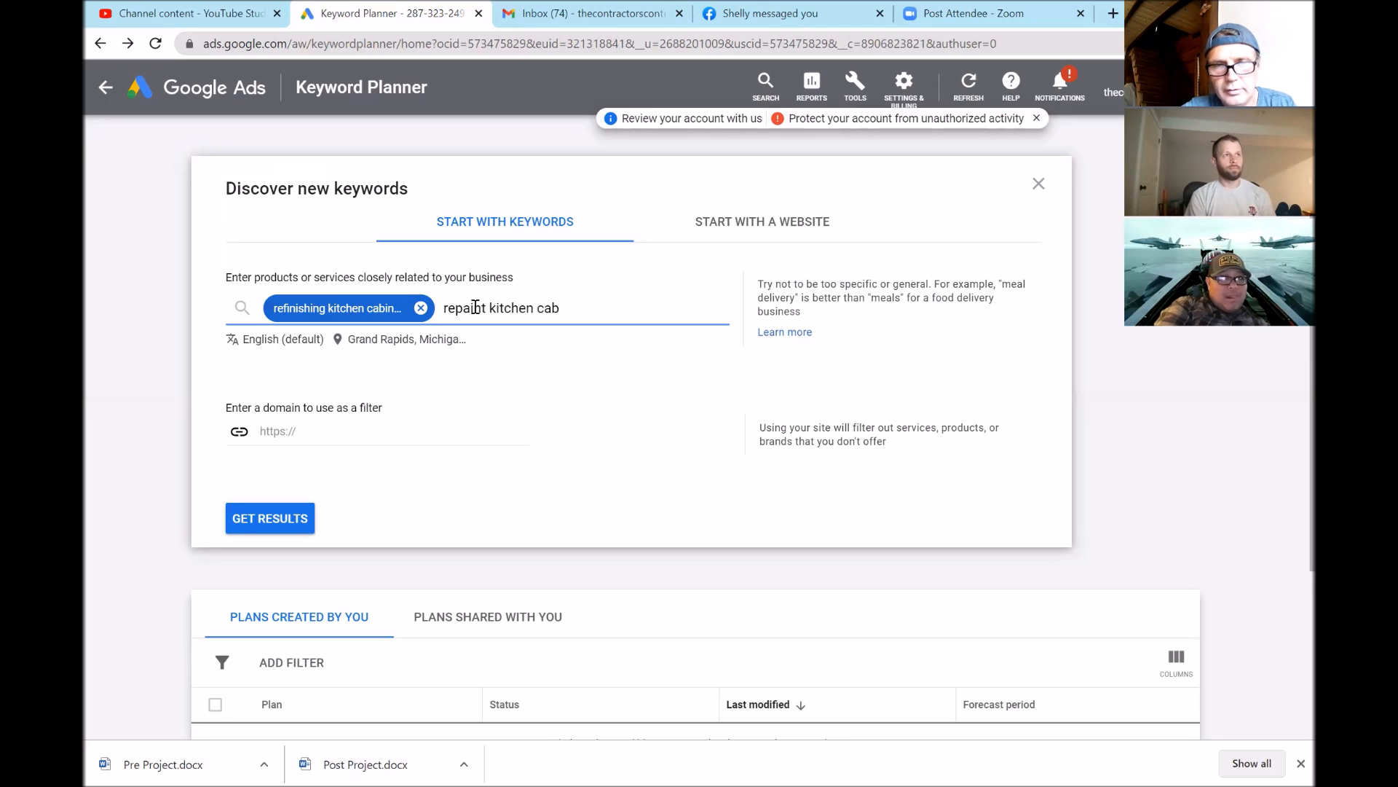
pyautogui.write('inets,')
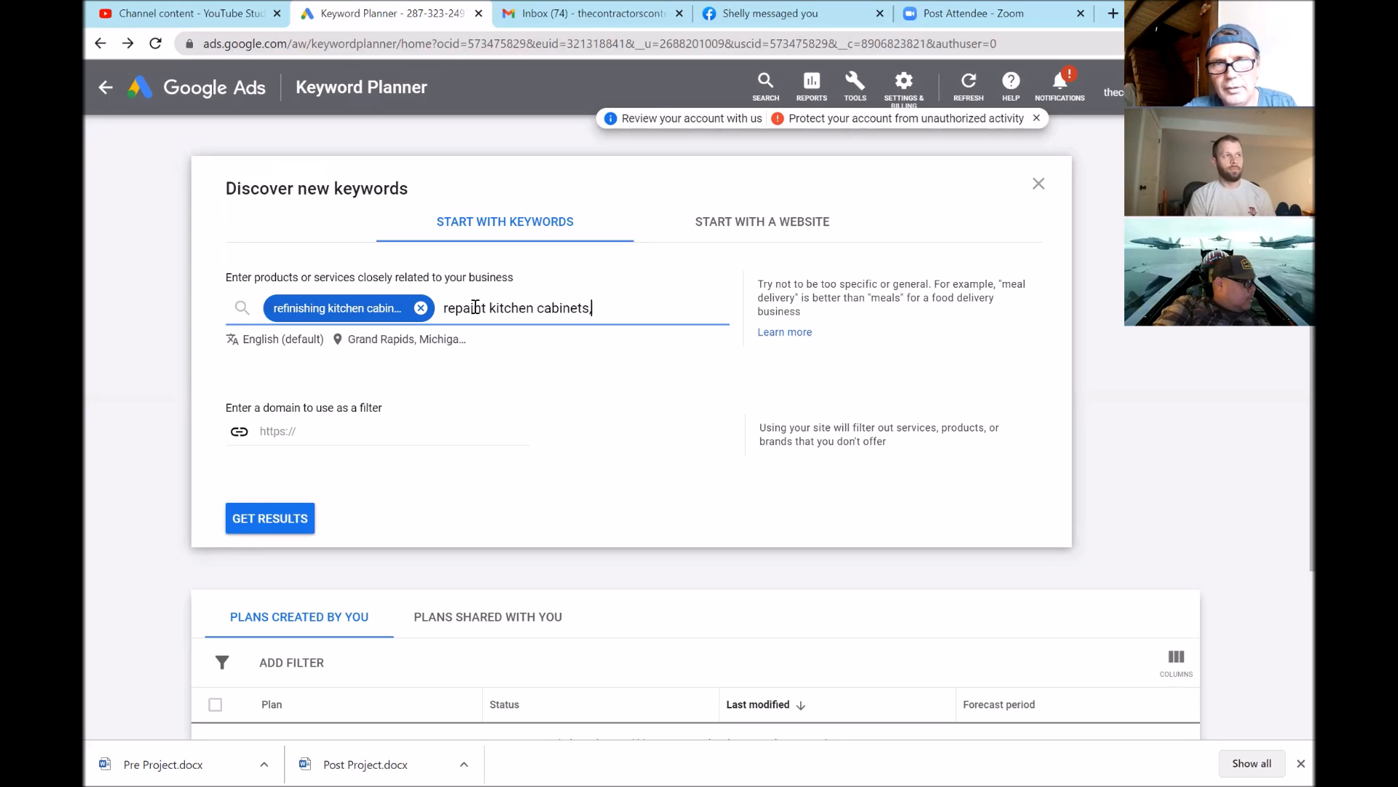
pyautogui.press('Return')
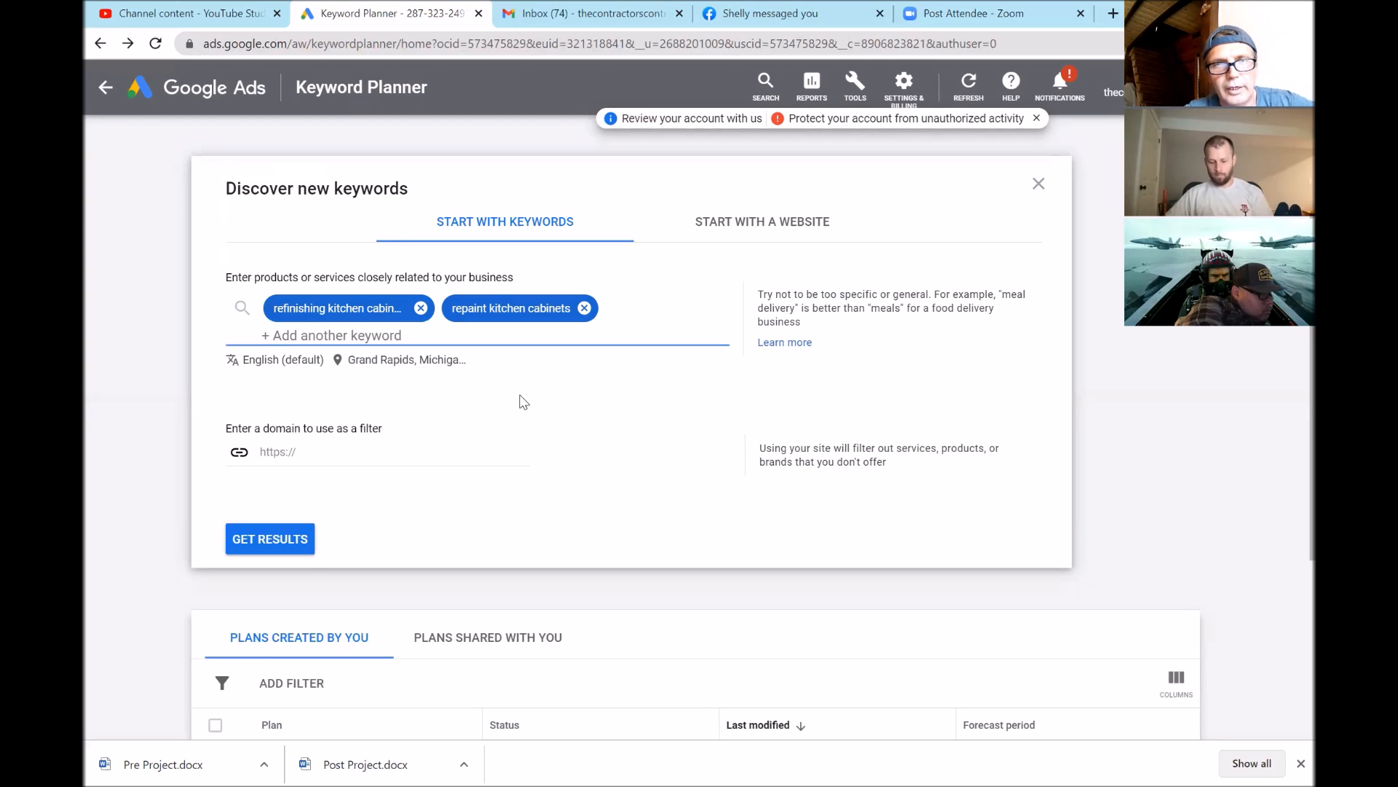
pyautogui.click(277, 541)
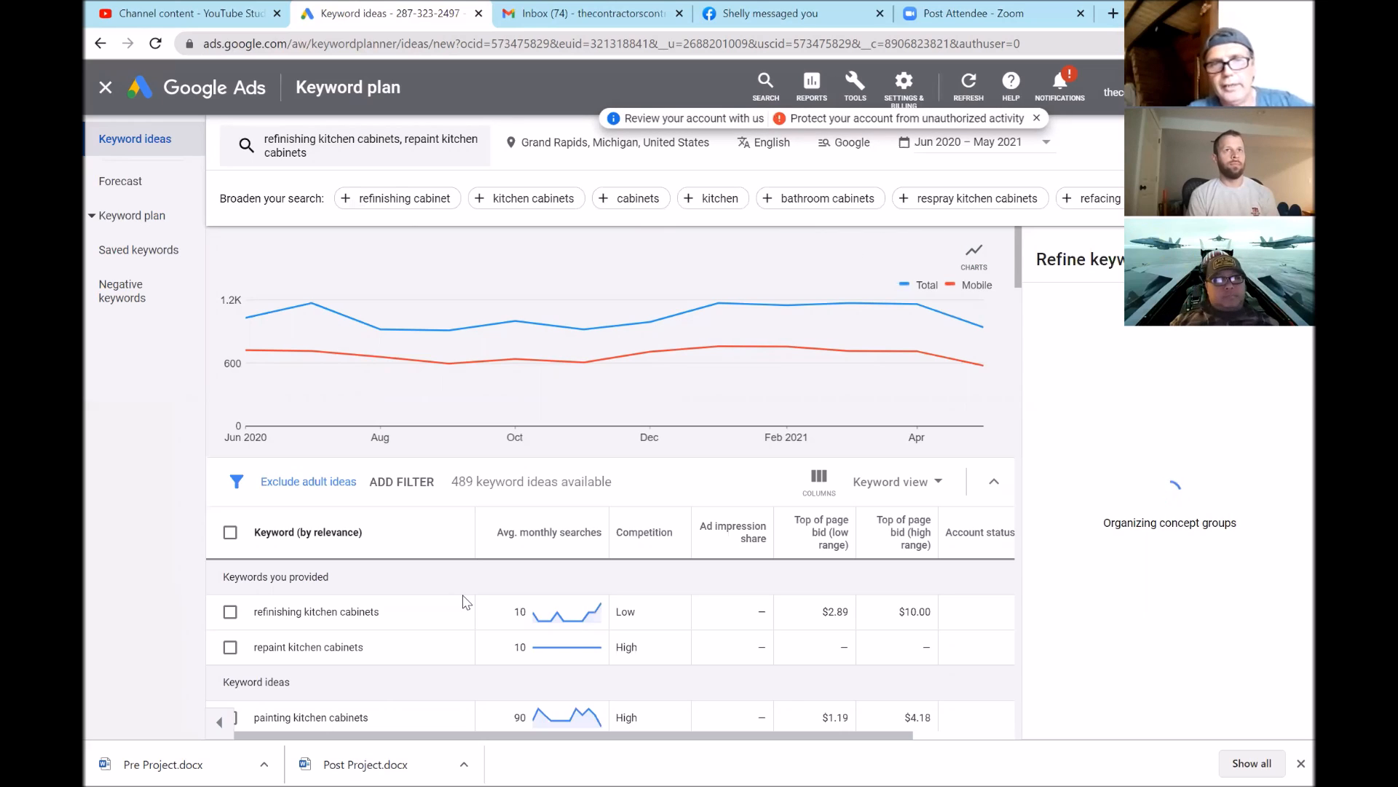
# Examine the average monthly searches, competition and bid ranges of the provided keywords and the suggested keyword ideas
pyautogui.scroll(-1, 396, 661)
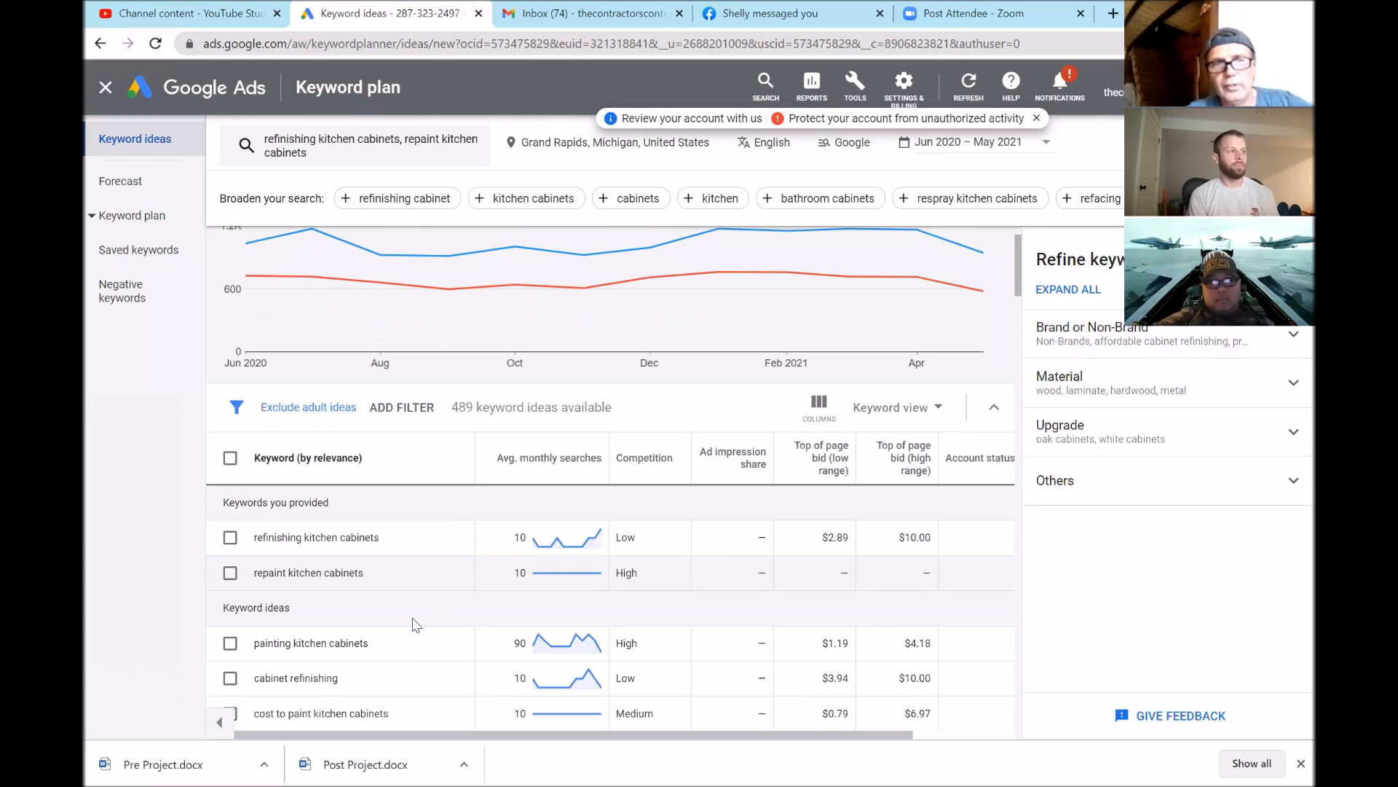
pyautogui.scroll(-1, 452, 569)
pyautogui.scroll(-2, 453, 574)
pyautogui.scroll(-1, 480, 512)
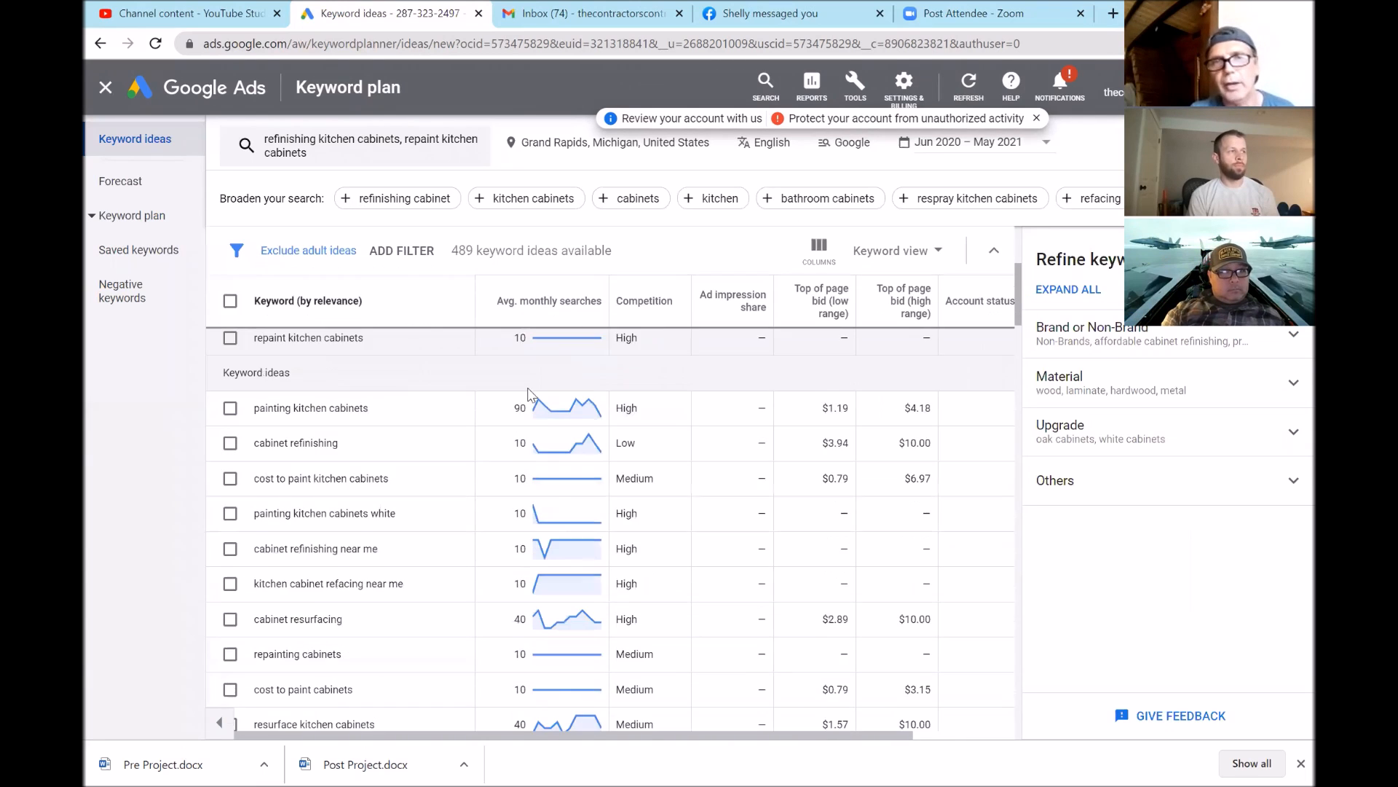
pyautogui.scroll(2, 472, 404)
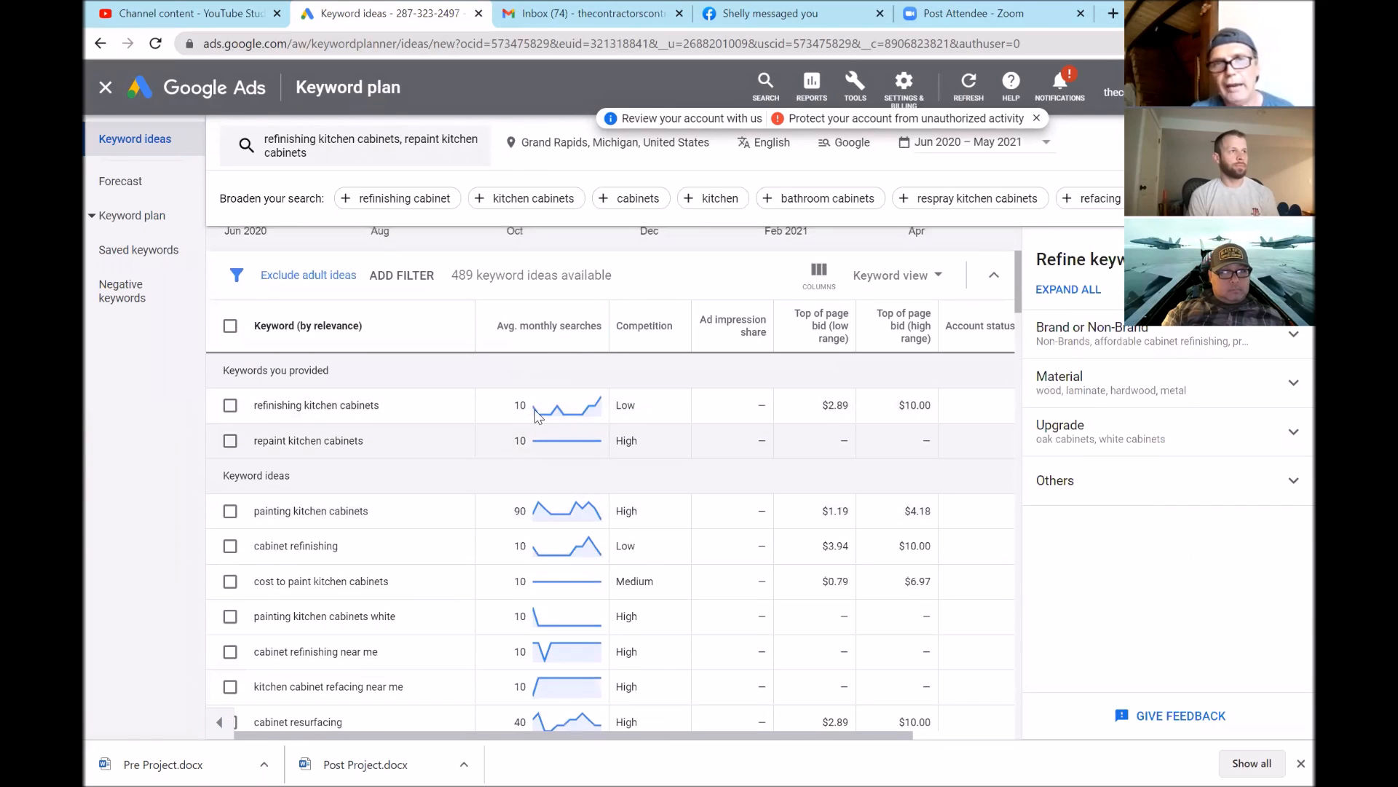
pyautogui.moveTo(561, 415)
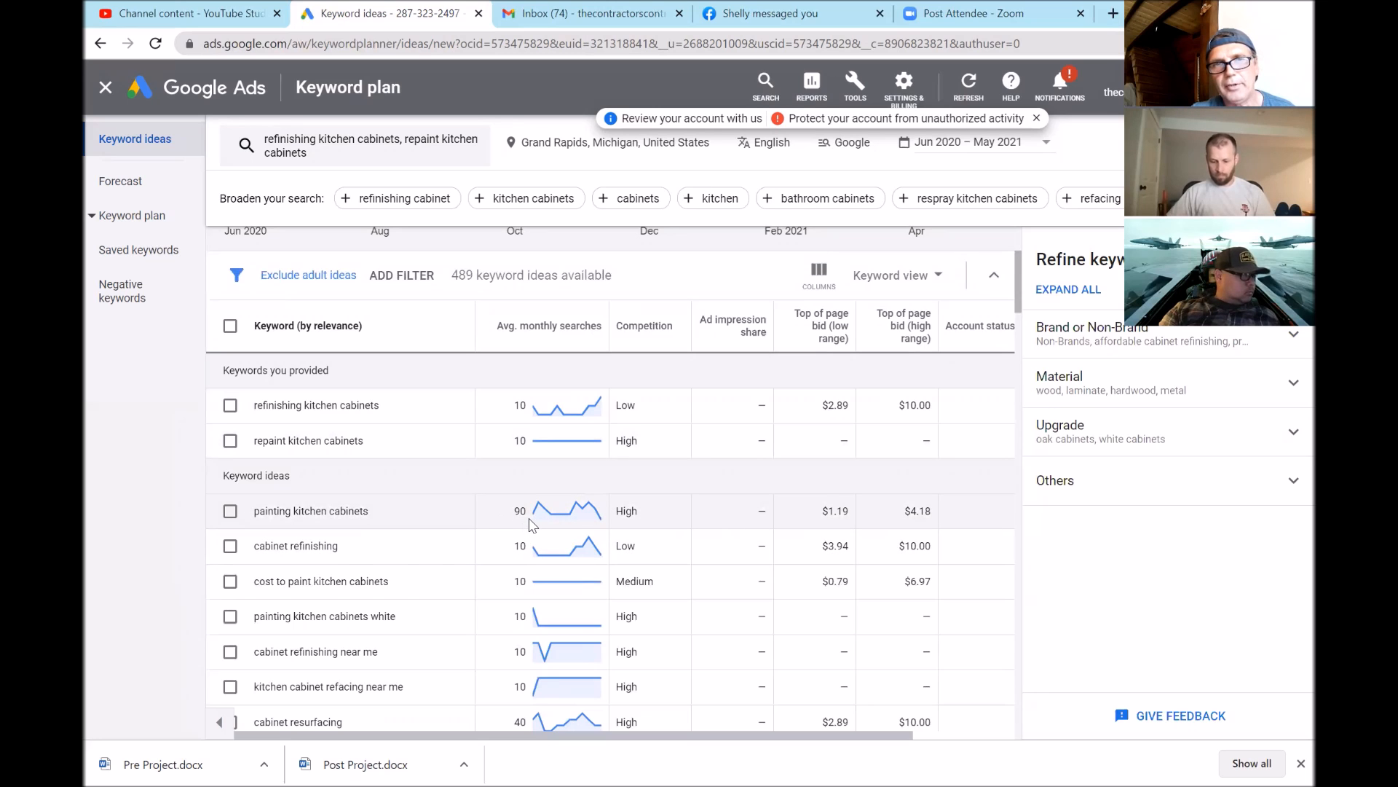
pyautogui.scroll(-1, 495, 601)
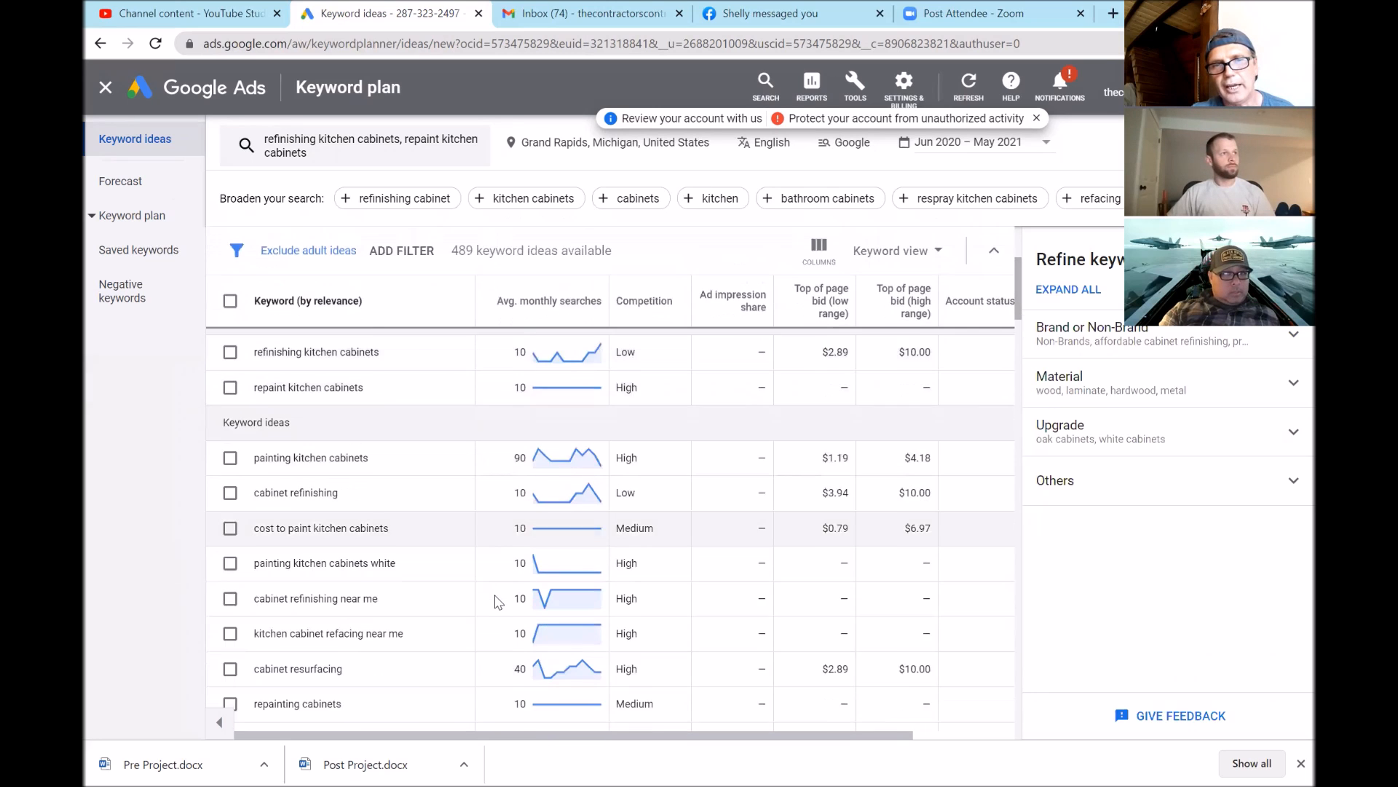
pyautogui.scroll(-3, 496, 601)
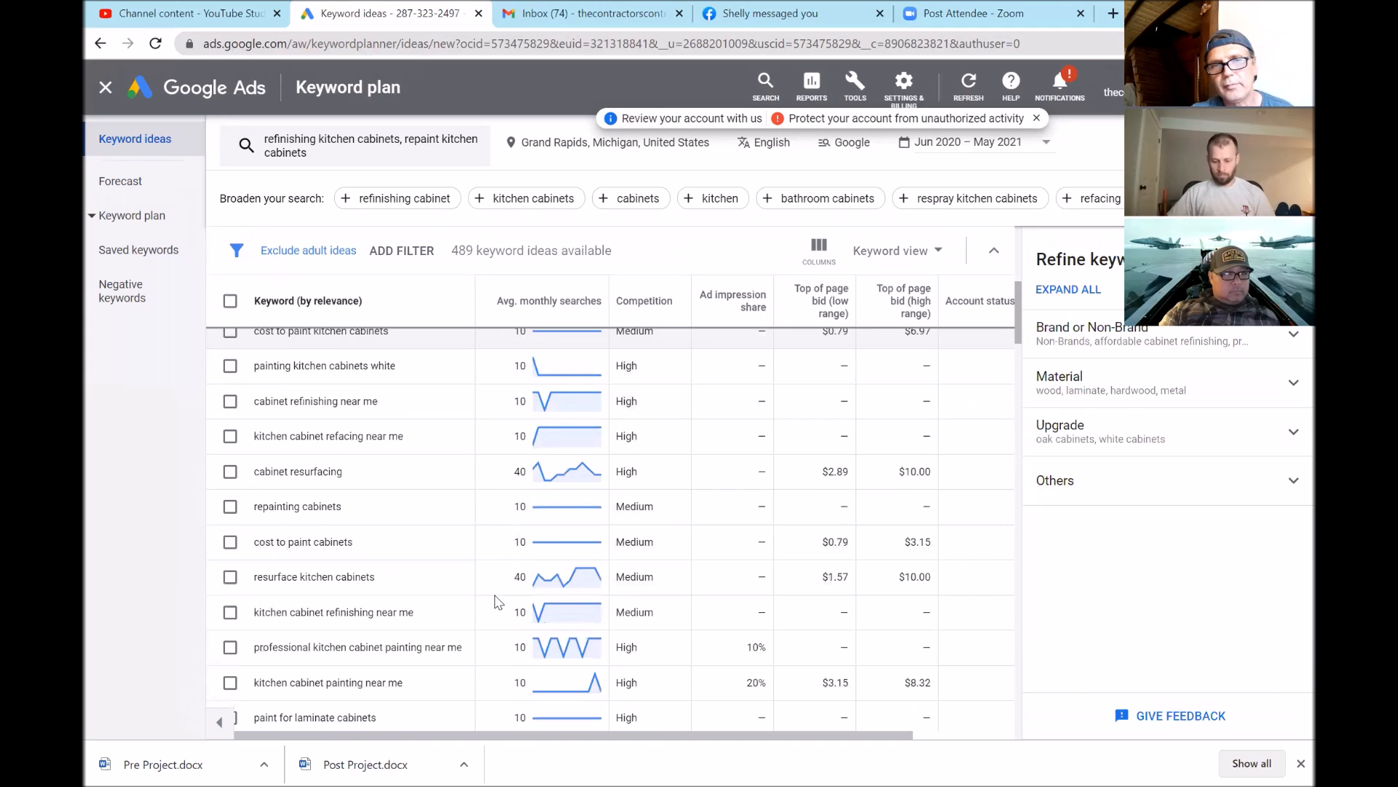
pyautogui.scroll(-2, 495, 602)
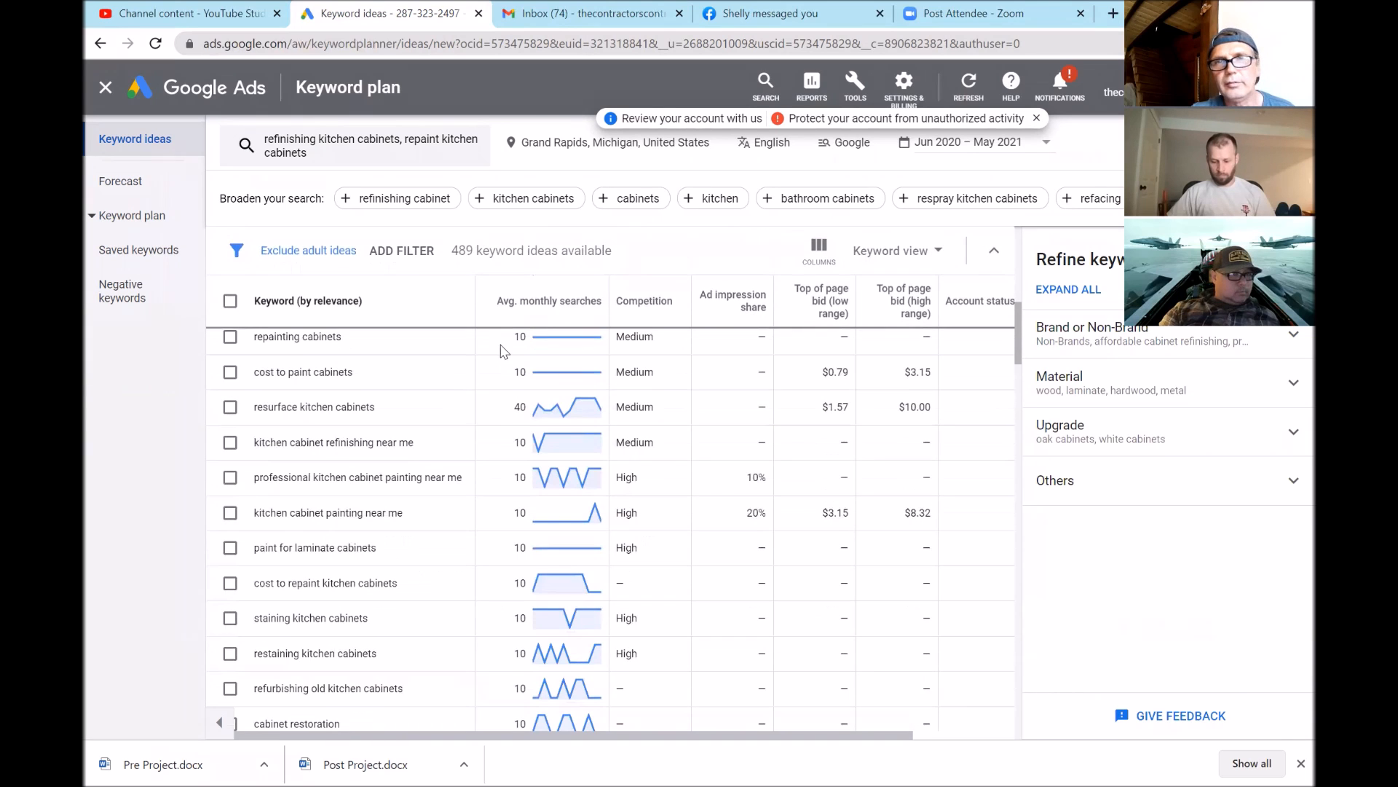
pyautogui.scroll(4, 620, 319)
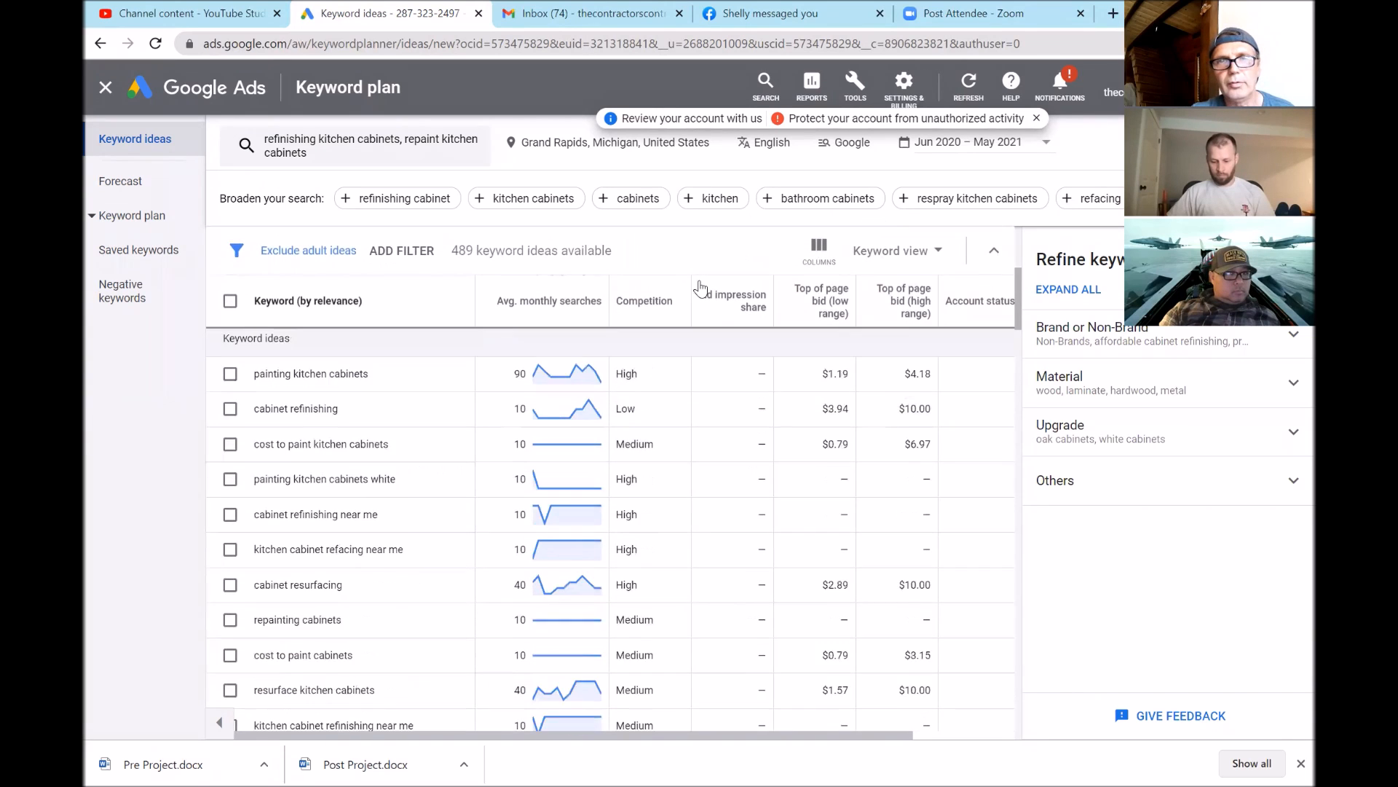
pyautogui.scroll(2, 588, 247)
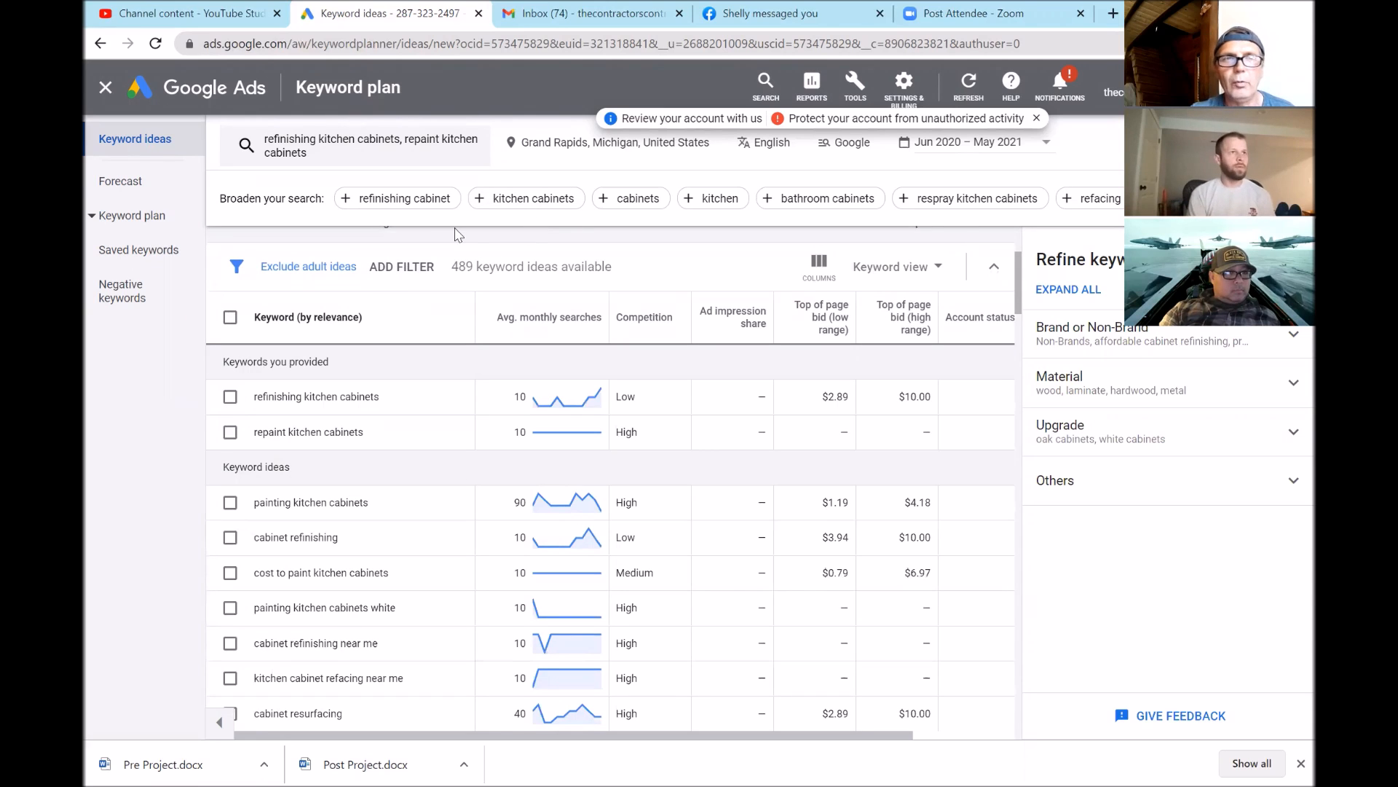
# Broaden the search with the suggested keywords "refinishing cabinet" and "refacing kitchen cabinets", getting updated results after each
pyautogui.click(415, 199)
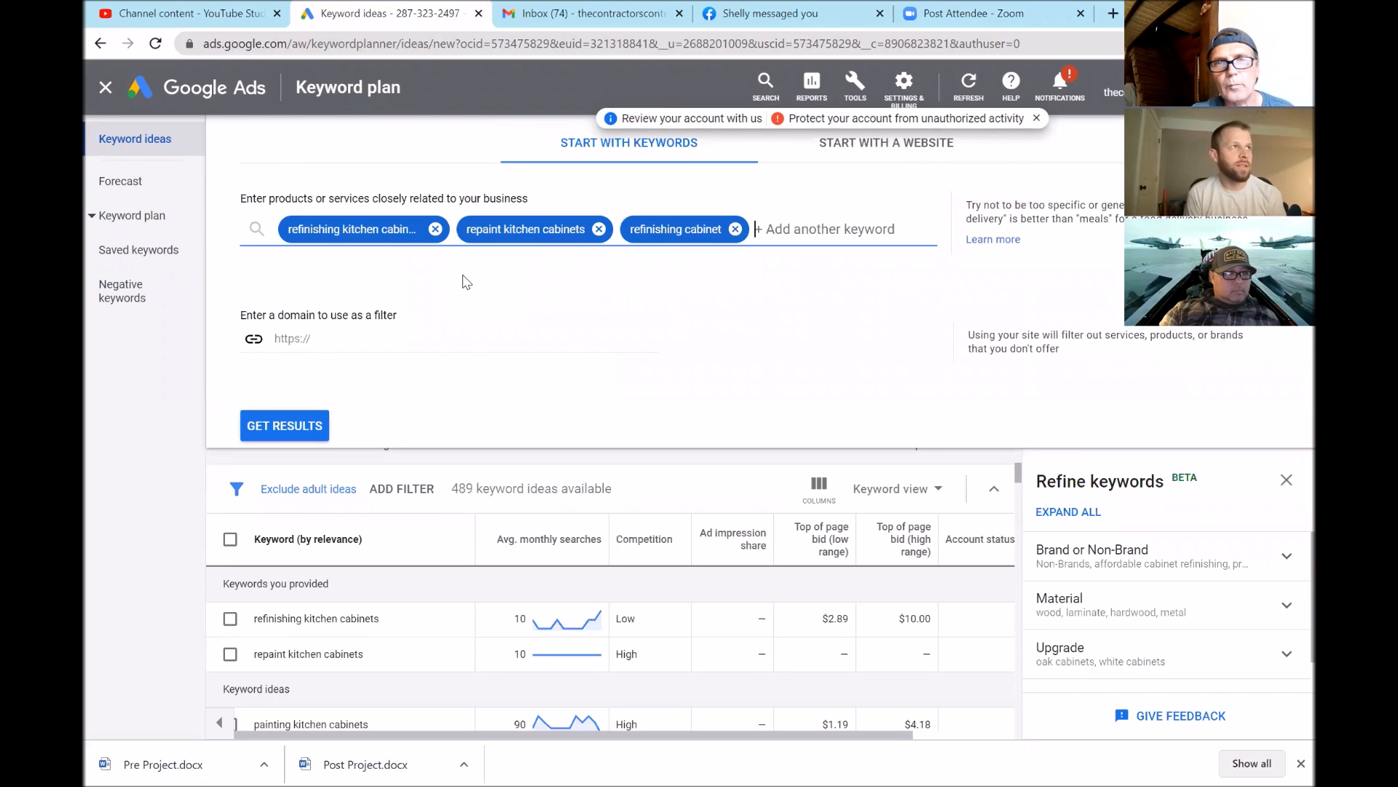
pyautogui.click(303, 426)
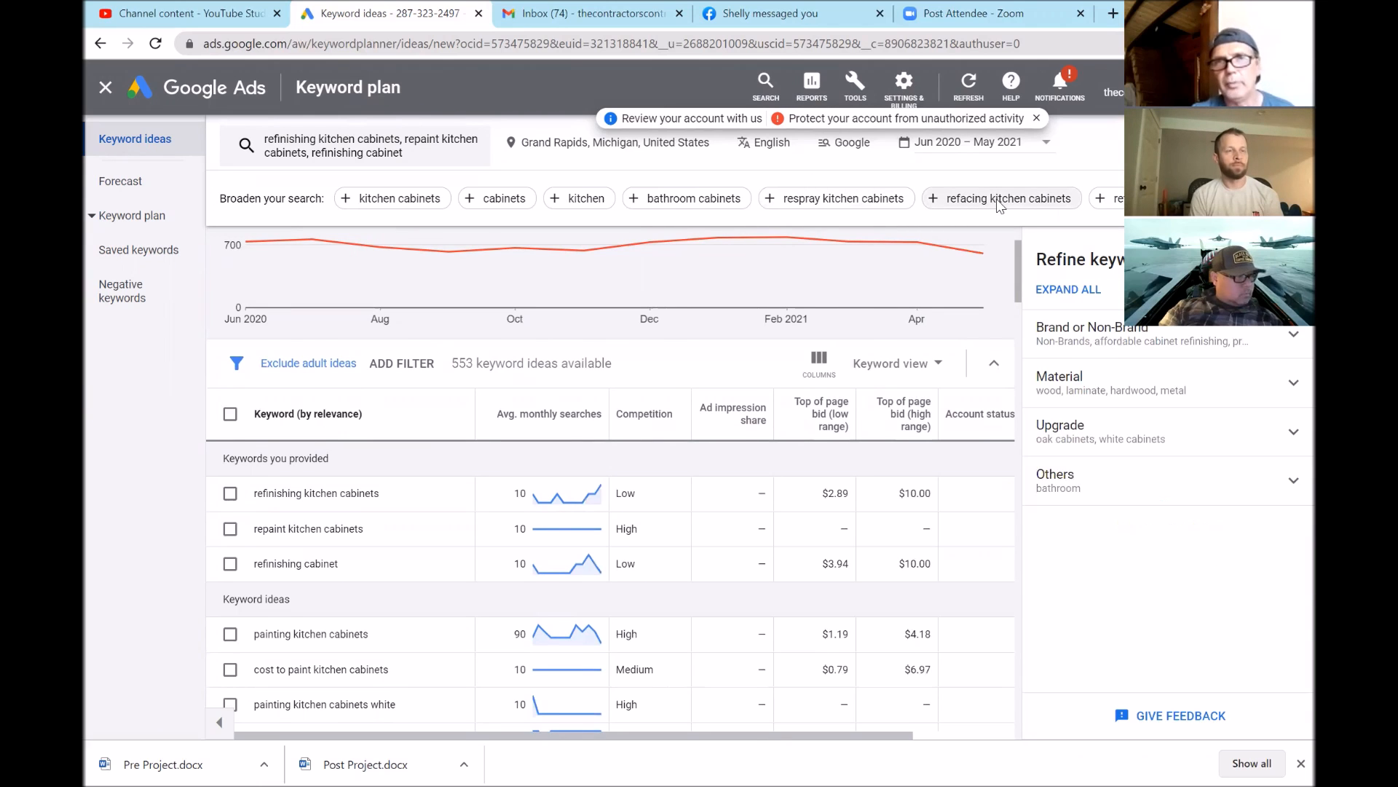
pyautogui.click(371, 145)
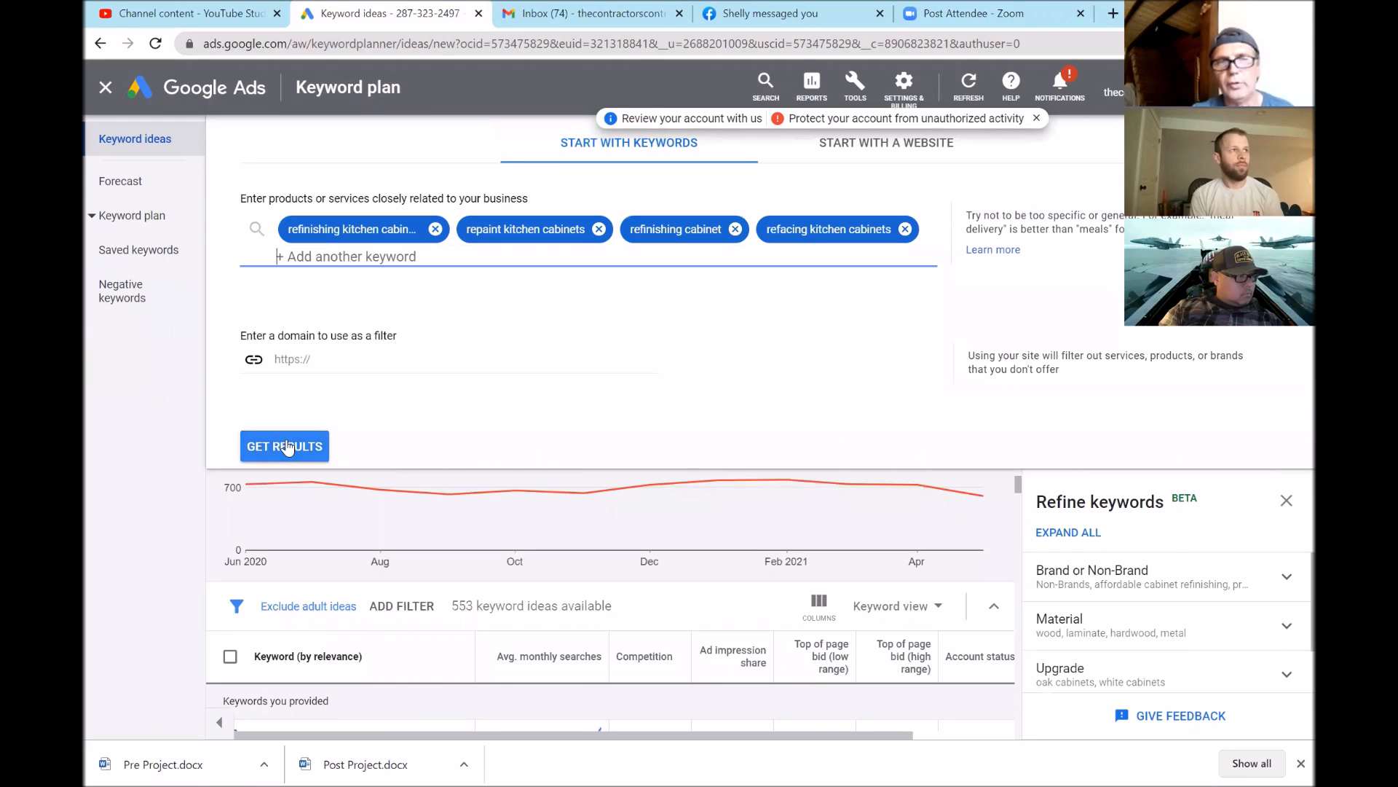
pyautogui.click(286, 442)
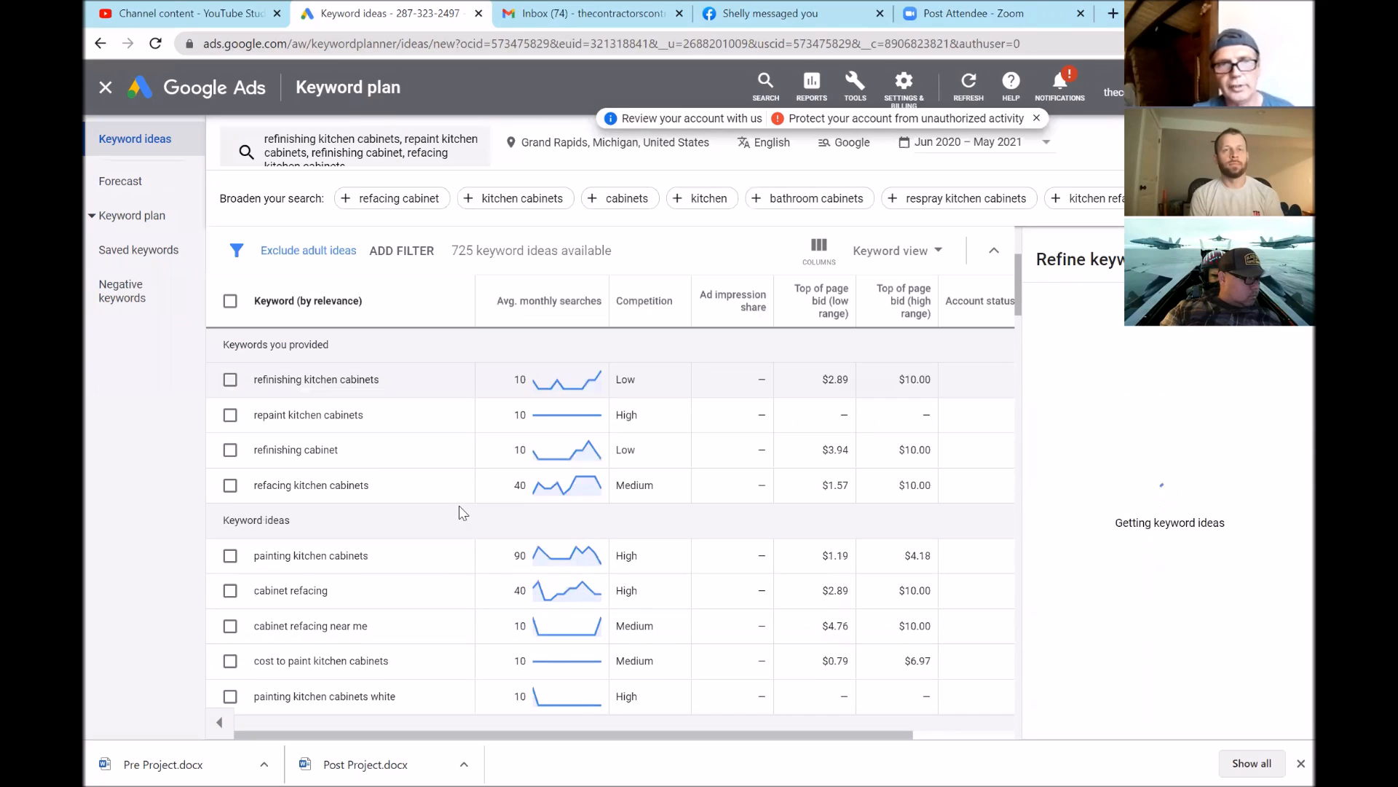
# Examine the average monthly searches, competition and bid ranges of the updated provided keywords and keyword ideas
pyautogui.scroll(-2, 459, 512)
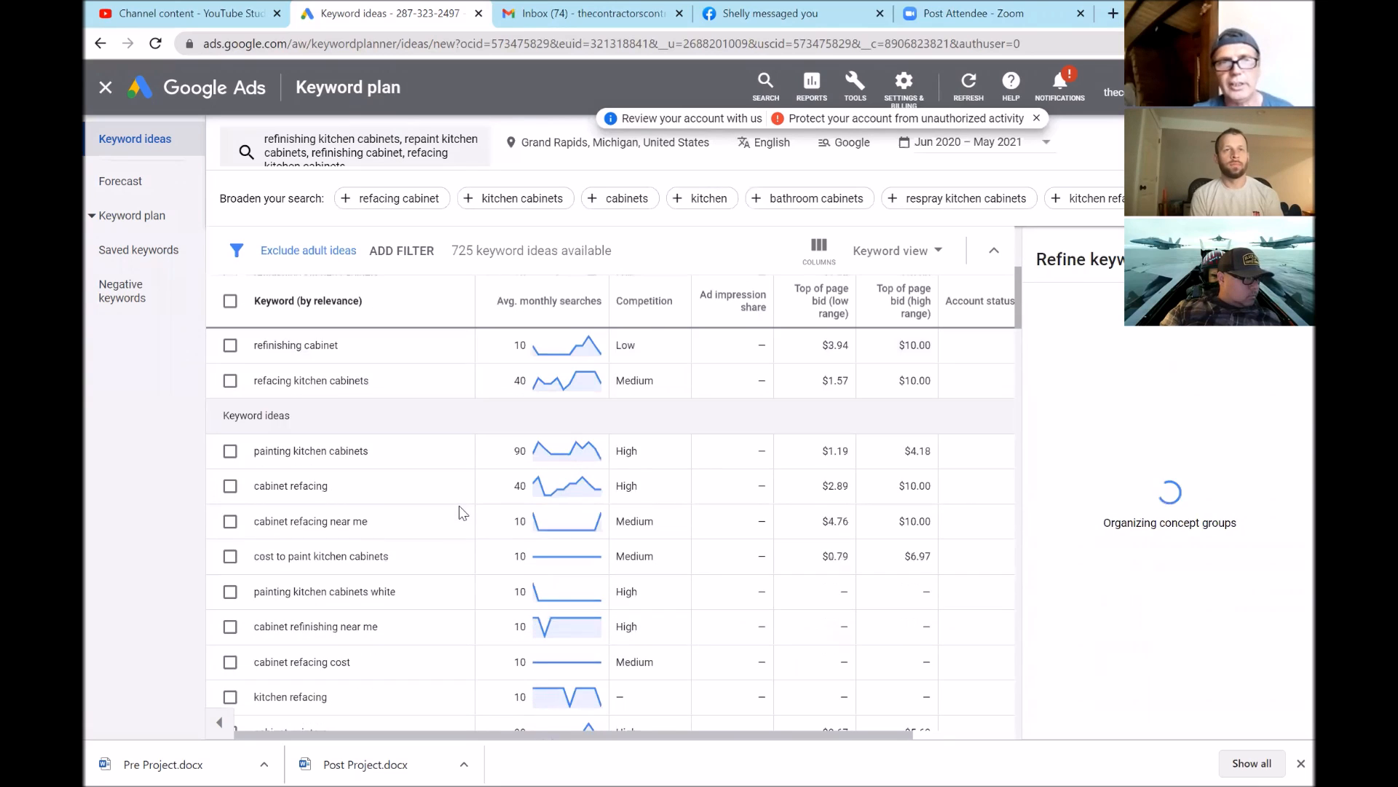
pyautogui.scroll(-1, 459, 512)
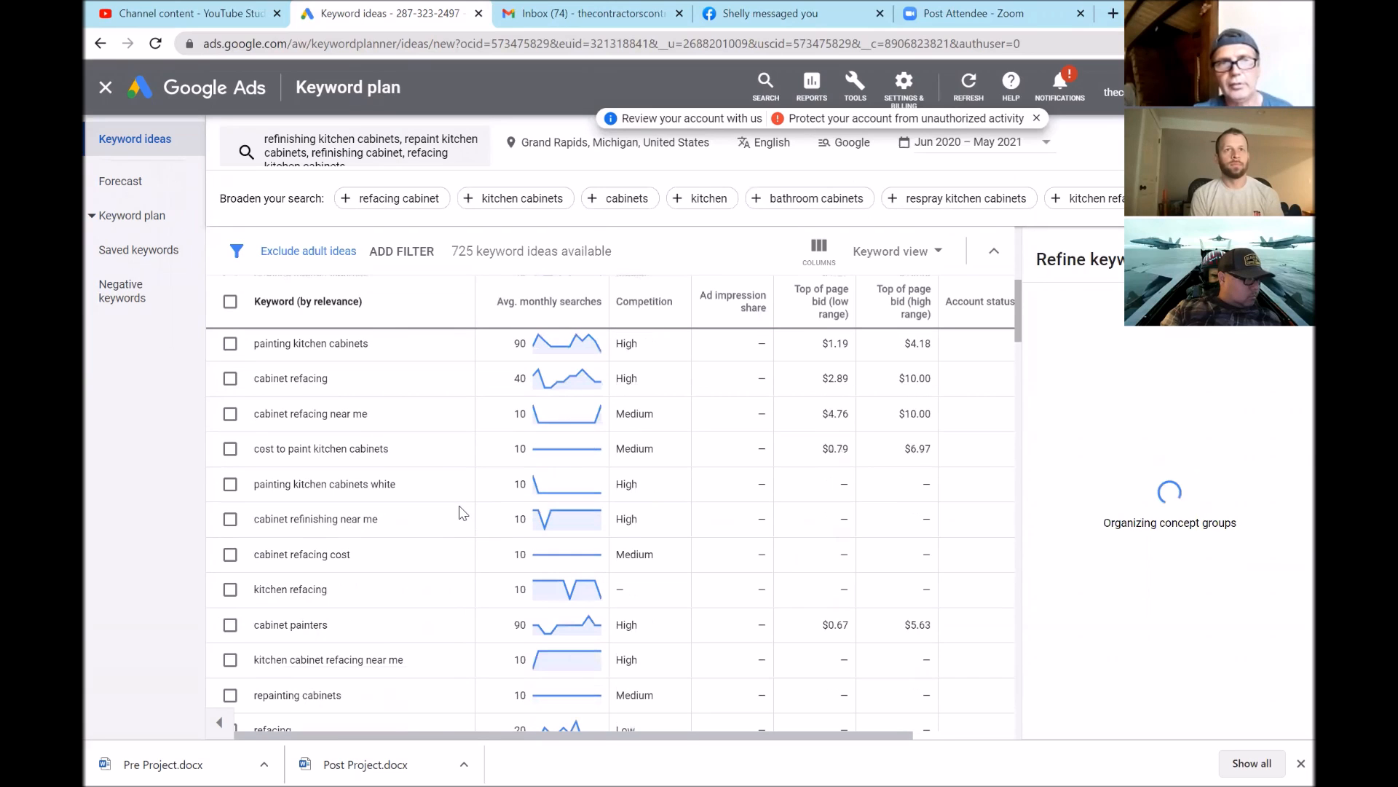
pyautogui.scroll(-2, 459, 512)
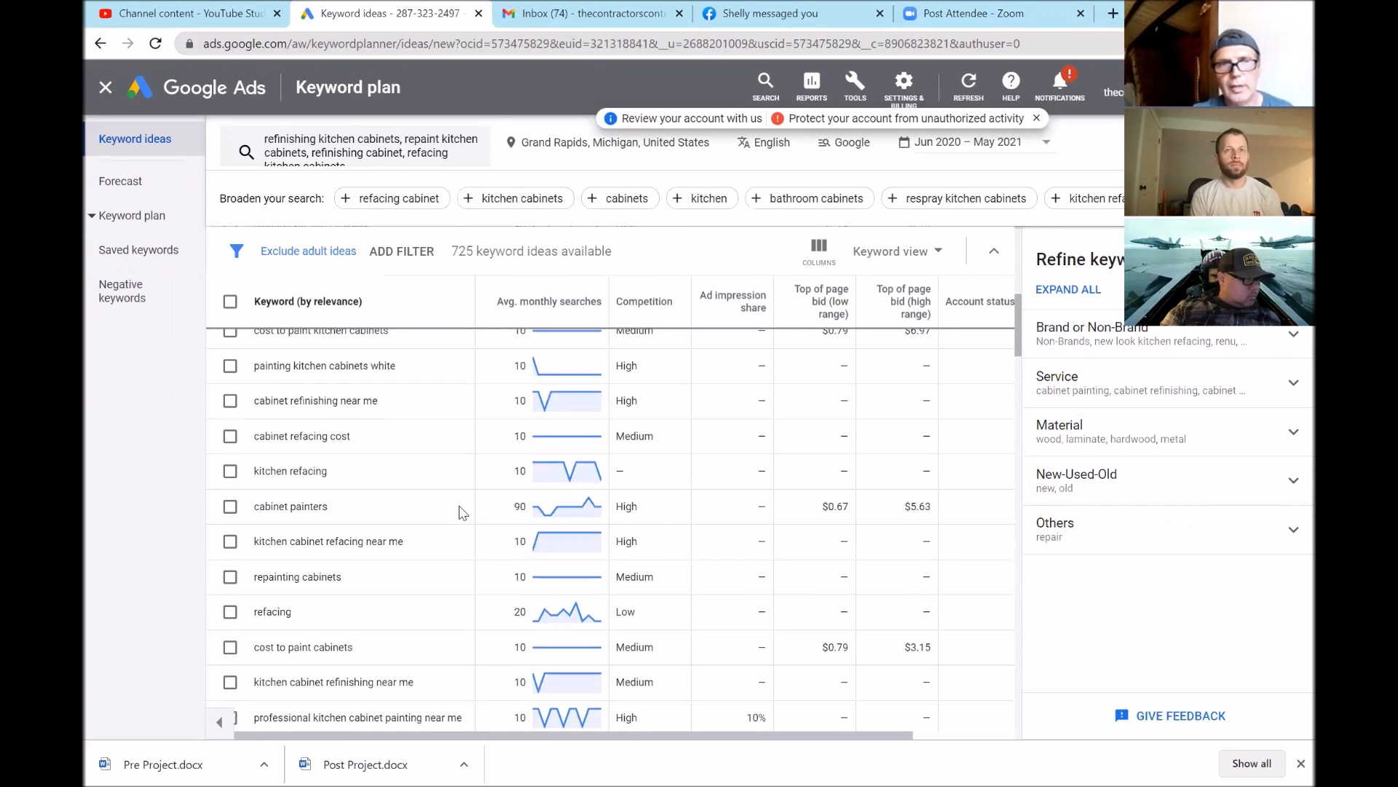
pyautogui.scroll(2, 375, 564)
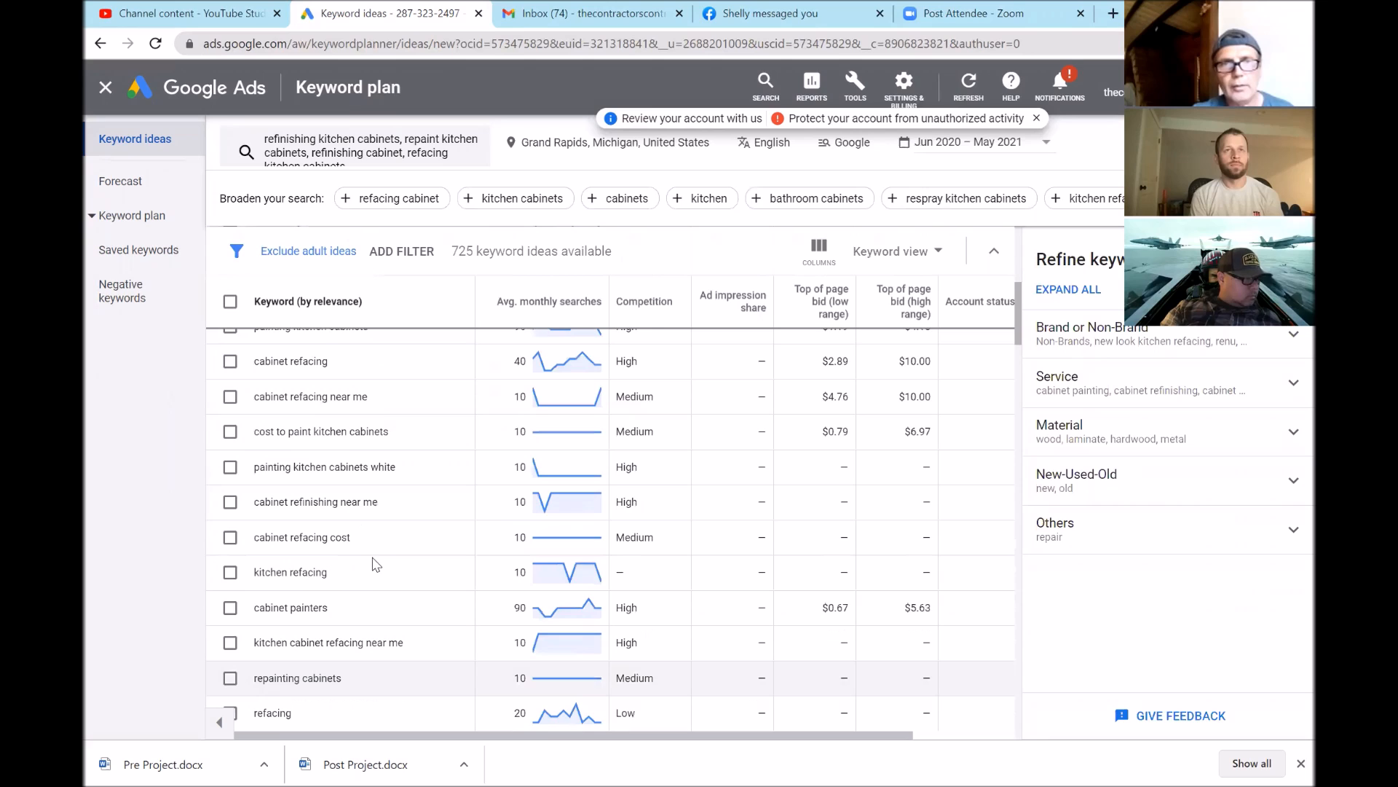
pyautogui.scroll(2, 375, 564)
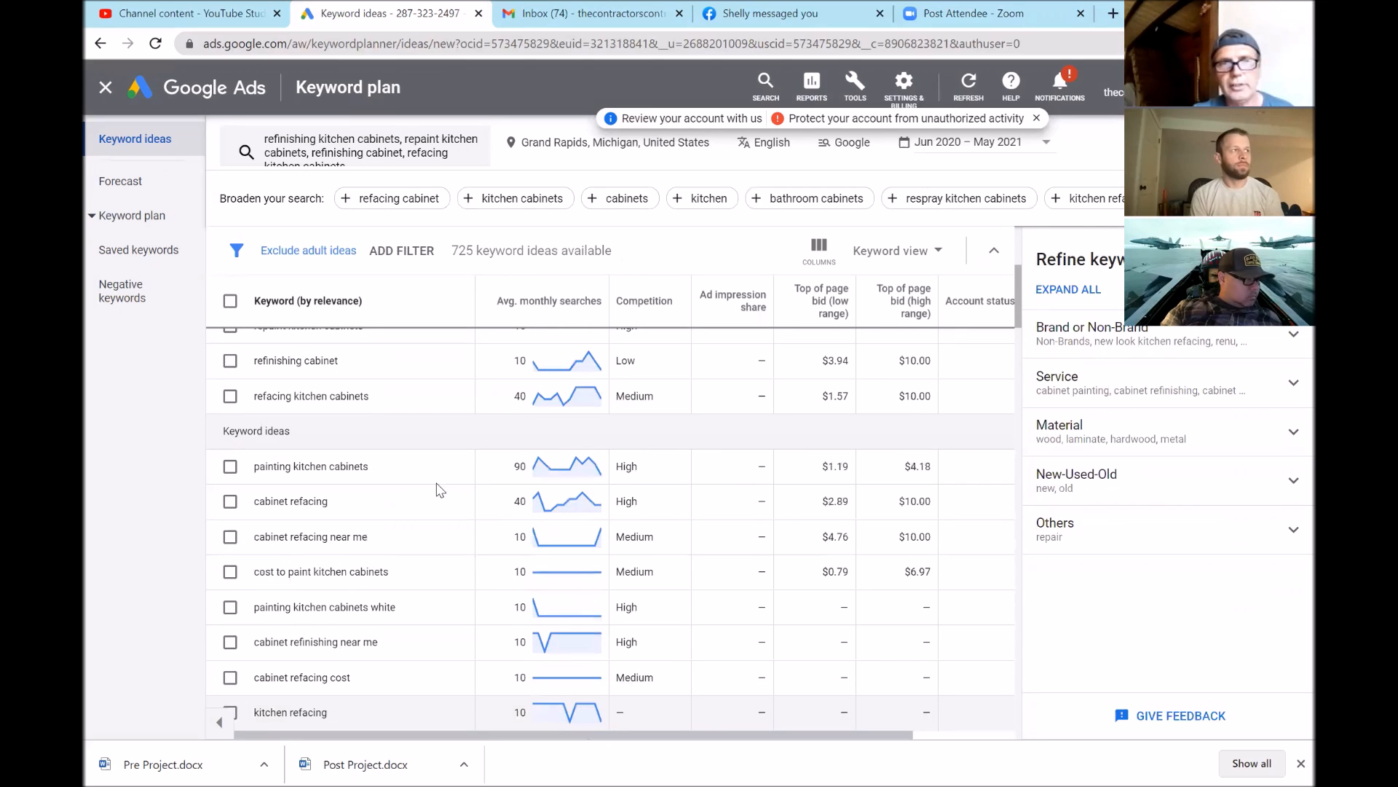
pyautogui.scroll(-1, 435, 504)
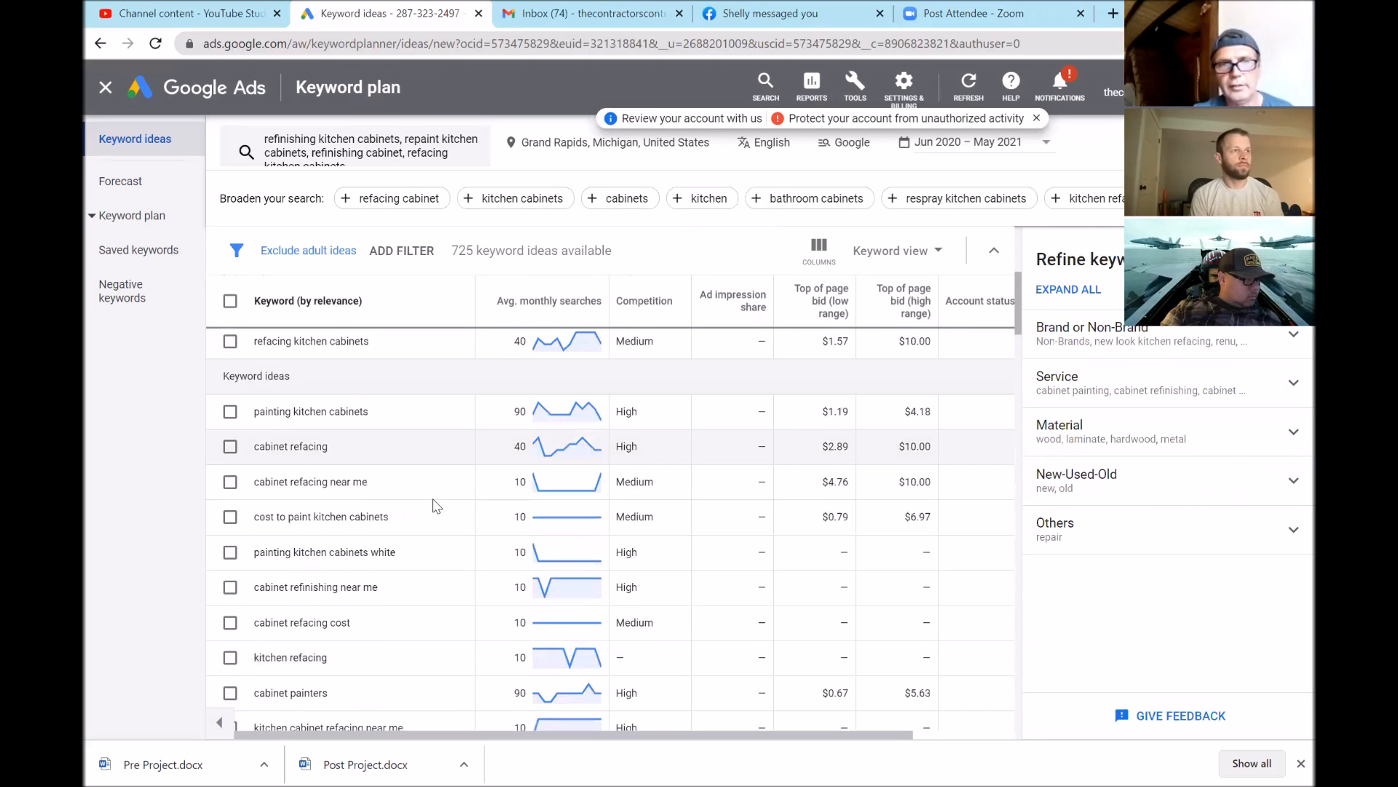
pyautogui.scroll(-1, 436, 505)
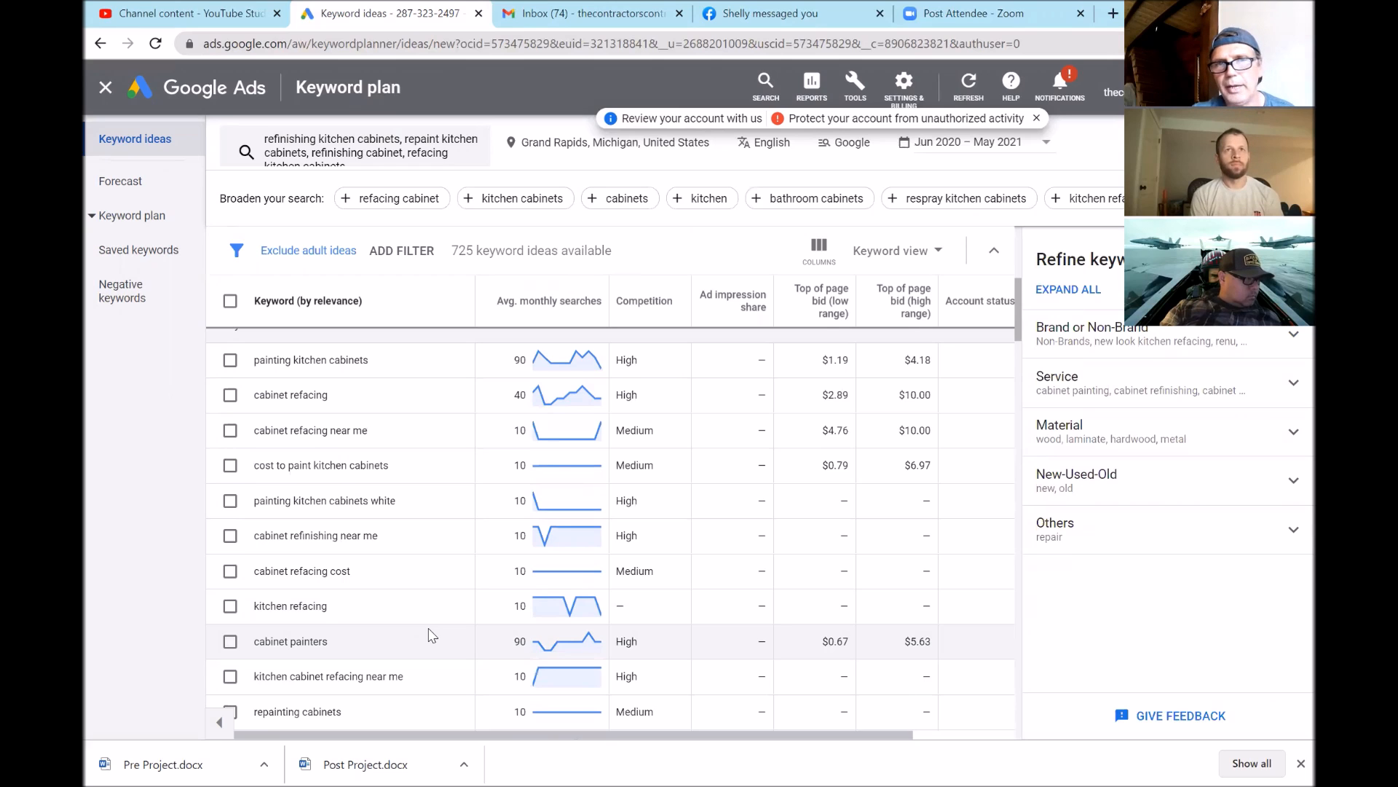
pyautogui.scroll(1, 432, 635)
pyautogui.scroll(2, 432, 635)
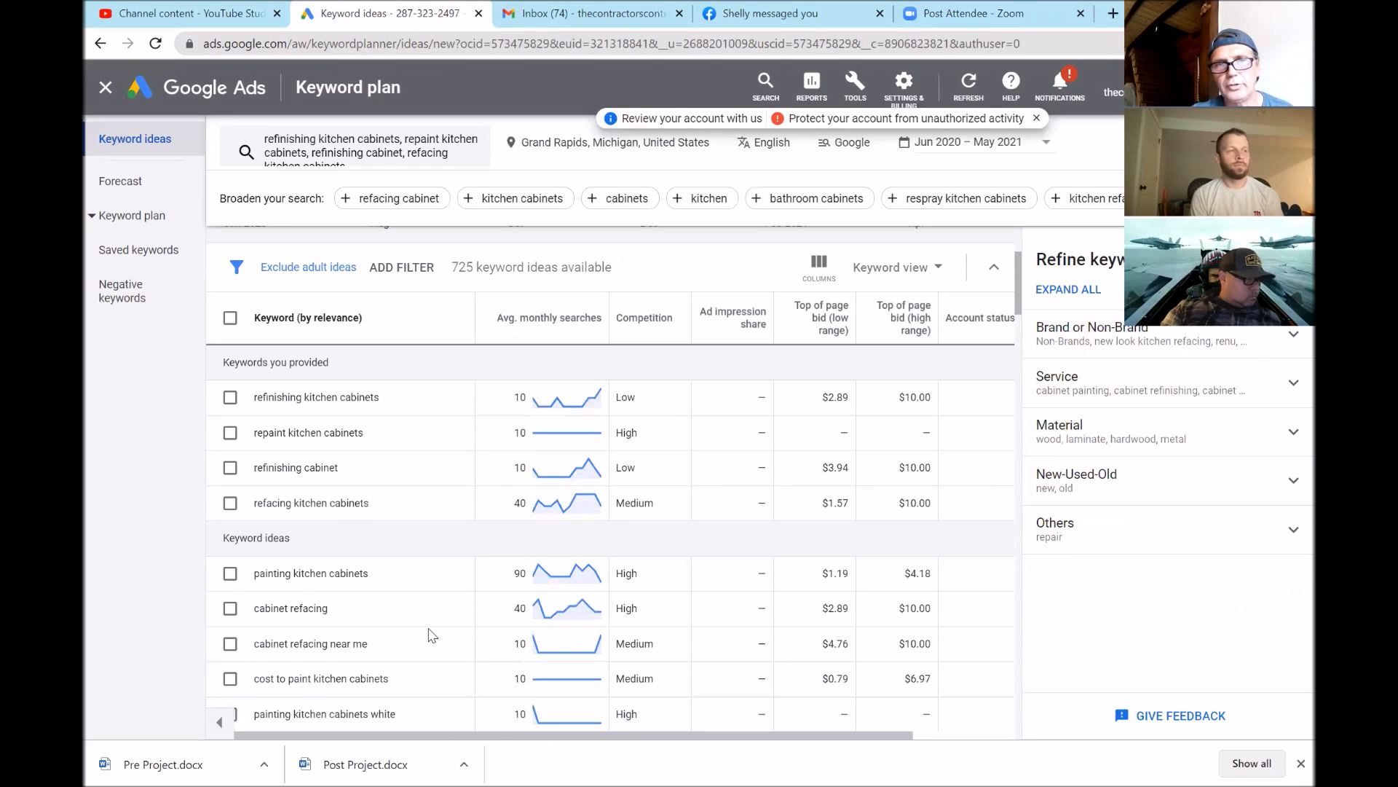
pyautogui.scroll(2, 431, 635)
pyautogui.scroll(-1, 431, 635)
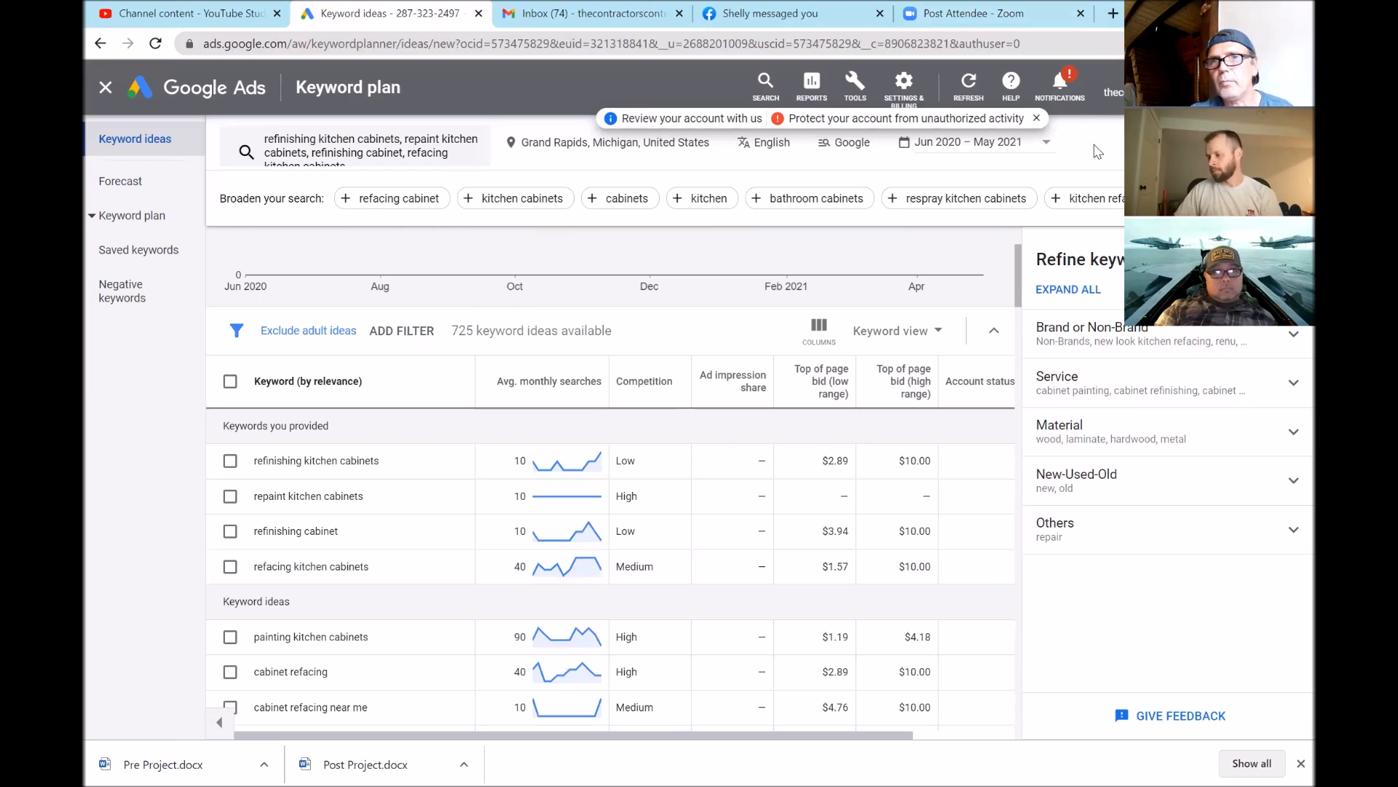
# Start switching to another Google account, sign out of all current Google accounts and continue without signing in again
pyautogui.click(1288, 87)
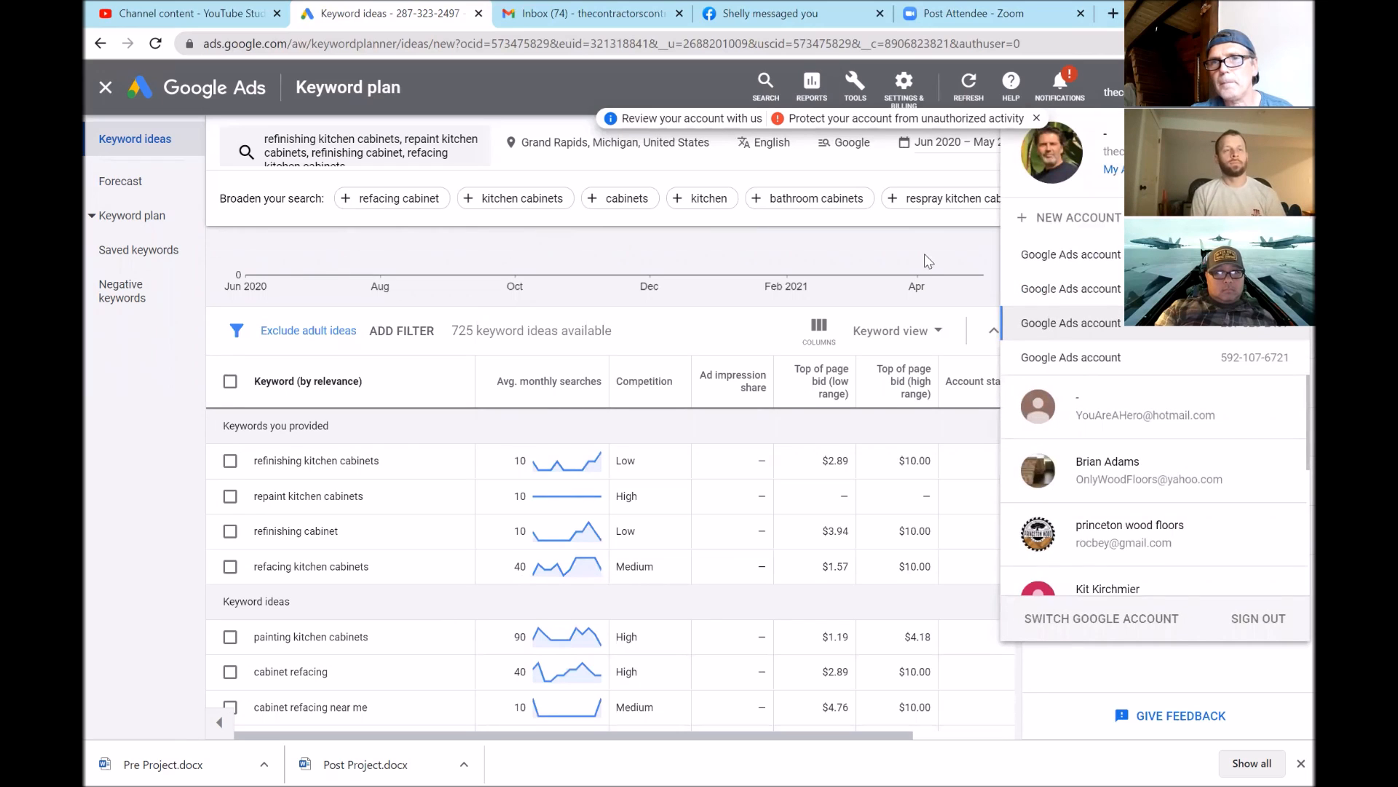
pyautogui.scroll(-5, 1142, 421)
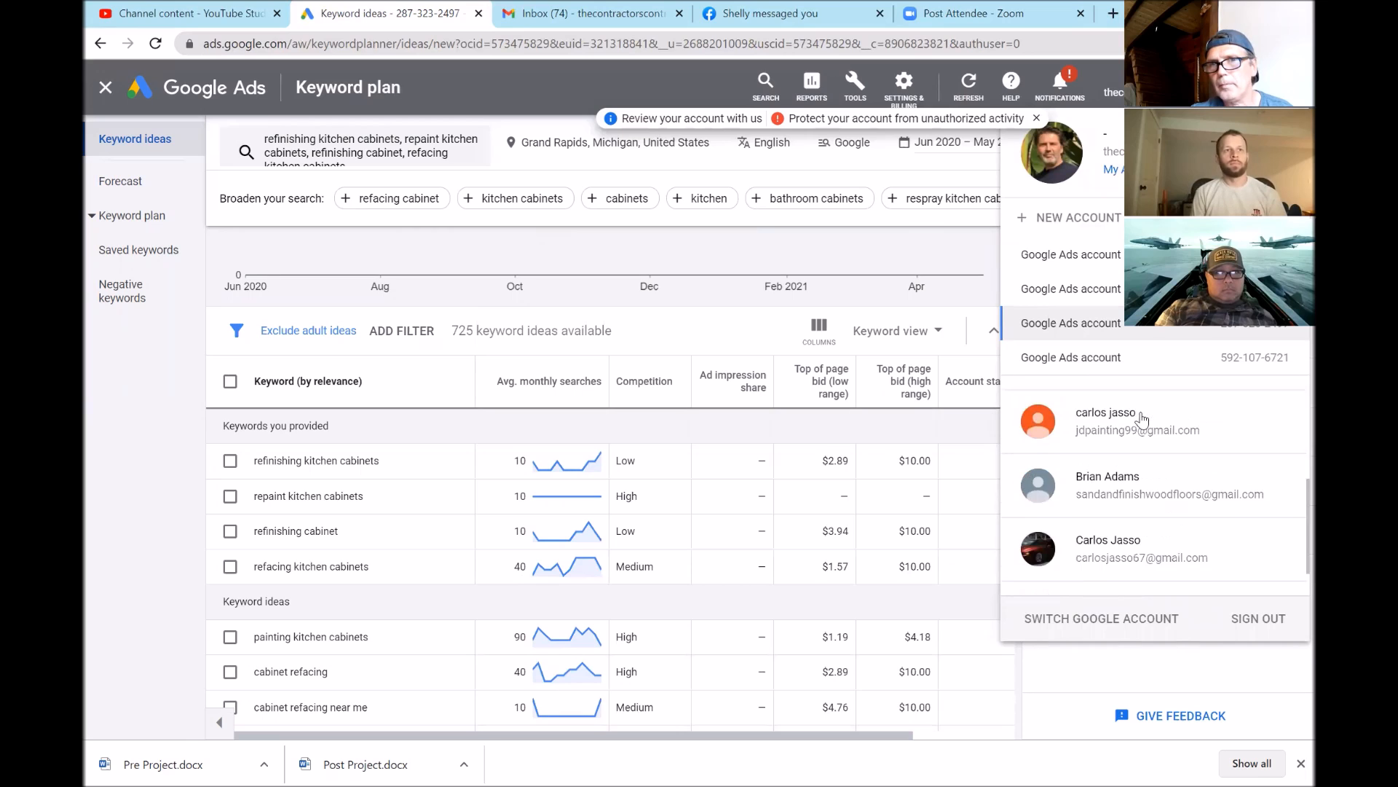
pyautogui.scroll(5, 1142, 421)
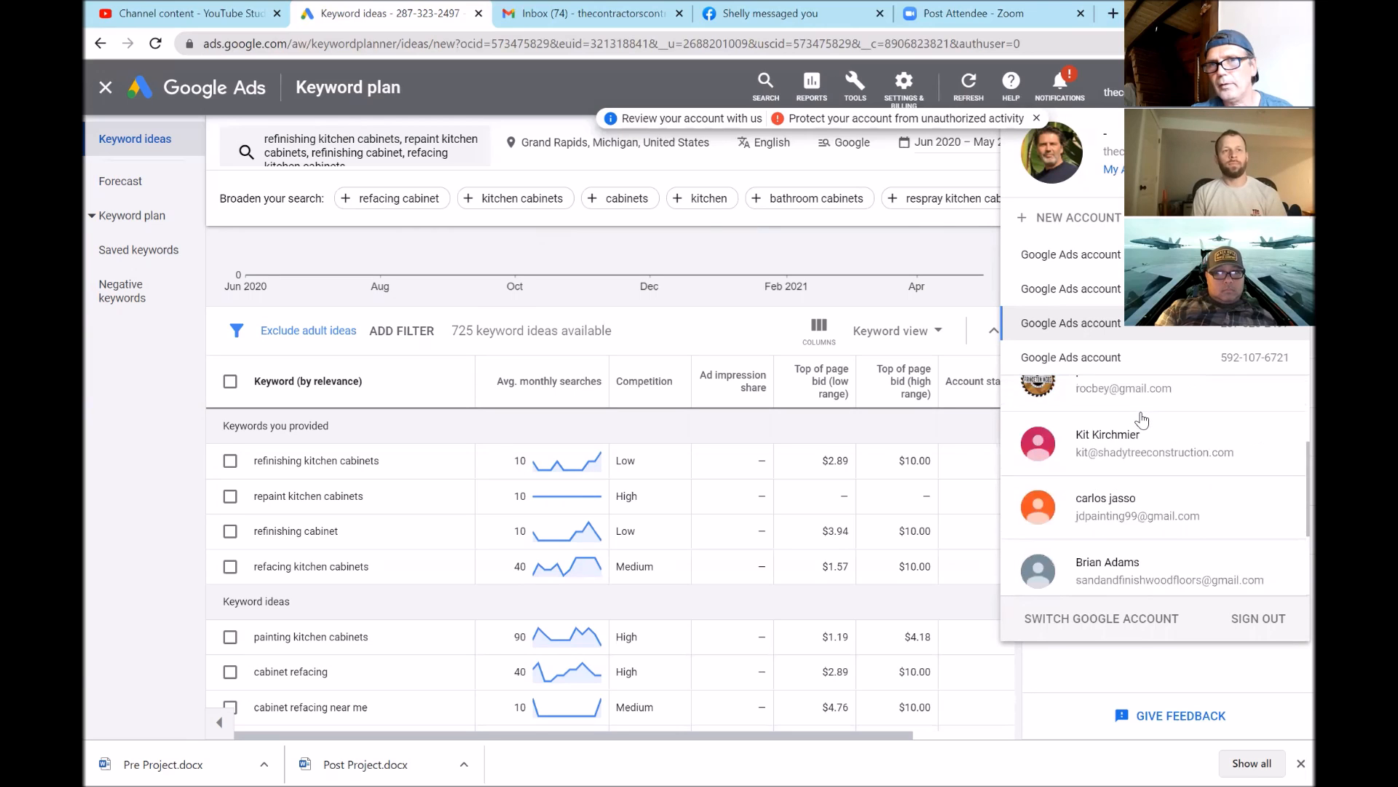
pyautogui.click(1120, 616)
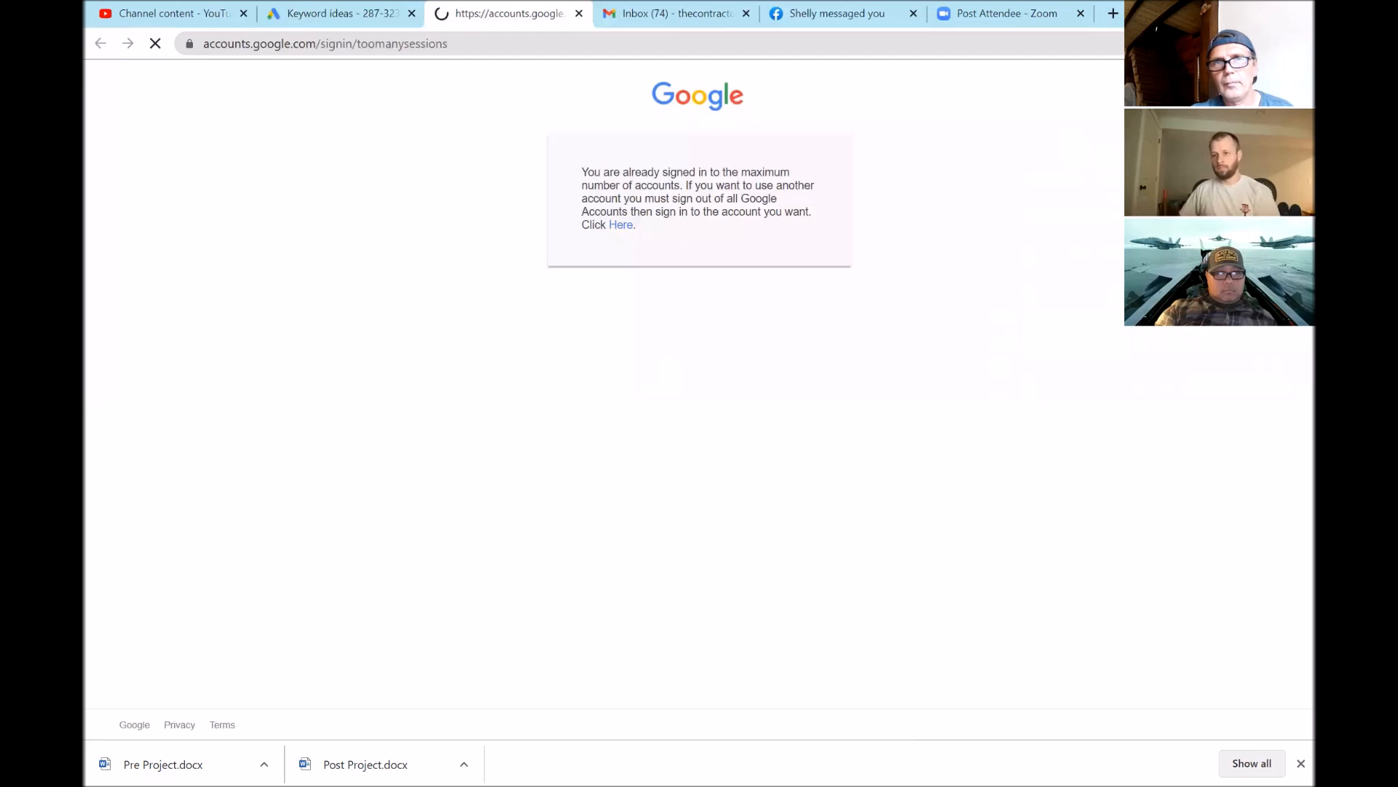
pyautogui.click(627, 235)
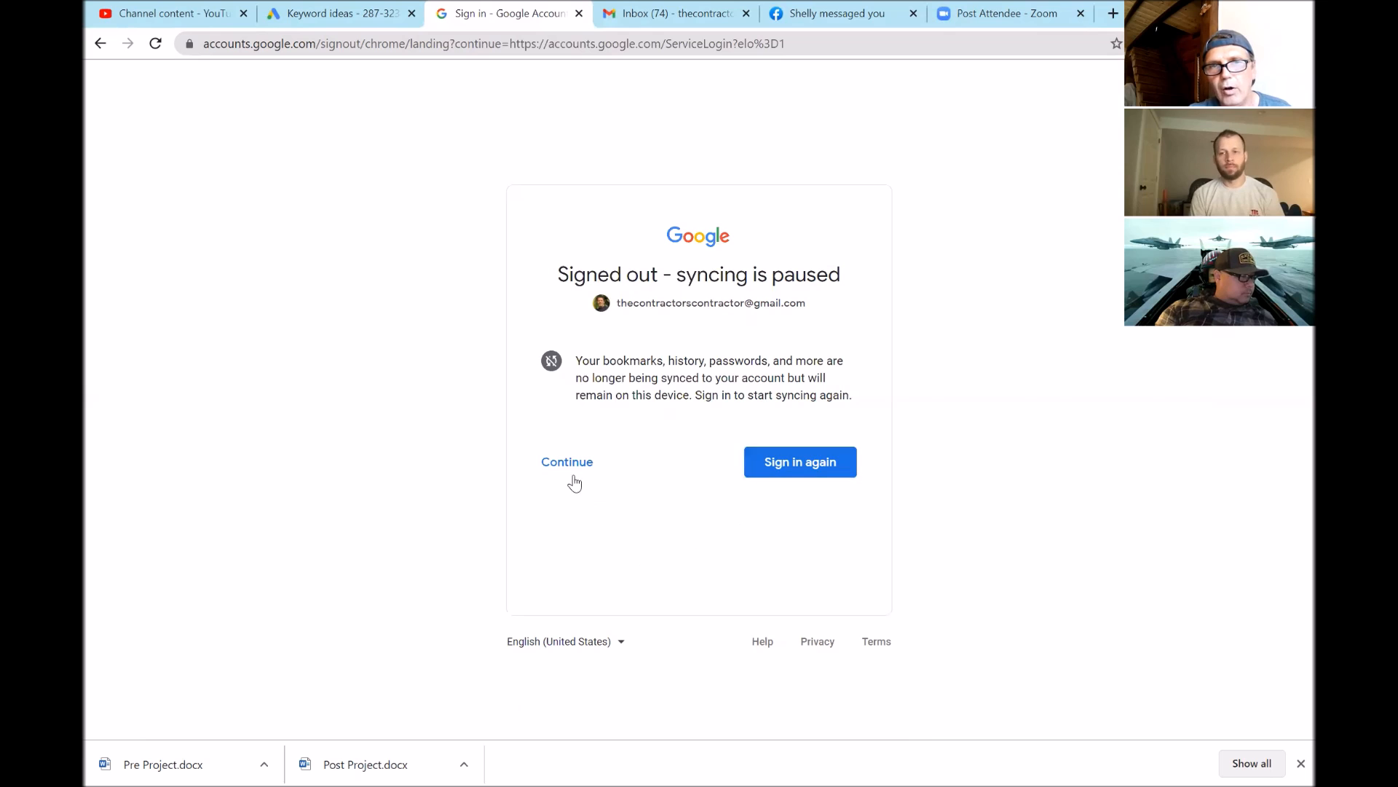
pyautogui.click(568, 472)
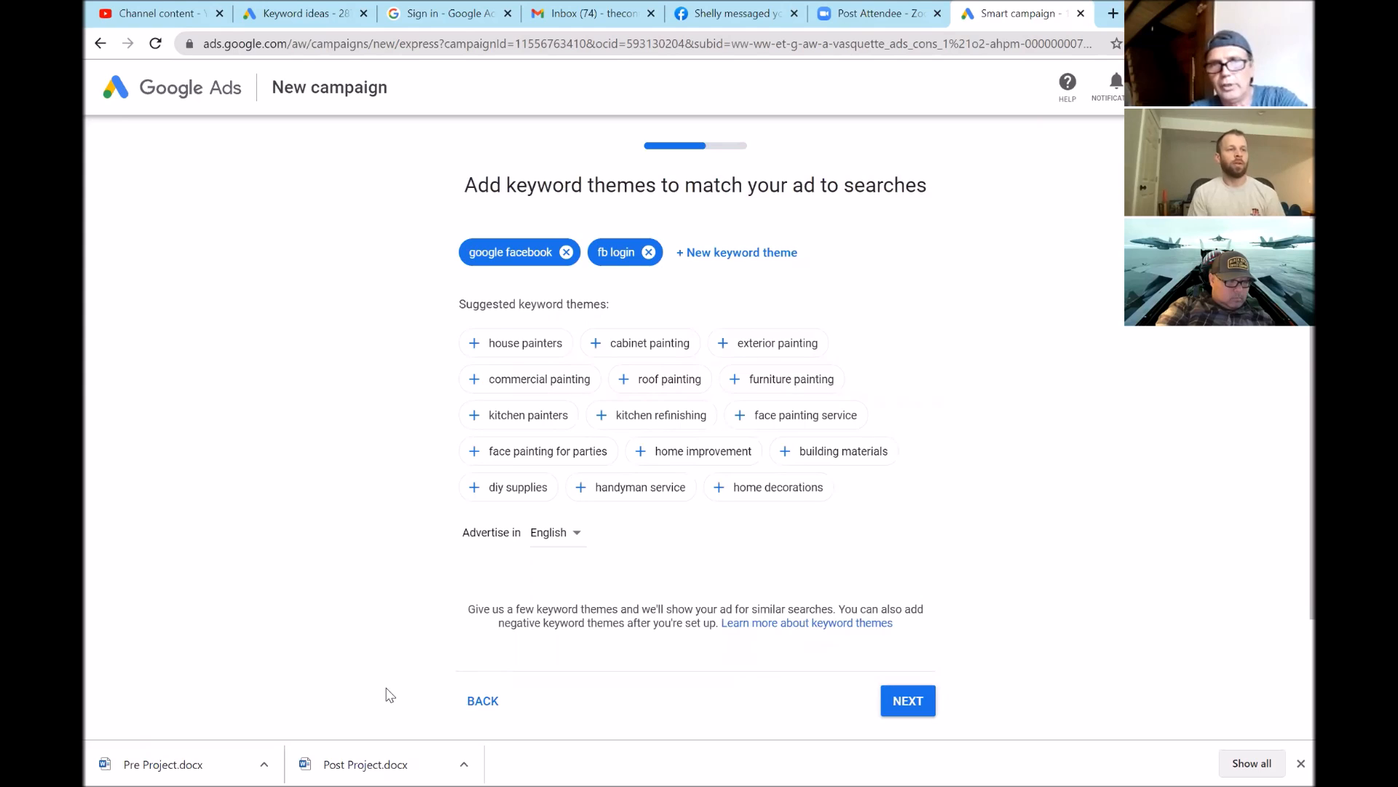
# Go back through the new Smart campaign's setup pages from the keyword themes to the main advertising goal
pyautogui.scroll(-2, 435, 645)
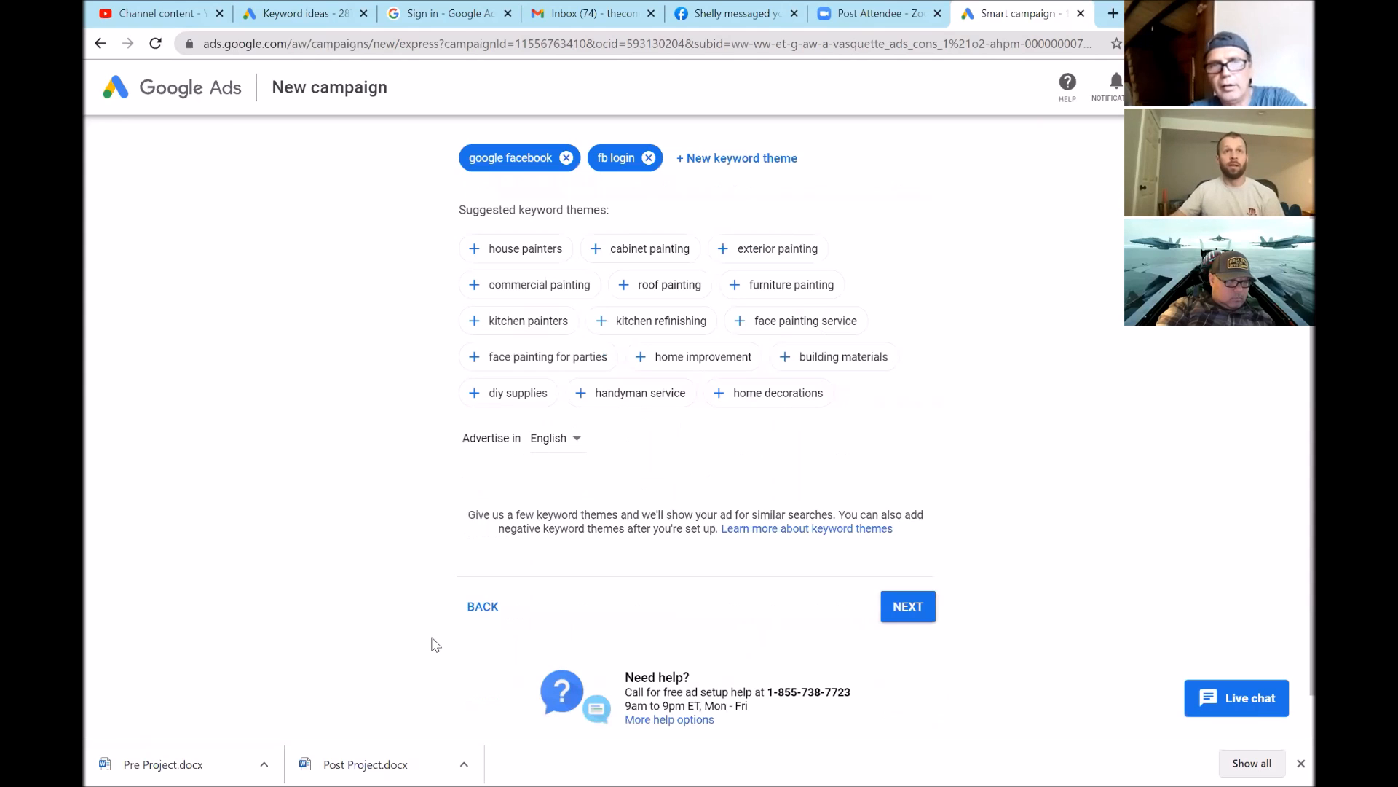
pyautogui.click(480, 607)
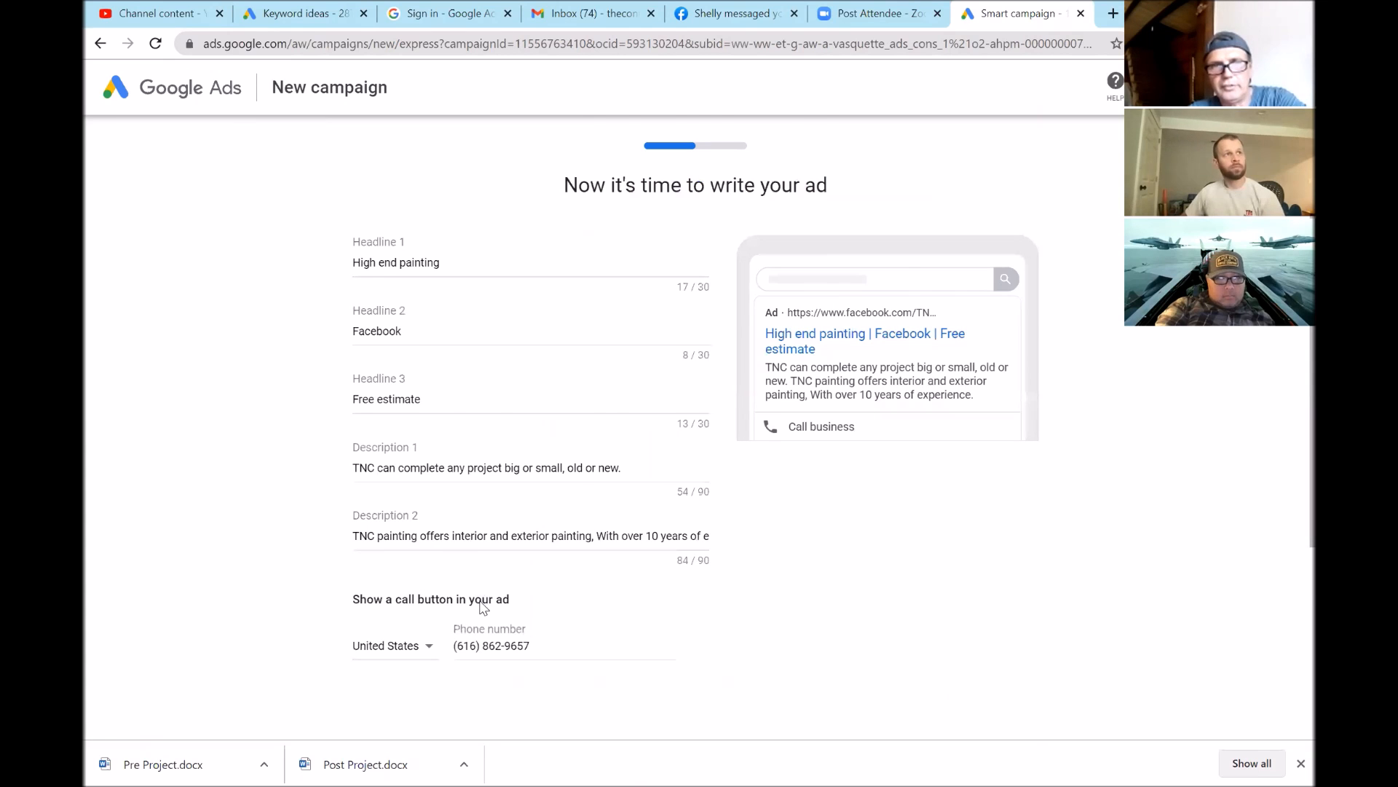
pyautogui.scroll(-1, 482, 604)
pyautogui.scroll(-3, 483, 604)
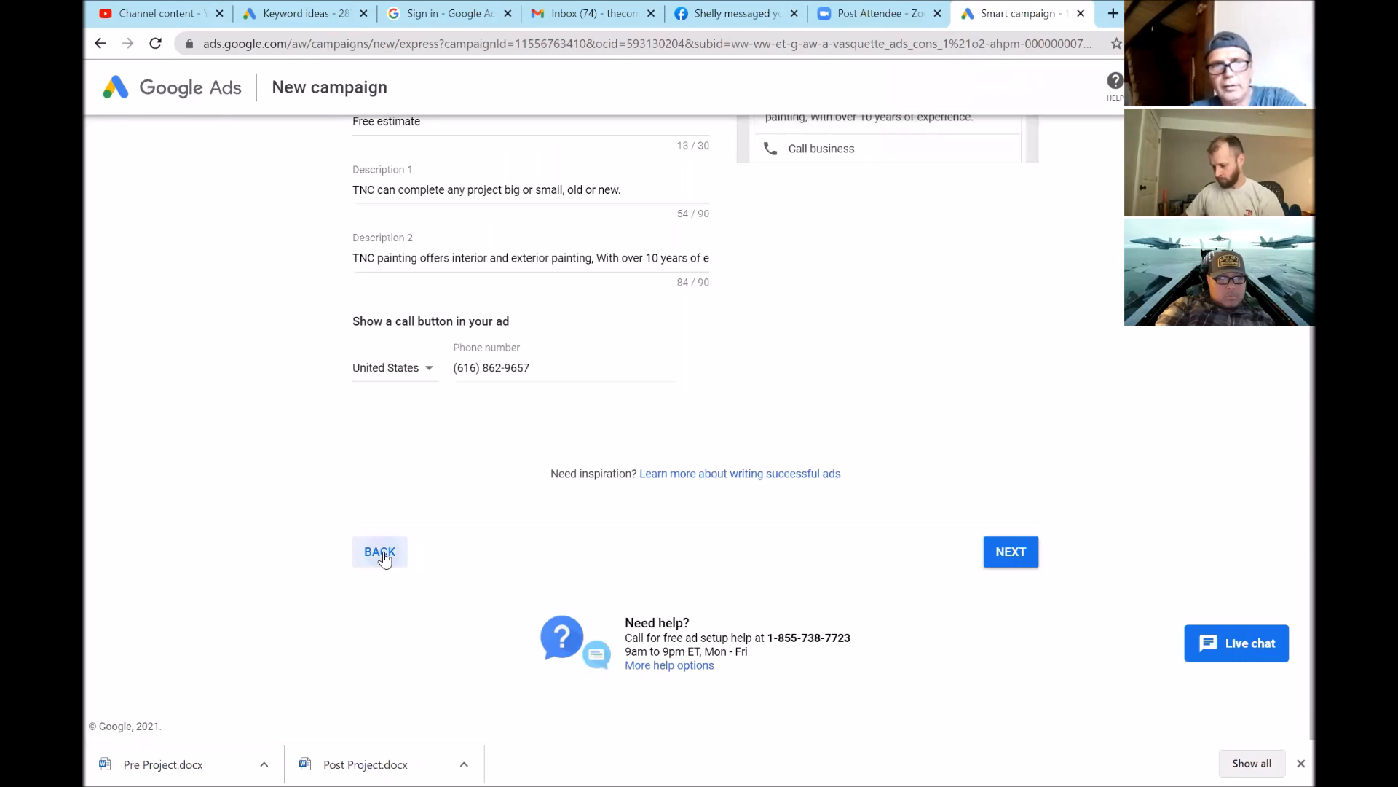
pyautogui.click(383, 558)
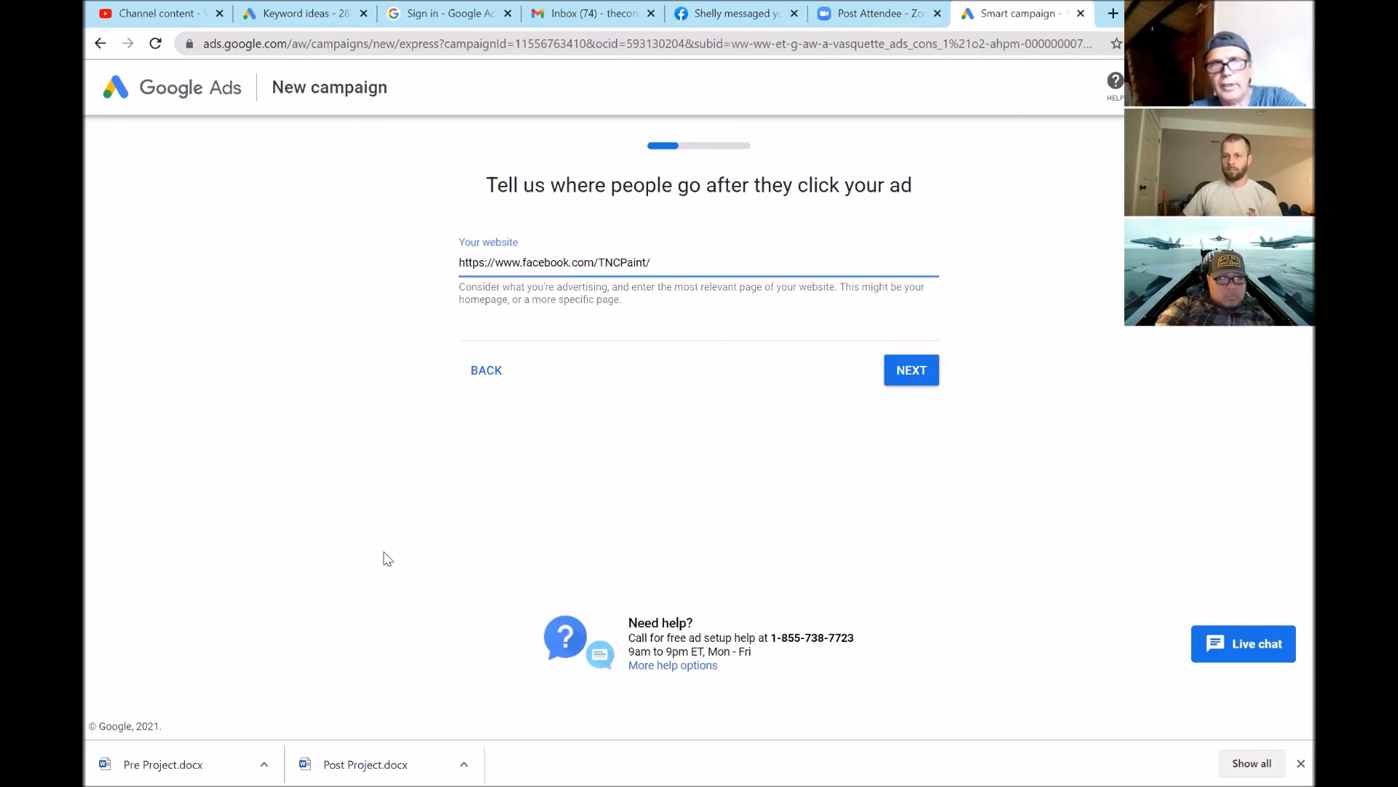
pyautogui.click(487, 369)
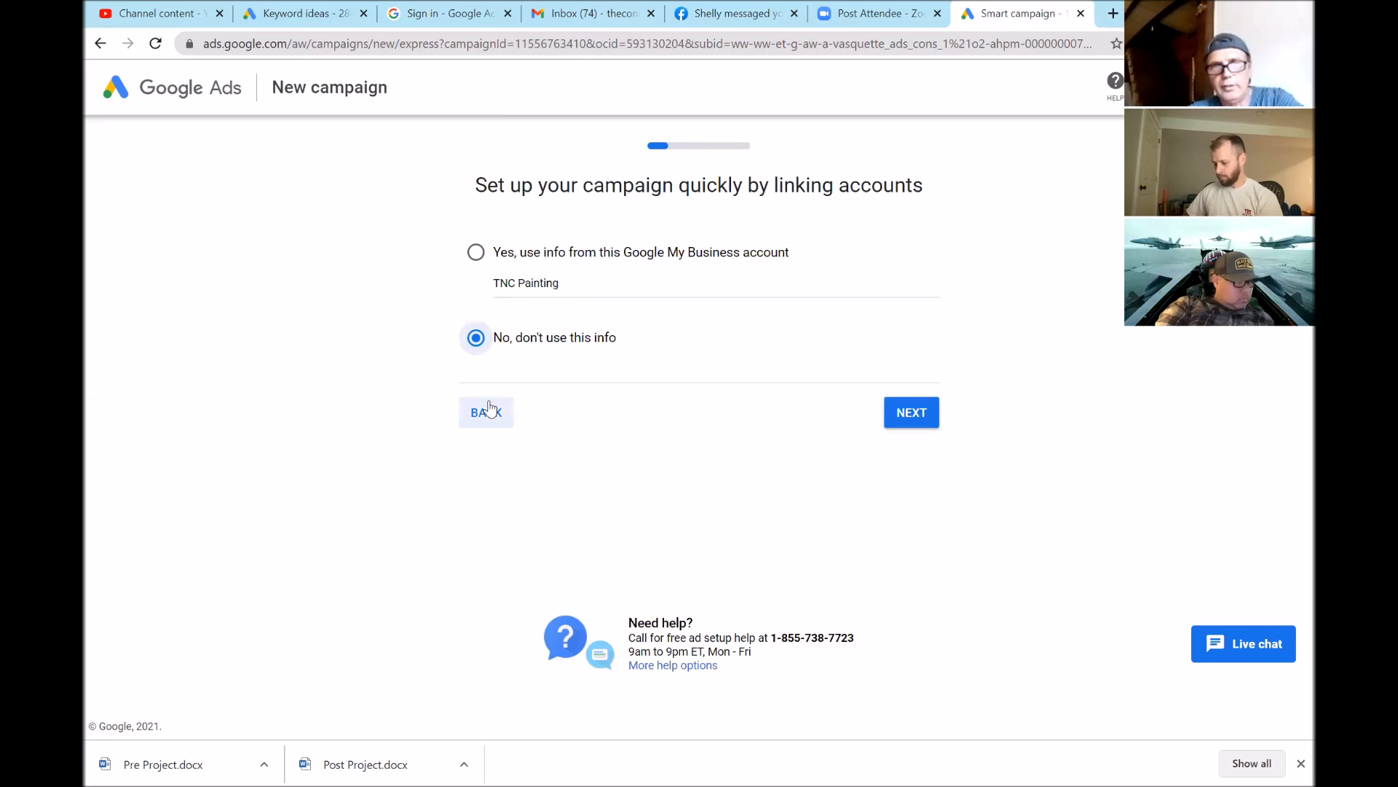
pyautogui.click(491, 409)
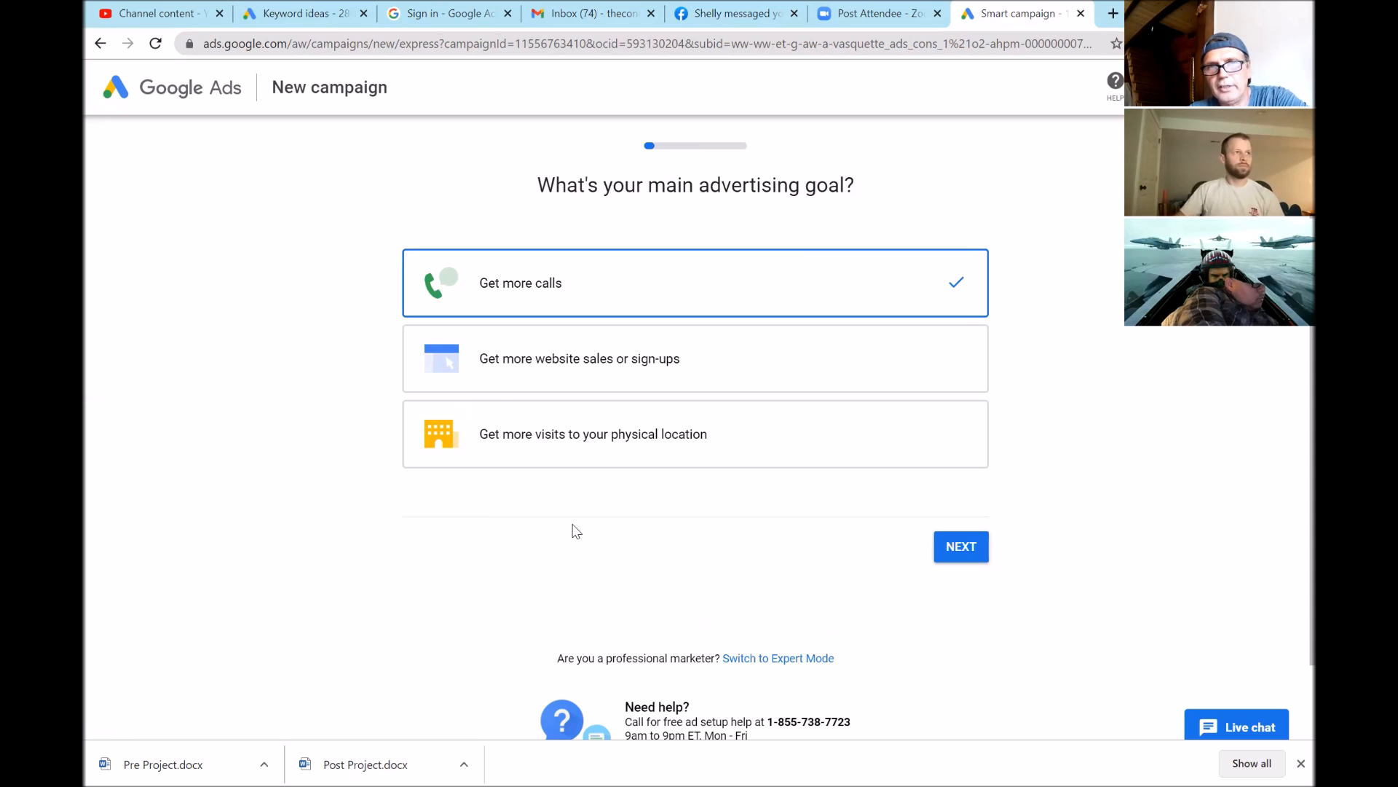
# Switch the campaign setup to Expert Mode and choose the Website traffic goal with the Search campaign type
pyautogui.scroll(-1, 732, 421)
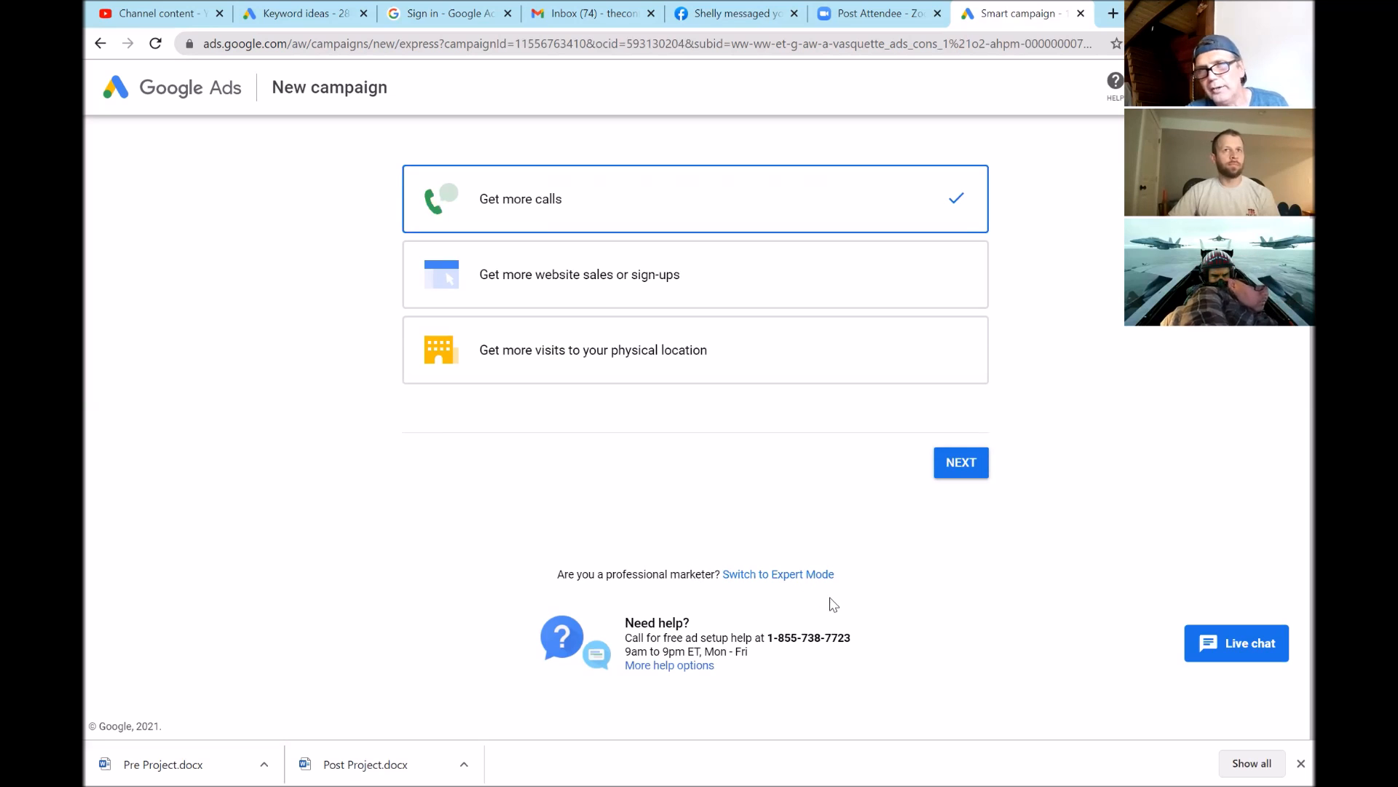
pyautogui.click(789, 581)
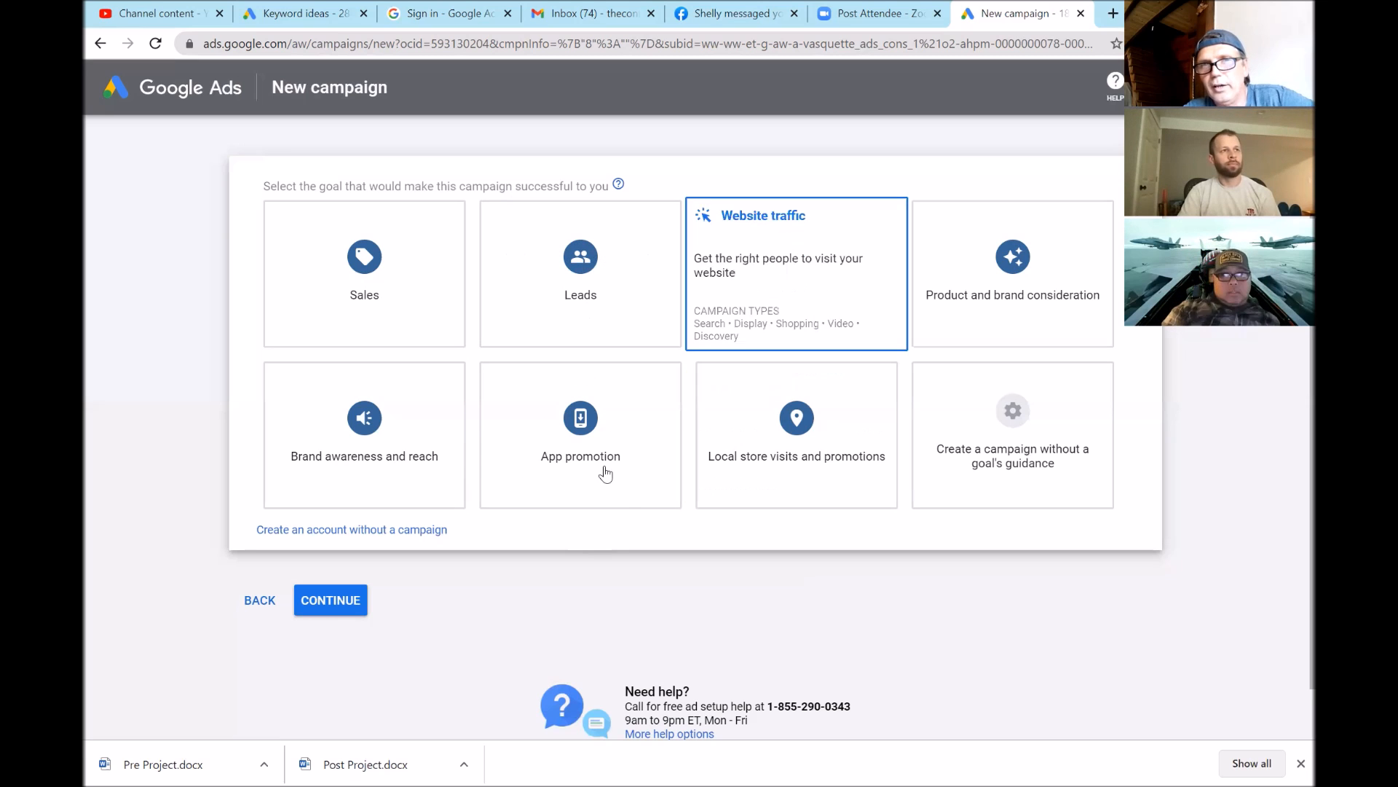
pyautogui.click(790, 291)
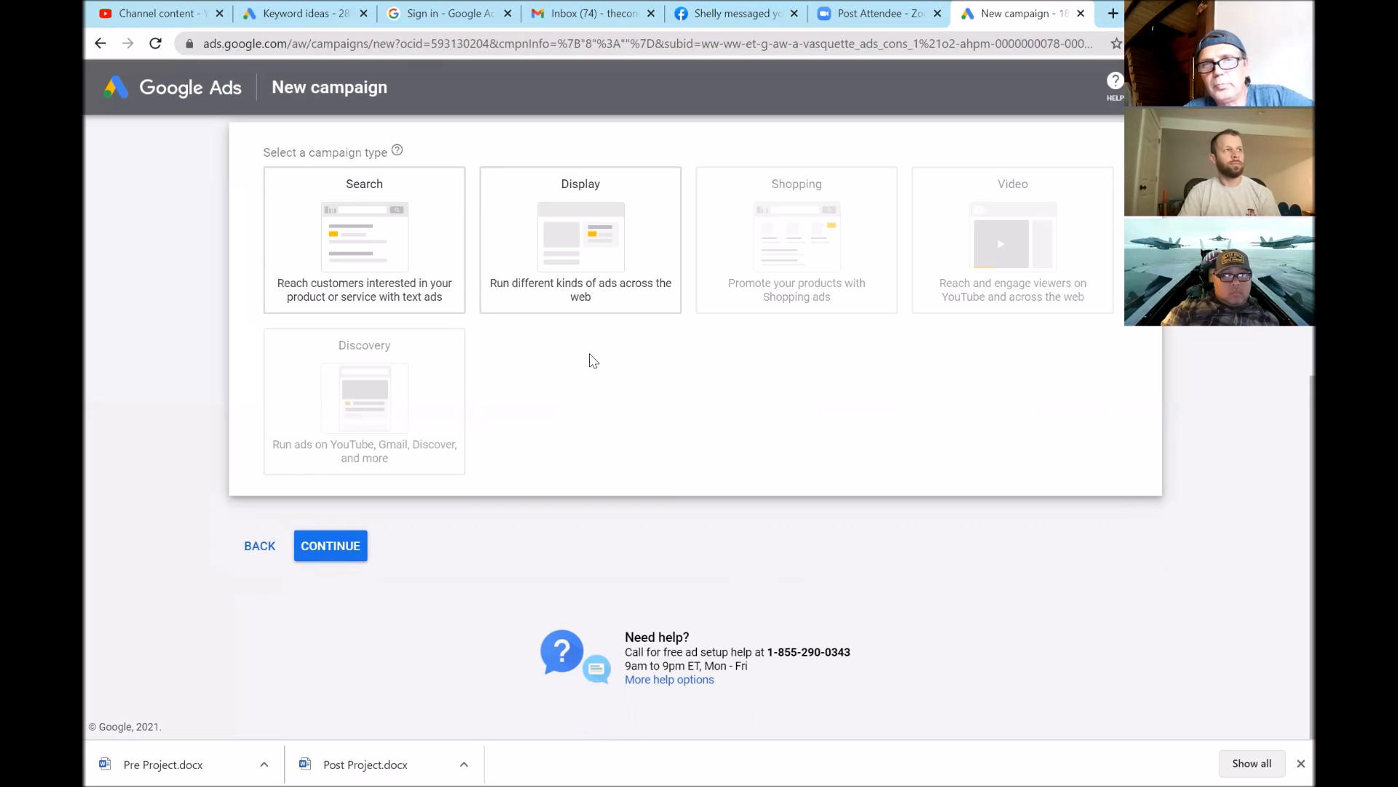
pyautogui.moveTo(401, 252)
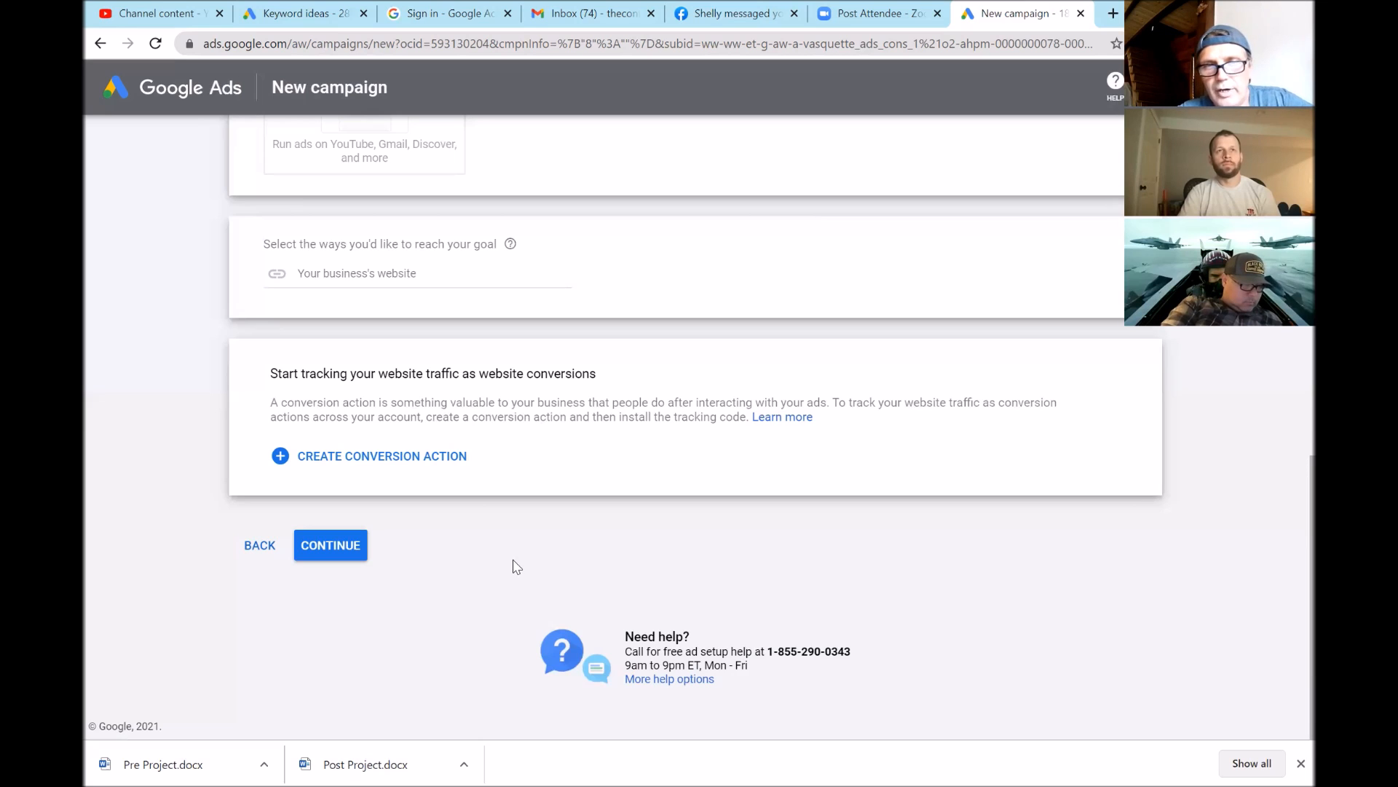
pyautogui.scroll(4, 513, 566)
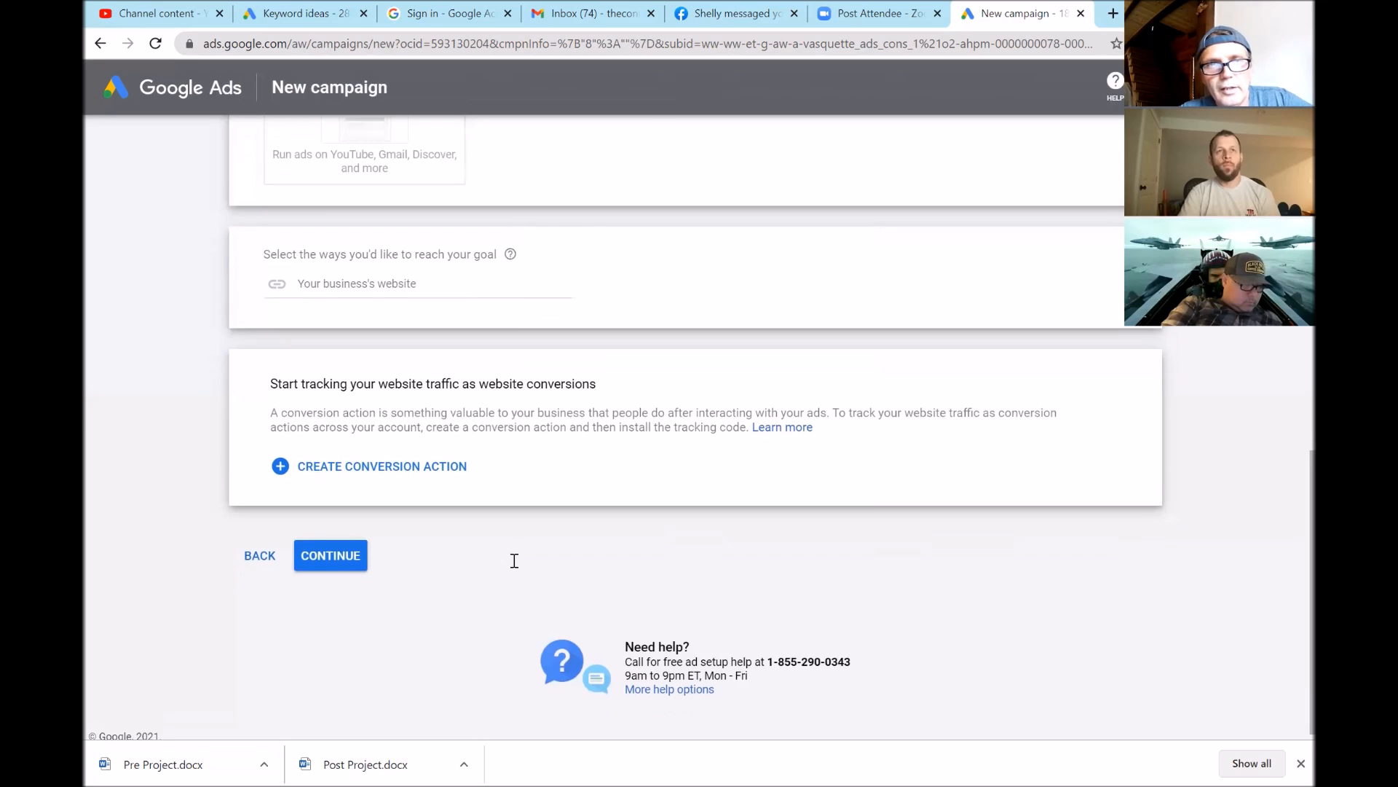
pyautogui.scroll(1, 513, 566)
pyautogui.scroll(-1, 514, 566)
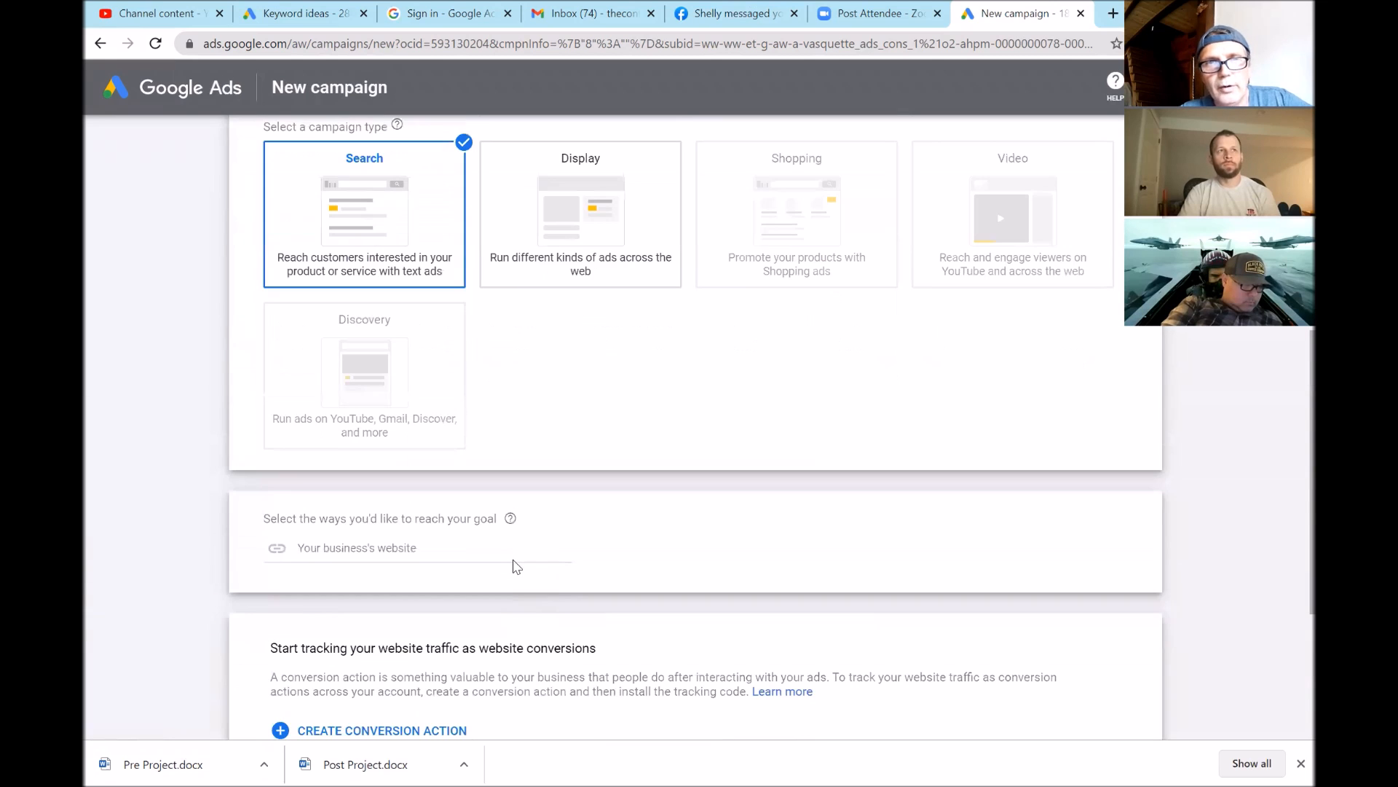
pyautogui.scroll(-1, 517, 566)
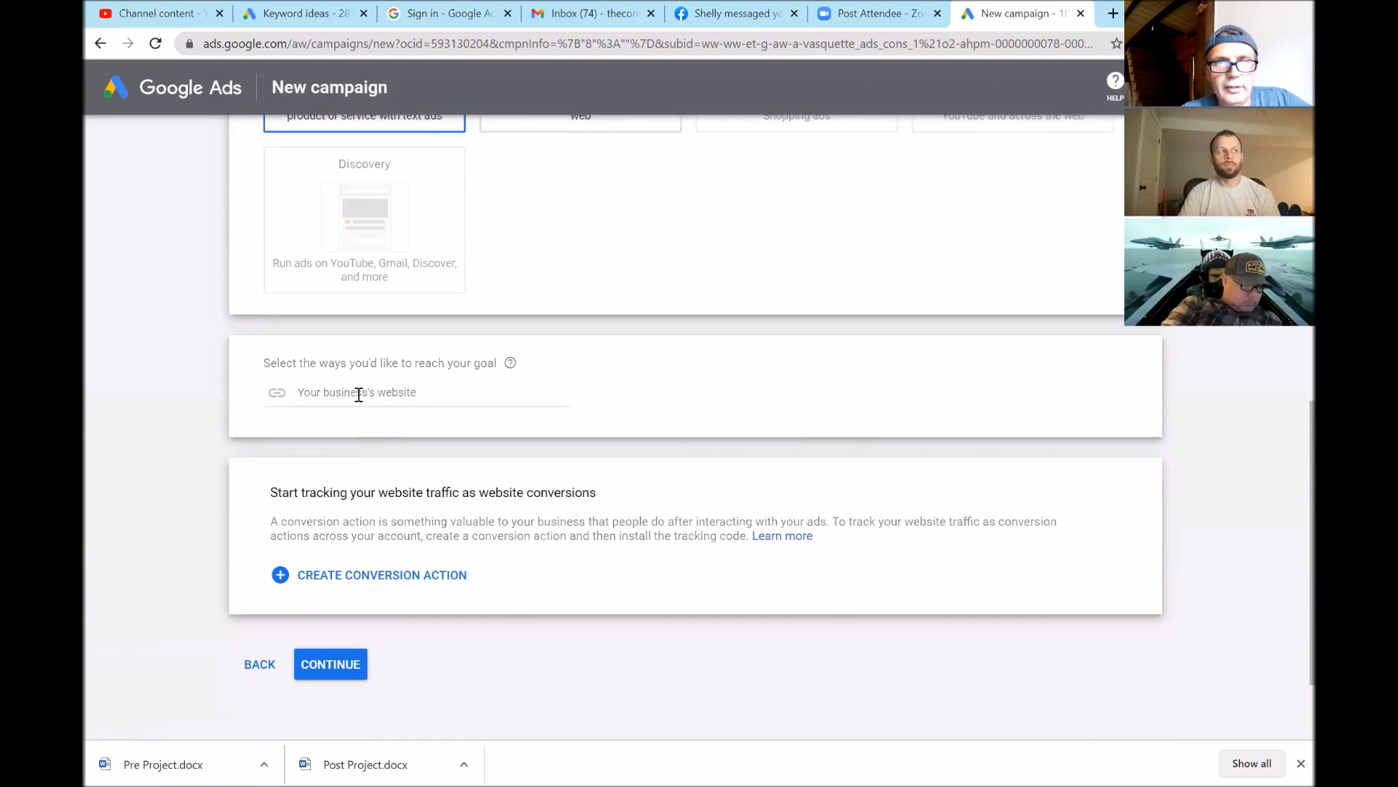
pyautogui.click(358, 394)
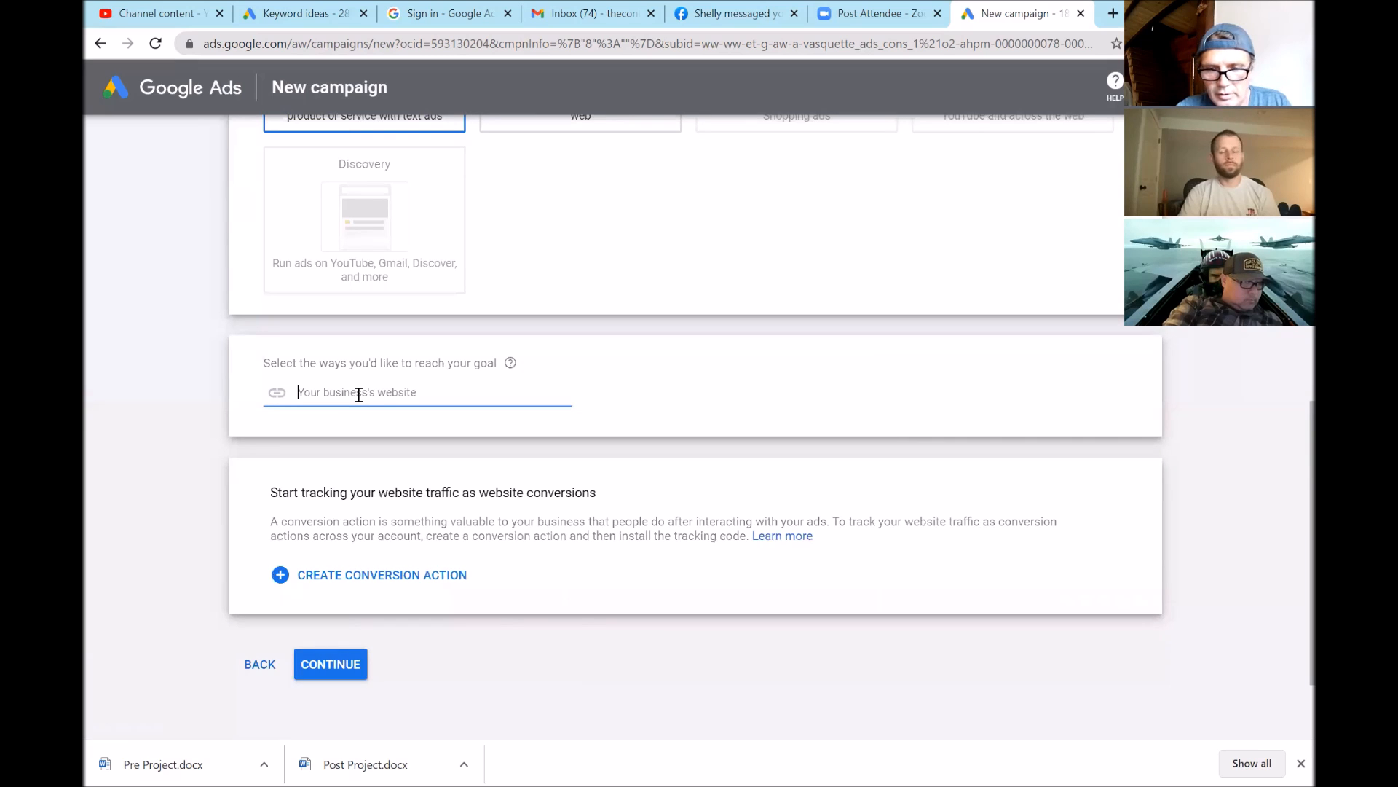
pyautogui.write('www.')
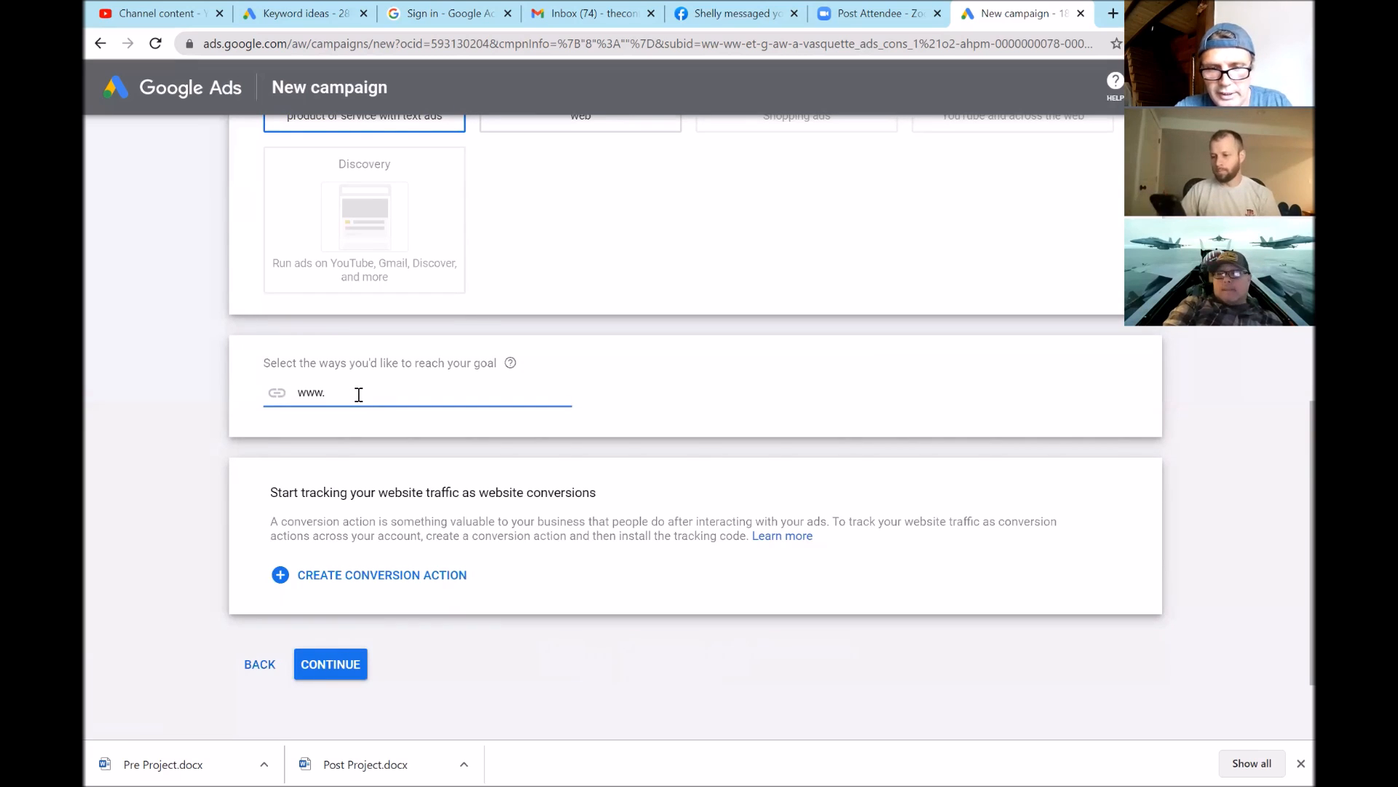
pyautogui.write('tnc')
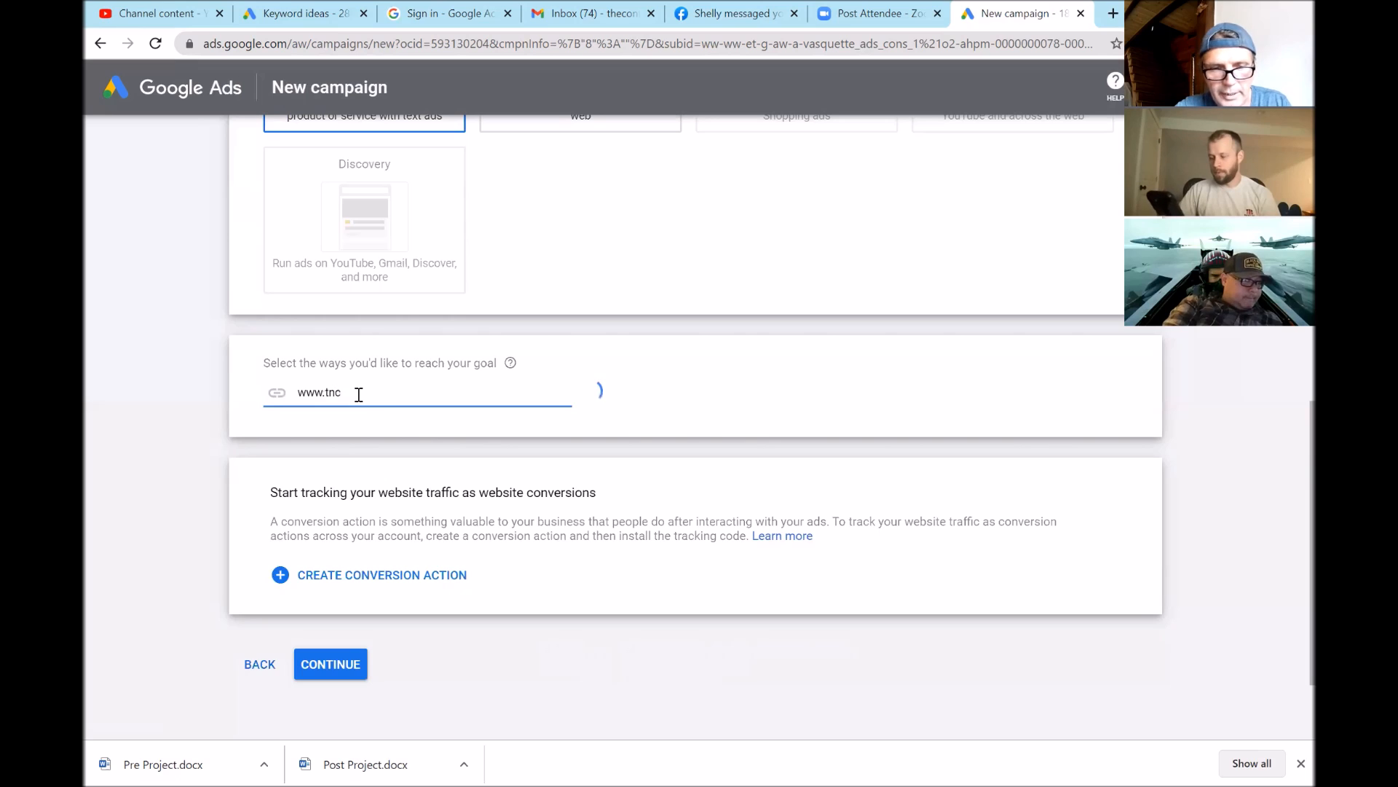
pyautogui.write('paint')
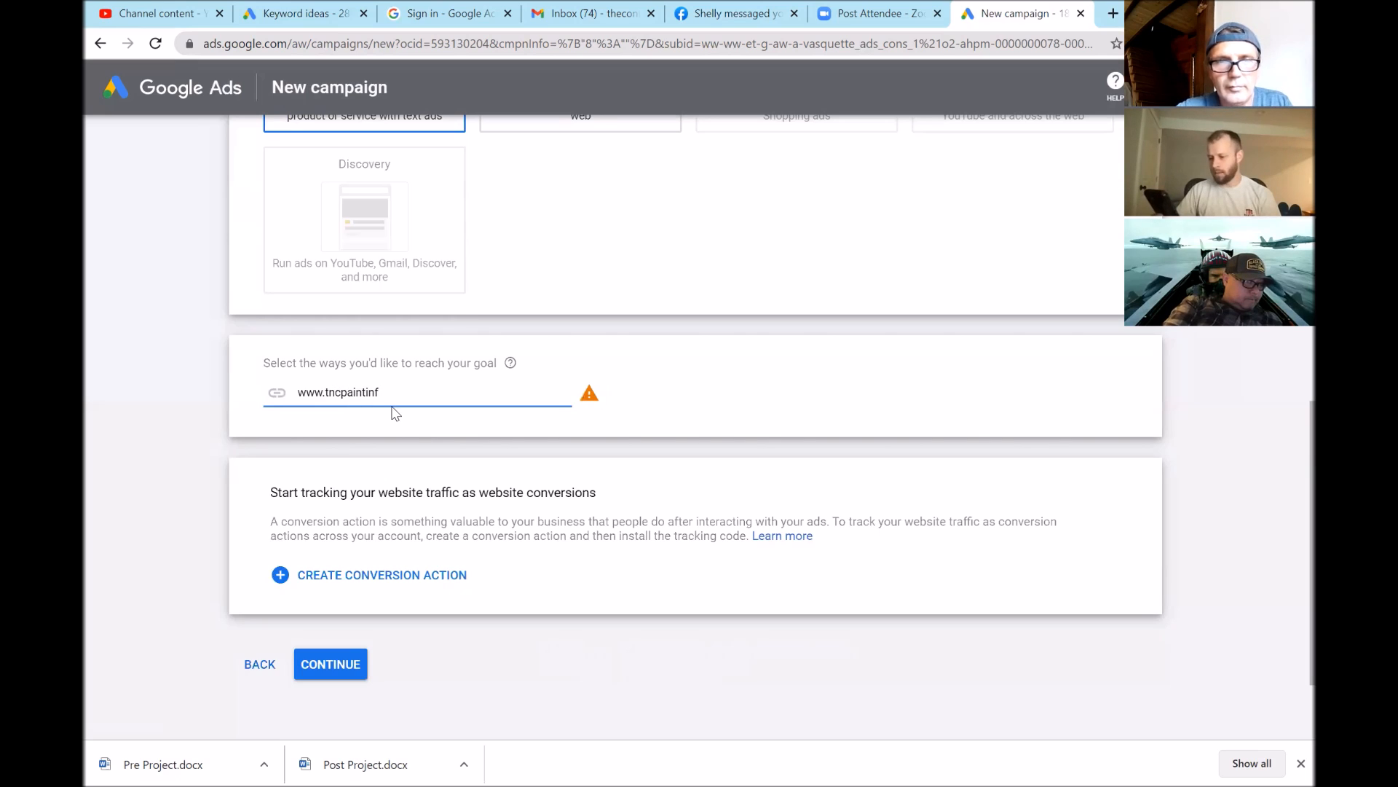
pyautogui.write('ing')
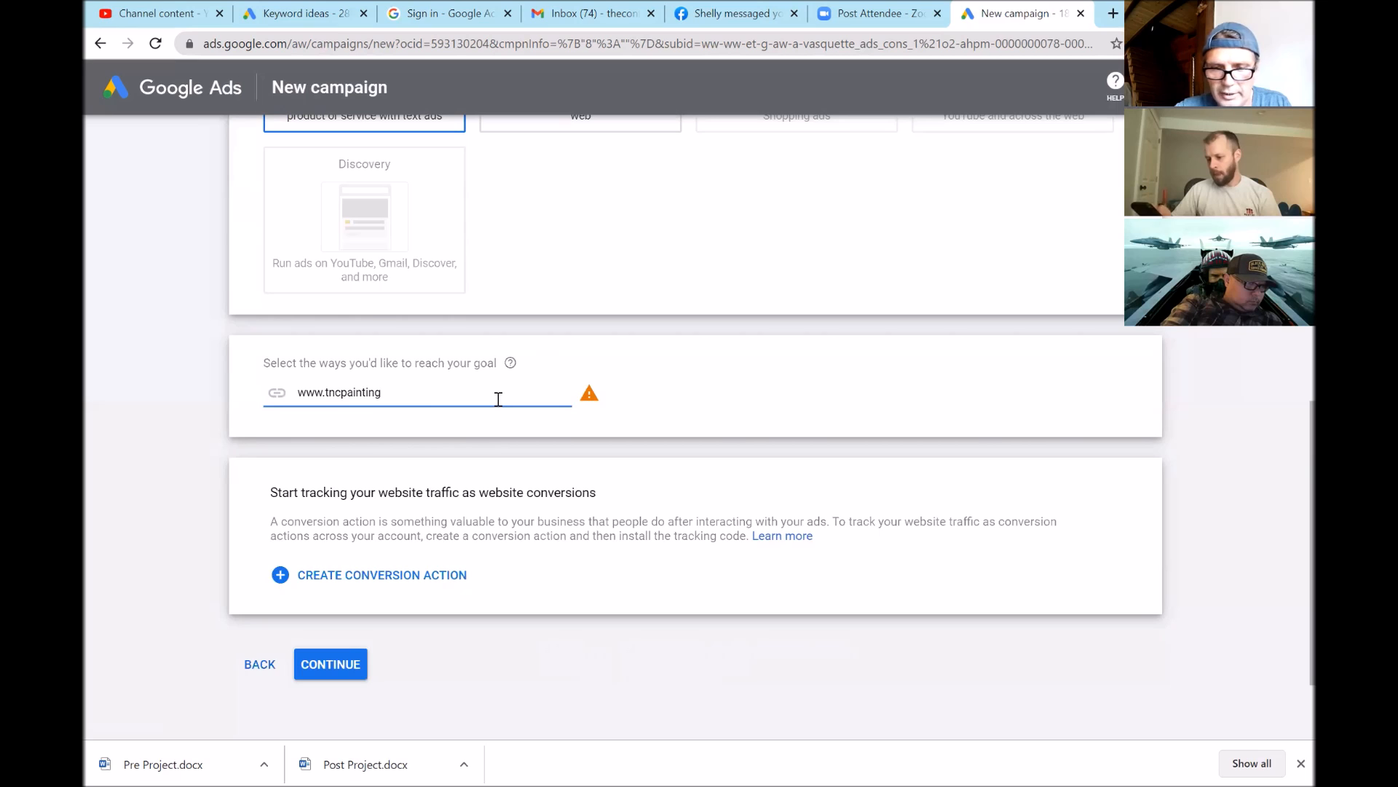
pyautogui.write('.')
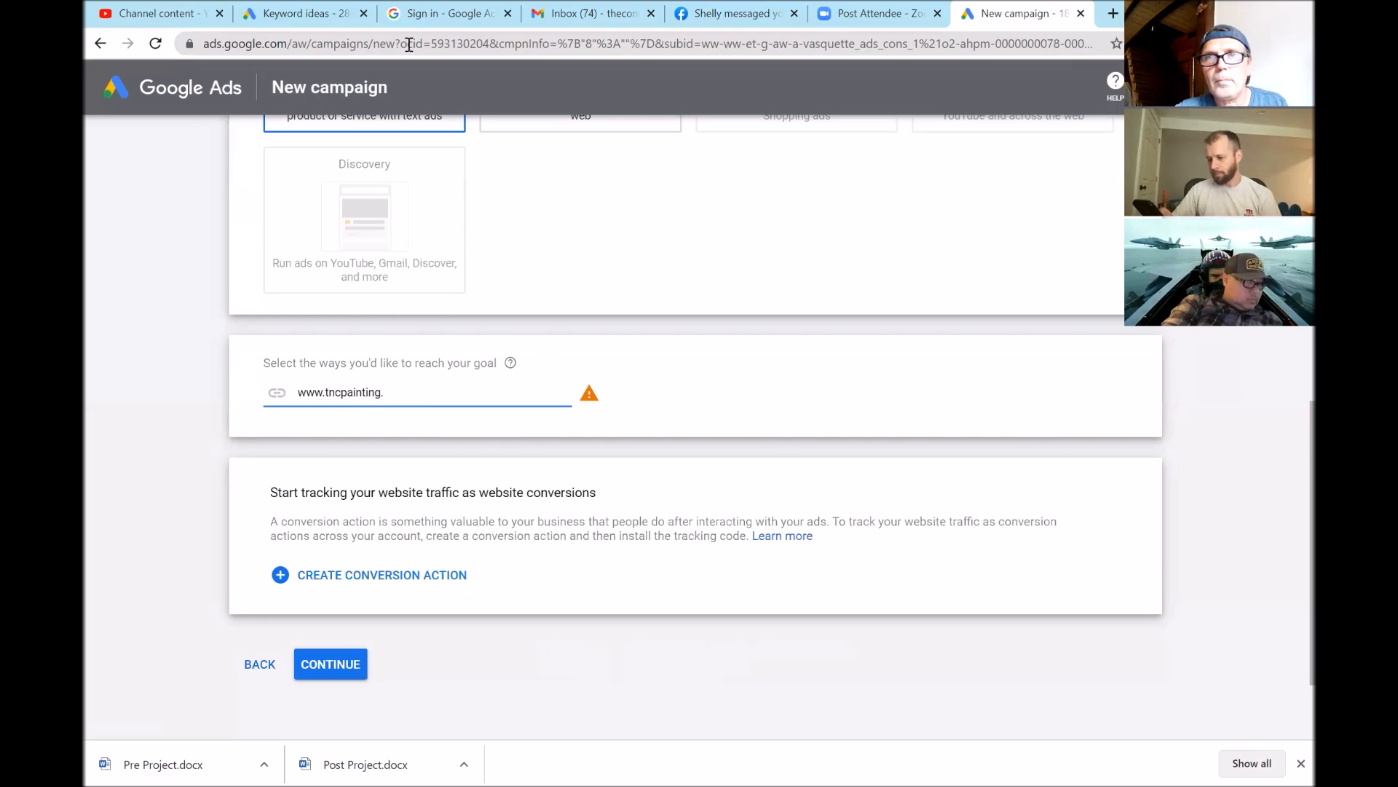
# Open the business's website tncpainting.net in a new browser tab to check its address
pyautogui.hotkey('ctrl', 't')
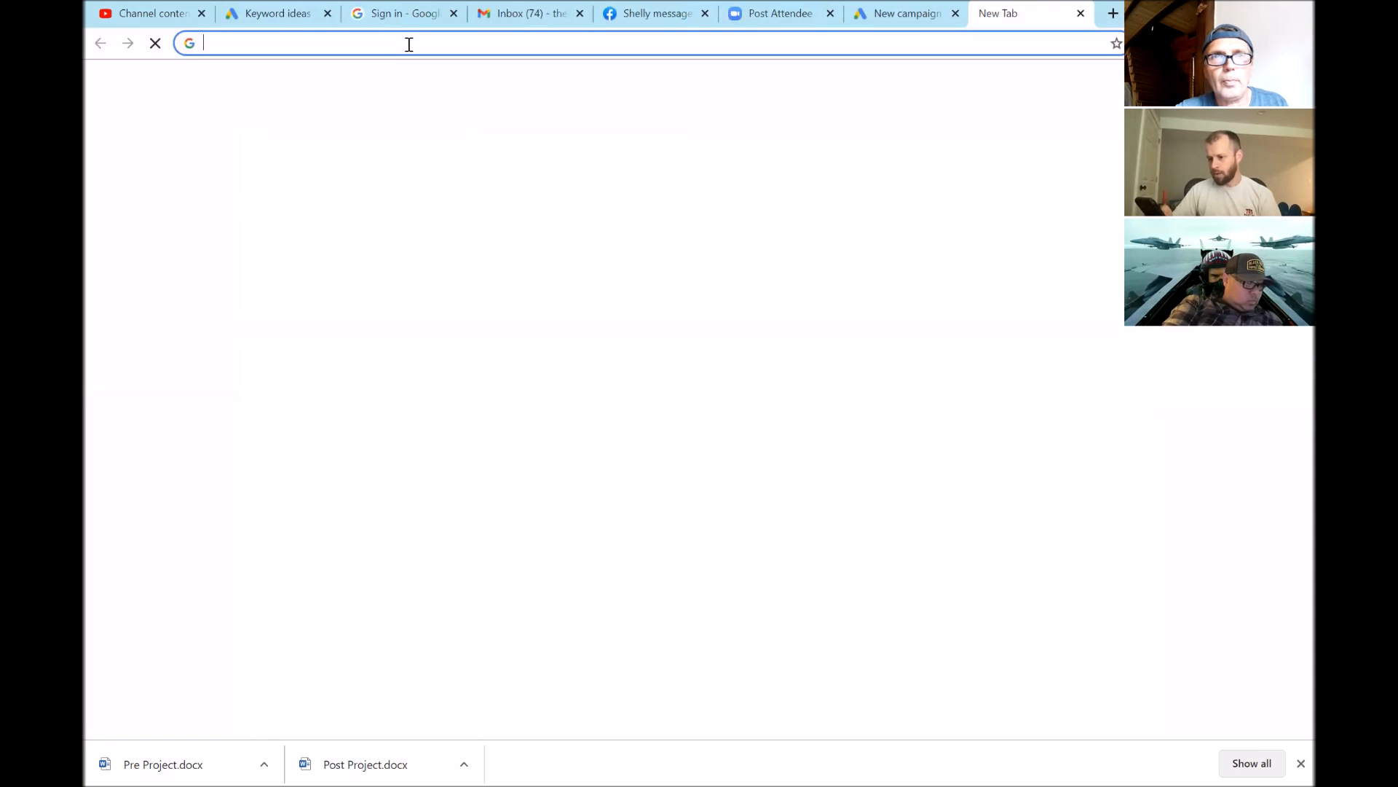
pyautogui.click(409, 44)
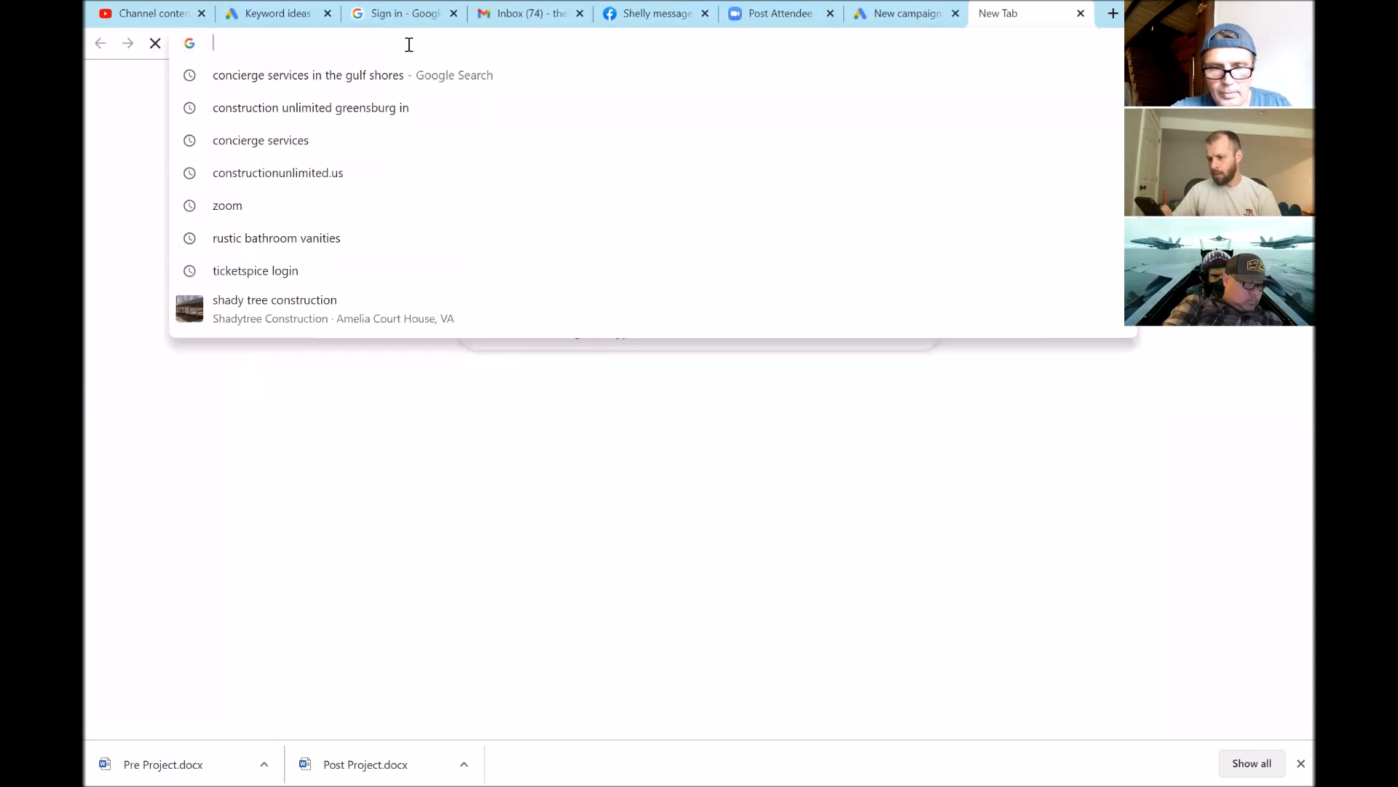
pyautogui.write('t')
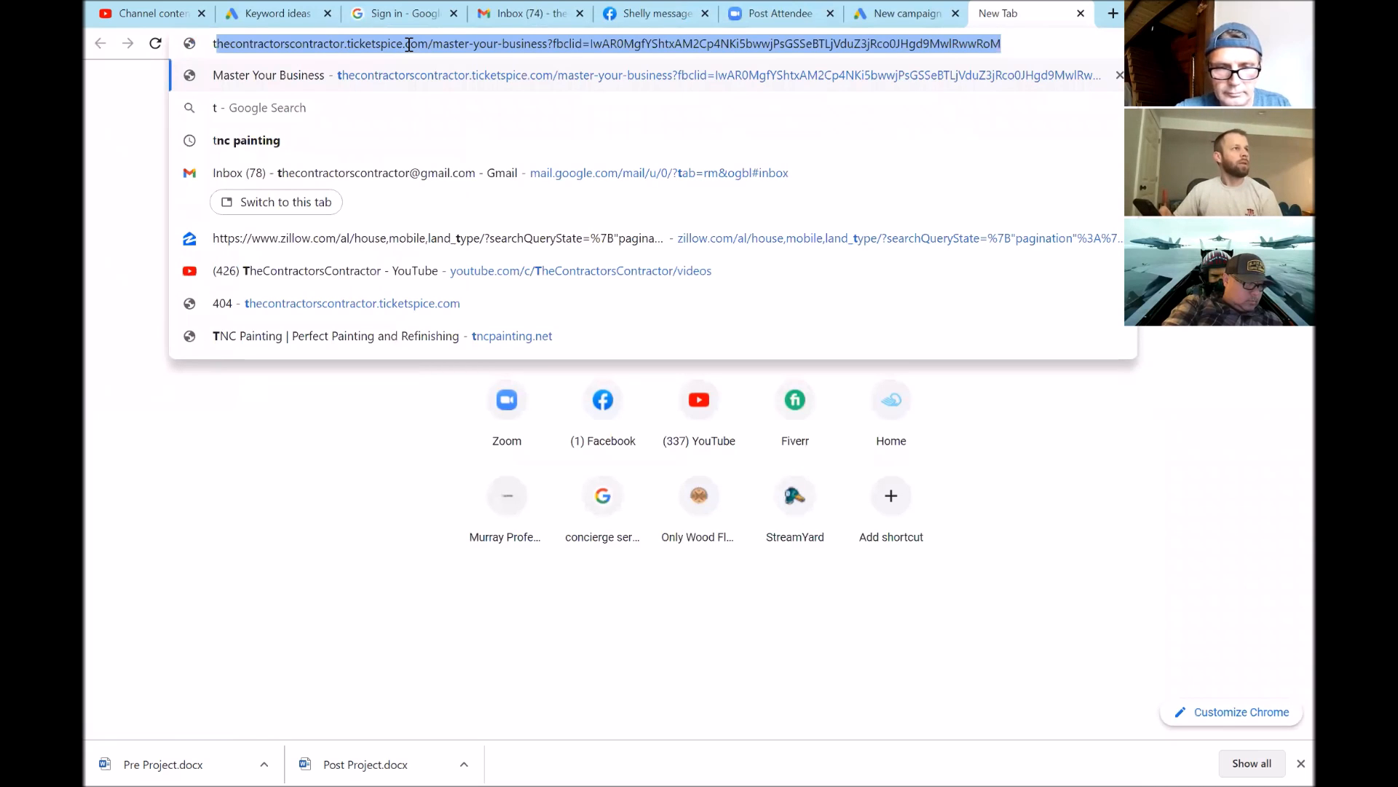
pyautogui.write('nc[ait')
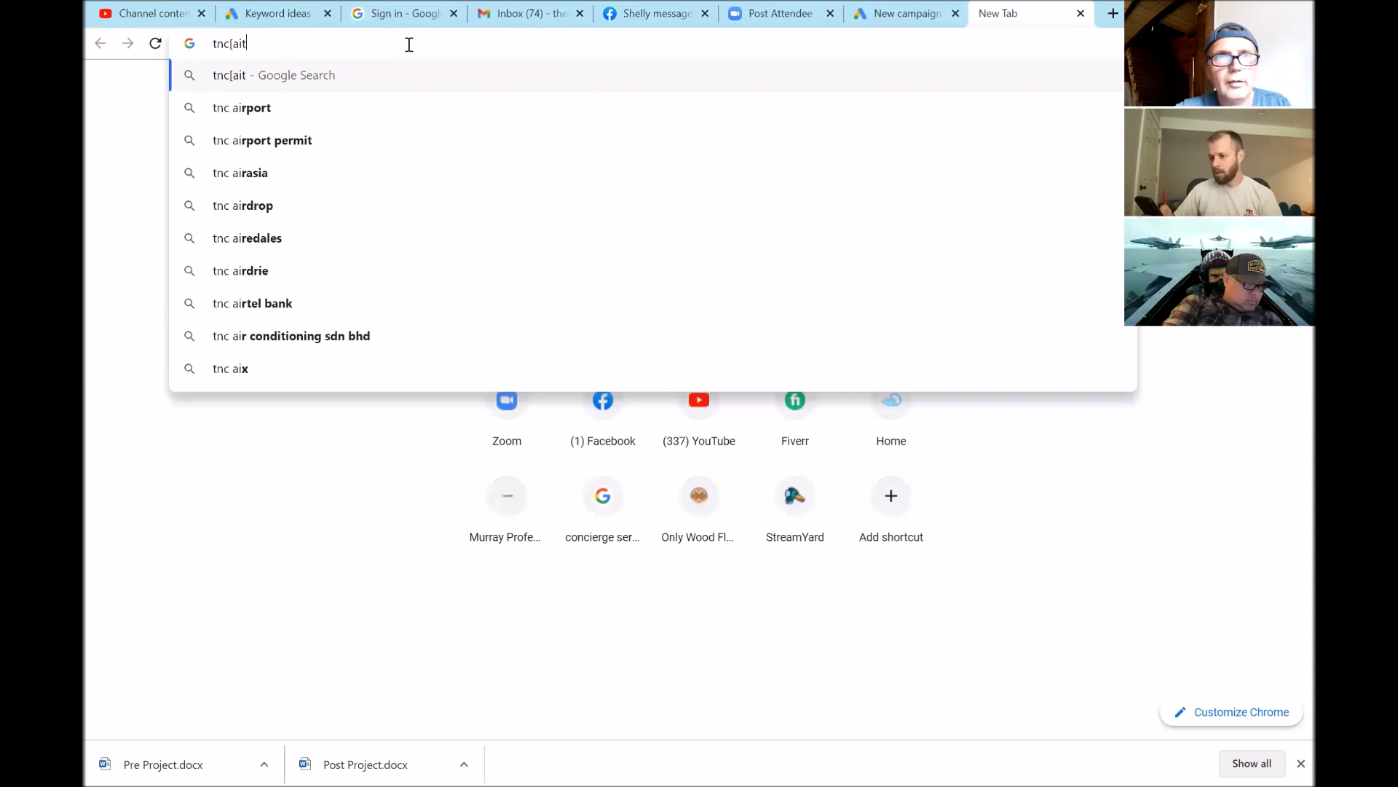
pyautogui.write('ni')
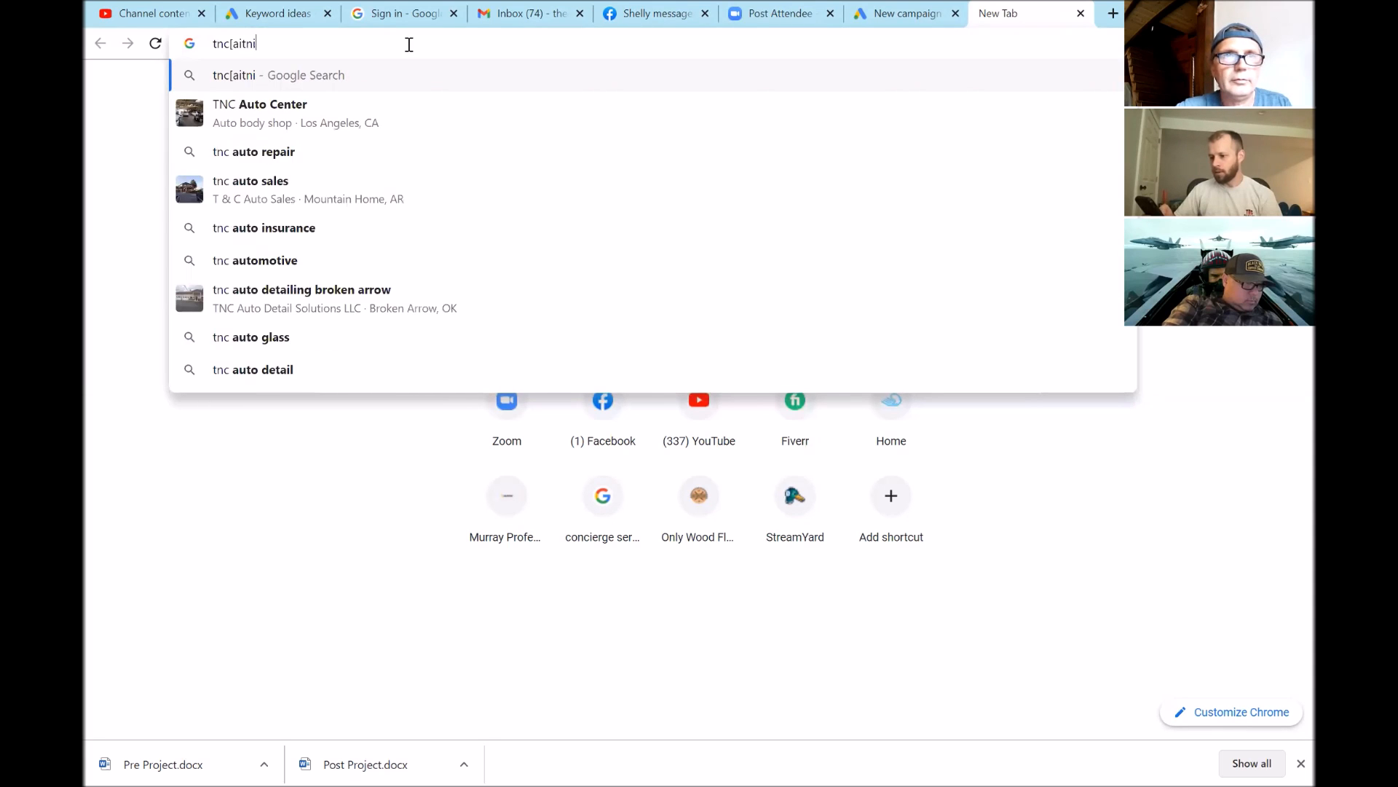
pyautogui.press('BackSpace')
pyautogui.press('BackSpace')
pyautogui.press('BackSpace')
pyautogui.press('BackSpace')
pyautogui.press('BackSpace')
pyautogui.press('BackSpace')
pyautogui.press('BackSpace')
pyautogui.write('v')
pyautogui.press('BackSpace')
pyautogui.write('c')
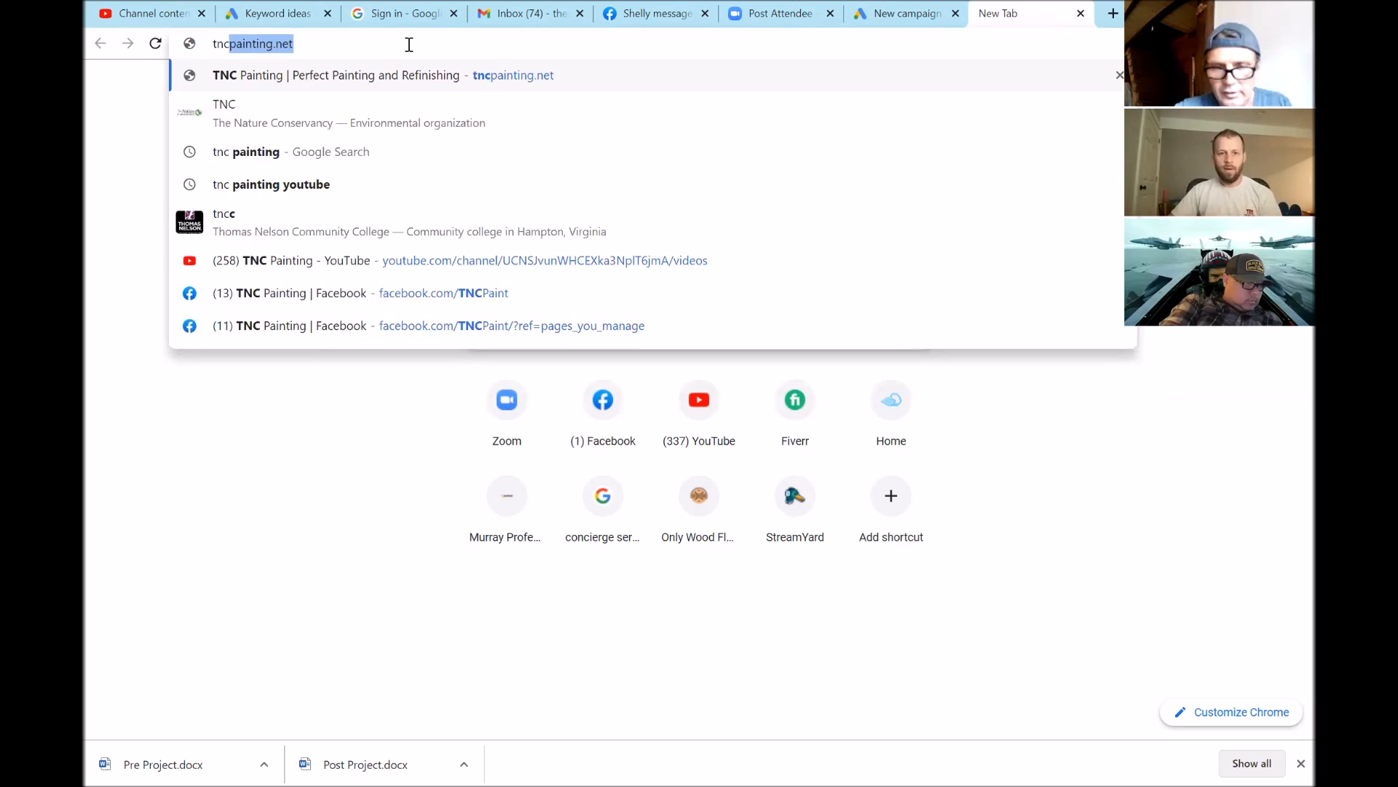
pyautogui.write('painting')
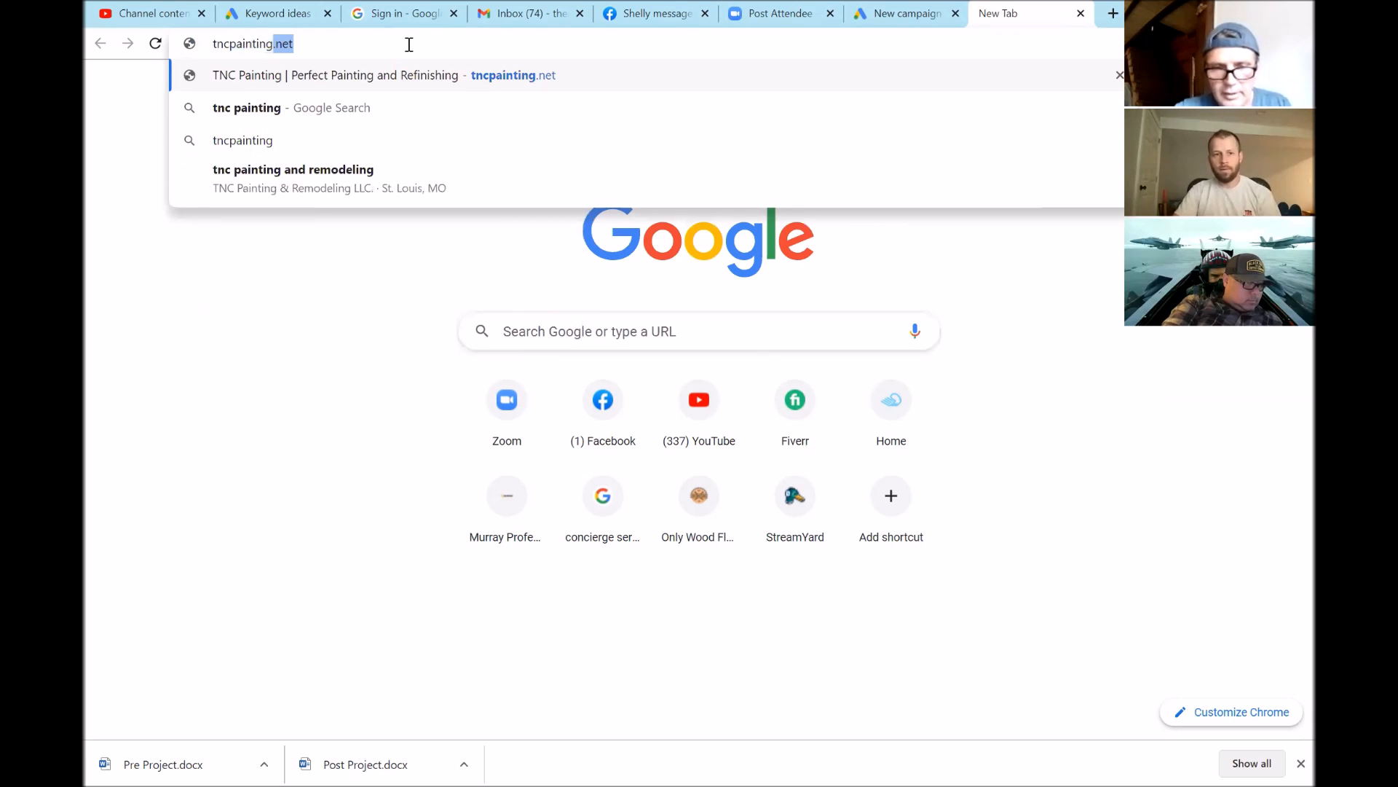
pyautogui.write('.net')
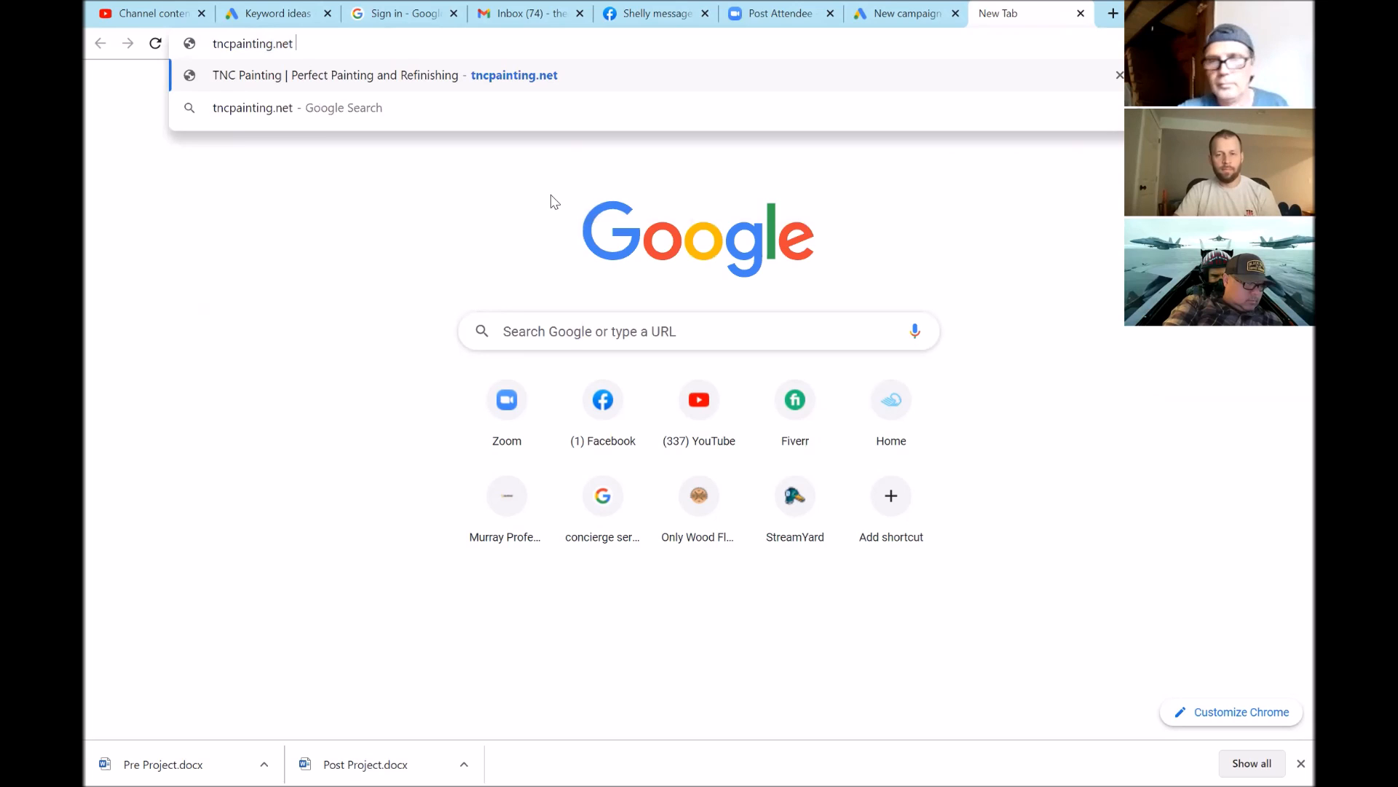
pyautogui.press('Return')
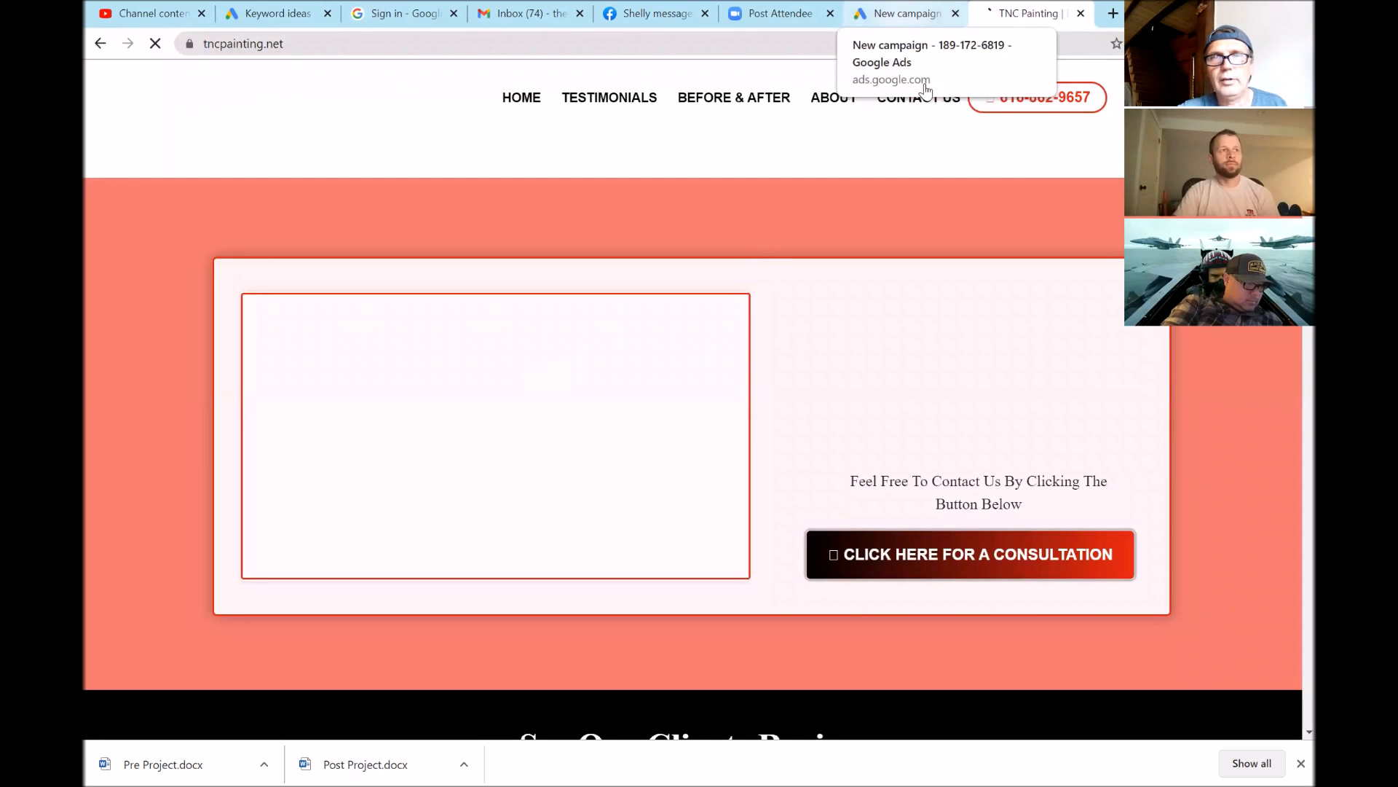
pyautogui.click(912, 16)
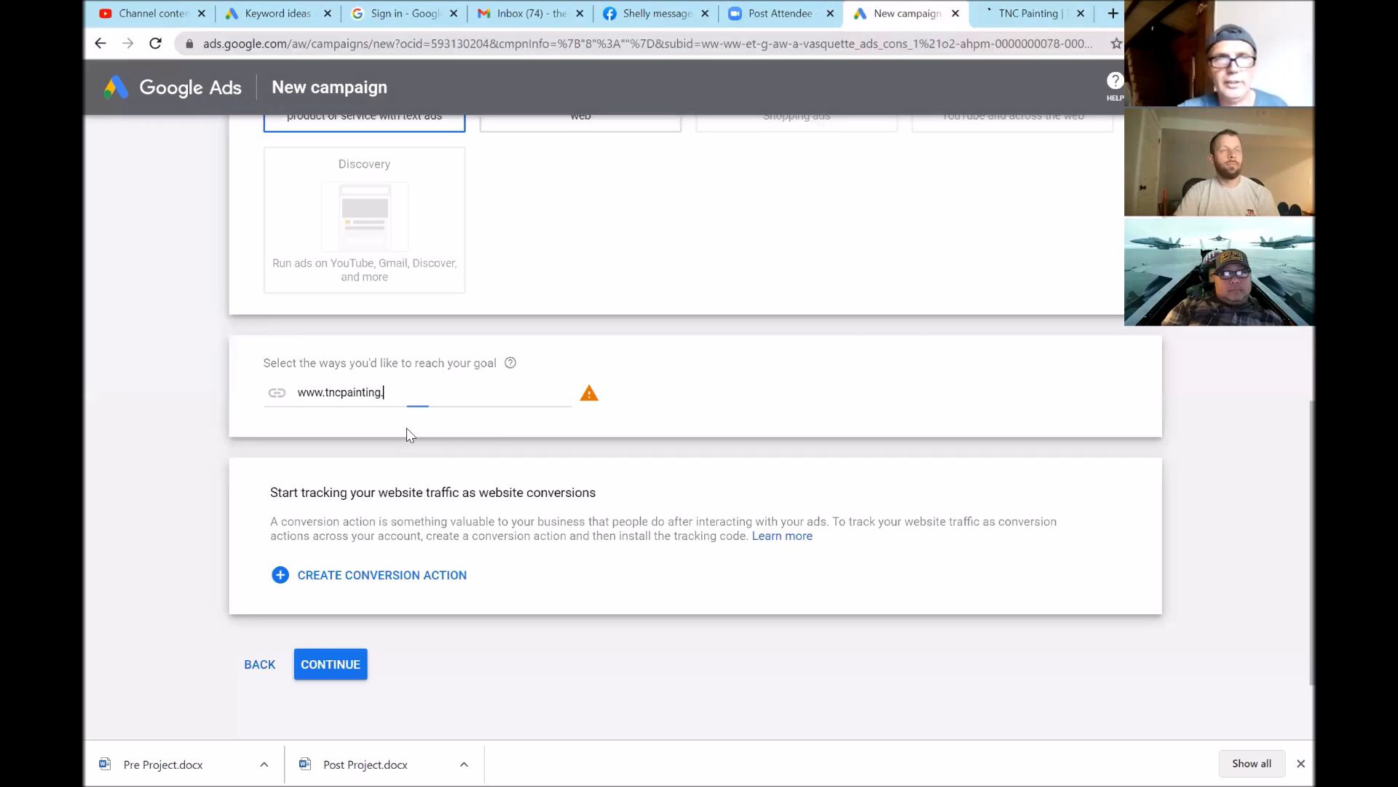
pyautogui.write('net')
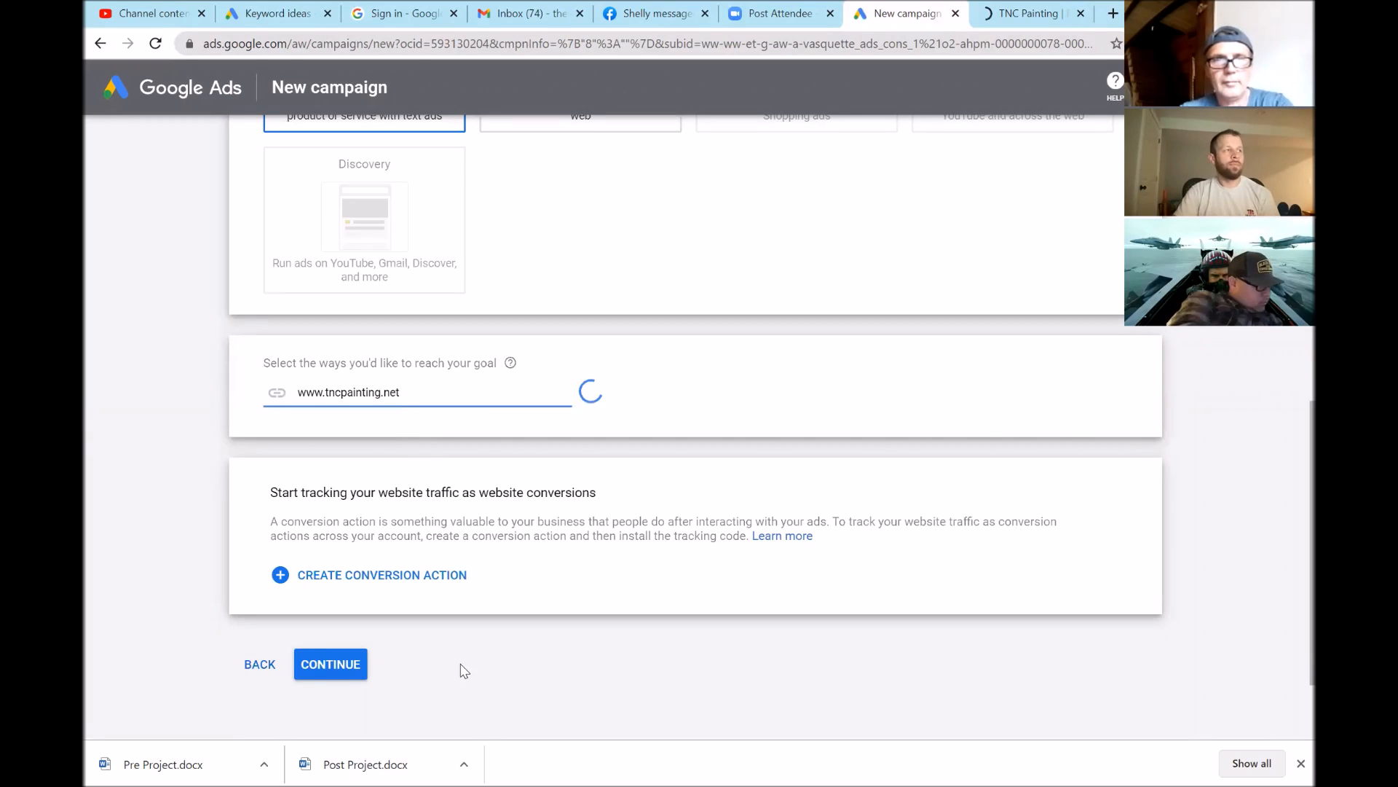
pyautogui.scroll(-2, 412, 553)
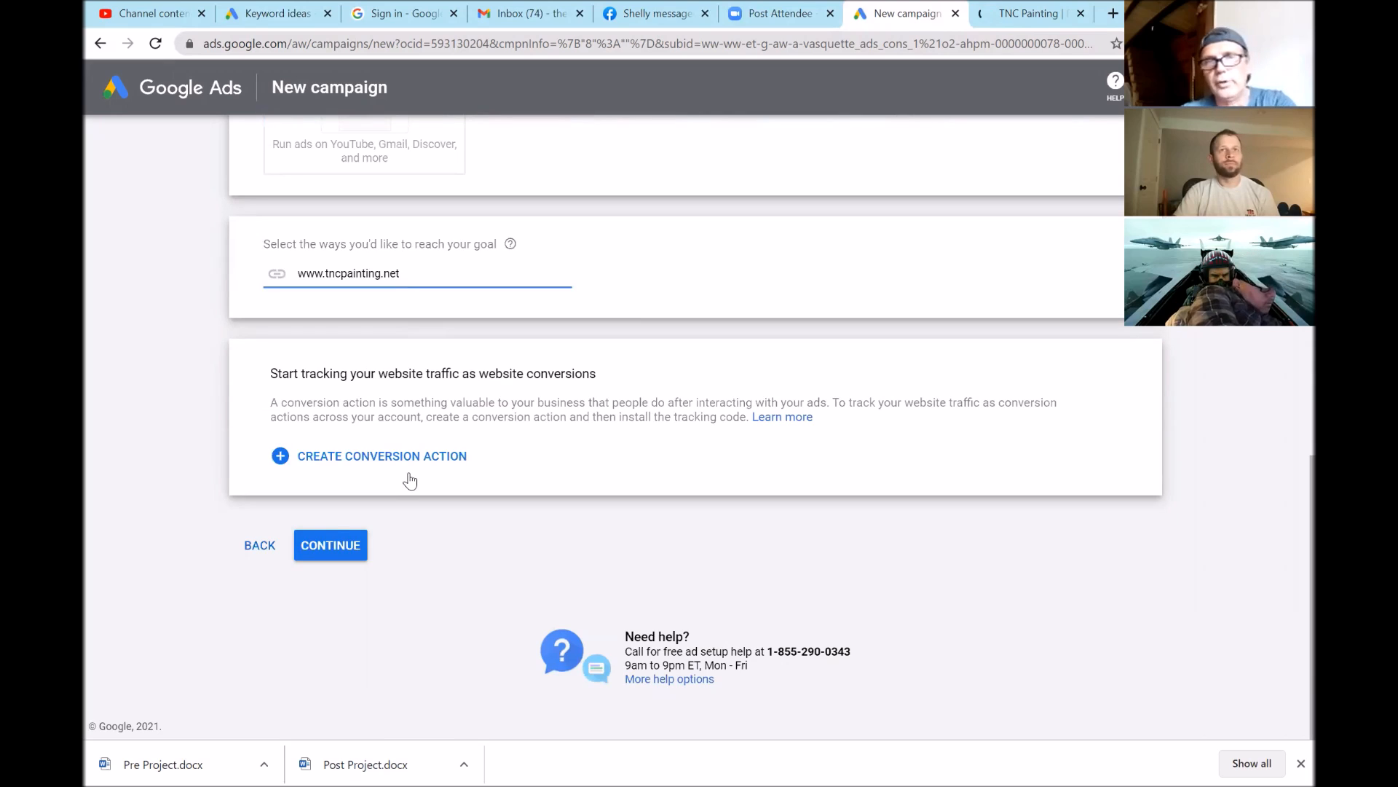
pyautogui.click(337, 551)
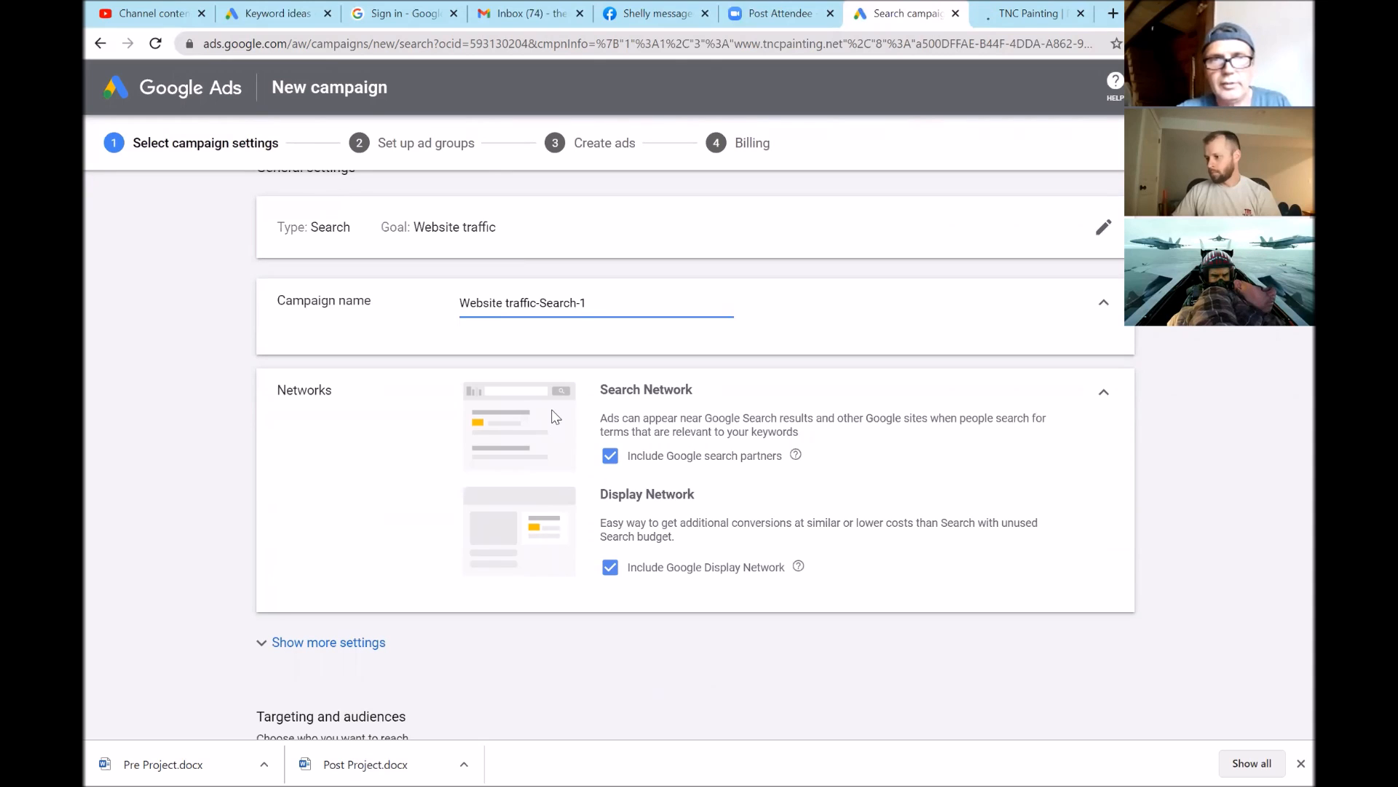
# Replace the default campaign name with "1st ad"
pyautogui.press('BackSpace')
pyautogui.press('BackSpace')
pyautogui.press('BackSpace')
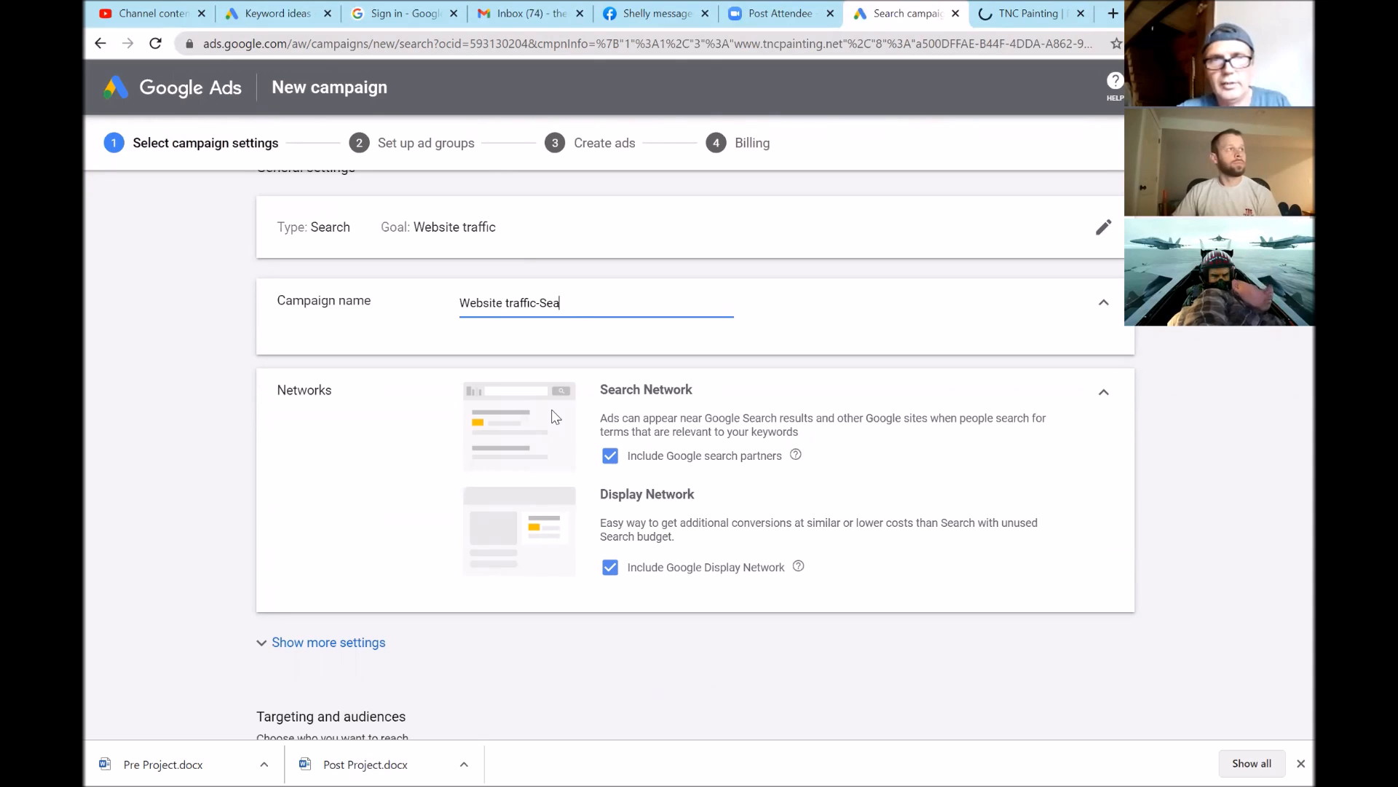
pyautogui.press('BackSpace')
pyautogui.press('BackSpace')
pyautogui.press('BackSpace')
pyautogui.press('BackSpace')
pyautogui.press('BackSpace')
pyautogui.press('BackSpace')
pyautogui.press('BackSpace')
pyautogui.press('BackSpace')
pyautogui.press('BackSpace')
pyautogui.press('BackSpace')
pyautogui.press('BackSpace')
pyautogui.press('BackSpace')
pyautogui.press('BackSpace')
pyautogui.press('BackSpace')
pyautogui.press('BackSpace')
pyautogui.press('BackSpace')
pyautogui.press('BackSpace')
pyautogui.press('BackSpace')
pyautogui.press('BackSpace')
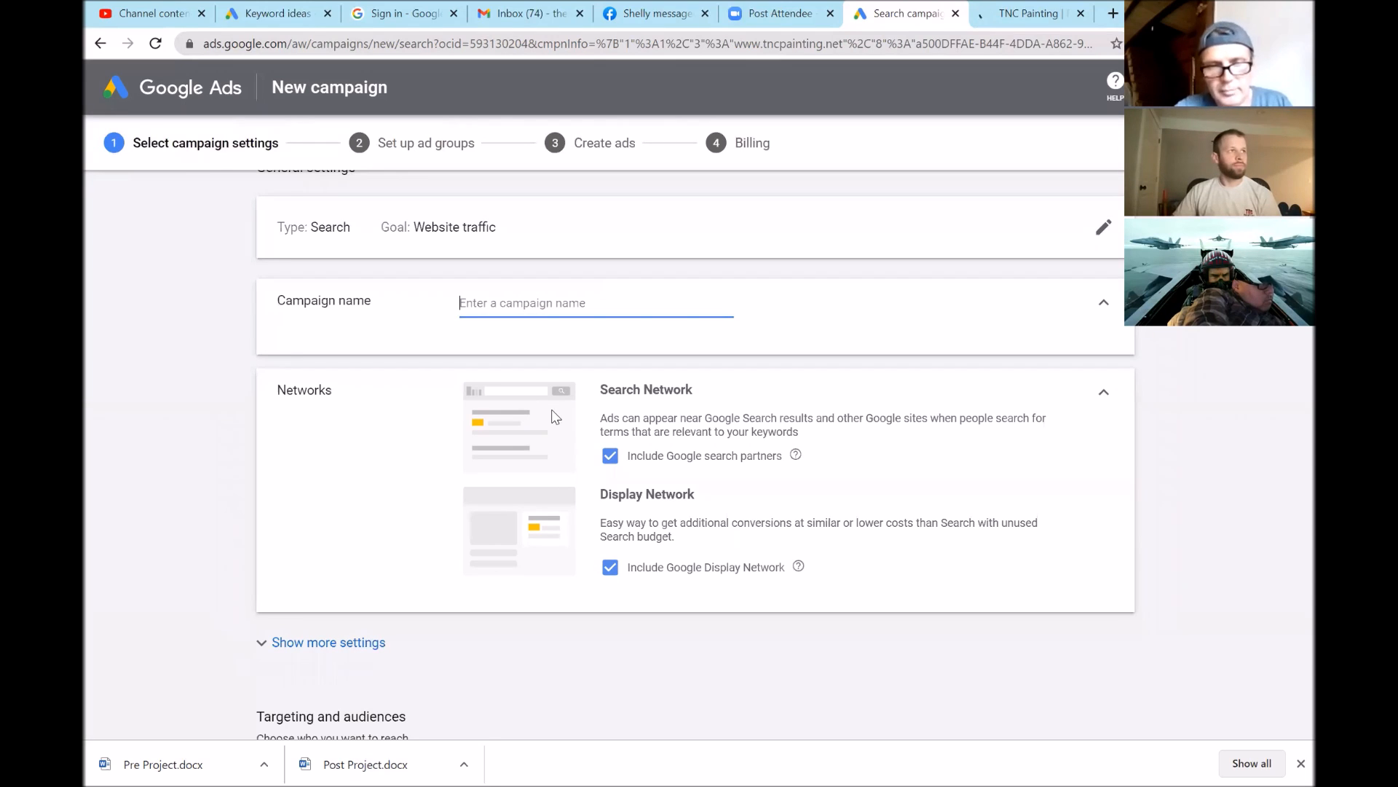
pyautogui.write('1st ad')
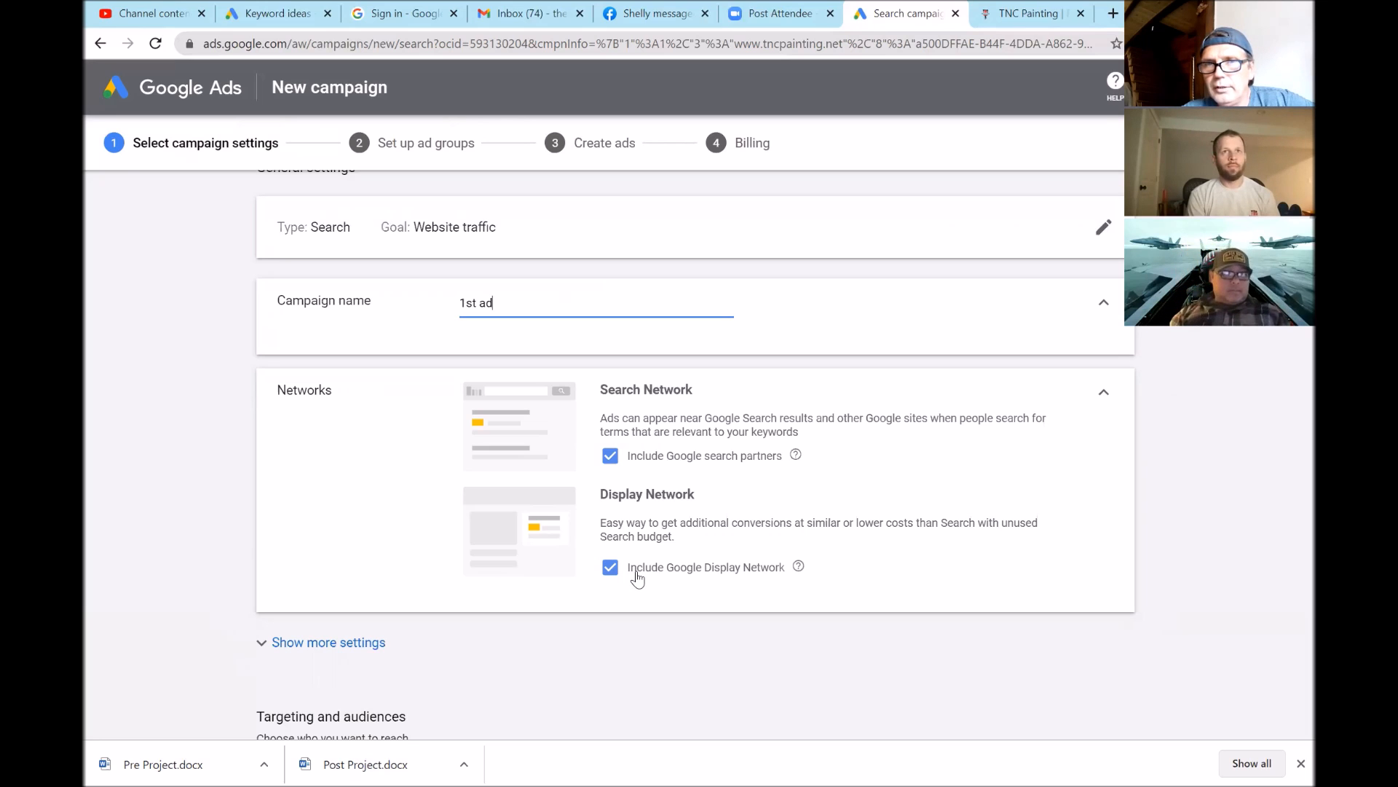
# Exclude both the Google Display Network and Google search partners from the campaign's networks
pyautogui.click(610, 567)
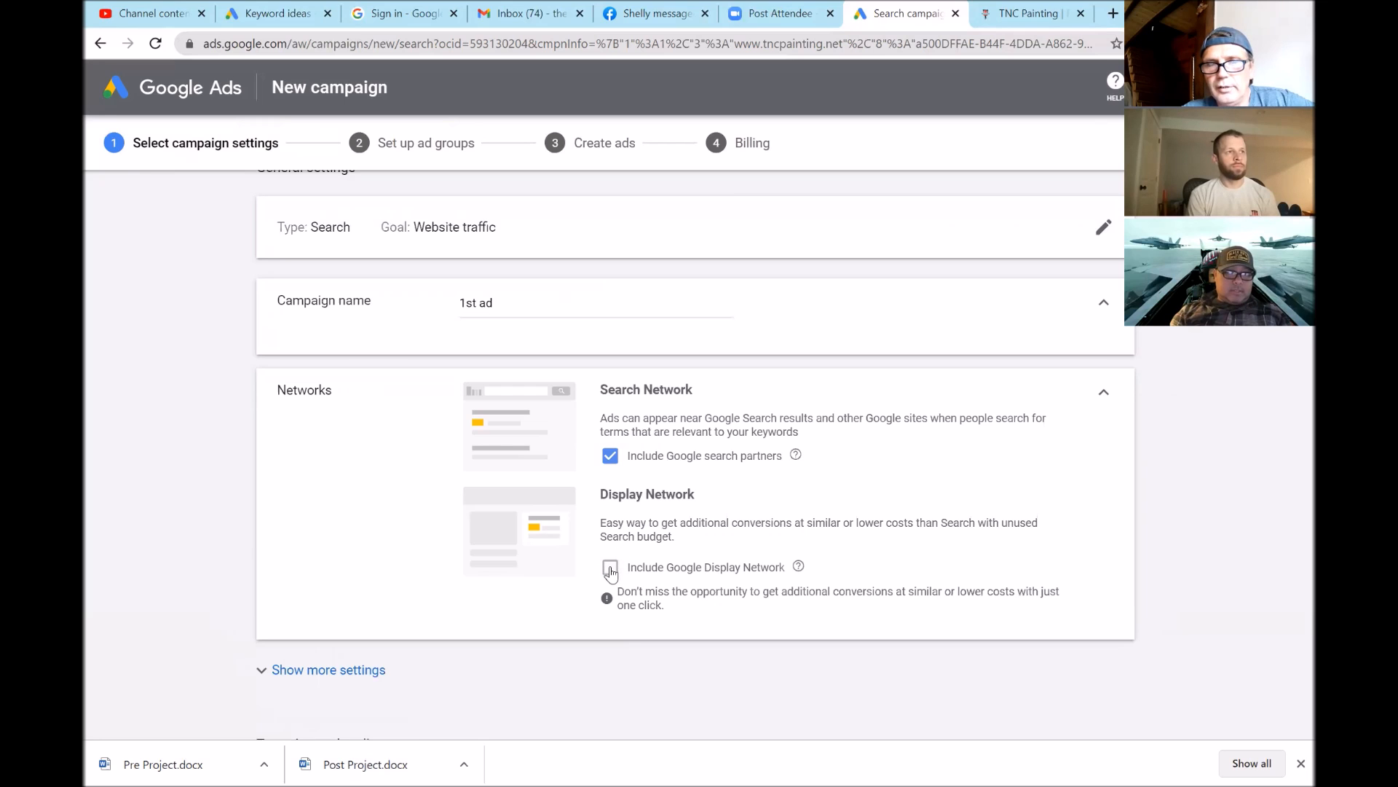
pyautogui.click(610, 455)
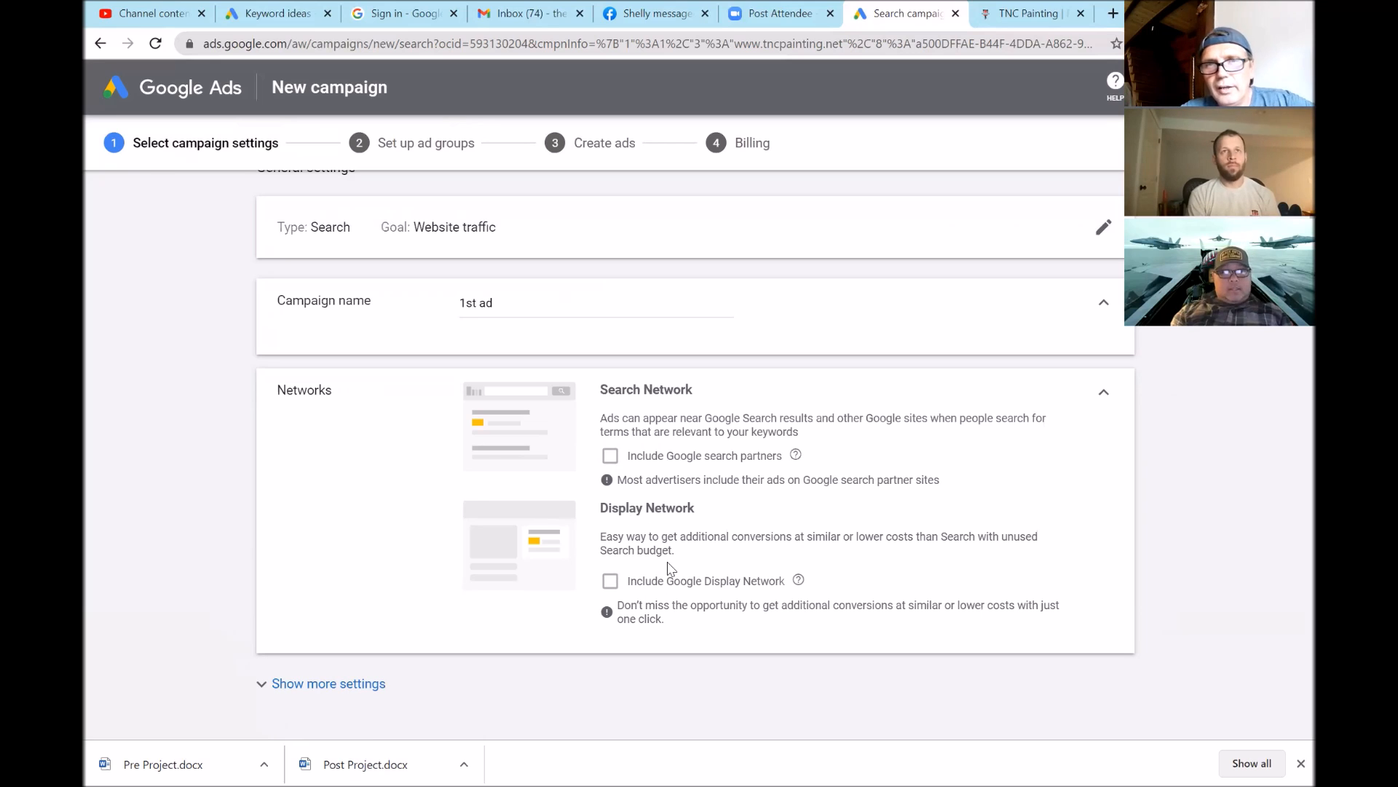
# Expand the location options and set the target to "Presence: People in or regularly in your targeted locations"
pyautogui.scroll(-2, 728, 623)
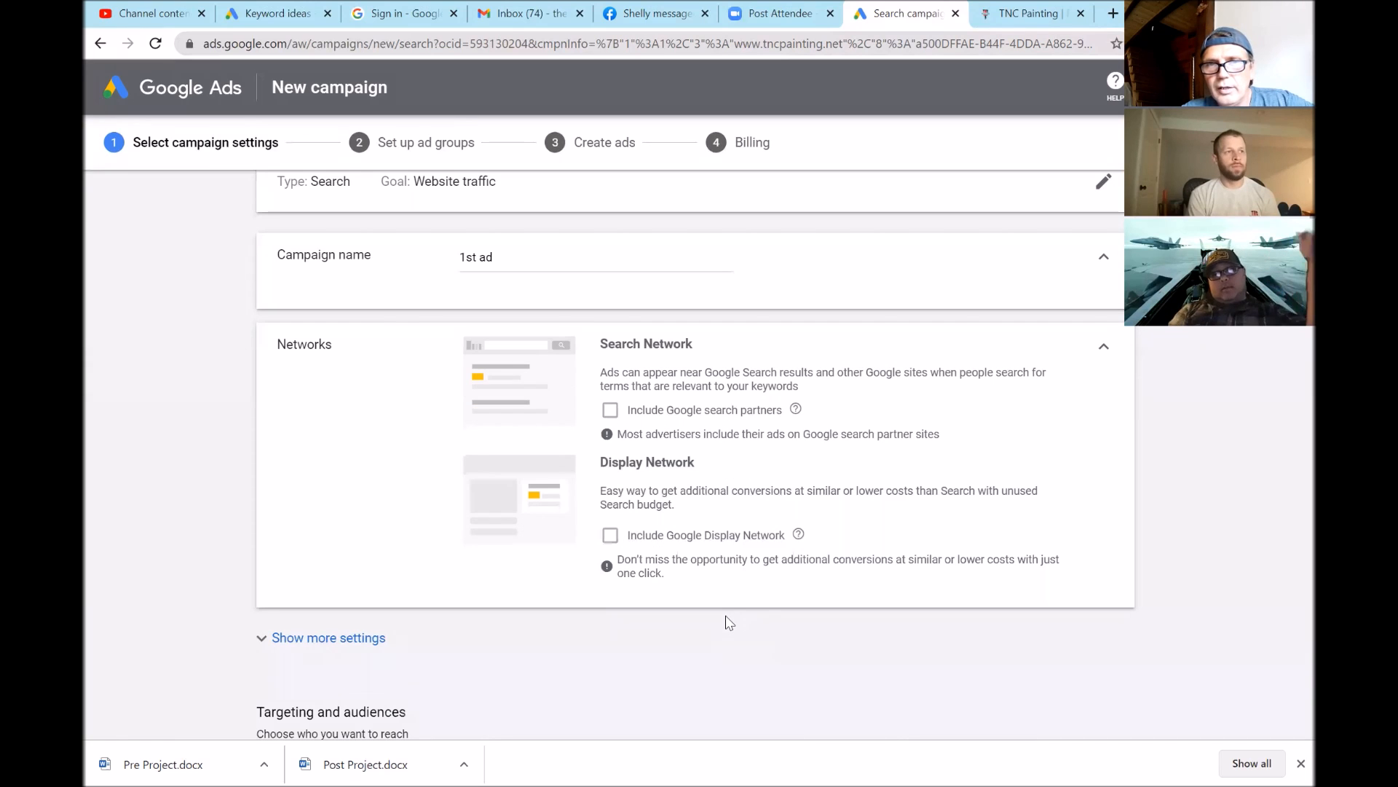
pyautogui.scroll(-1, 727, 623)
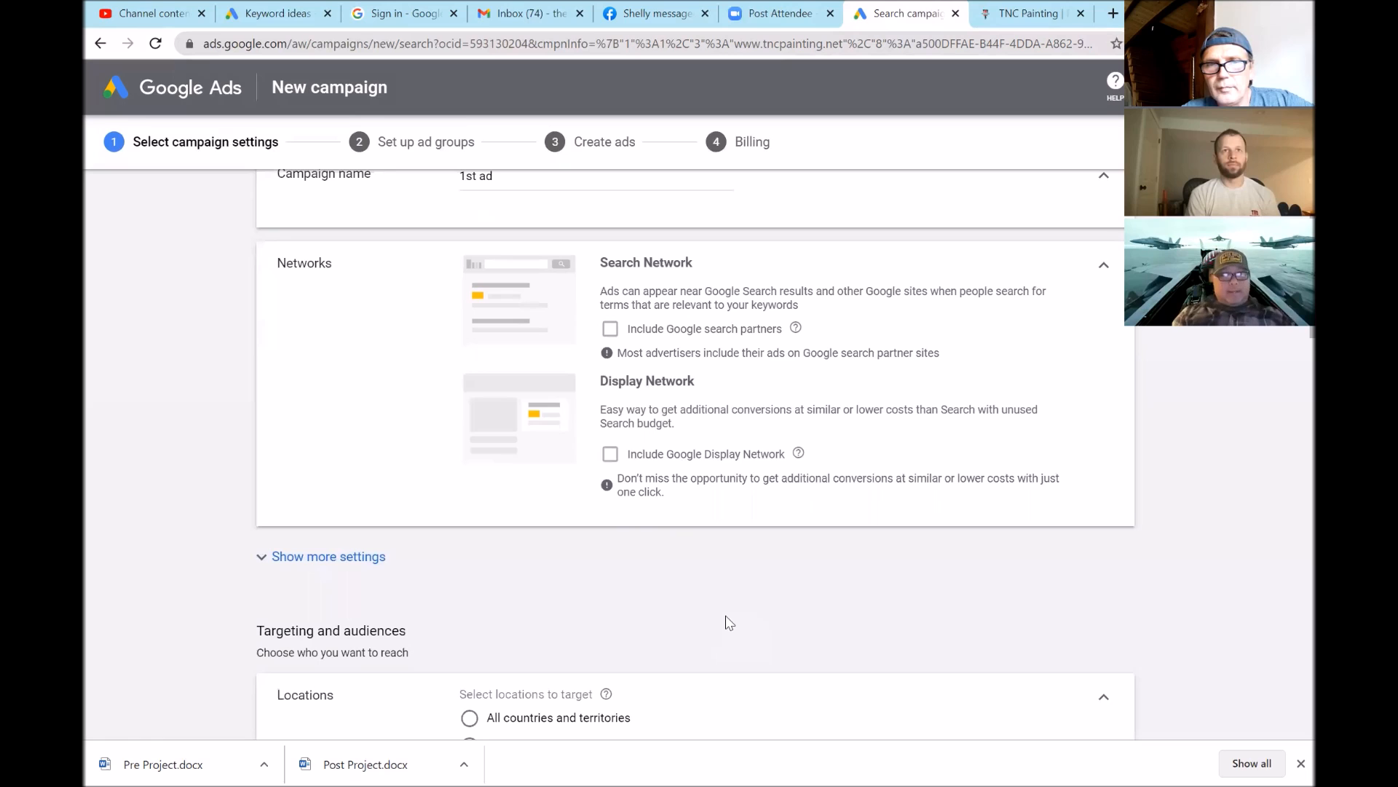
pyautogui.scroll(-1, 728, 622)
pyautogui.scroll(-1, 728, 623)
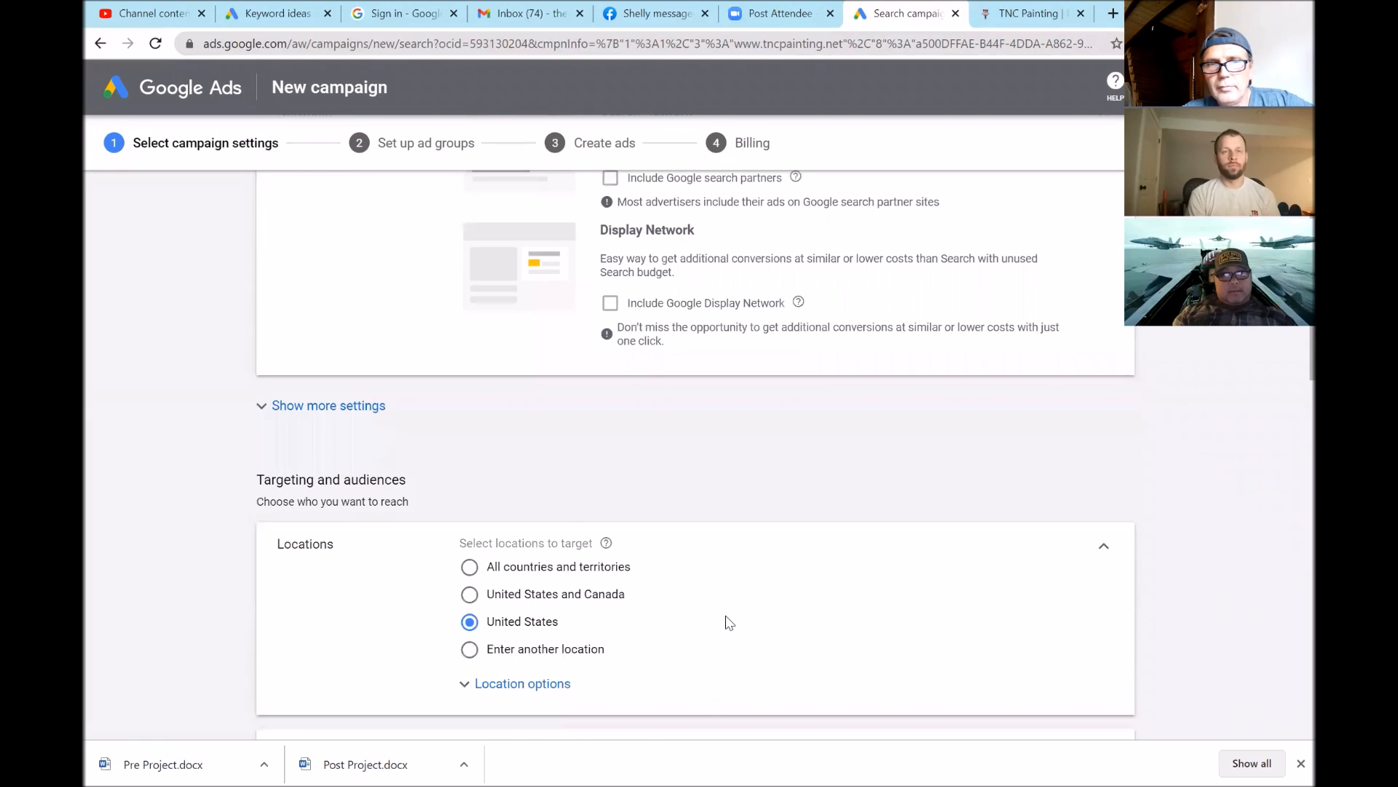
pyautogui.scroll(-1, 729, 623)
pyautogui.scroll(-1, 729, 623)
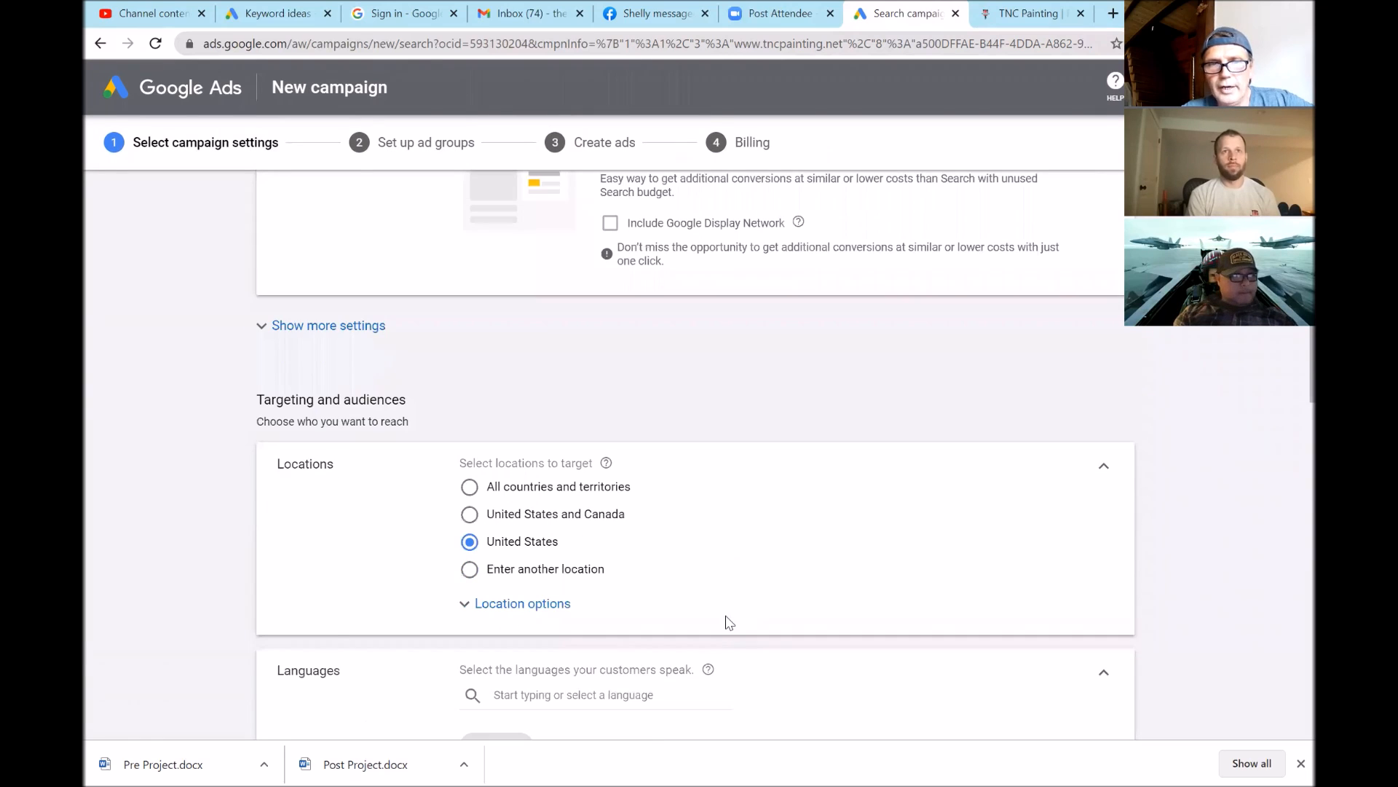
pyautogui.scroll(-1, 729, 622)
pyautogui.scroll(-1, 730, 601)
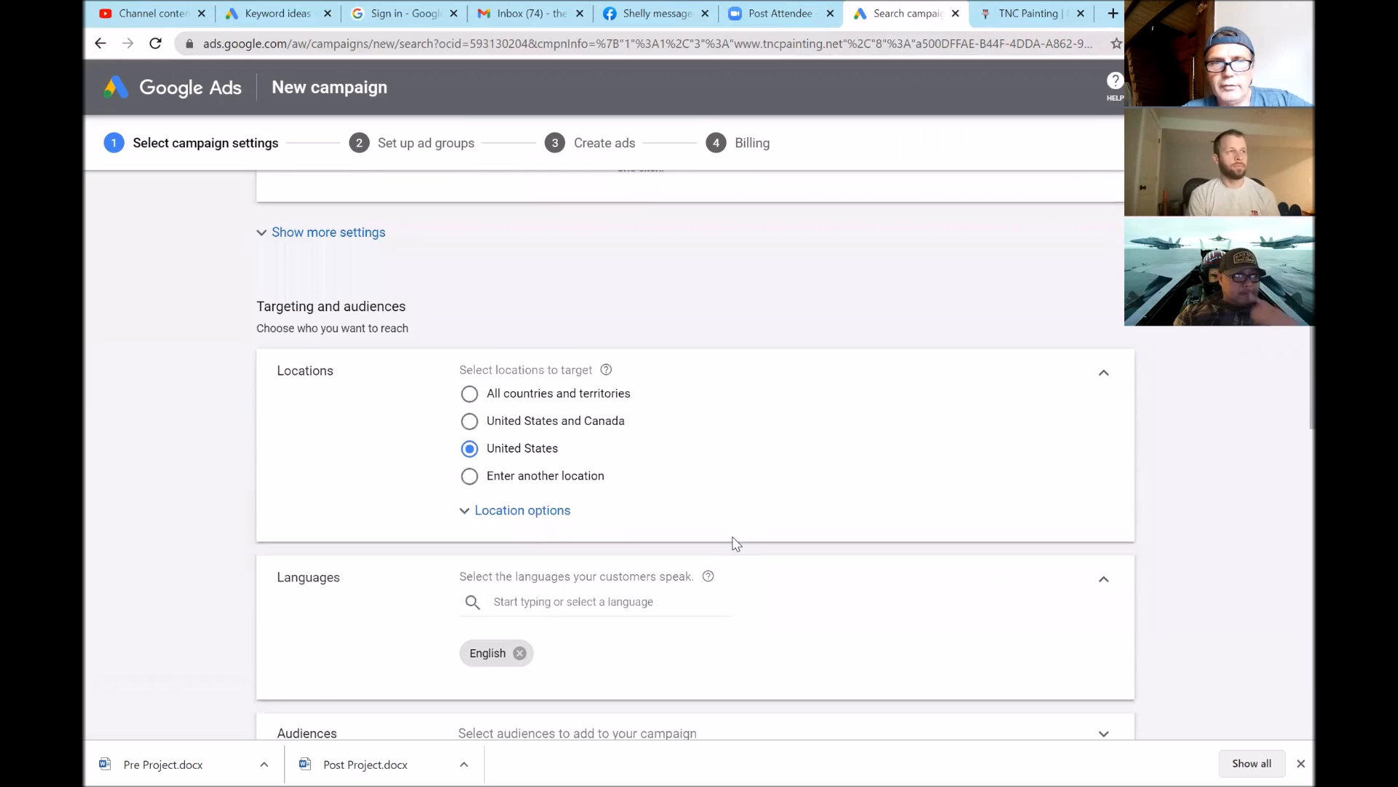
pyautogui.scroll(-2, 734, 543)
pyautogui.scroll(2, 680, 505)
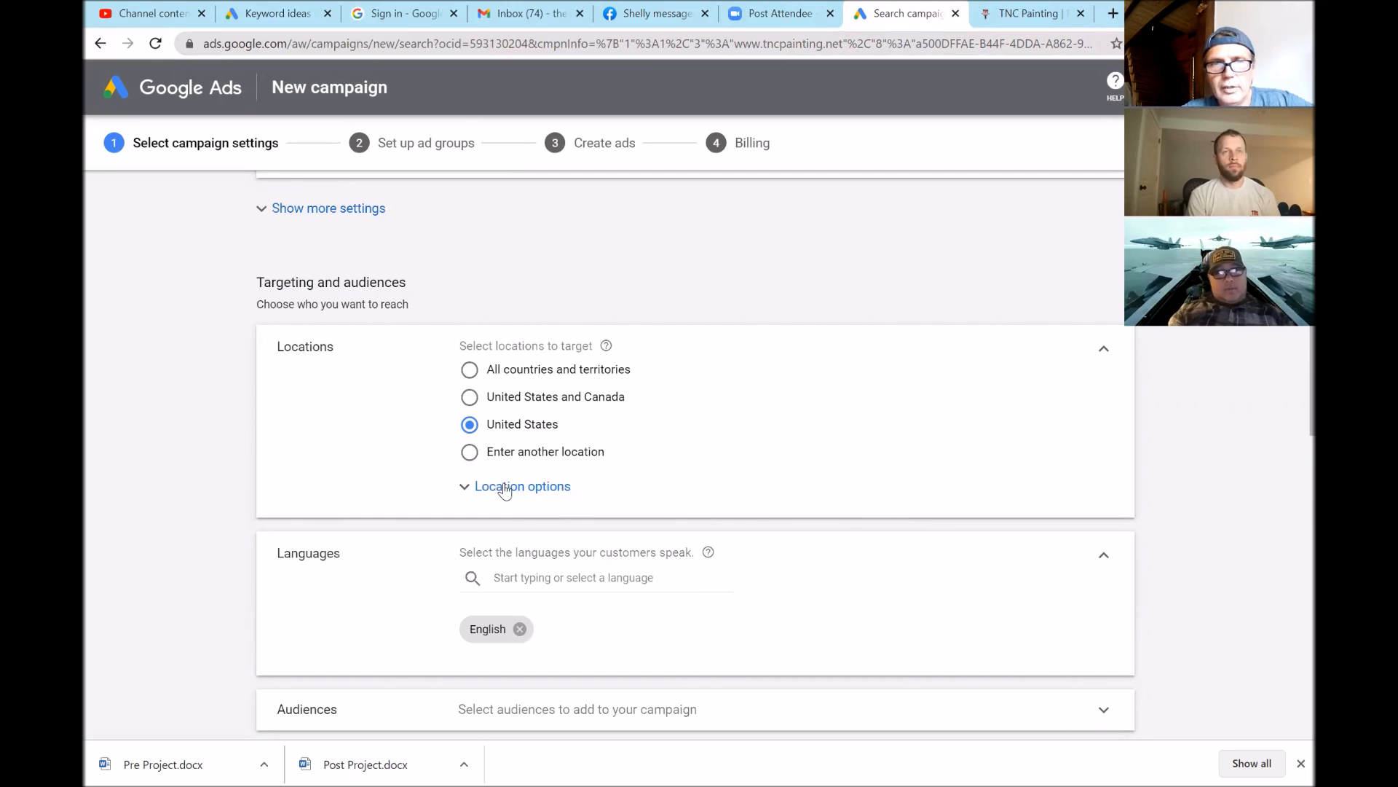
pyautogui.click(505, 490)
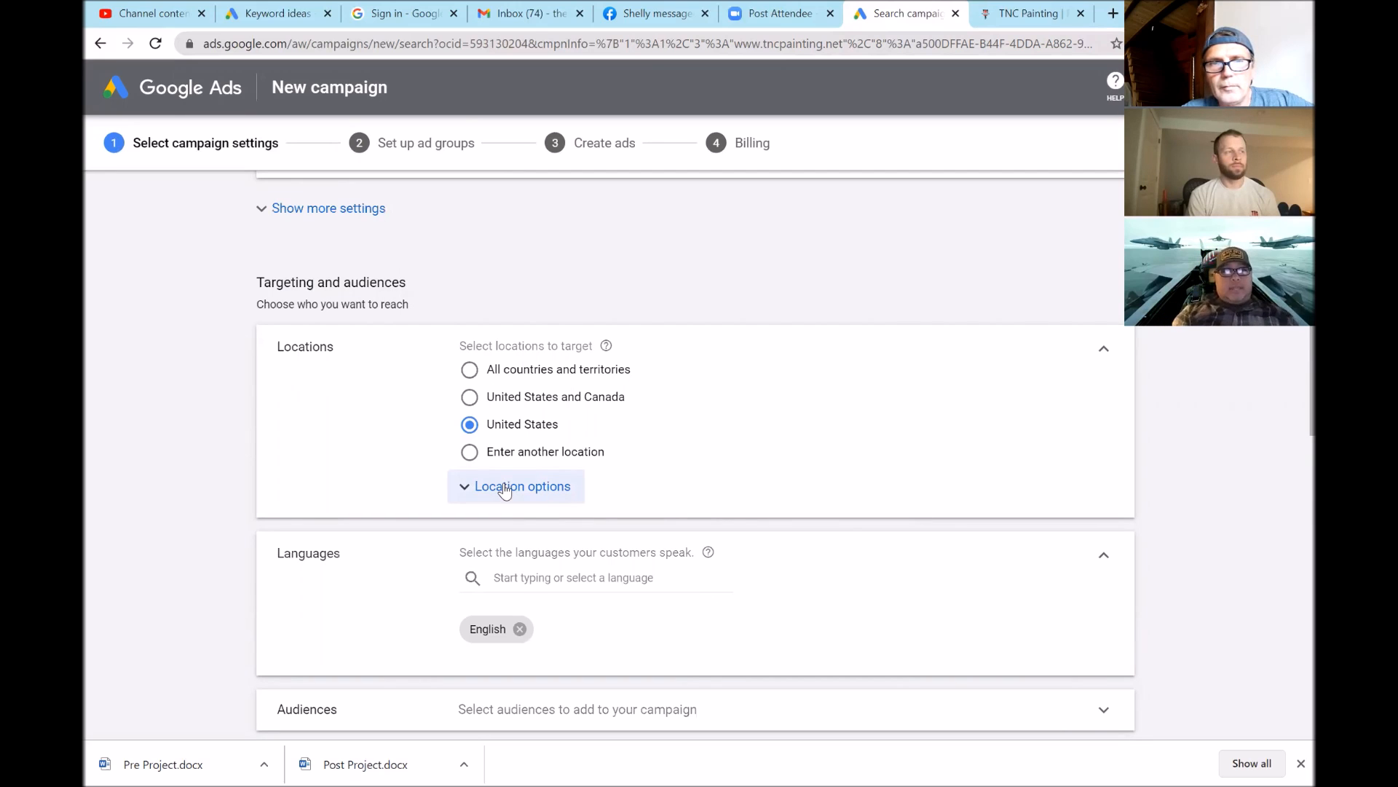
pyautogui.click(505, 490)
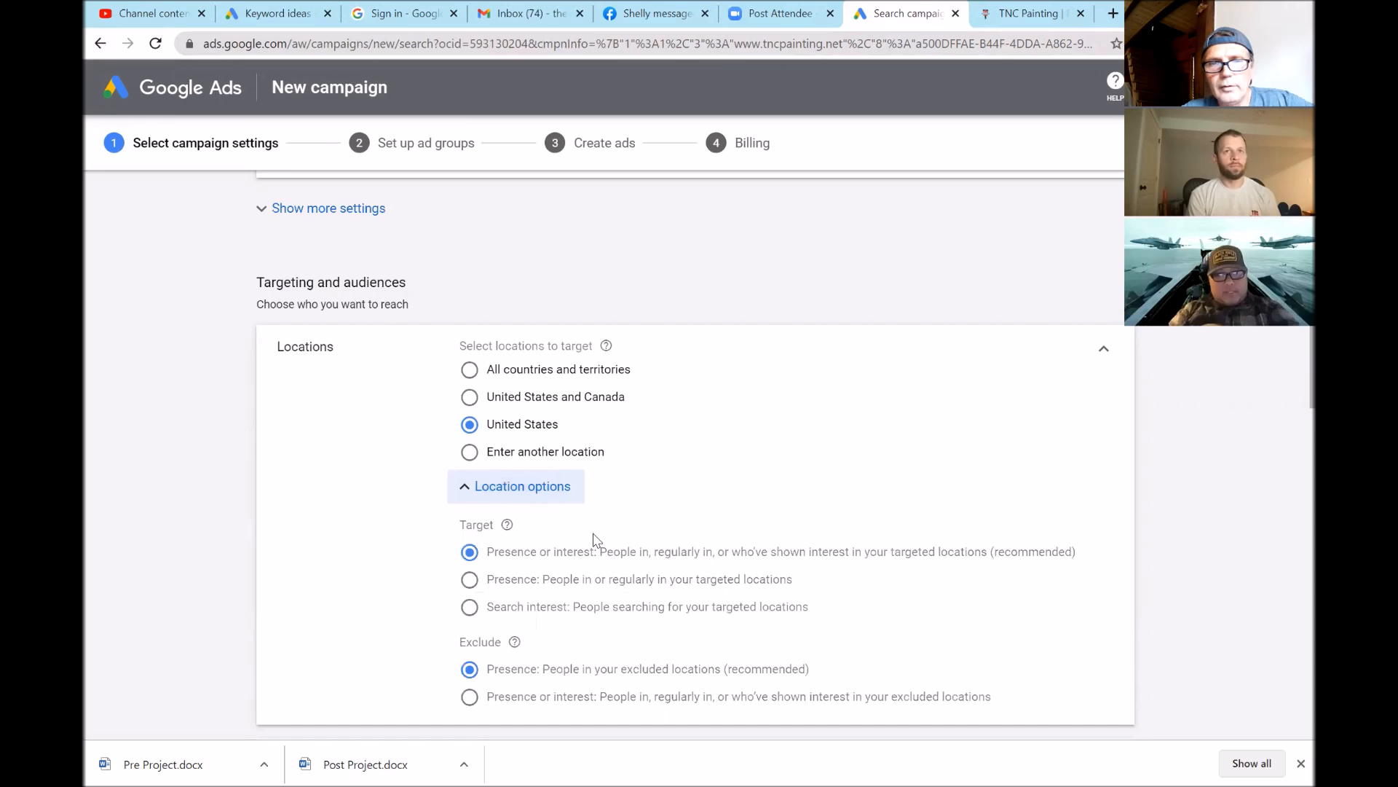
pyautogui.scroll(-1, 594, 539)
pyautogui.scroll(-1, 593, 539)
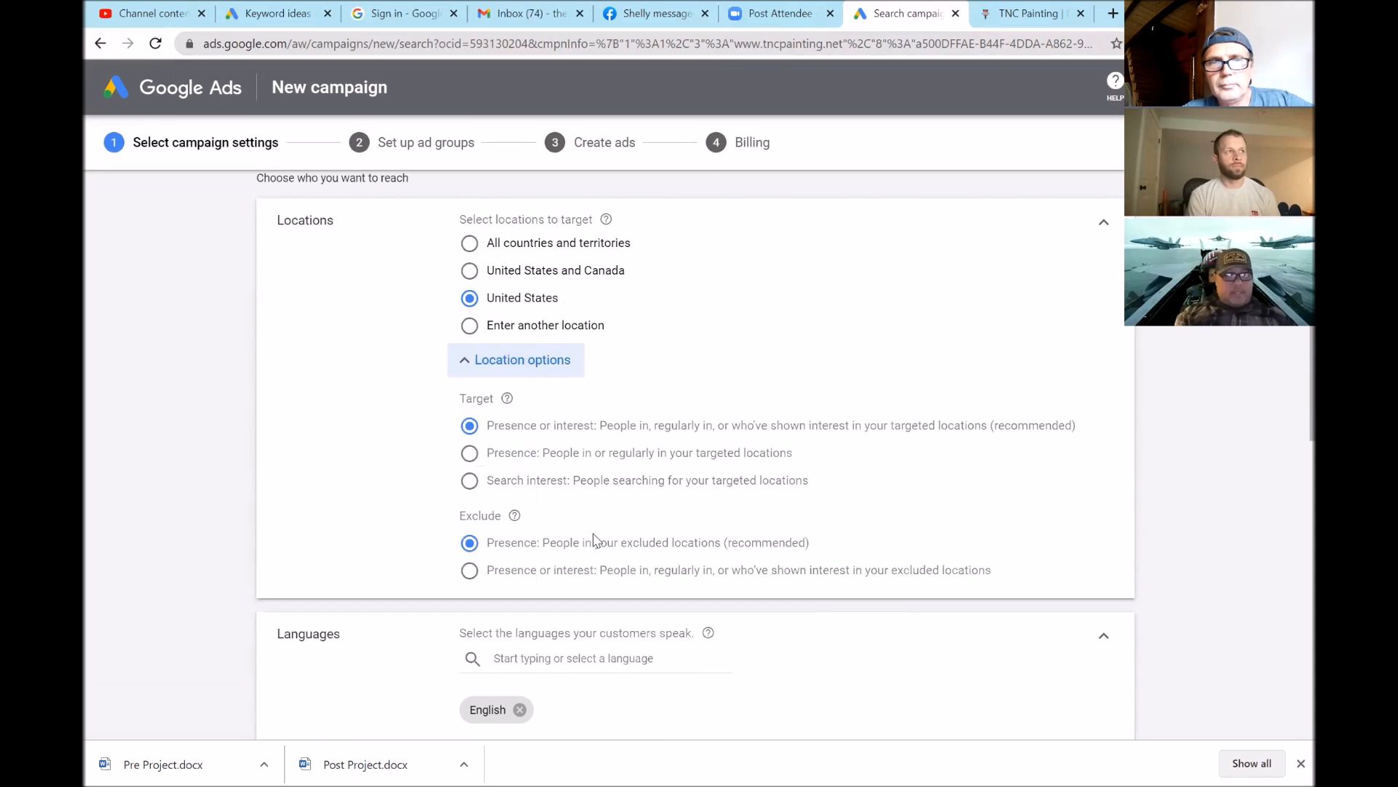
pyautogui.scroll(1, 514, 455)
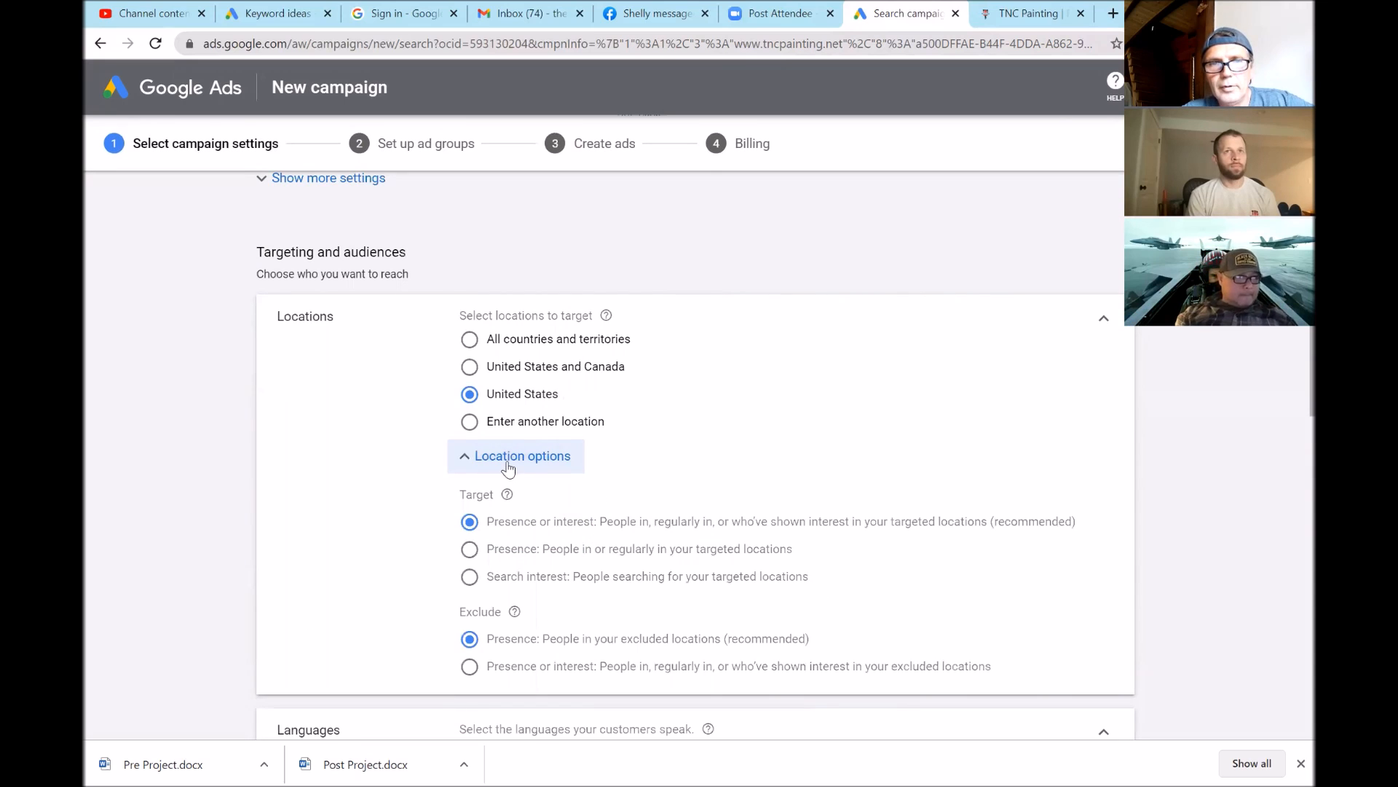
pyautogui.click(509, 466)
pyautogui.click(523, 464)
pyautogui.scroll(-1, 571, 539)
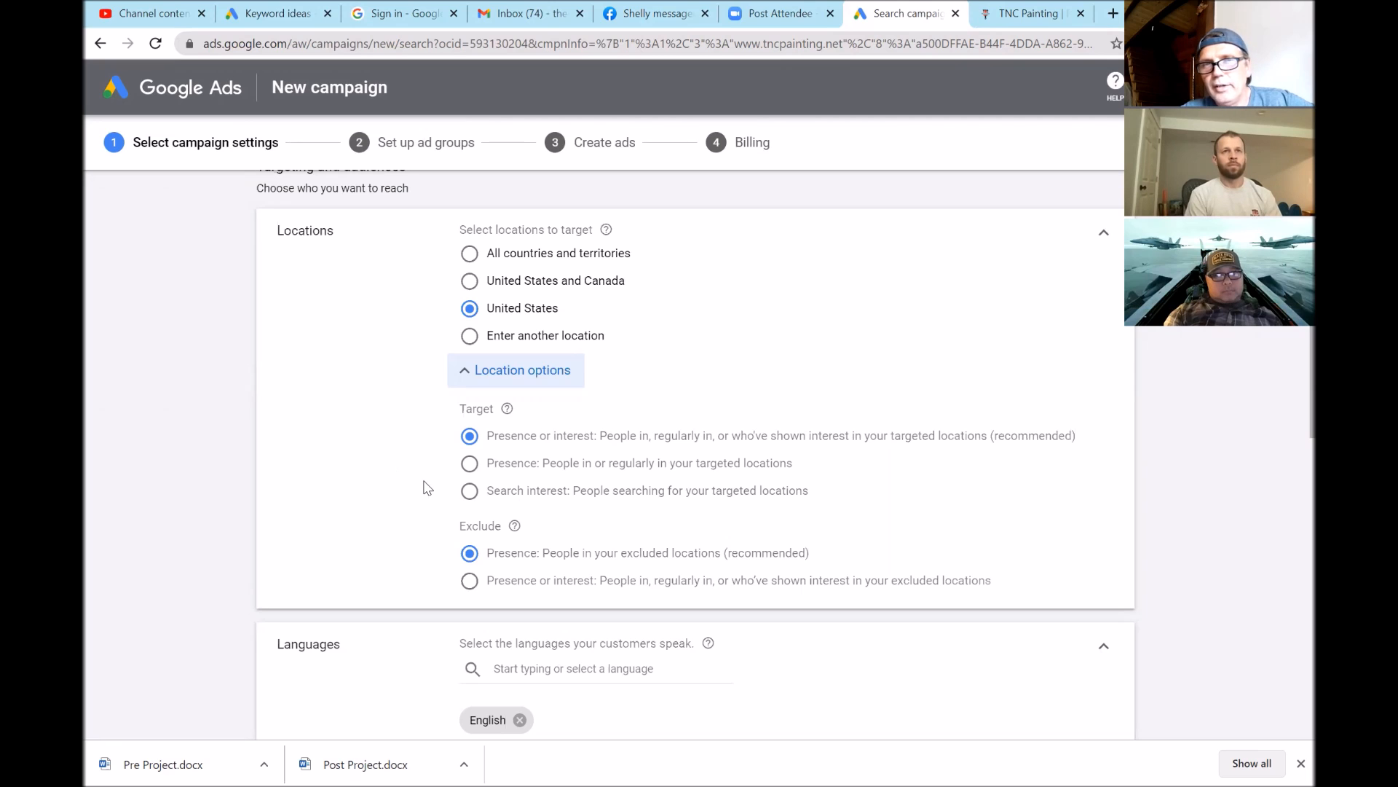
pyautogui.click(470, 464)
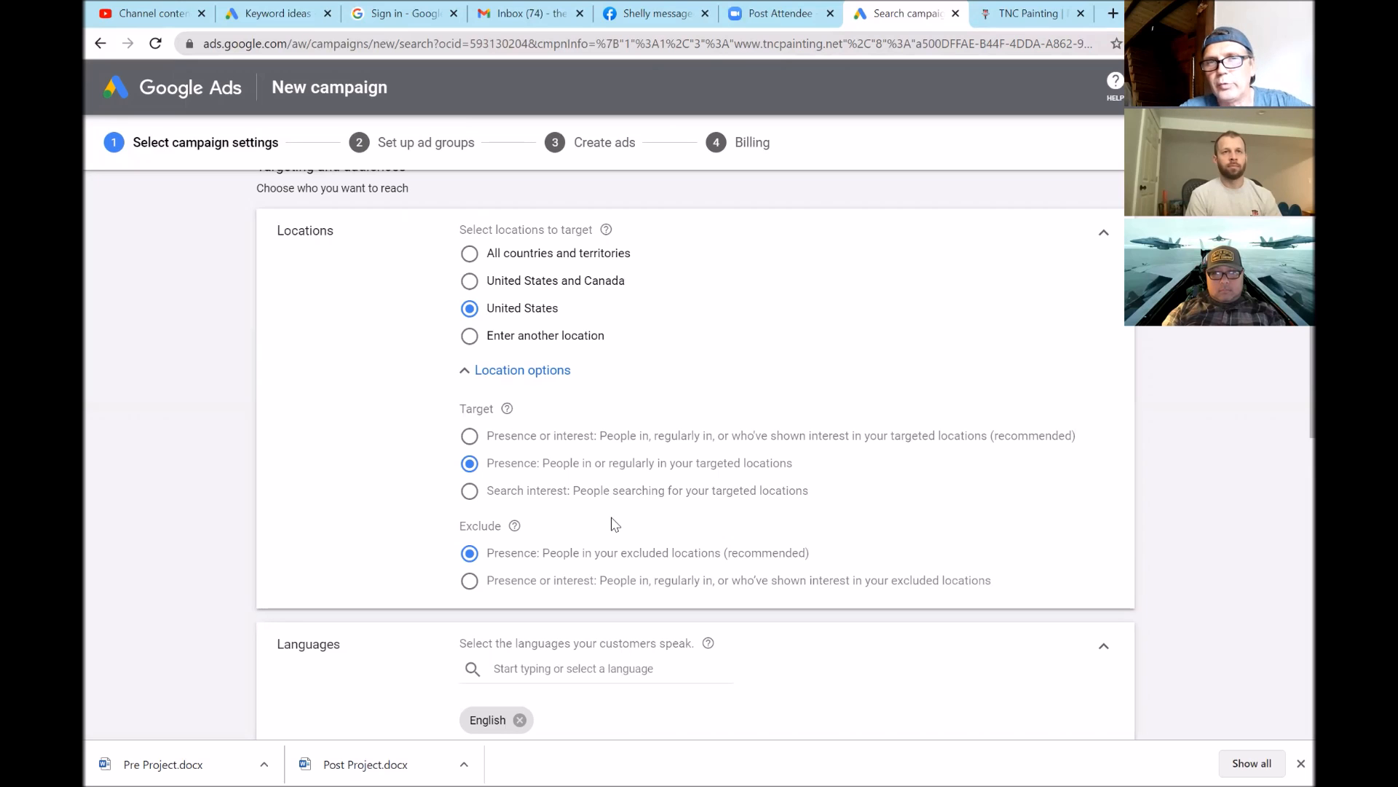
# Look over the Languages and Audiences sections down to the start of the campaign's budget settings
pyautogui.scroll(-2, 614, 524)
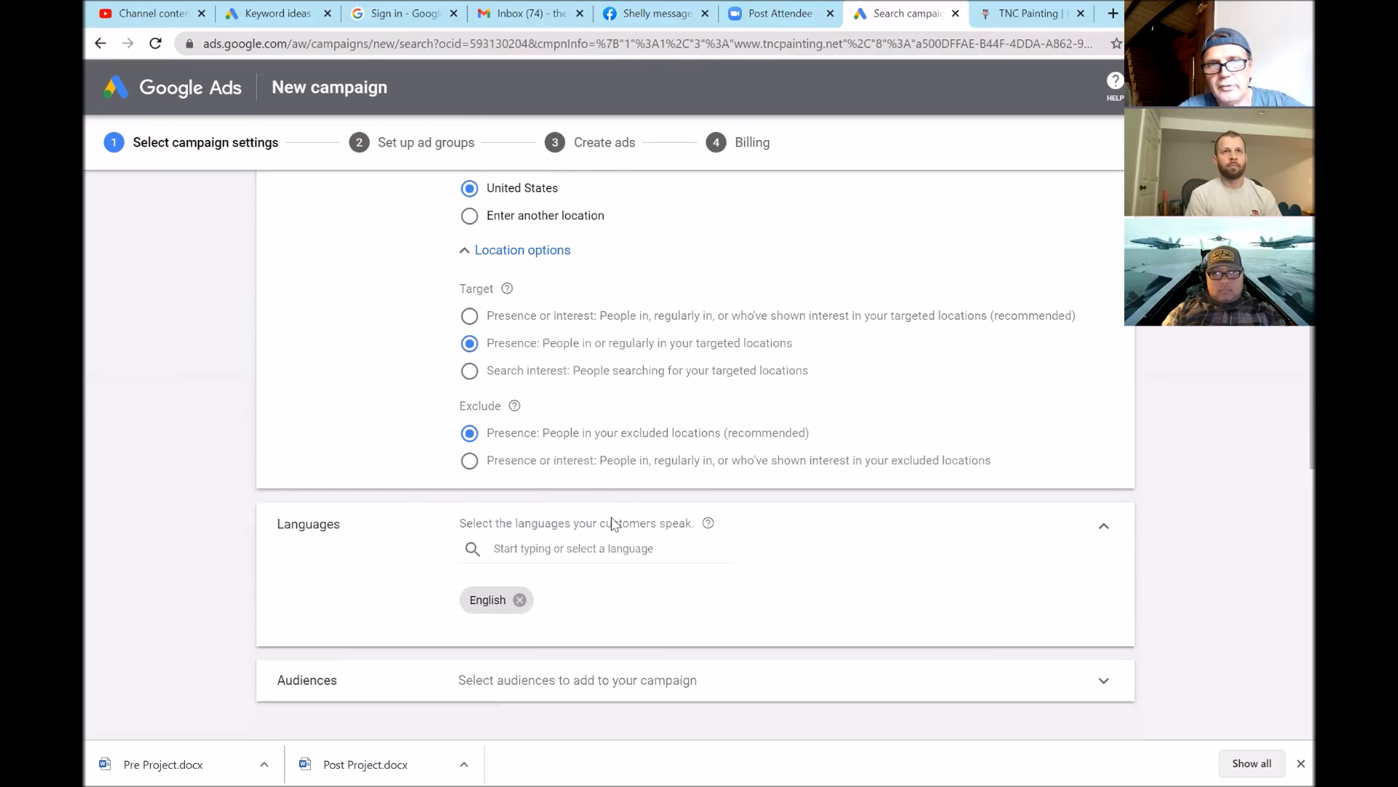
pyautogui.scroll(-1, 614, 525)
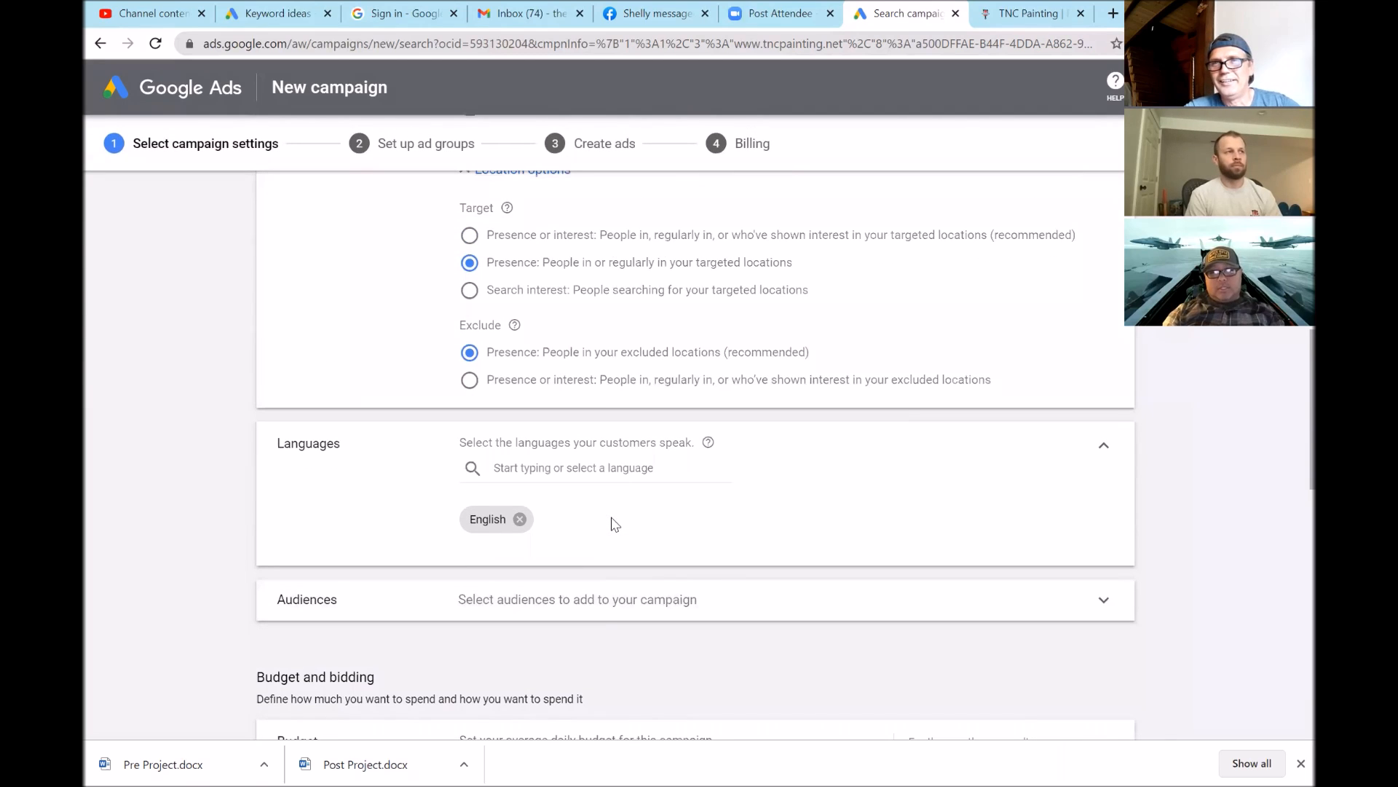
pyautogui.scroll(-1, 656, 534)
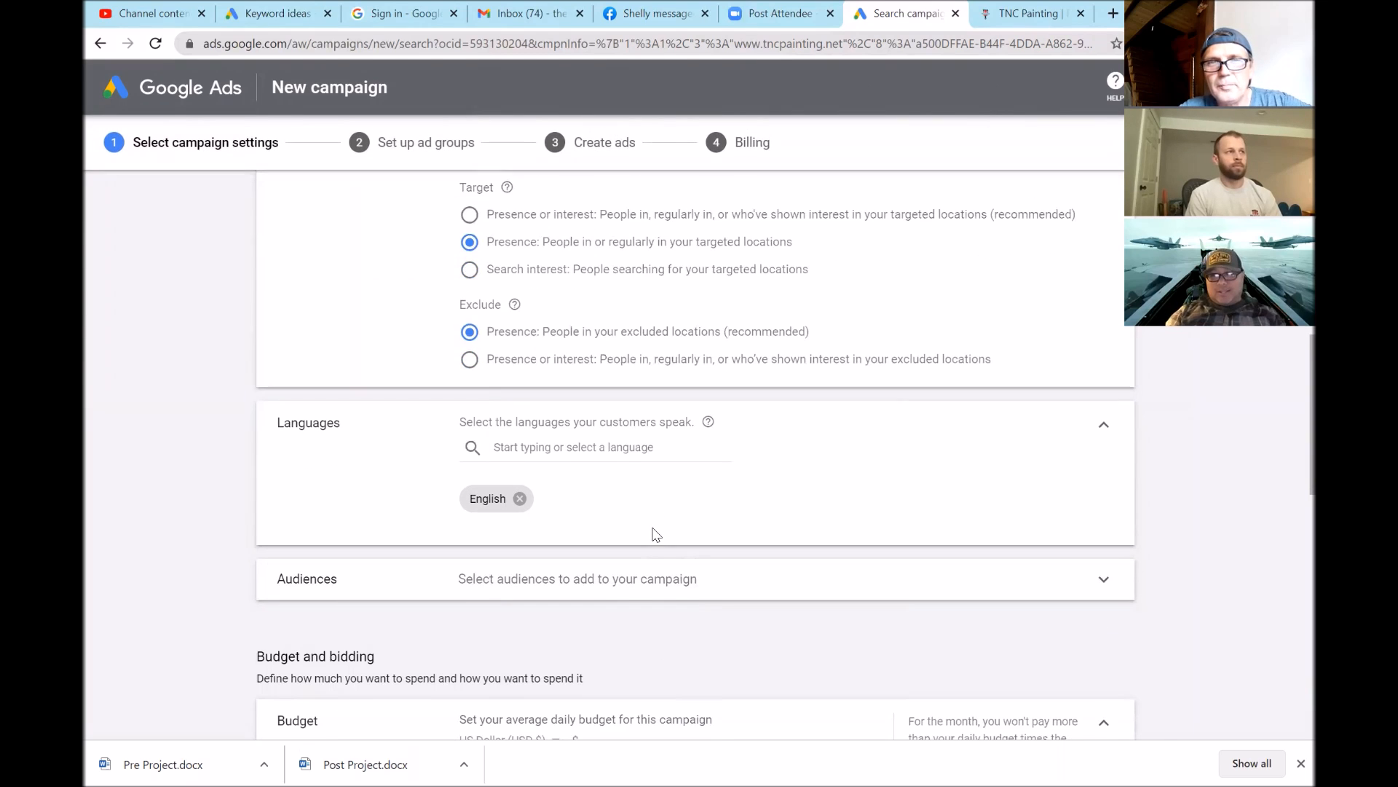
pyautogui.scroll(-1, 655, 534)
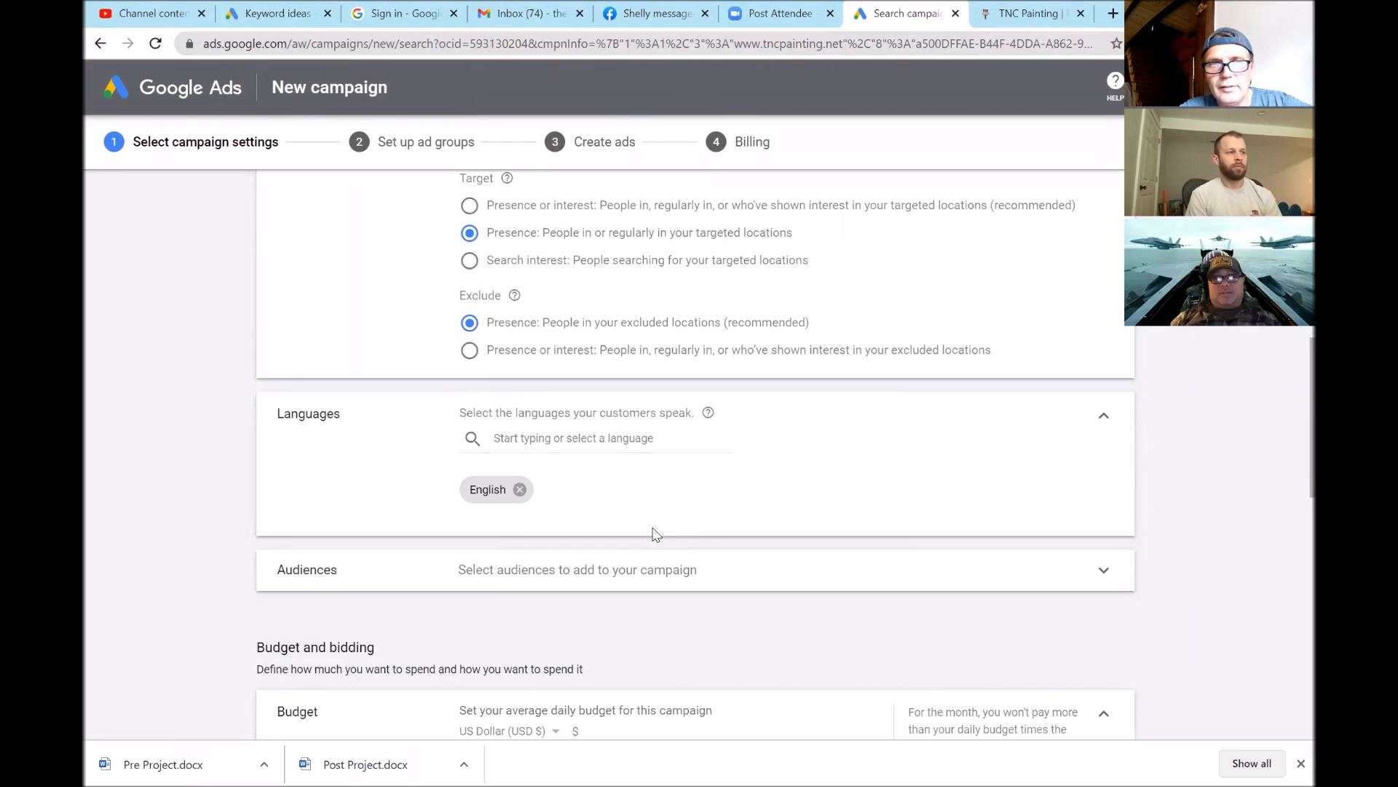
pyautogui.scroll(-1, 655, 534)
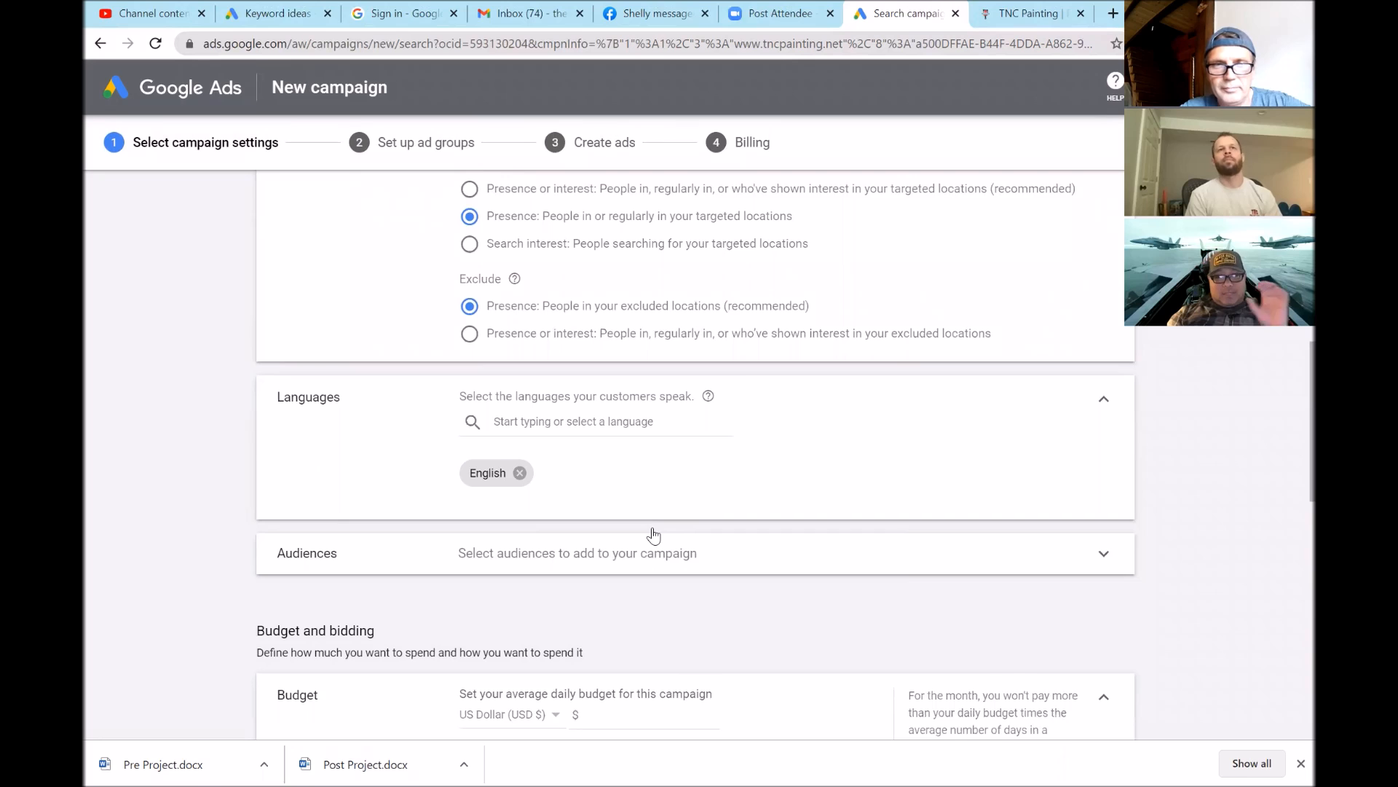
# Enable a maximum cost per click bid limit for the campaign and set it to $15
pyautogui.scroll(-1, 655, 534)
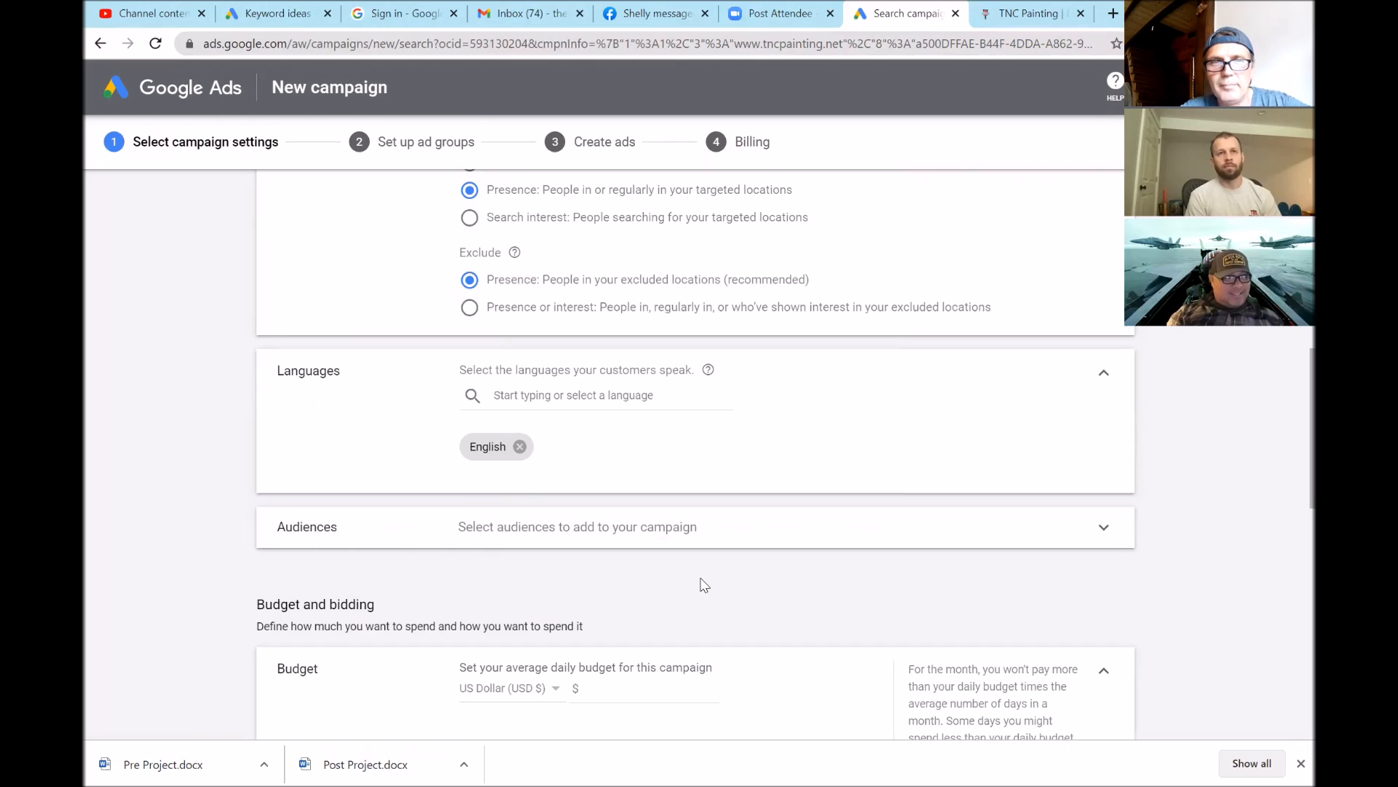
pyautogui.scroll(-3, 703, 585)
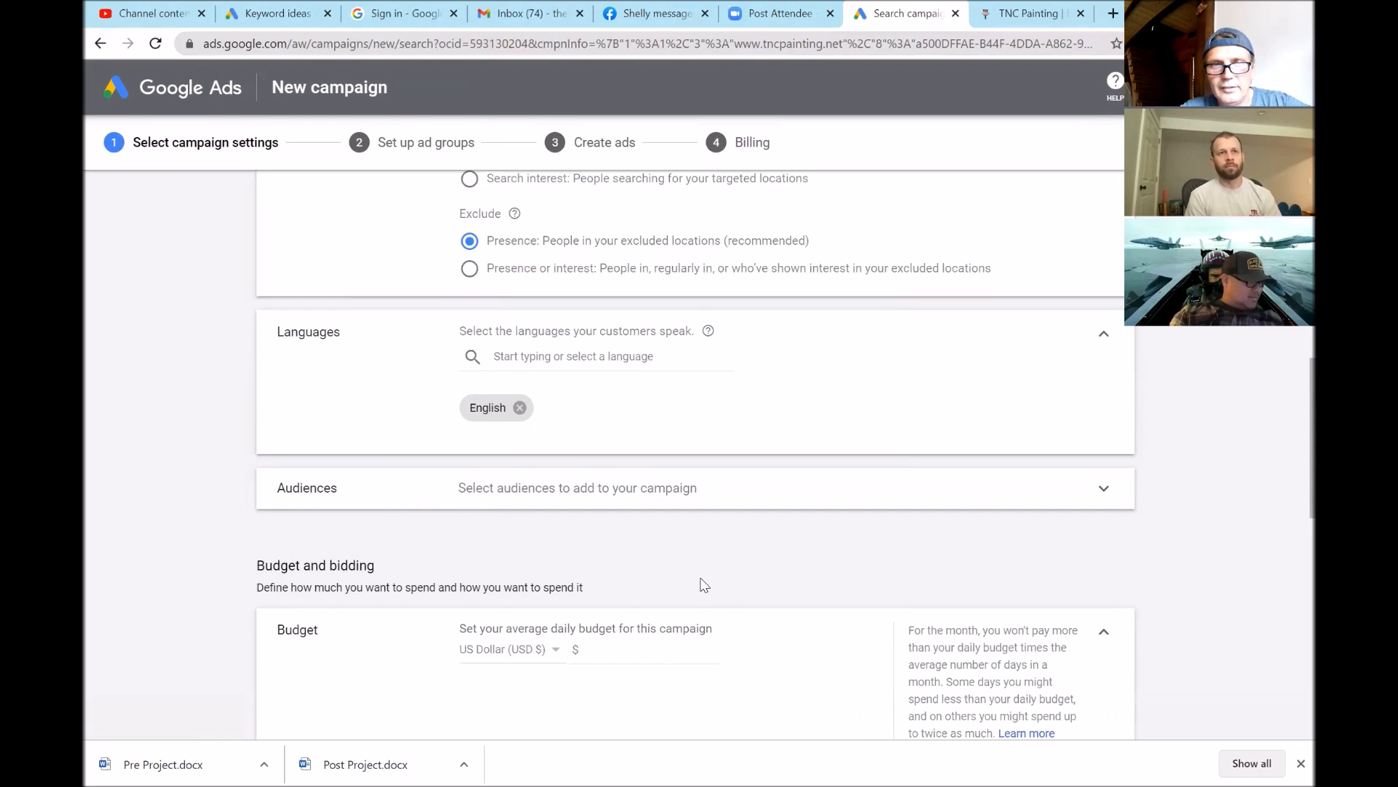
pyautogui.scroll(-1, 703, 585)
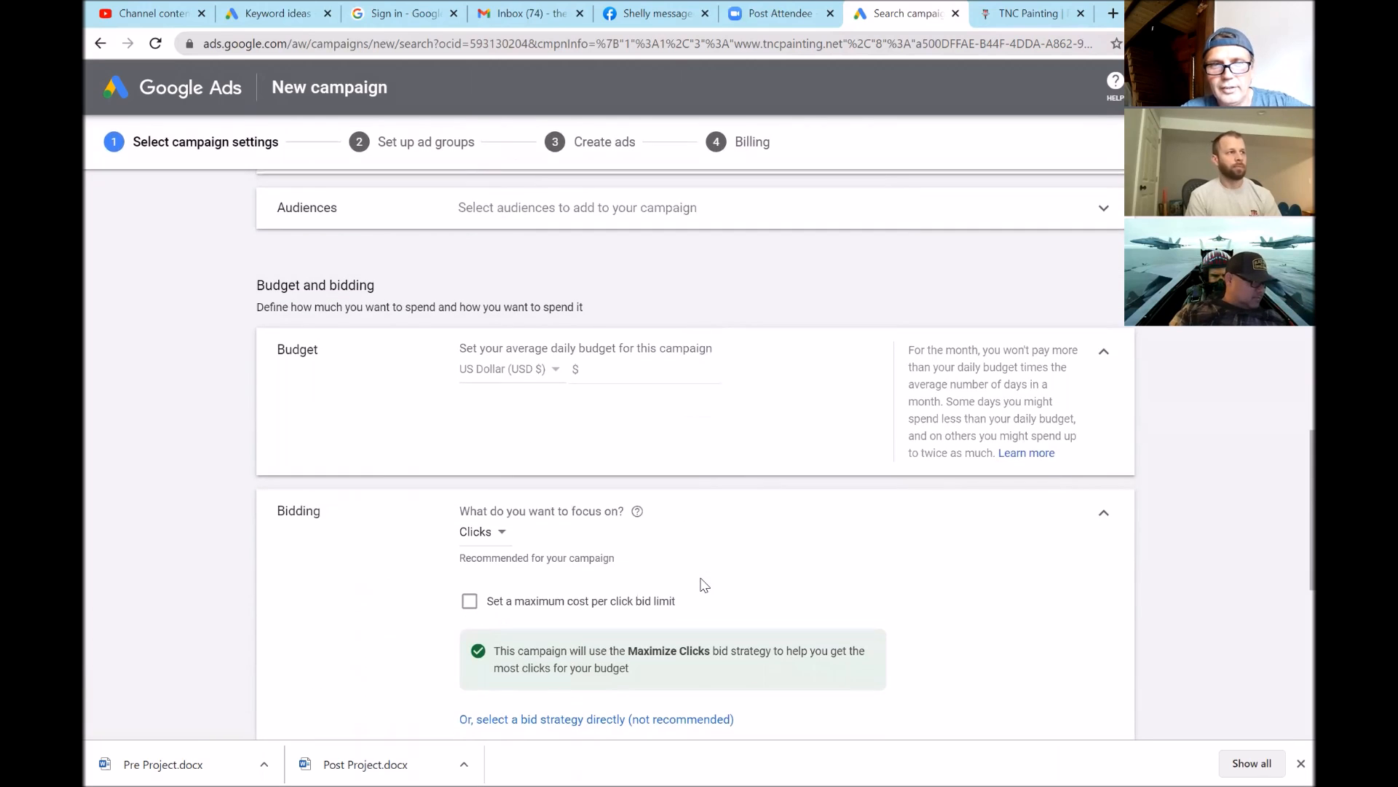
pyautogui.scroll(-1, 703, 585)
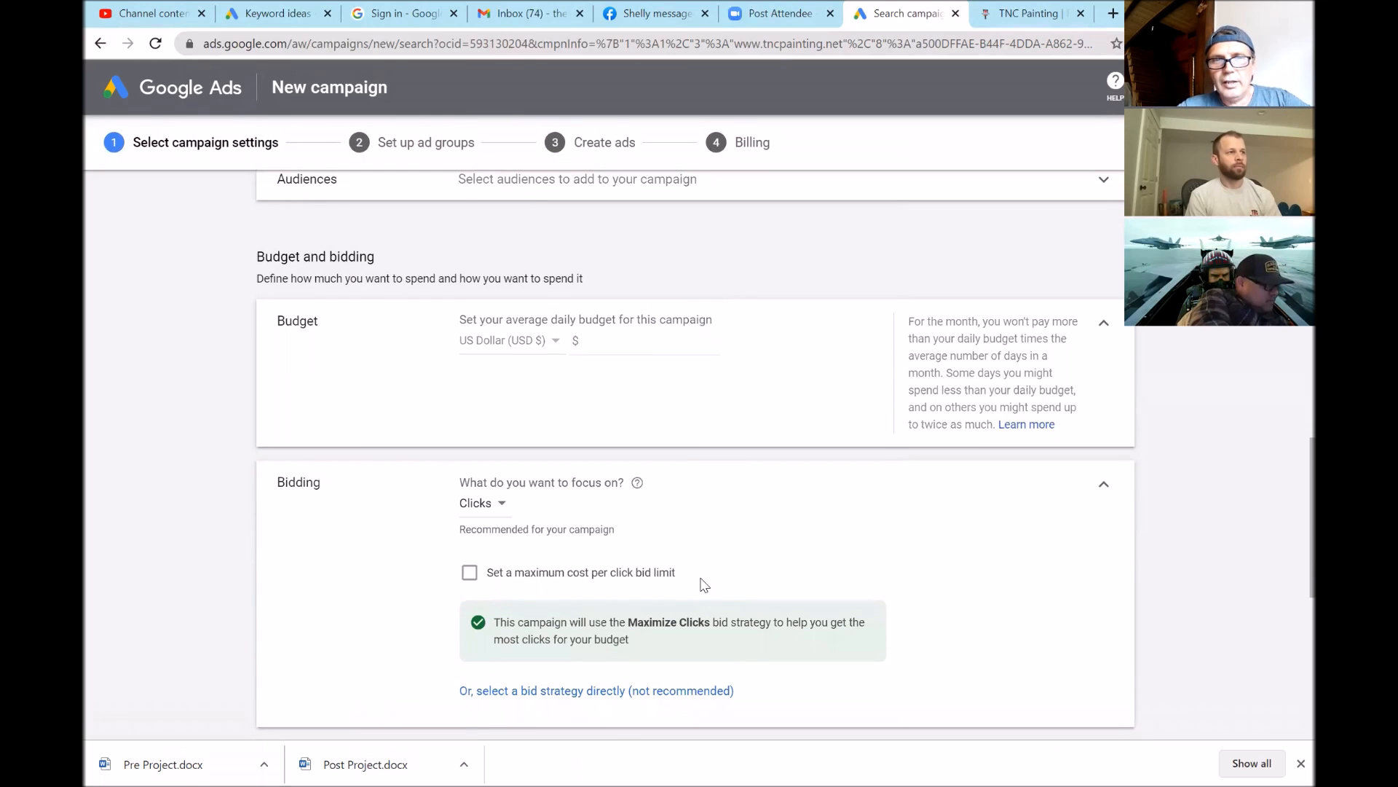
pyautogui.scroll(-1, 684, 580)
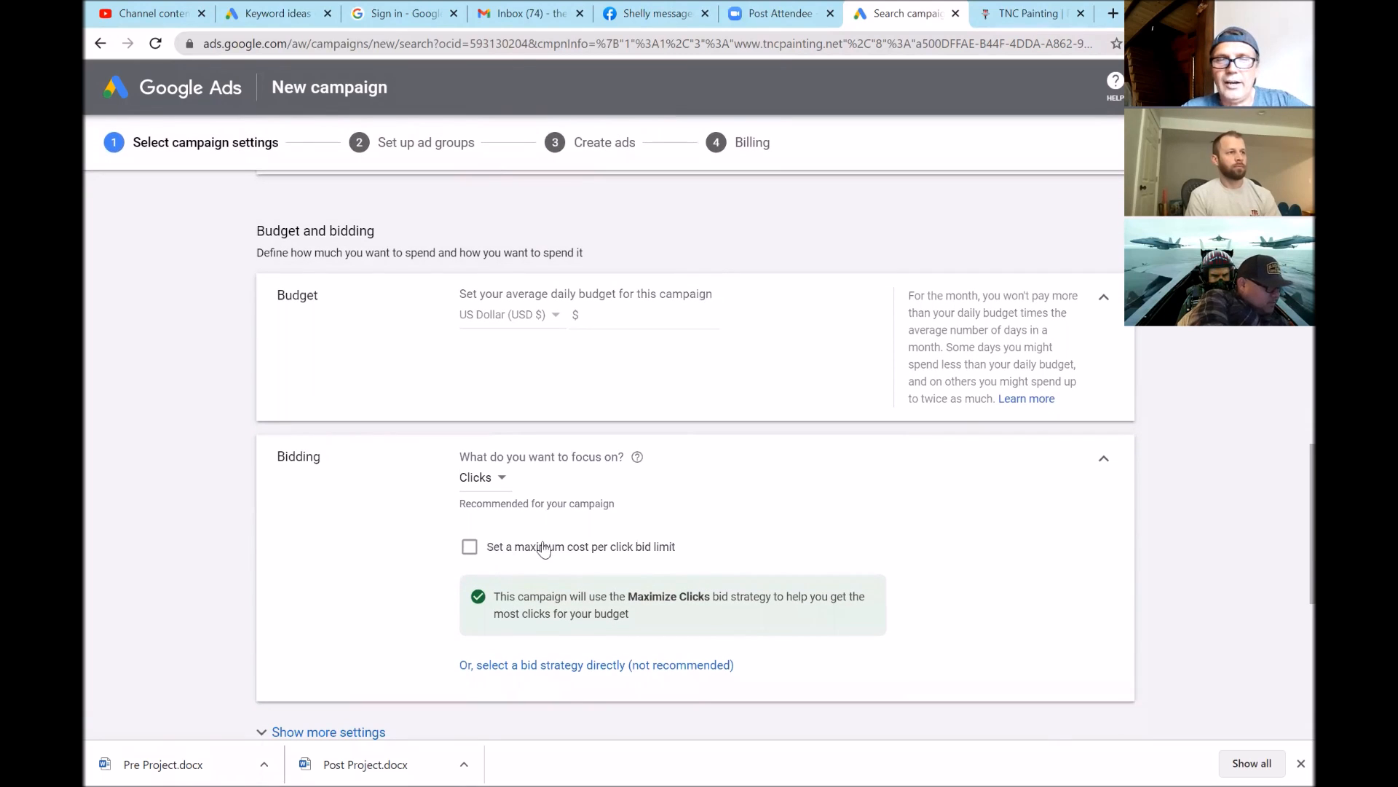
pyautogui.click(469, 547)
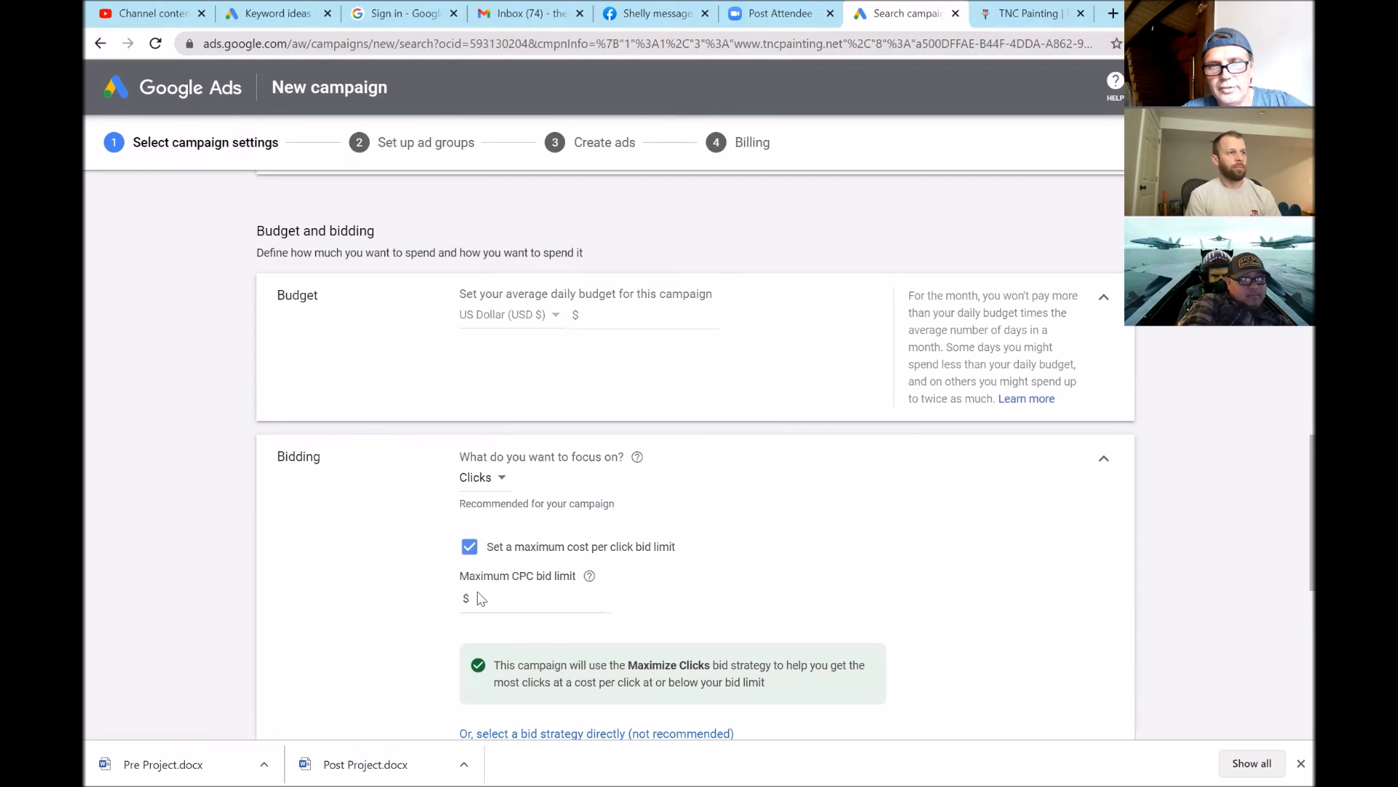
pyautogui.click(483, 610)
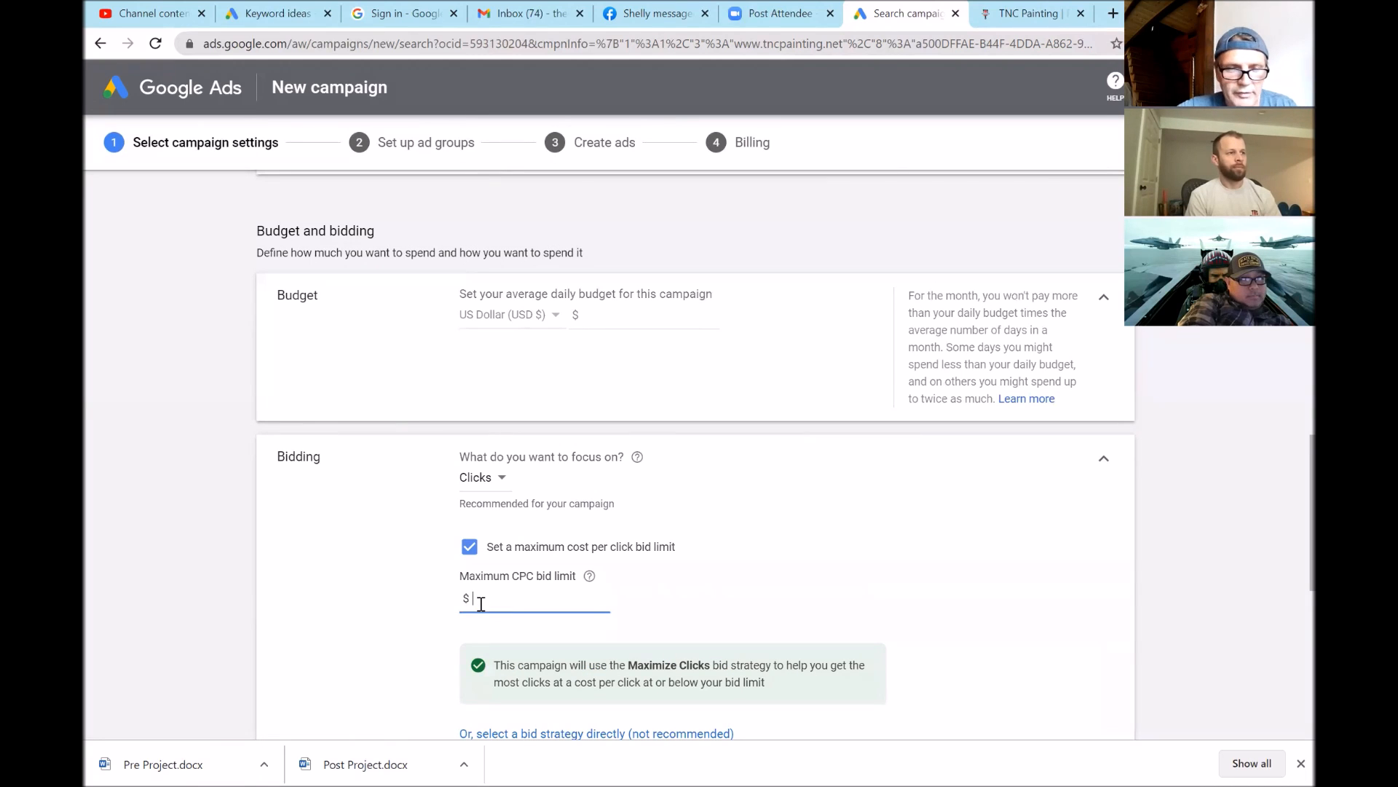
pyautogui.write('15')
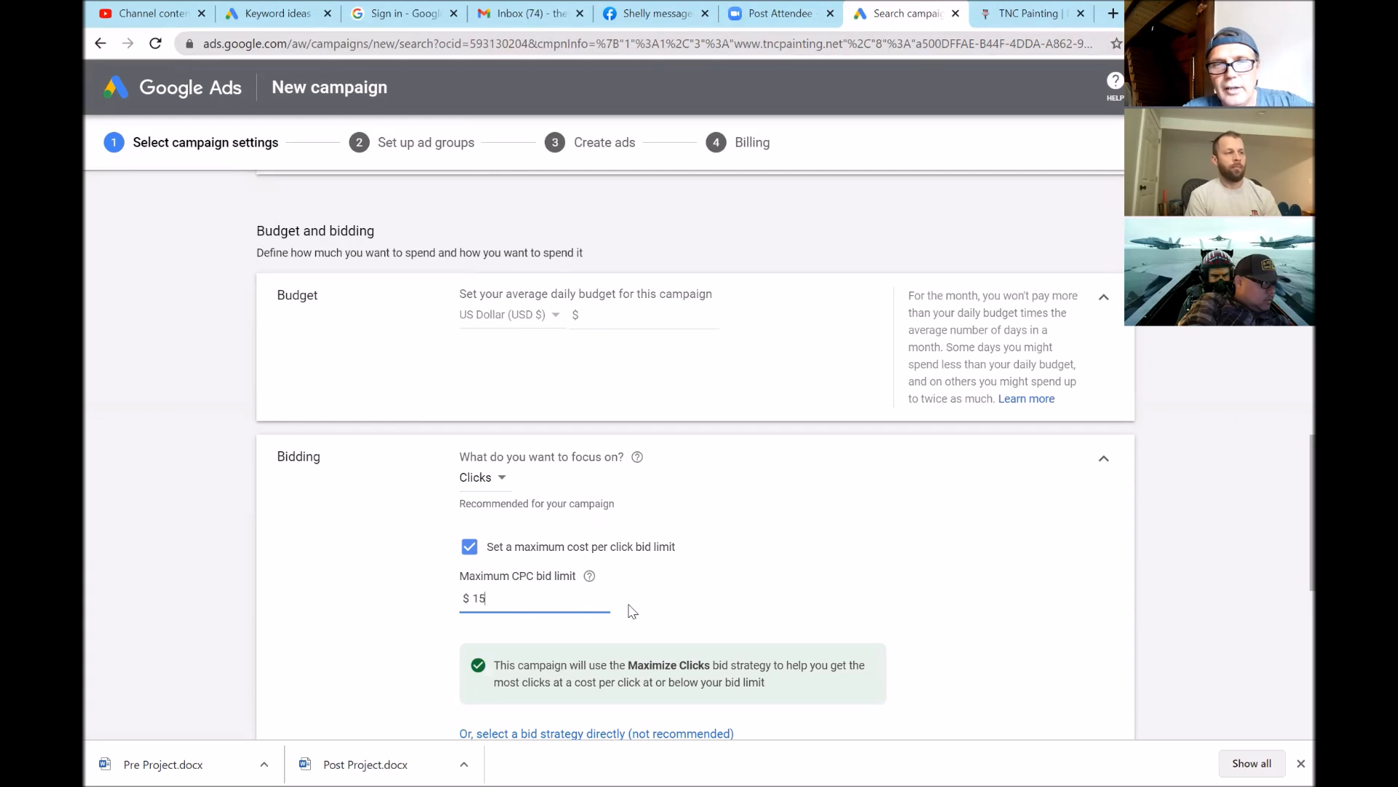
# Look over the Bidding section's Maximize Clicks strategy and the Ad extensions options beneath it
pyautogui.scroll(-1, 768, 565)
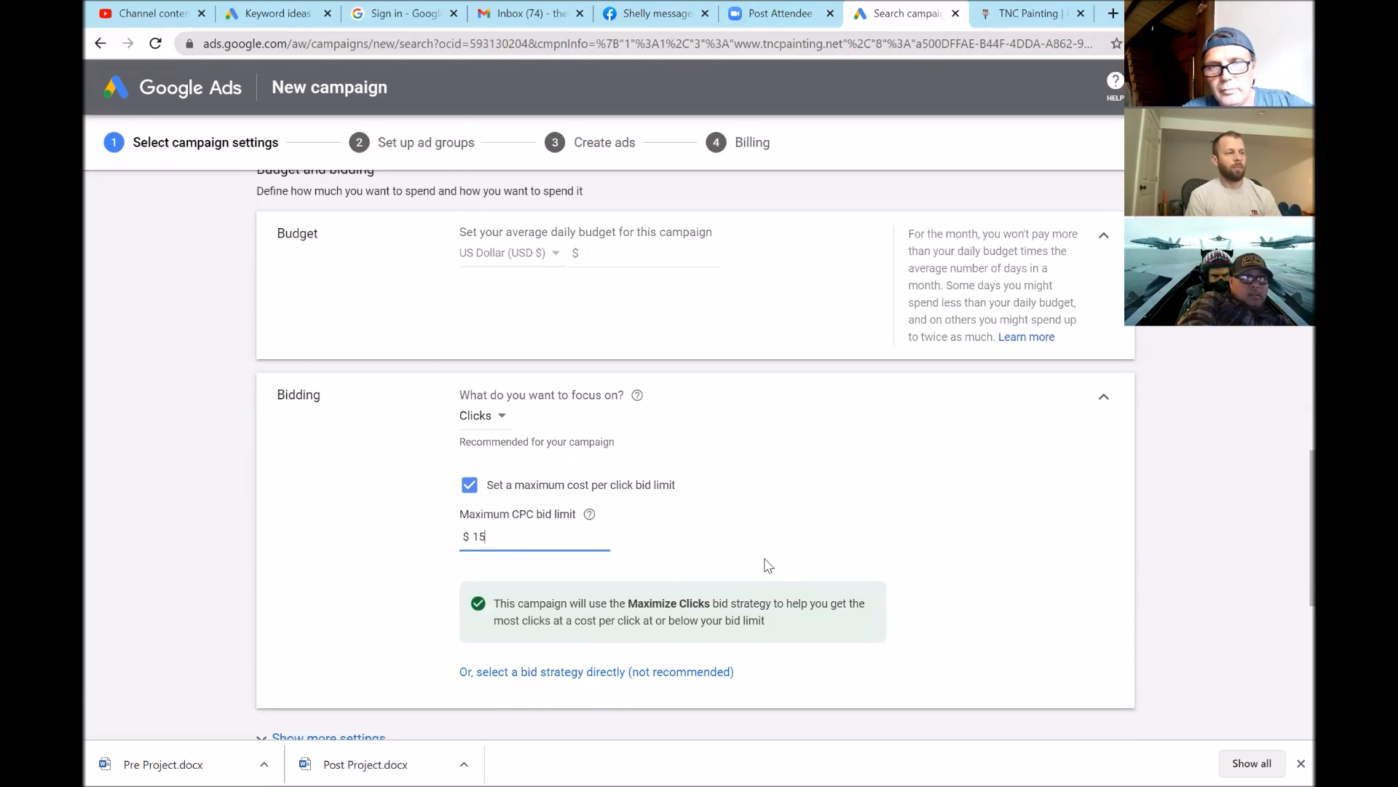
pyautogui.scroll(-2, 768, 565)
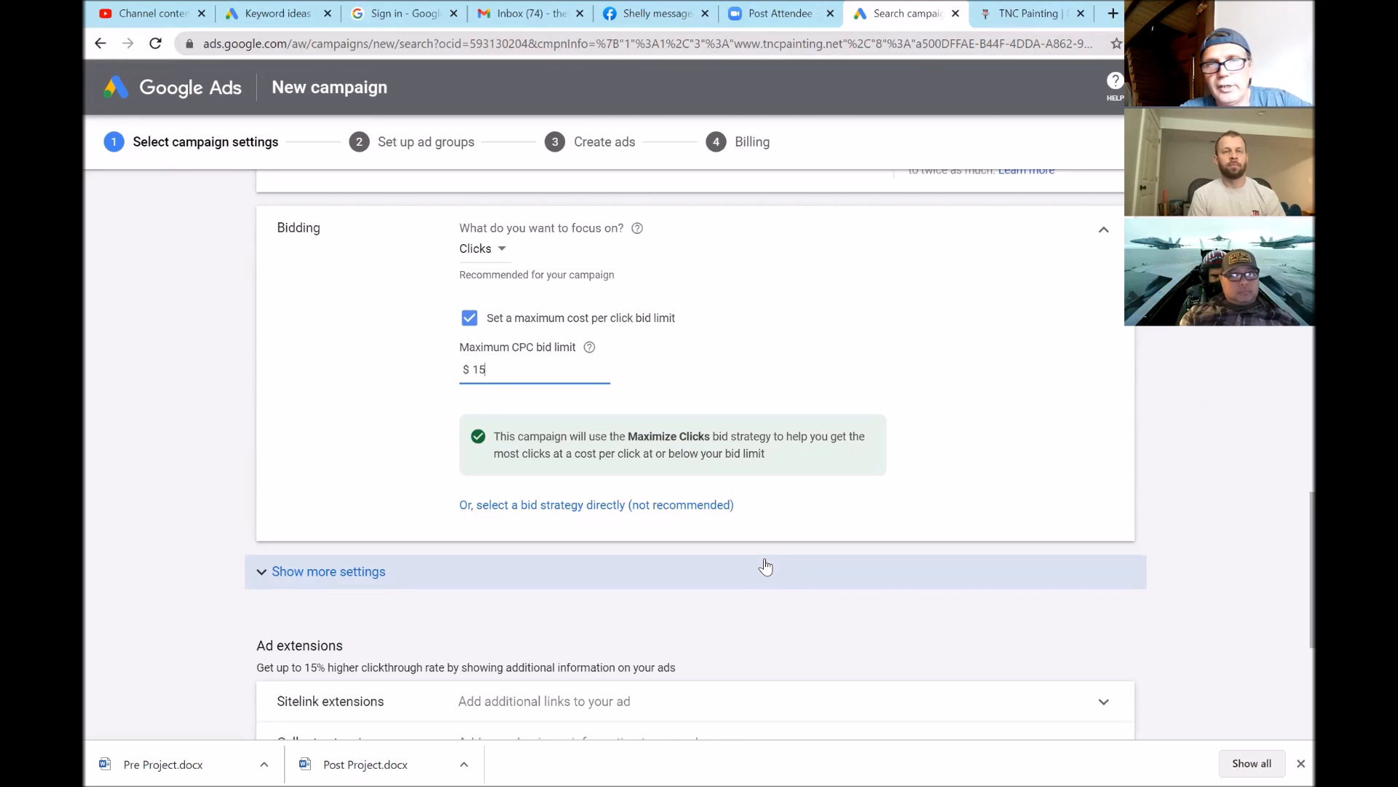
pyautogui.scroll(-2, 764, 565)
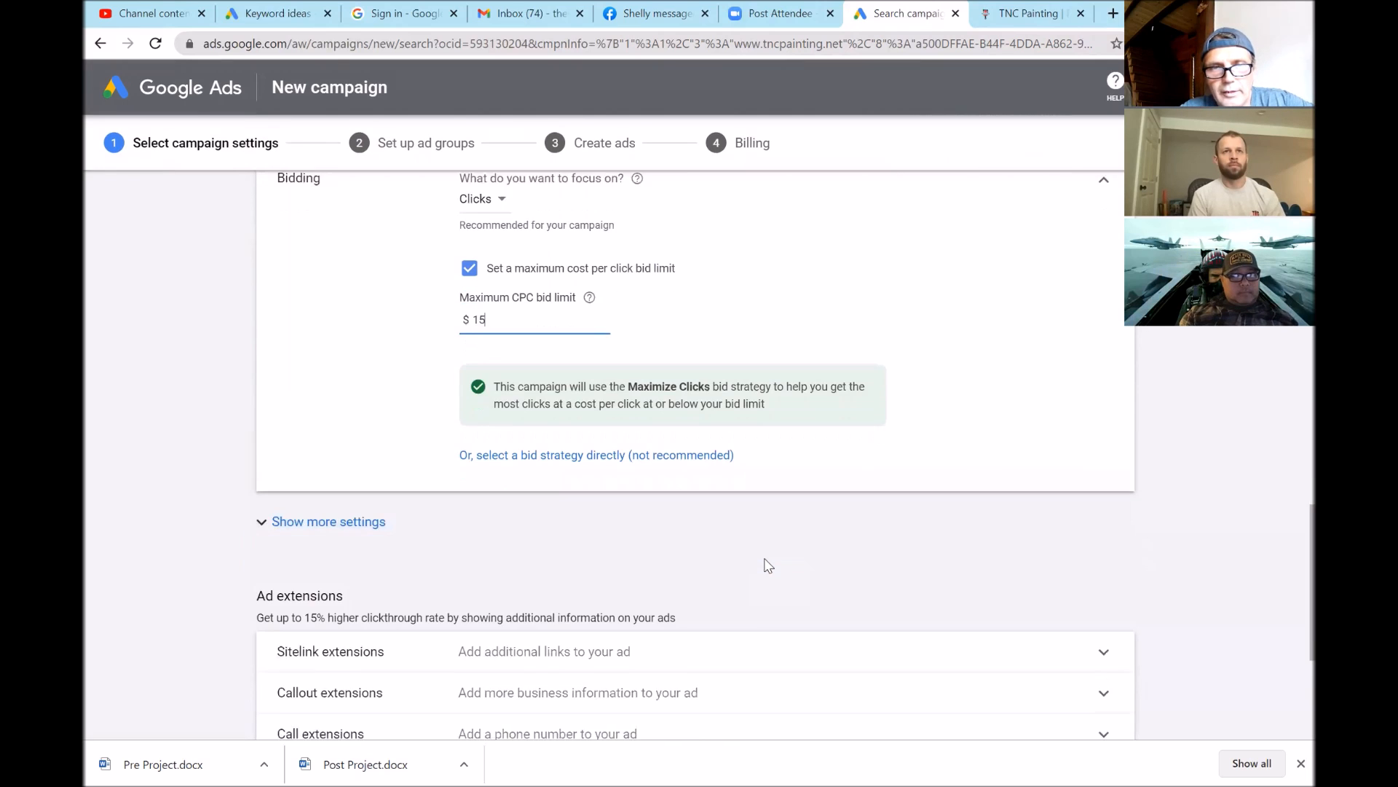
pyautogui.scroll(1, 547, 407)
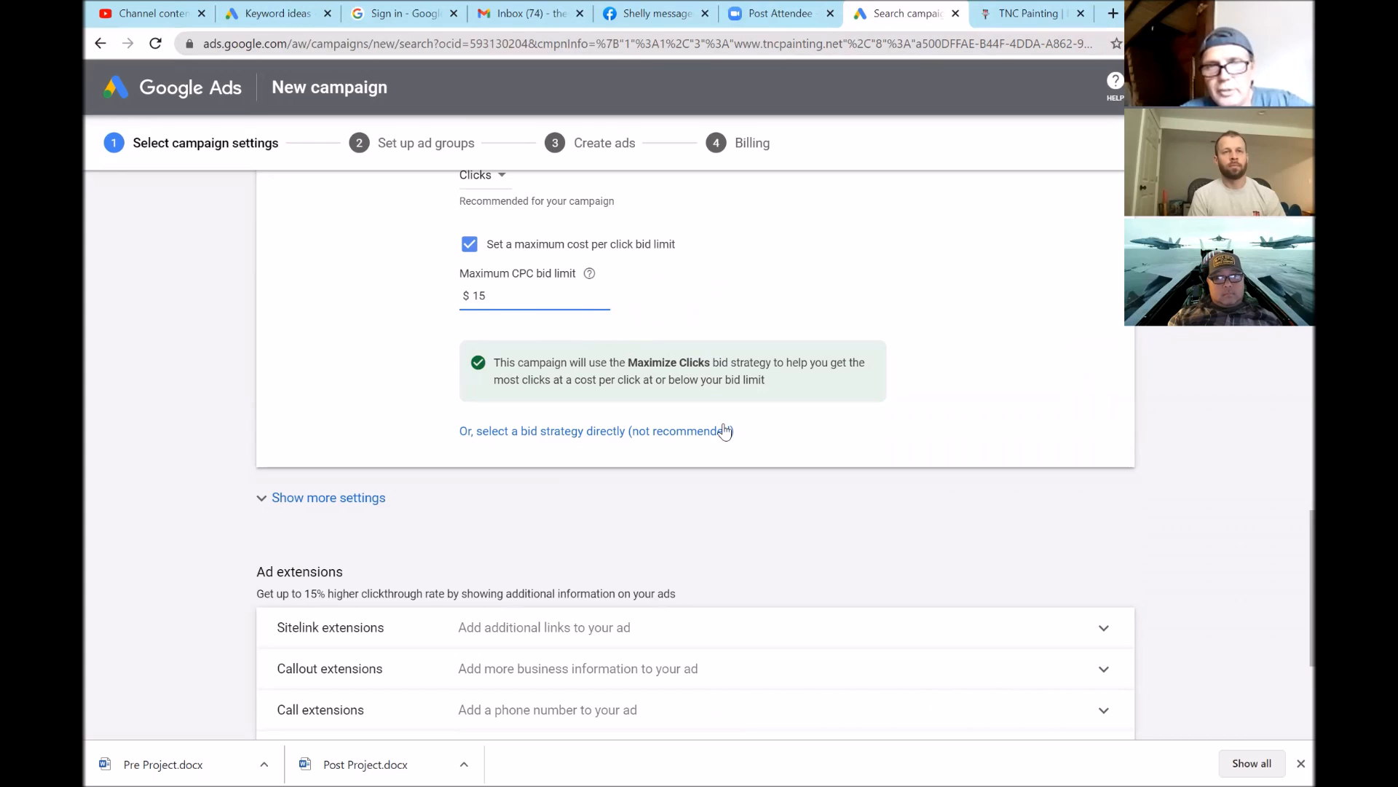
pyautogui.scroll(-1, 792, 508)
pyautogui.scroll(-3, 792, 510)
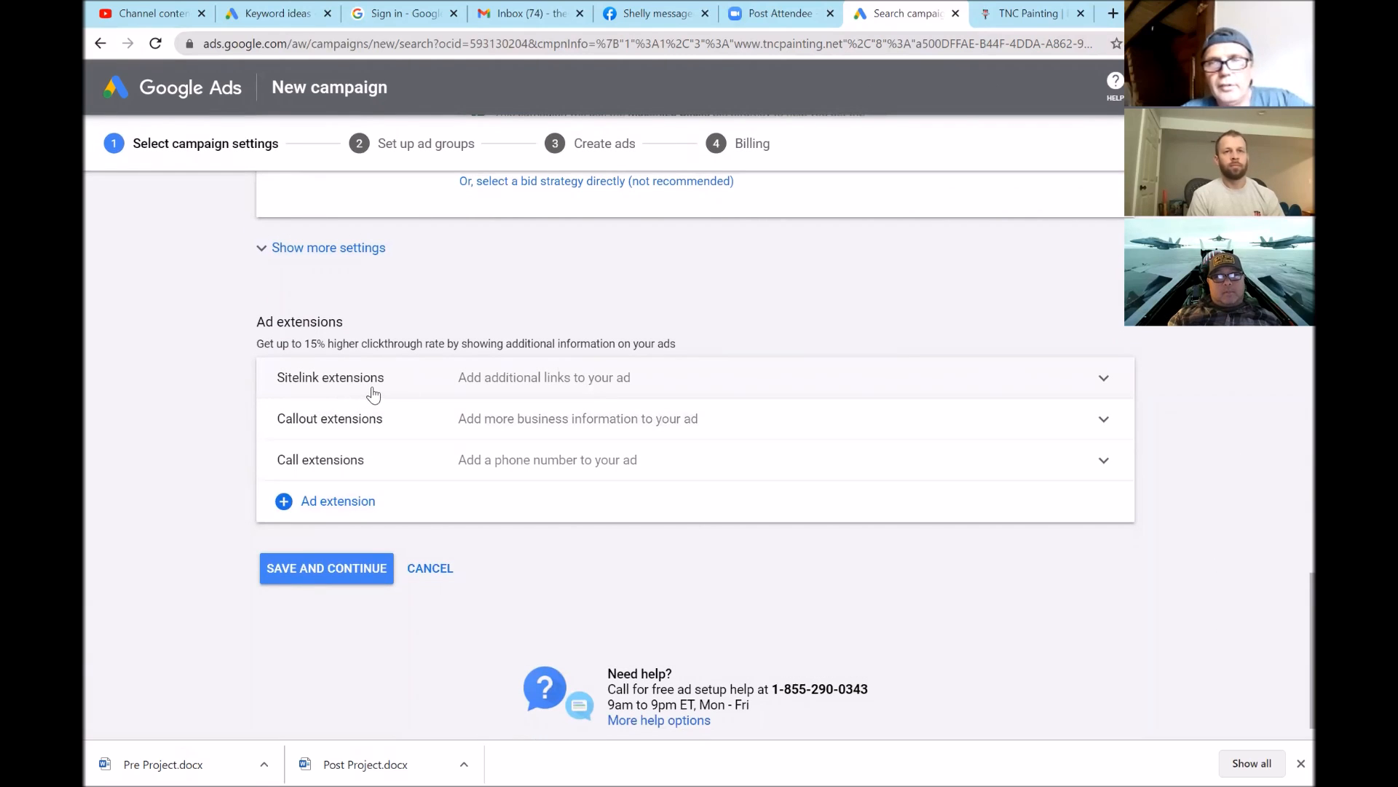
pyautogui.scroll(3, 621, 418)
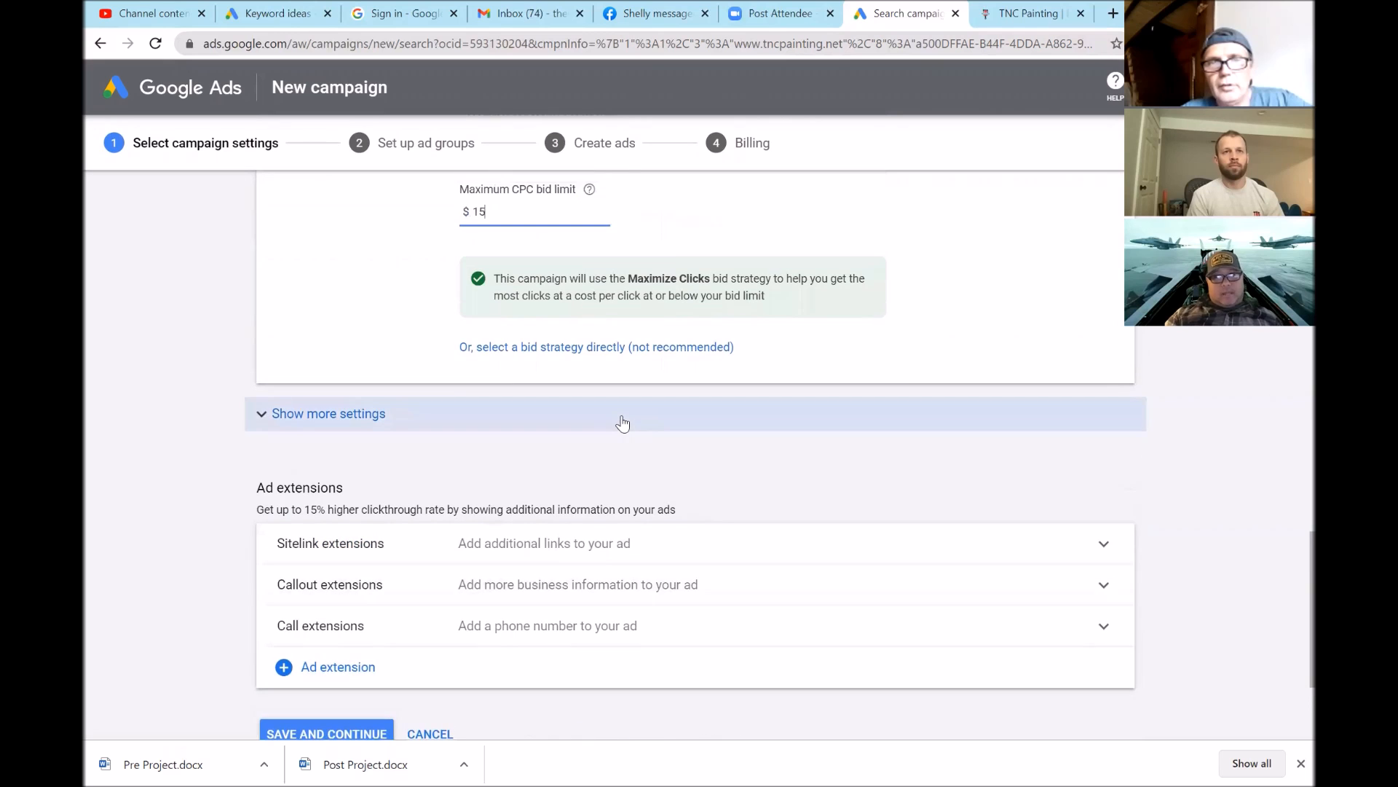
pyautogui.scroll(1, 622, 417)
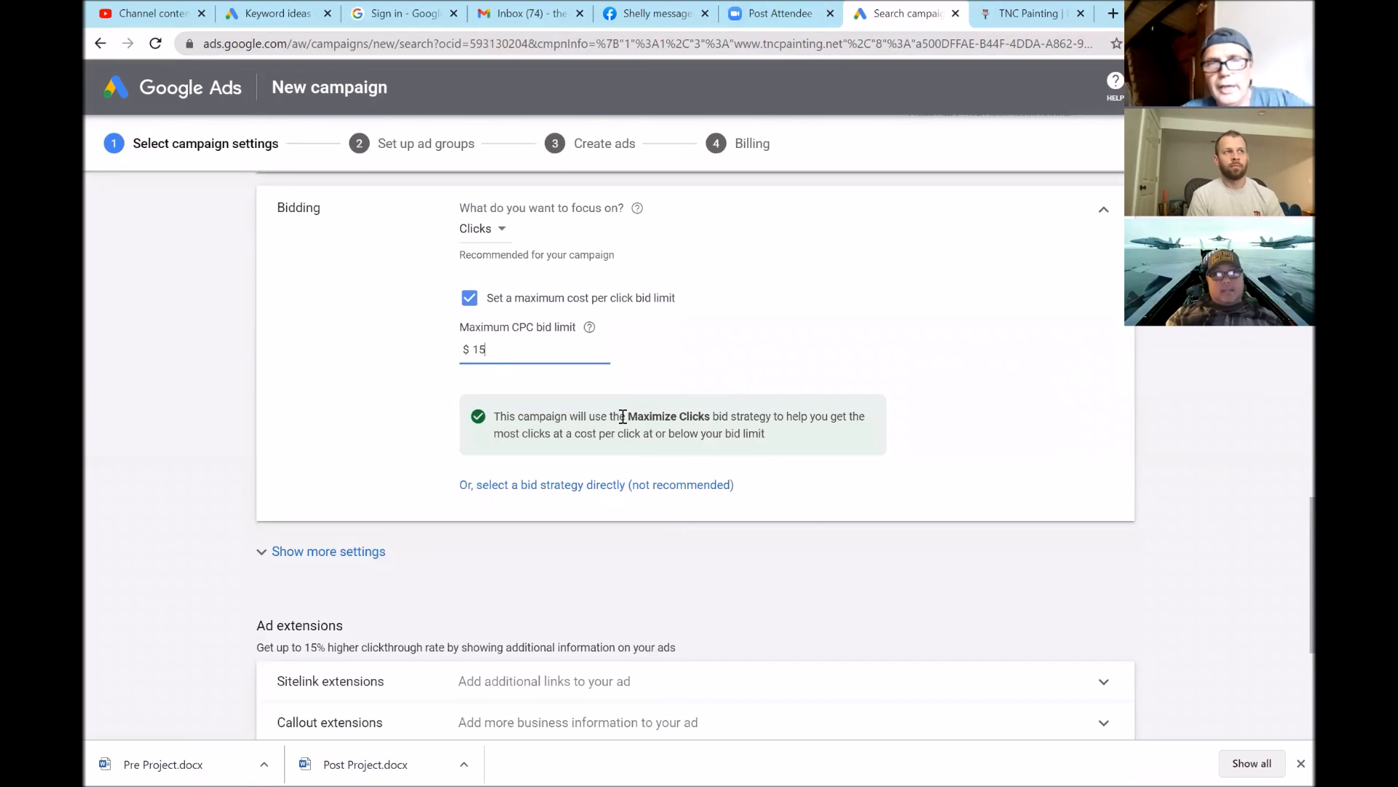
pyautogui.scroll(-1, 625, 417)
pyautogui.scroll(-1, 928, 435)
pyautogui.scroll(1, 927, 435)
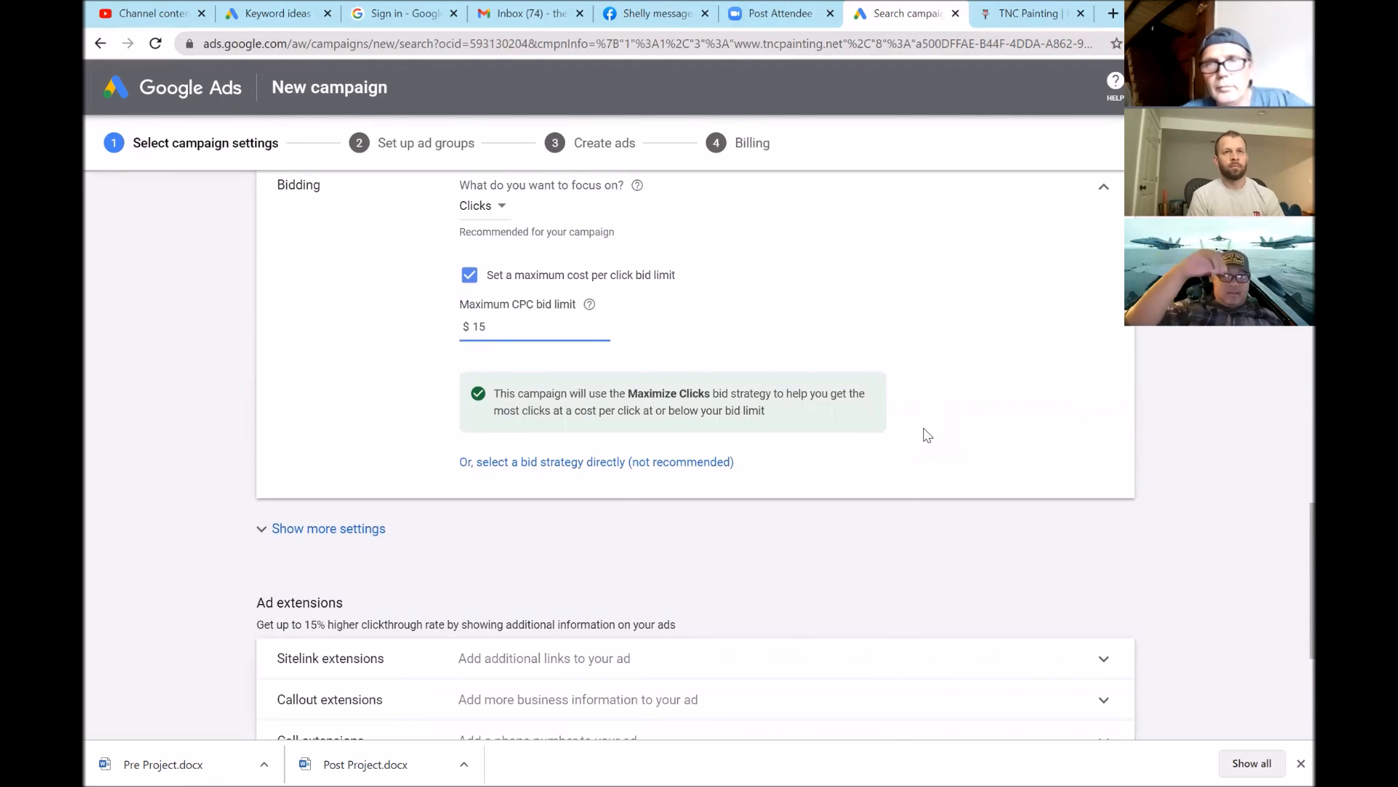
pyautogui.scroll(1, 927, 436)
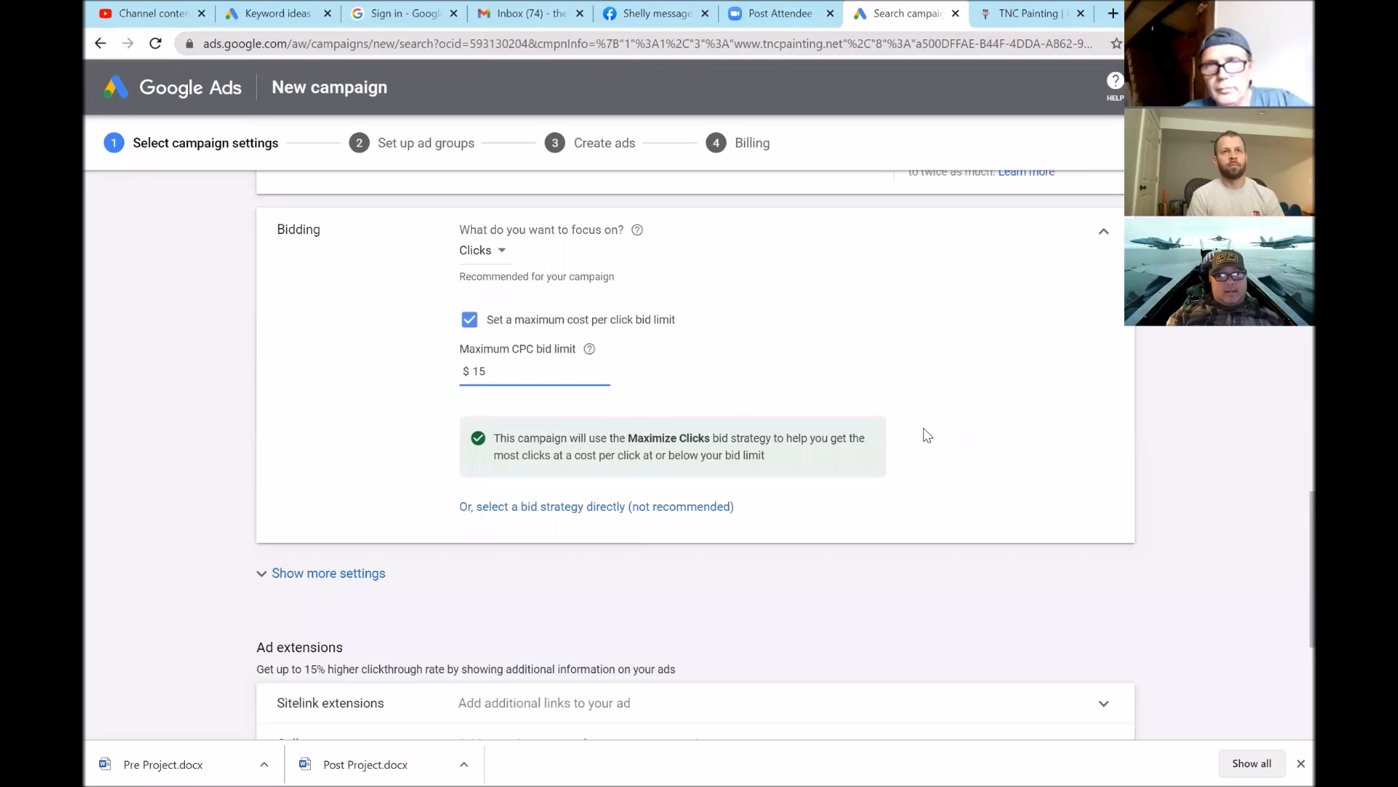
pyautogui.scroll(-1, 927, 436)
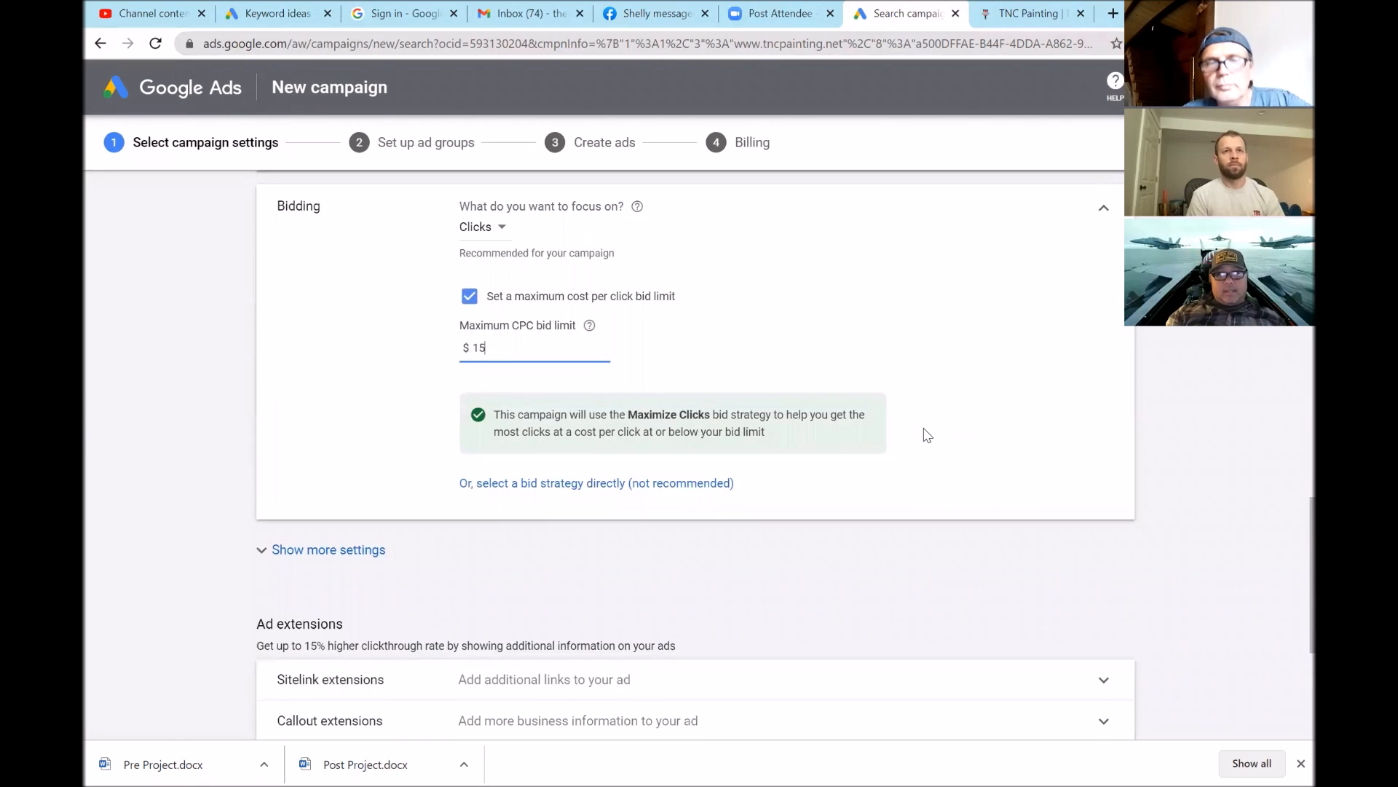
pyautogui.scroll(-1, 893, 495)
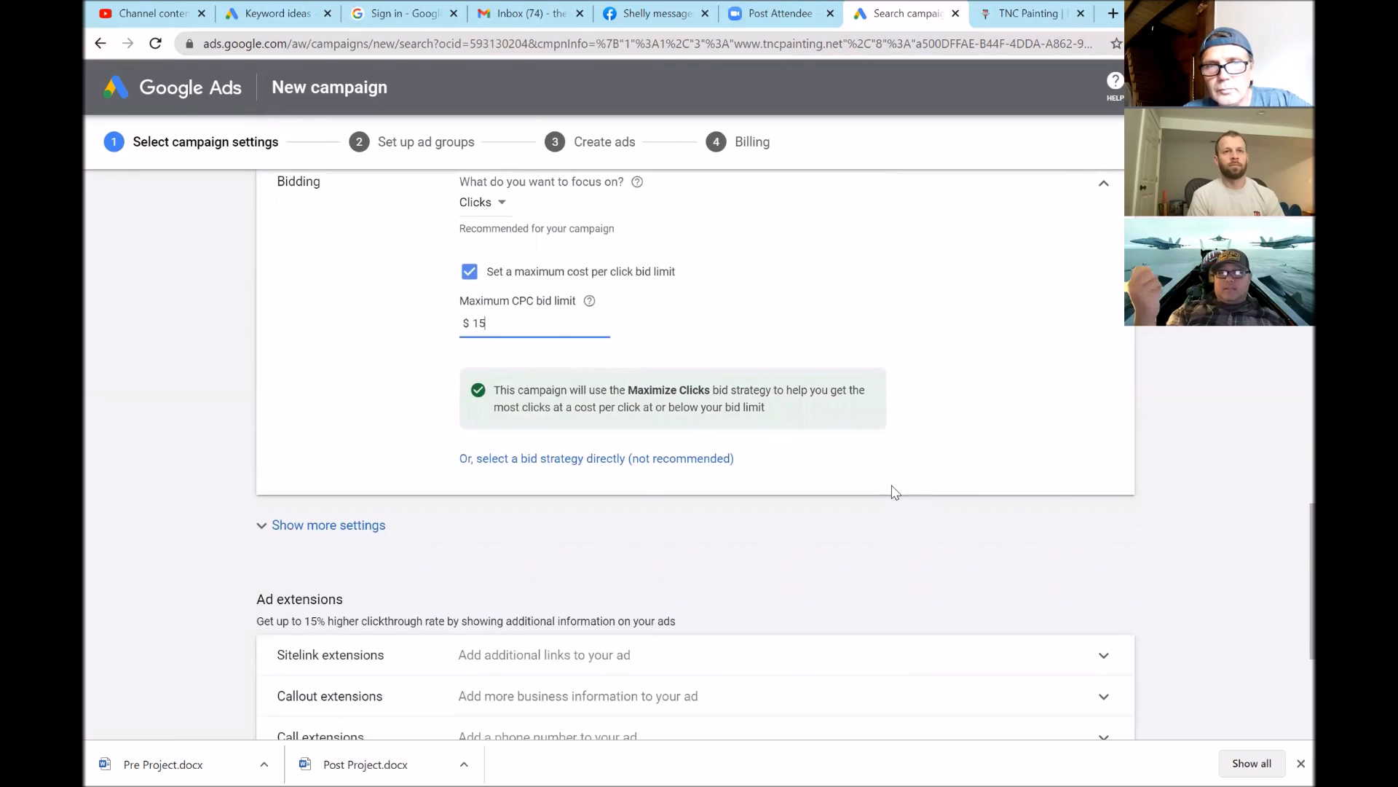
pyautogui.scroll(1, 892, 495)
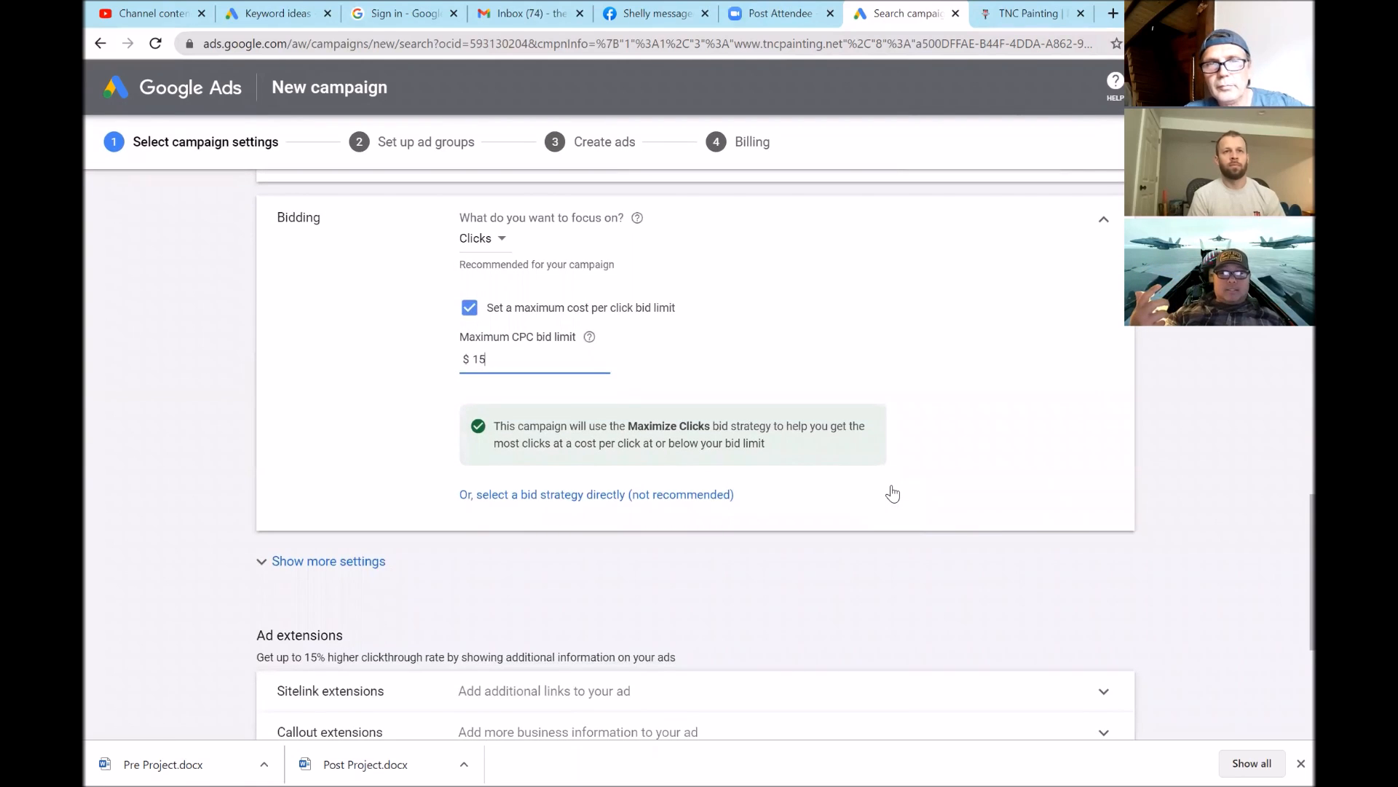
pyautogui.scroll(-1, 893, 494)
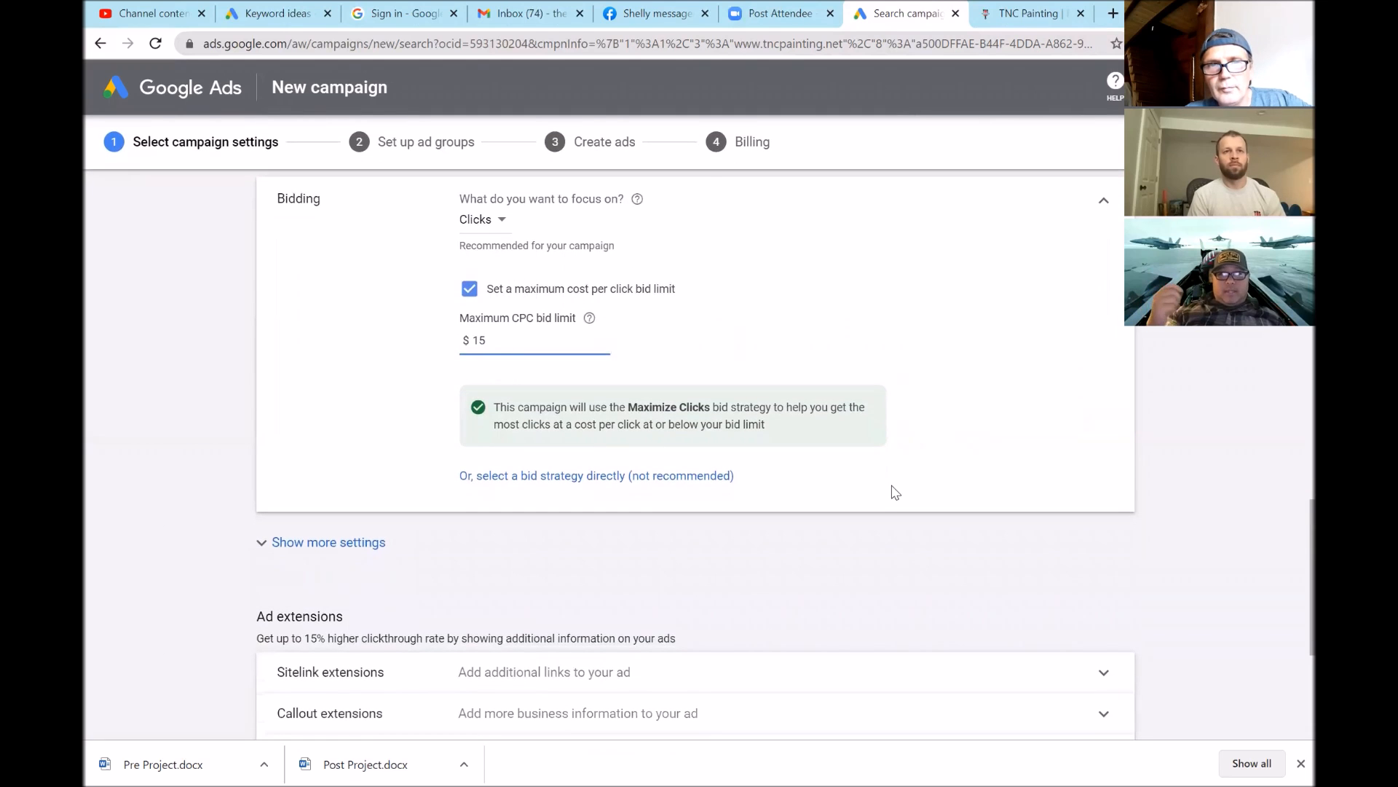
pyautogui.scroll(-1, 895, 493)
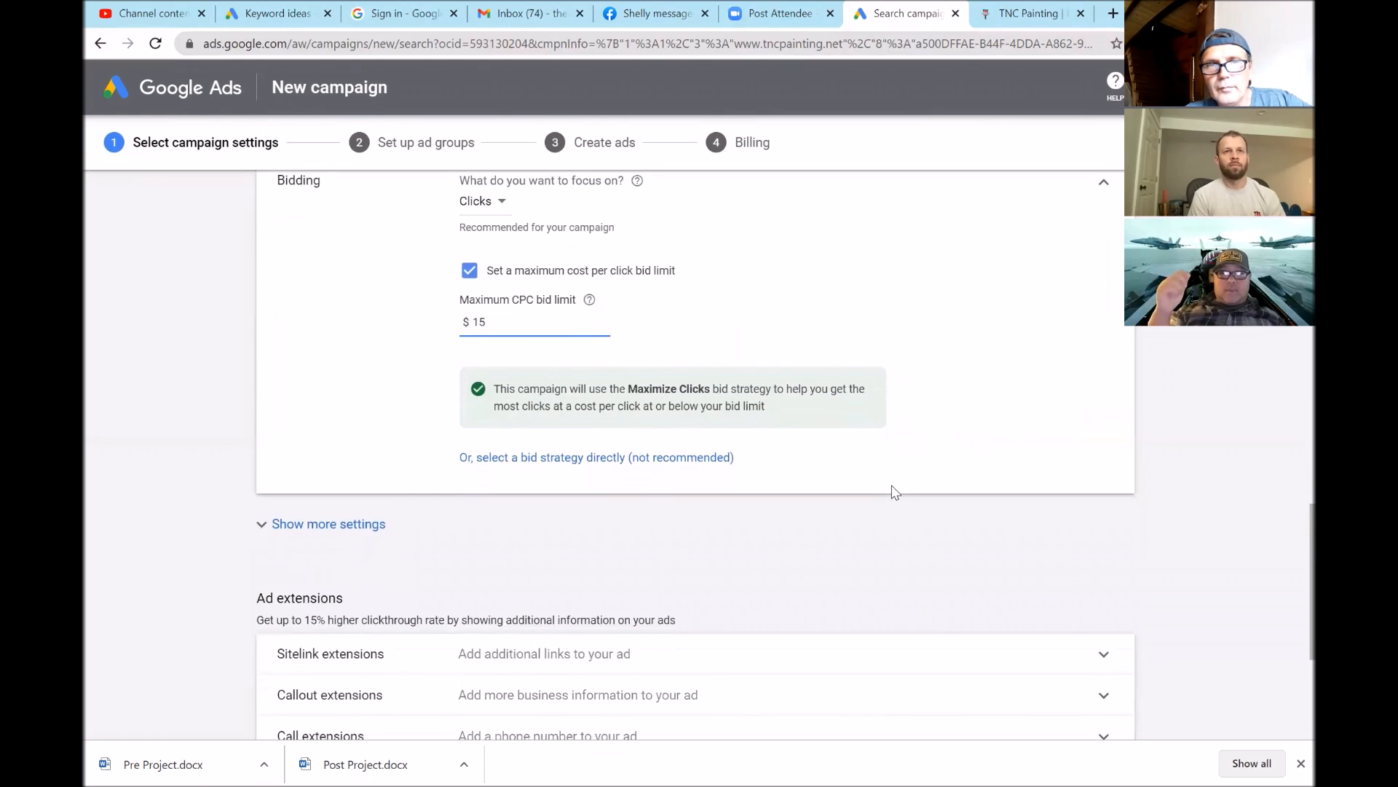
# Try to save the campaign settings without adding any ad extensions and continue to the ad group setup
pyautogui.scroll(-1, 895, 493)
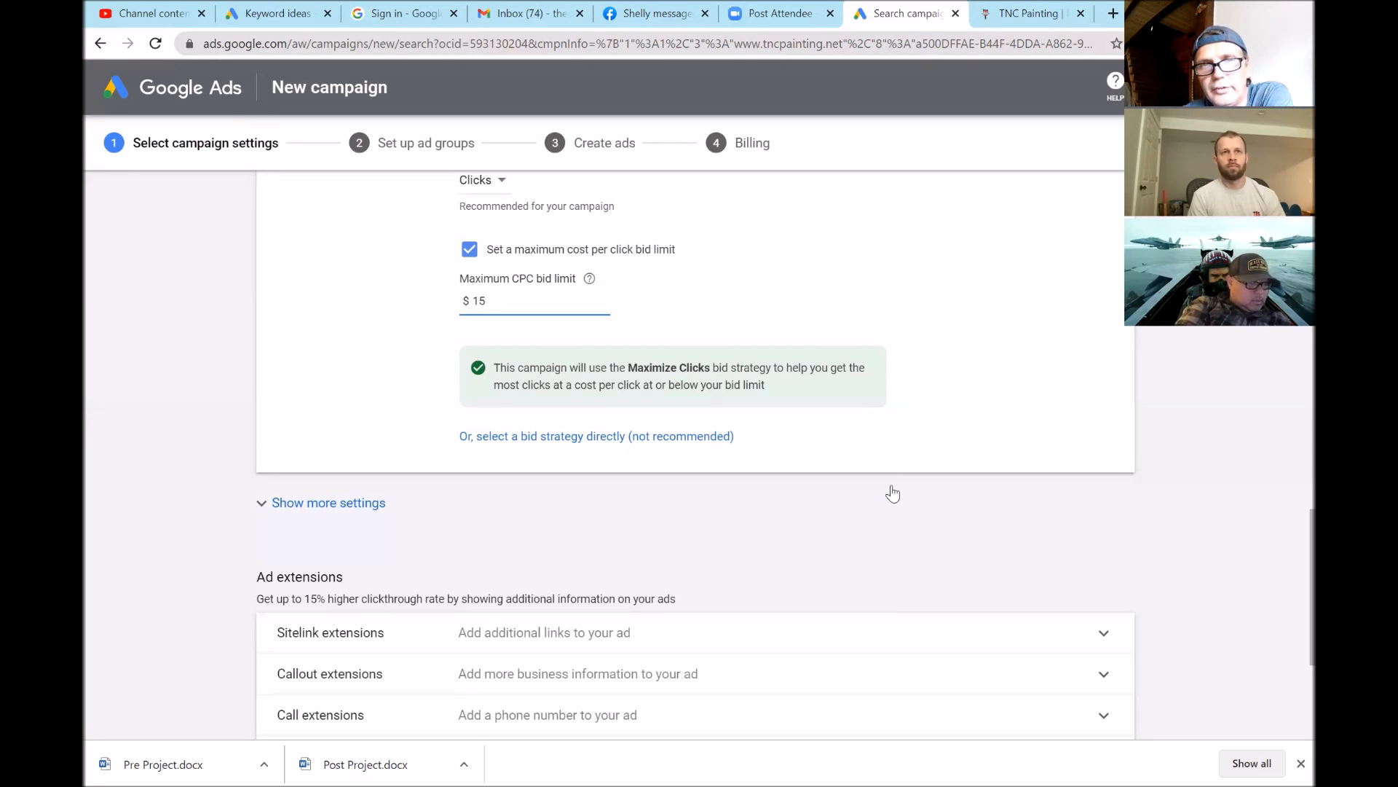
pyautogui.scroll(-1, 893, 493)
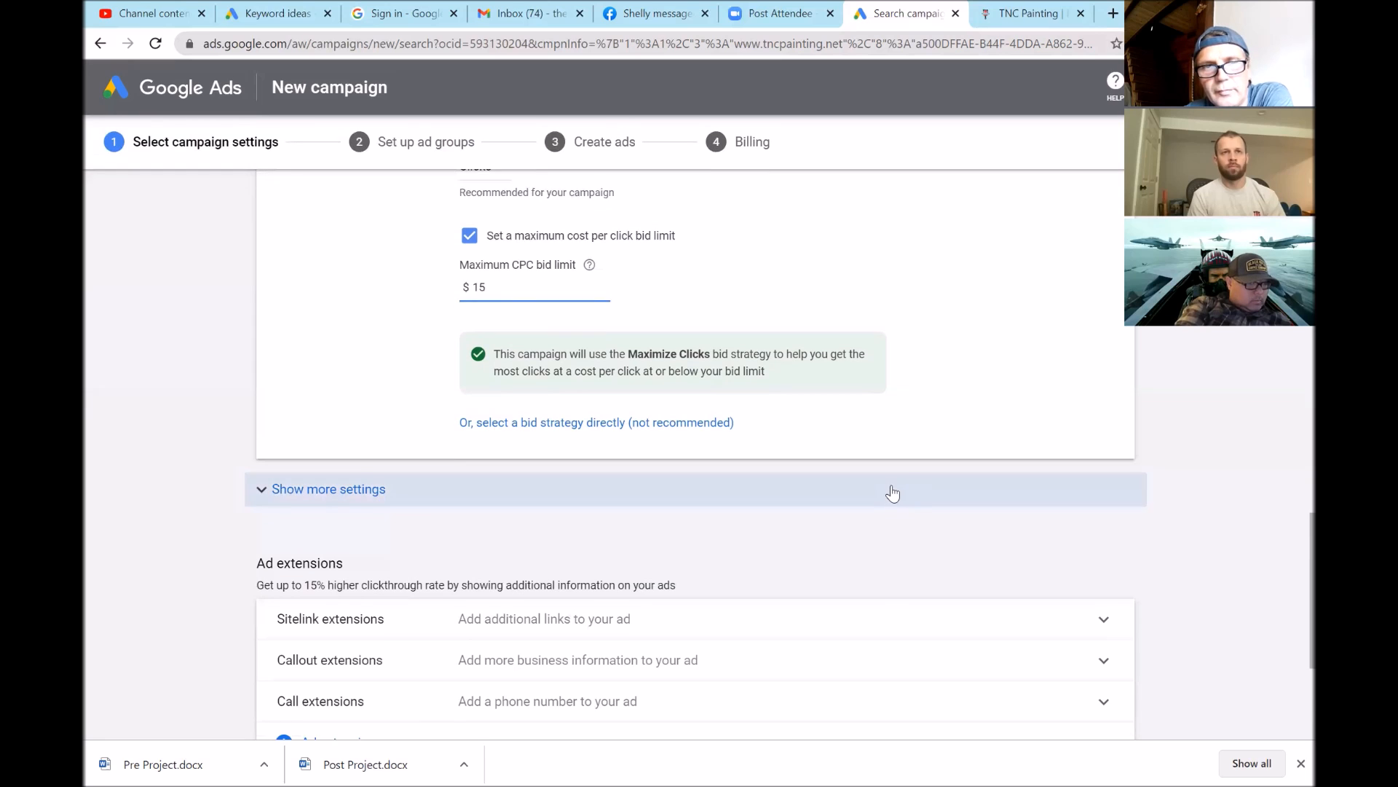
pyautogui.scroll(-3, 891, 493)
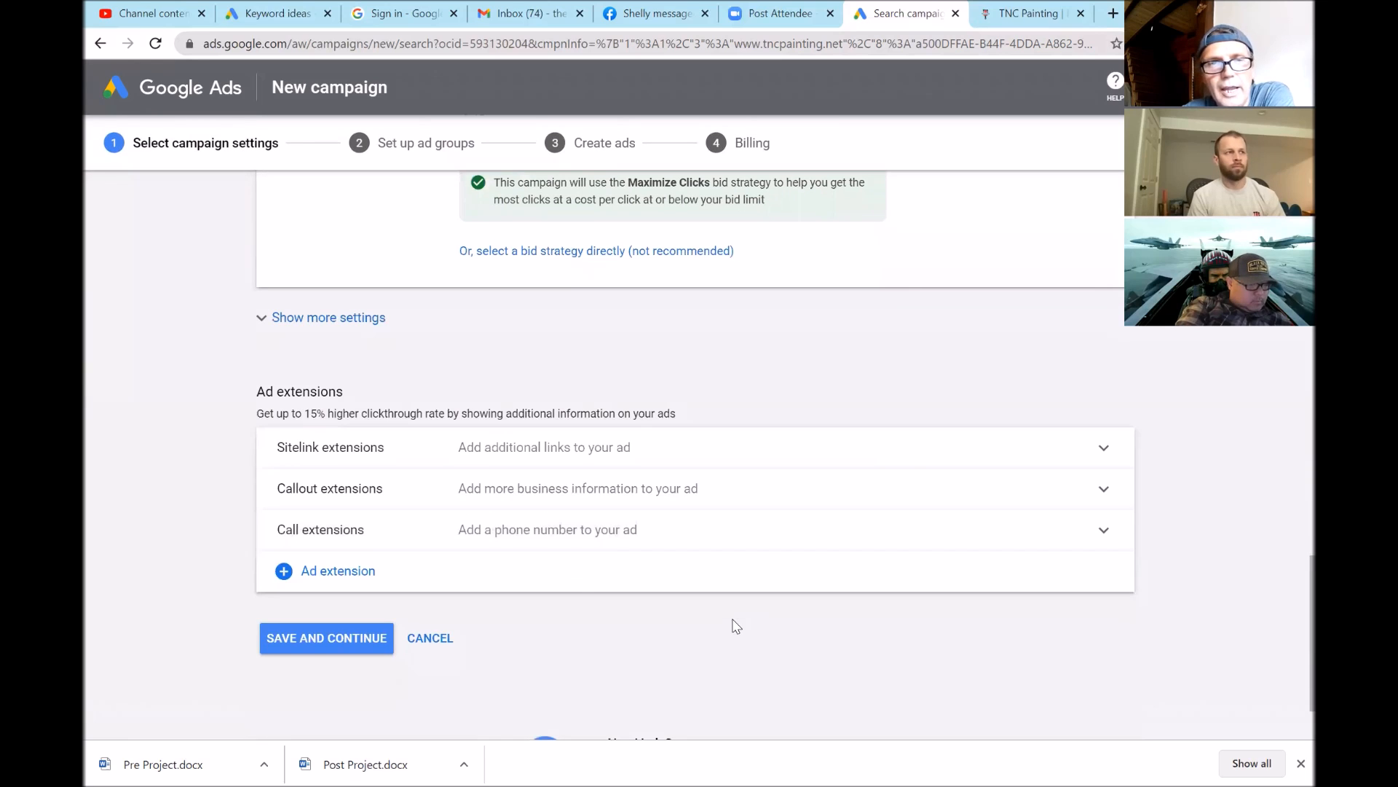
pyautogui.scroll(-1, 477, 485)
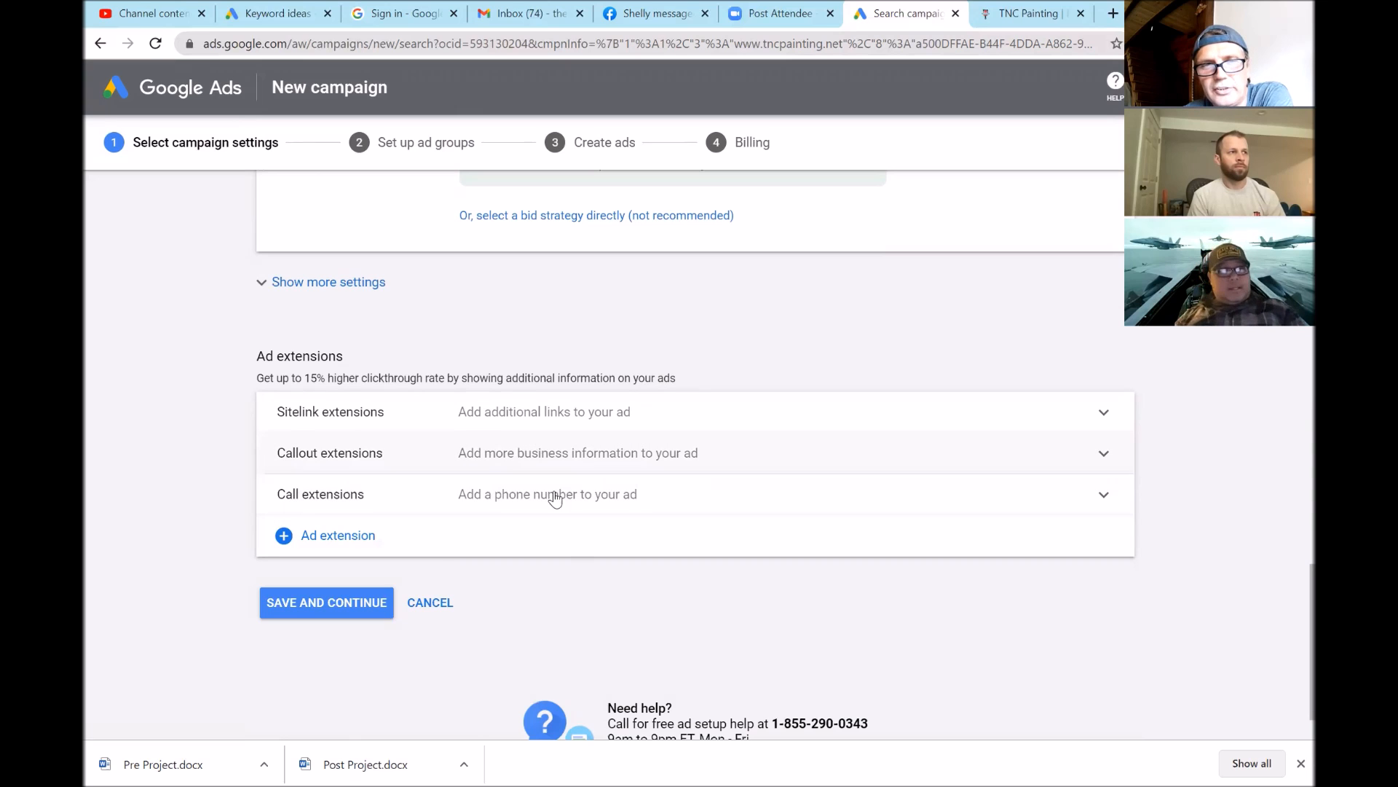
pyautogui.scroll(-1, 565, 646)
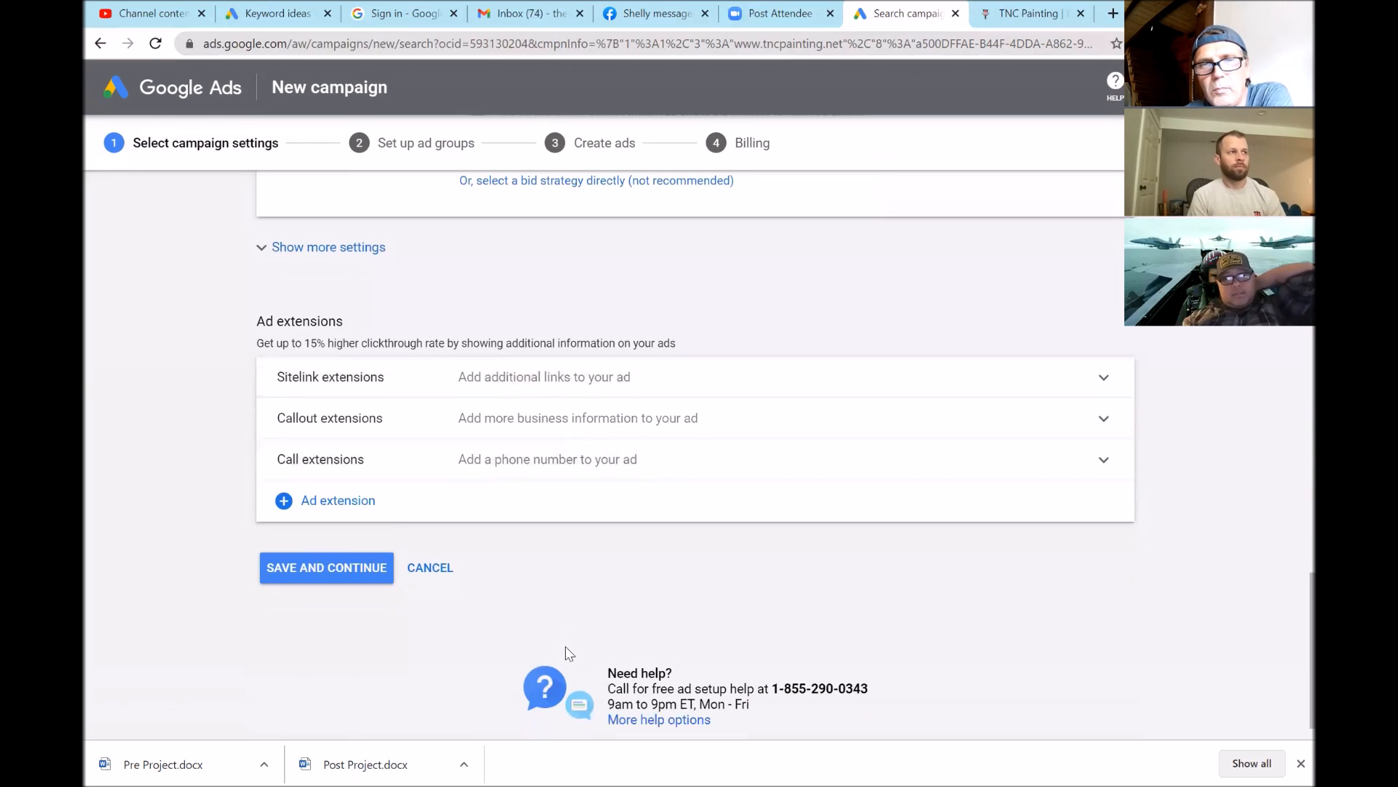
pyautogui.scroll(-1, 536, 581)
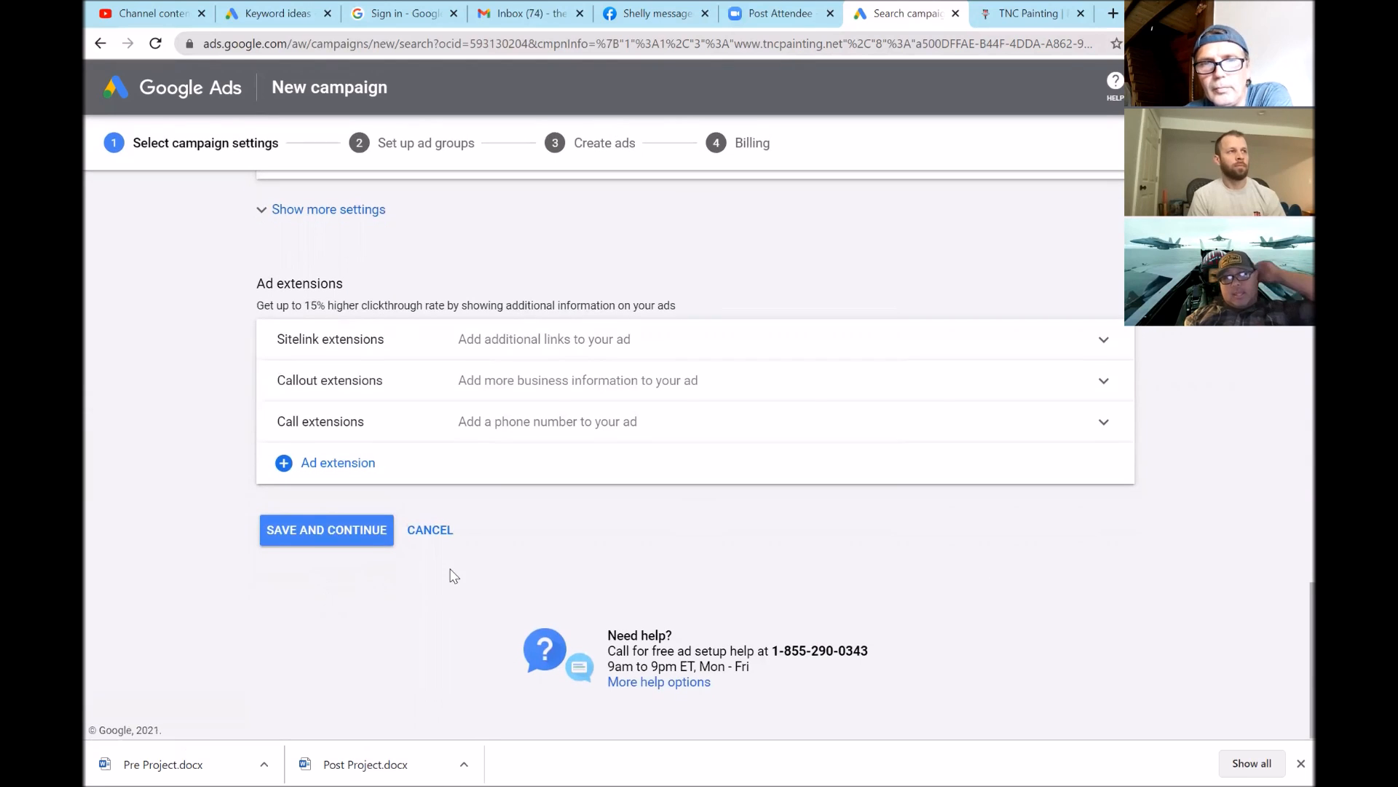
pyautogui.scroll(-1, 557, 576)
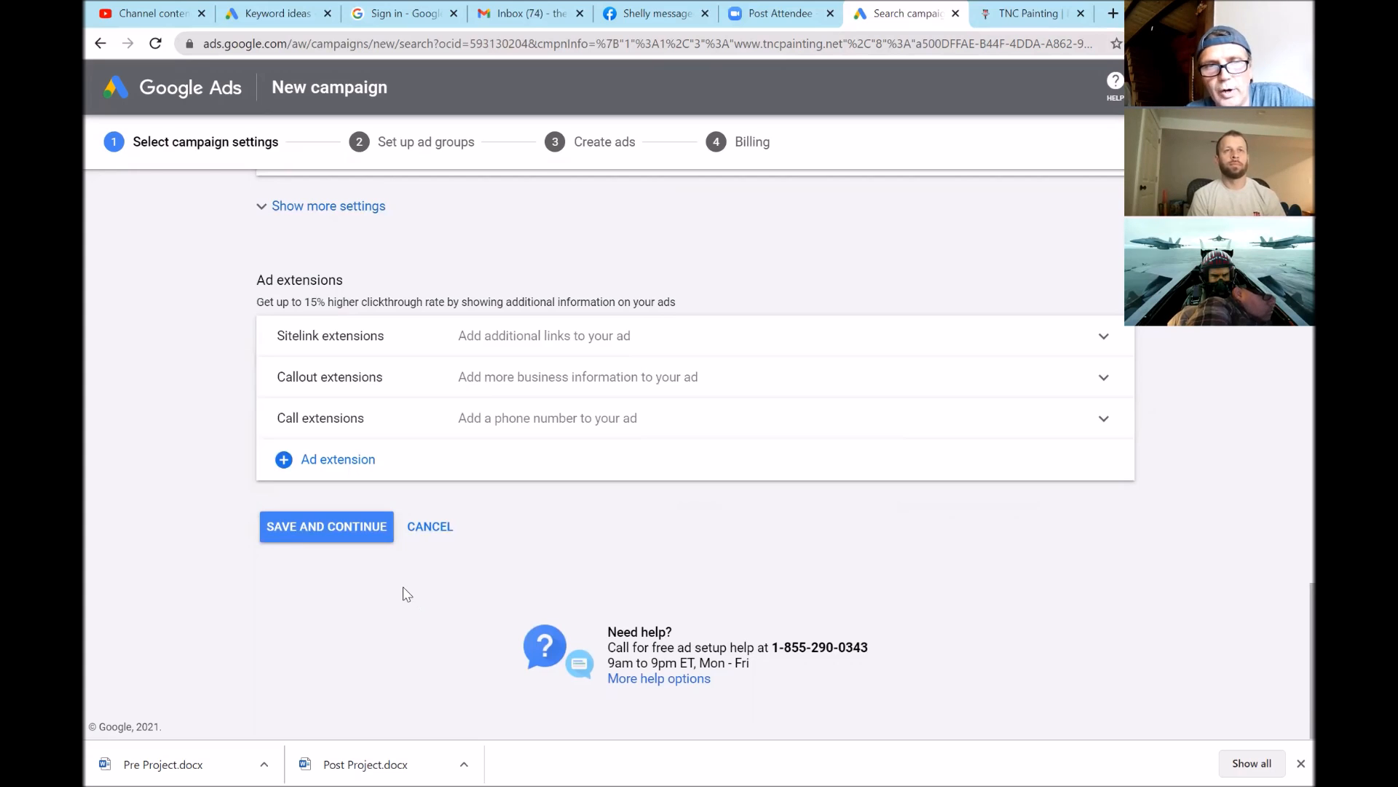
pyautogui.click(340, 525)
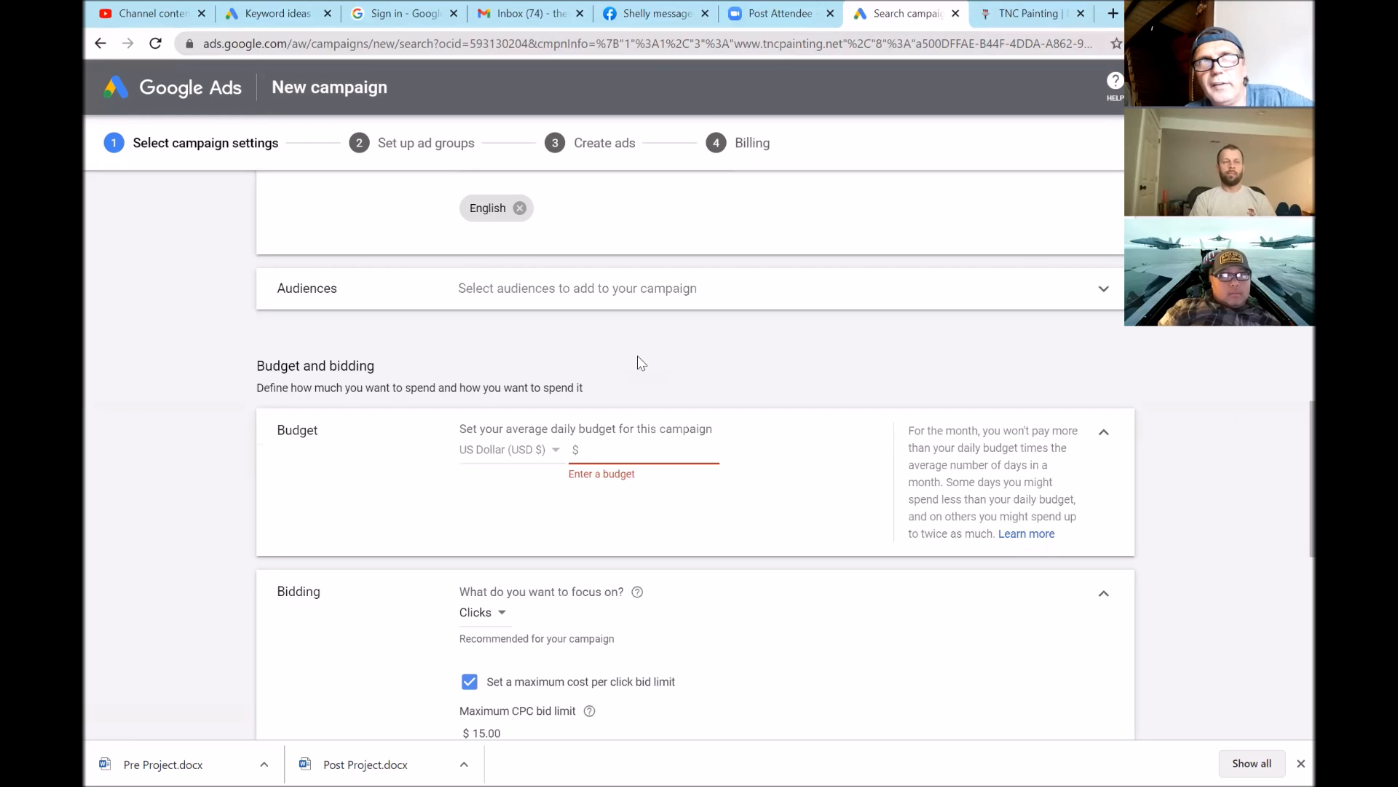
# Examine the average daily budget field along with the neighbouring Audiences and Bidding settings
pyautogui.scroll(-1, 638, 357)
pyautogui.scroll(1, 638, 362)
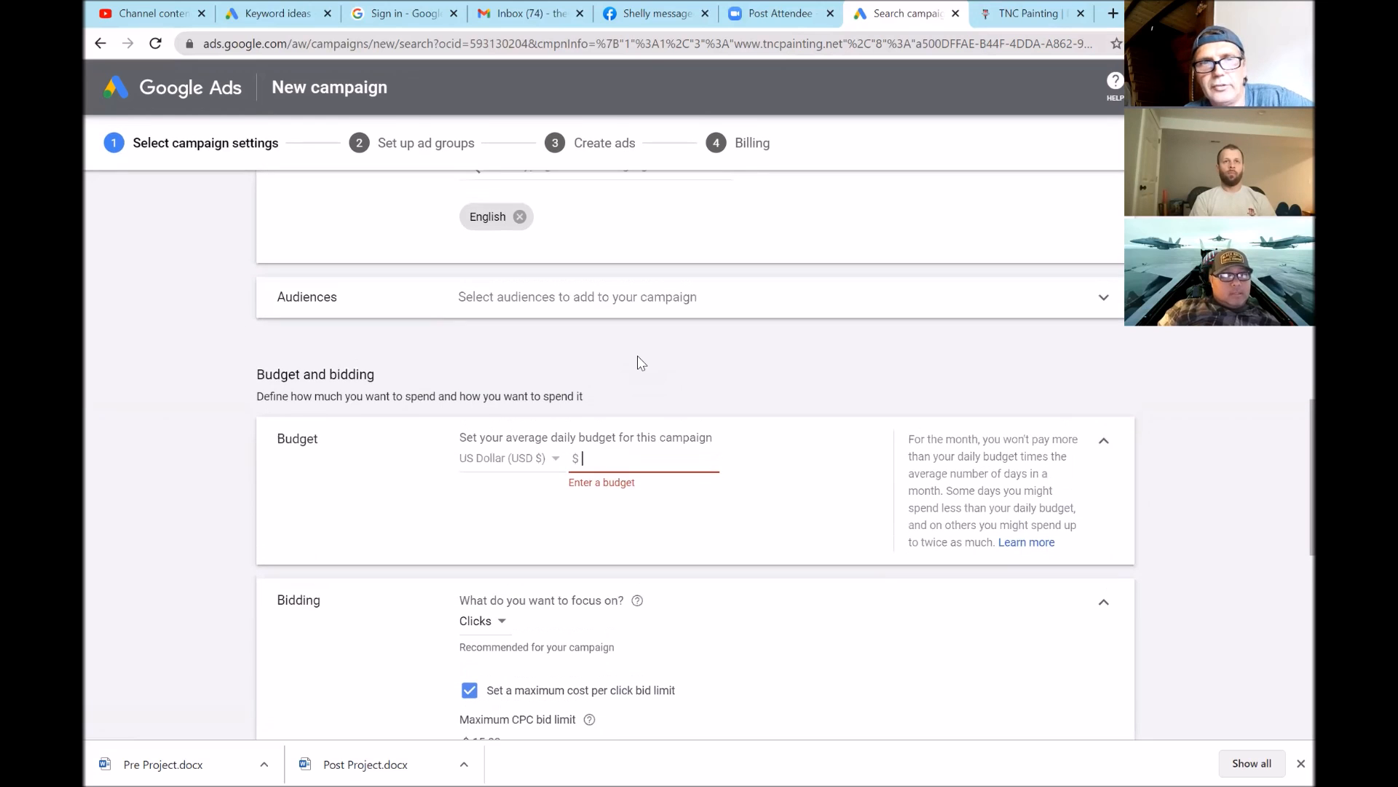
pyautogui.scroll(1, 638, 362)
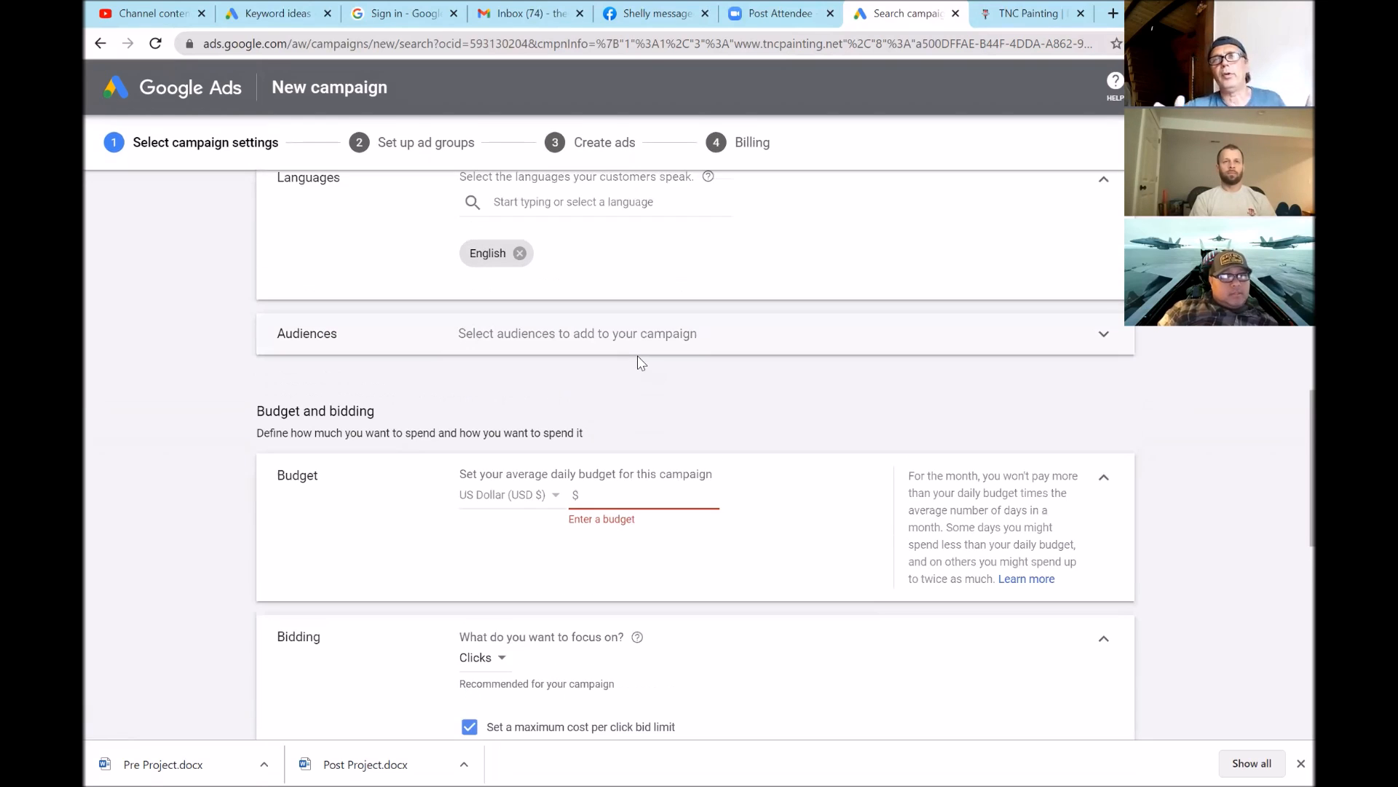
pyautogui.scroll(-1, 638, 357)
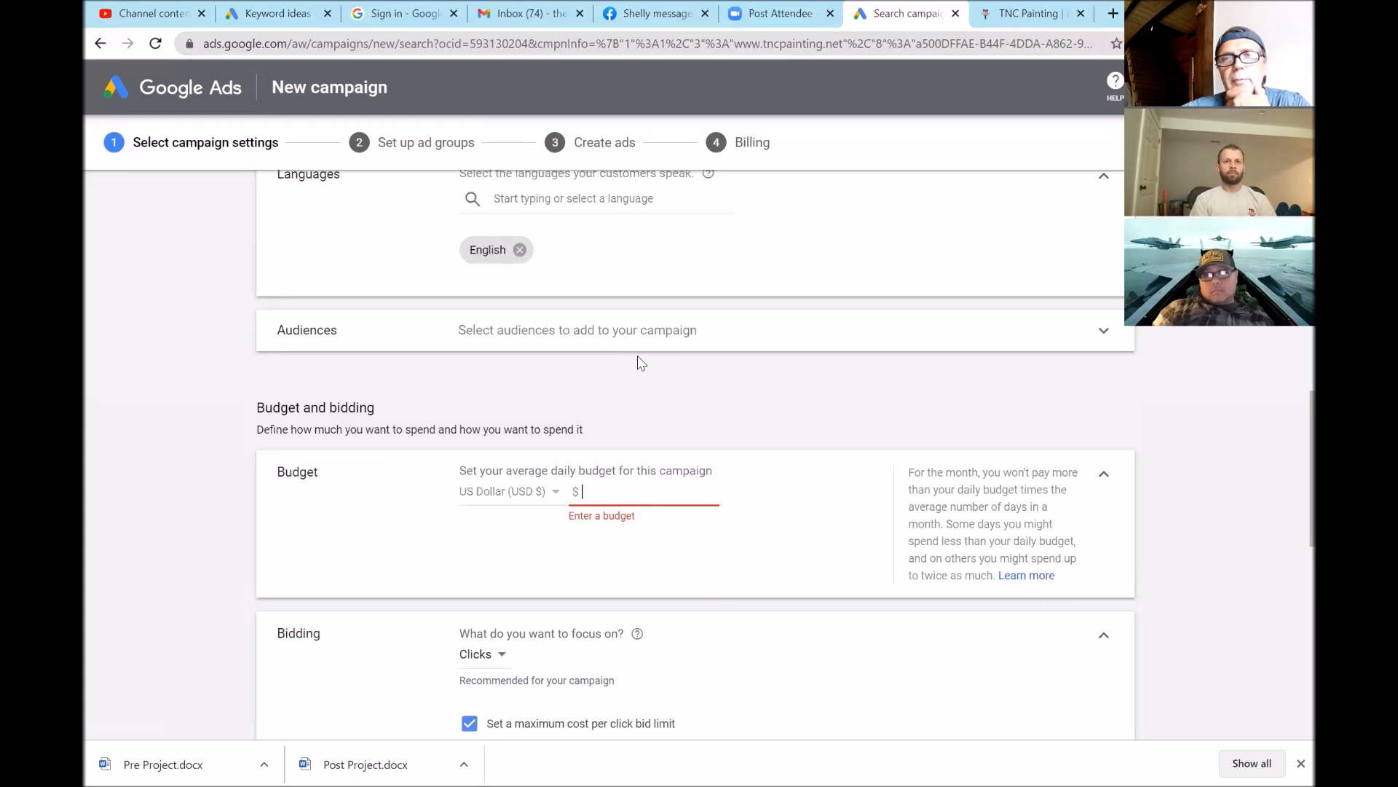
pyautogui.scroll(-1, 637, 357)
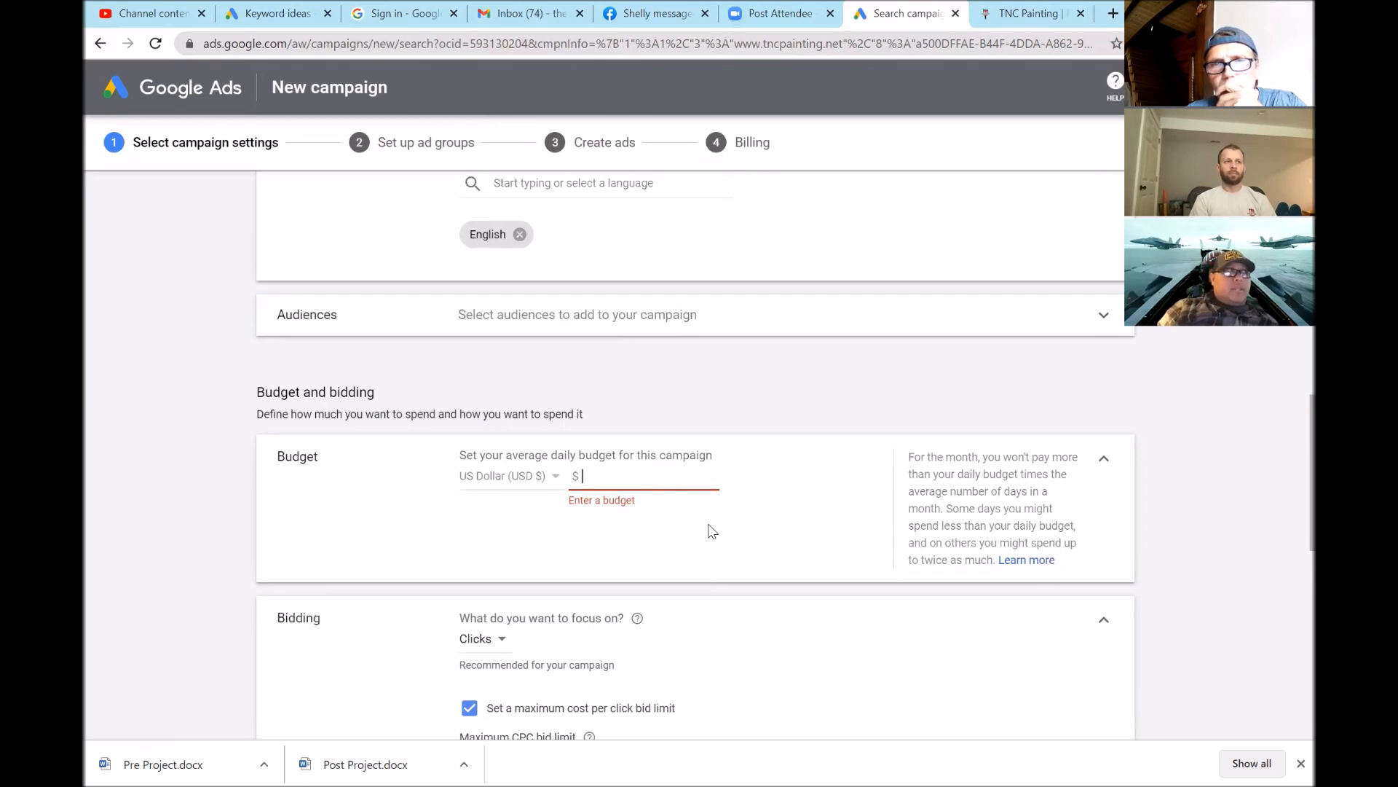
pyautogui.scroll(-1, 712, 531)
pyautogui.scroll(-1, 713, 530)
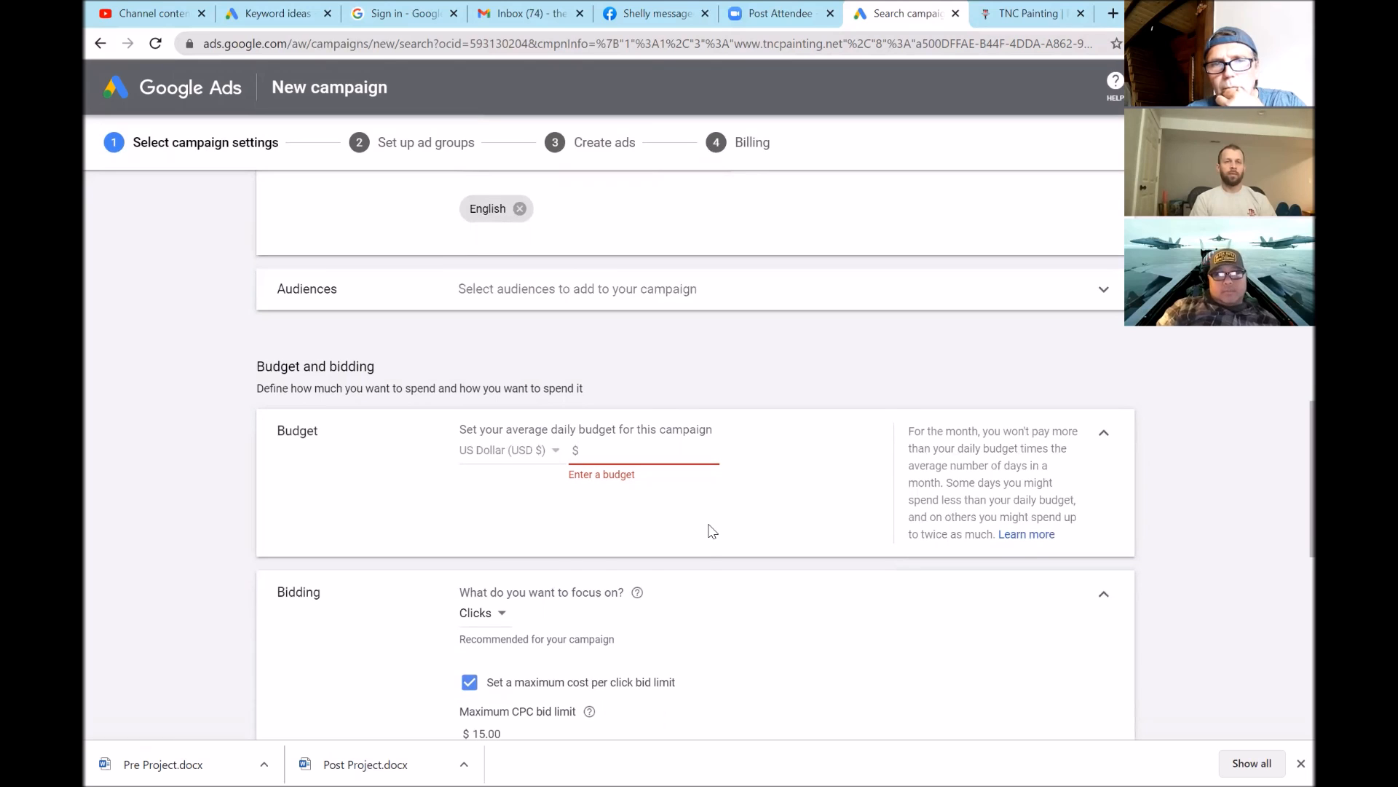
# Set the campaign's average daily budget to $300.00
pyautogui.scroll(-1, 712, 531)
pyautogui.scroll(-1, 712, 531)
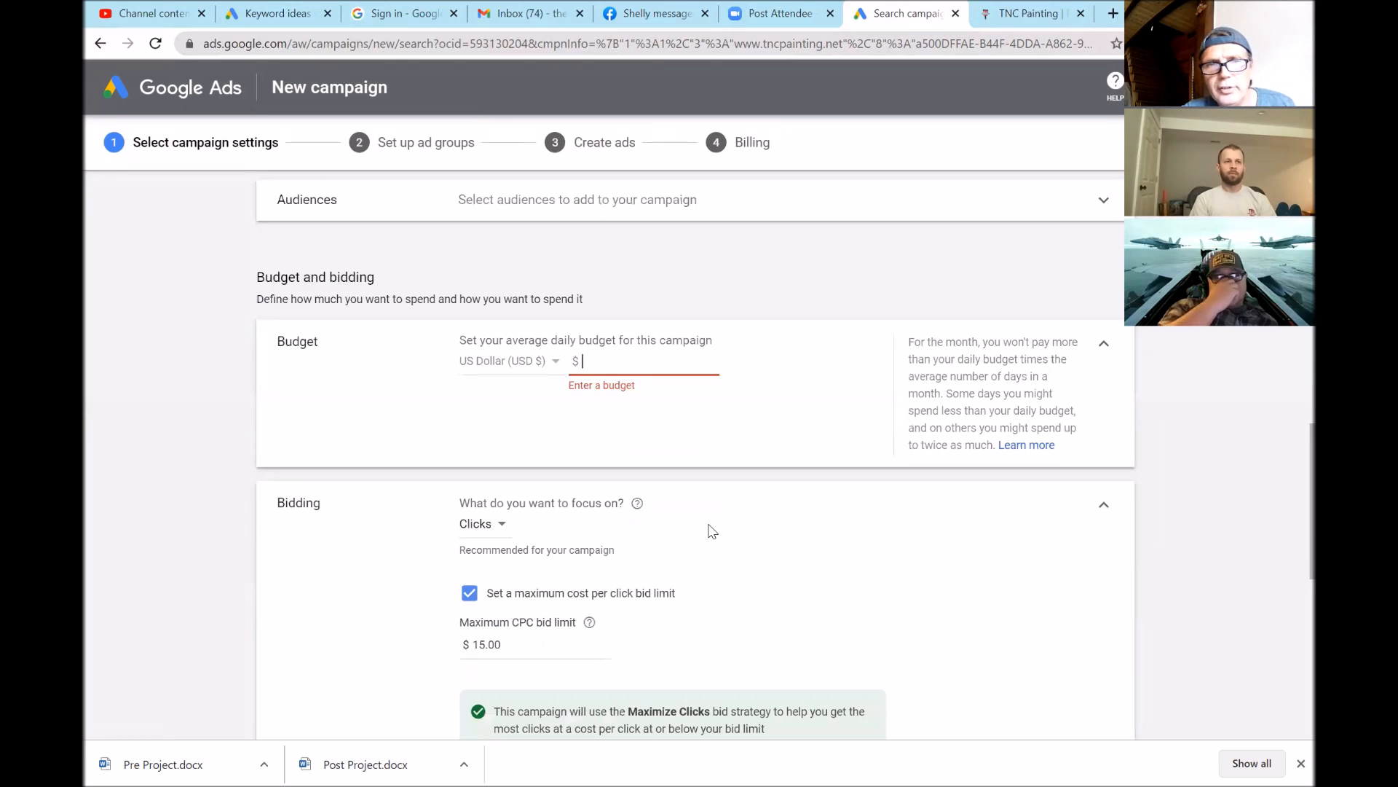
pyautogui.scroll(-1, 712, 531)
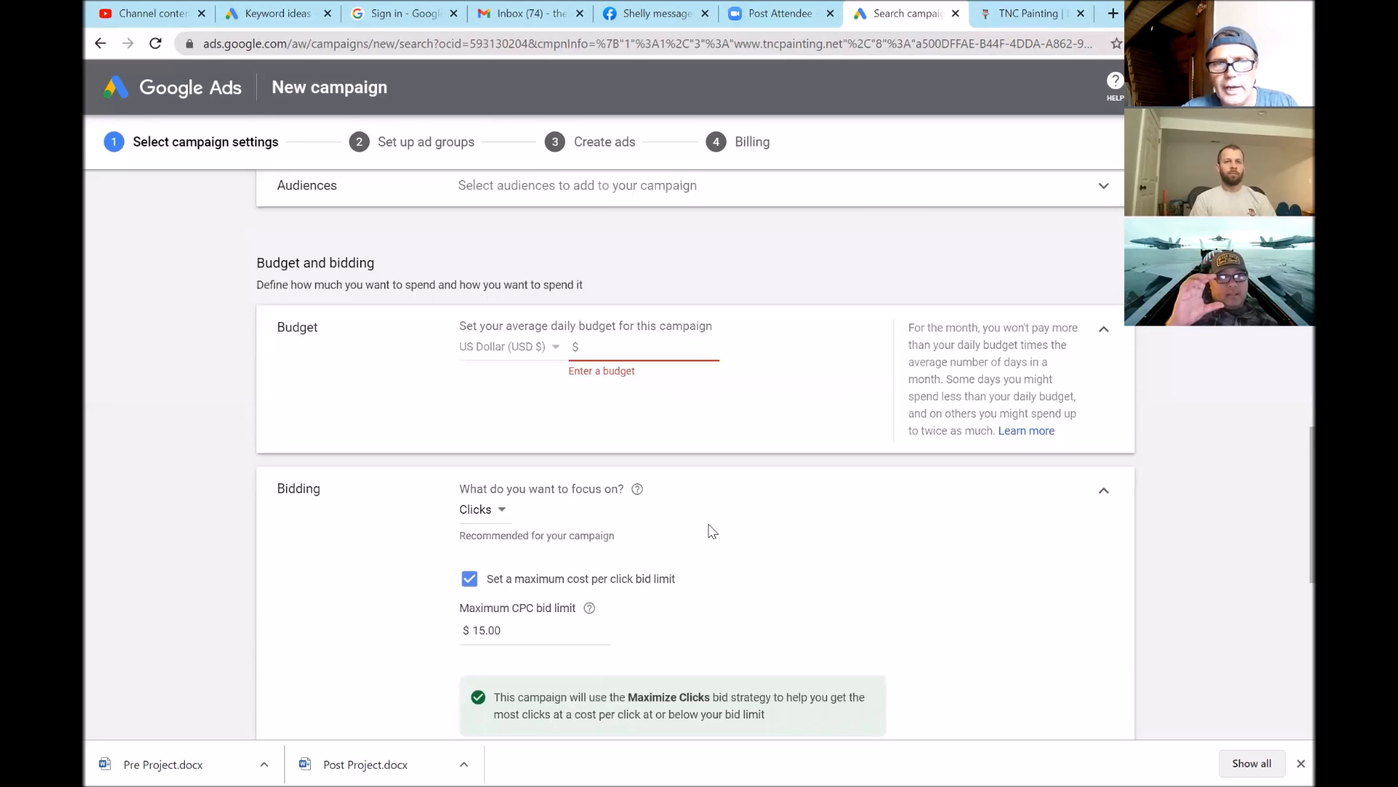
pyautogui.scroll(-1, 712, 532)
pyautogui.scroll(-1, 712, 532)
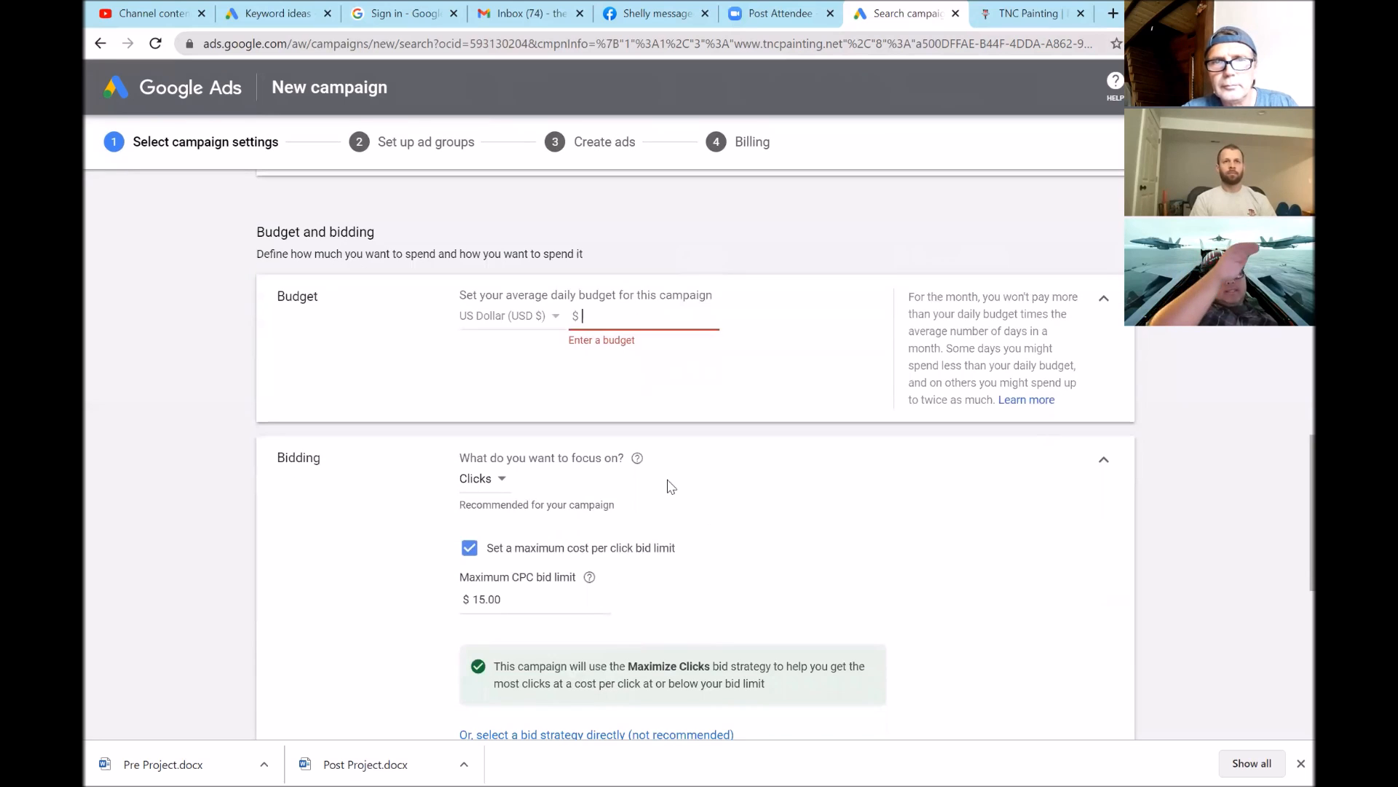
pyautogui.moveTo(641, 459)
pyautogui.write('300.00')
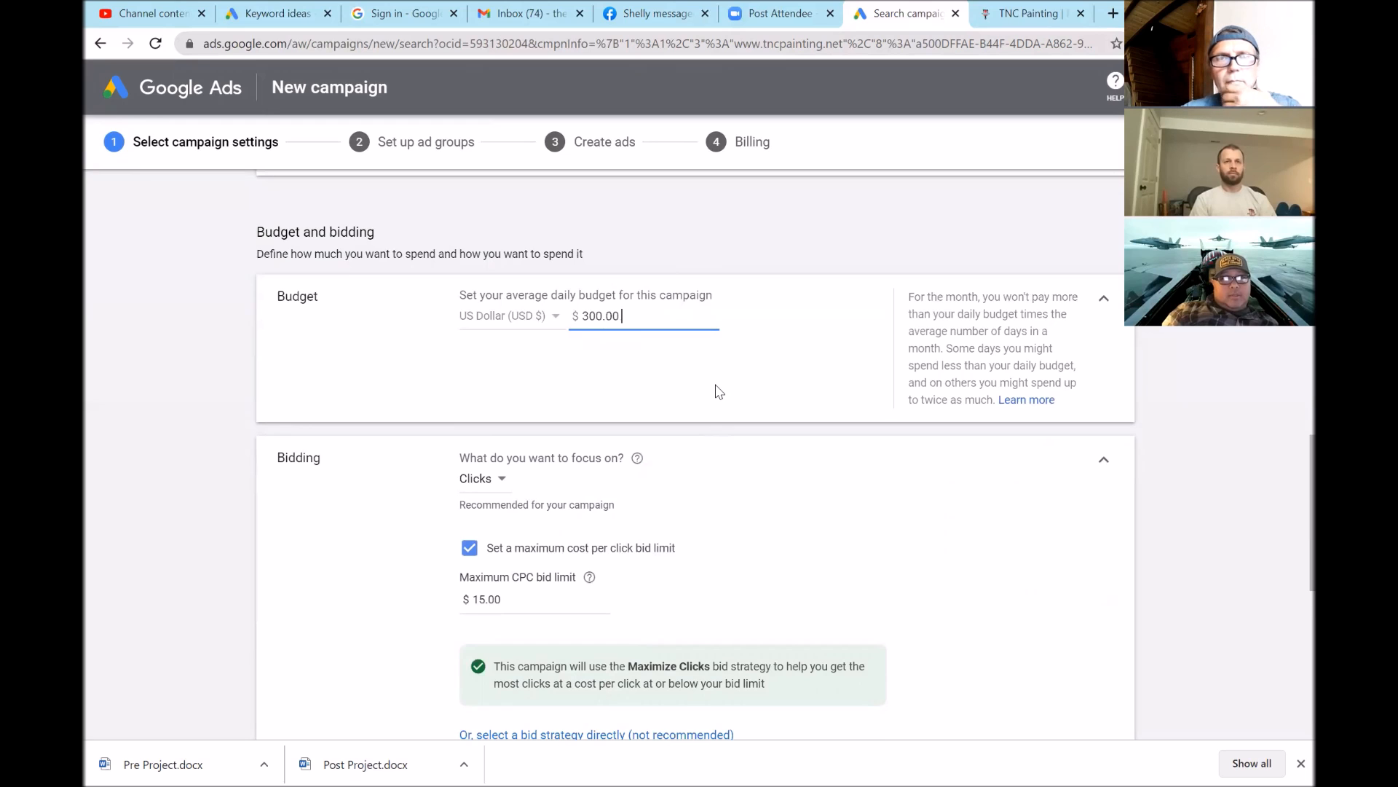
# Review the daily budget together with the Bidding section's Clicks focus and maximum CPC bid limit
pyautogui.scroll(-1, 719, 392)
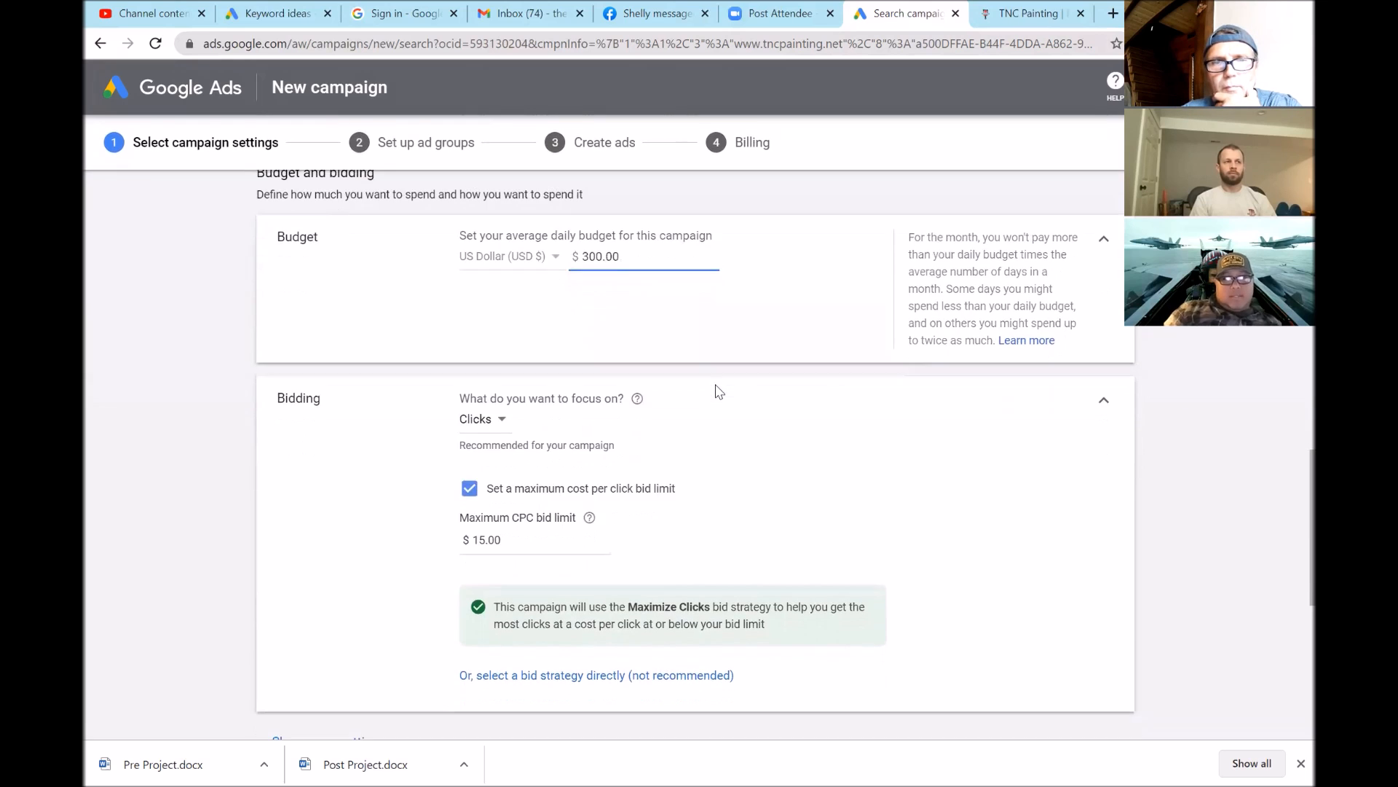
pyautogui.scroll(-1, 719, 391)
pyautogui.scroll(1, 719, 392)
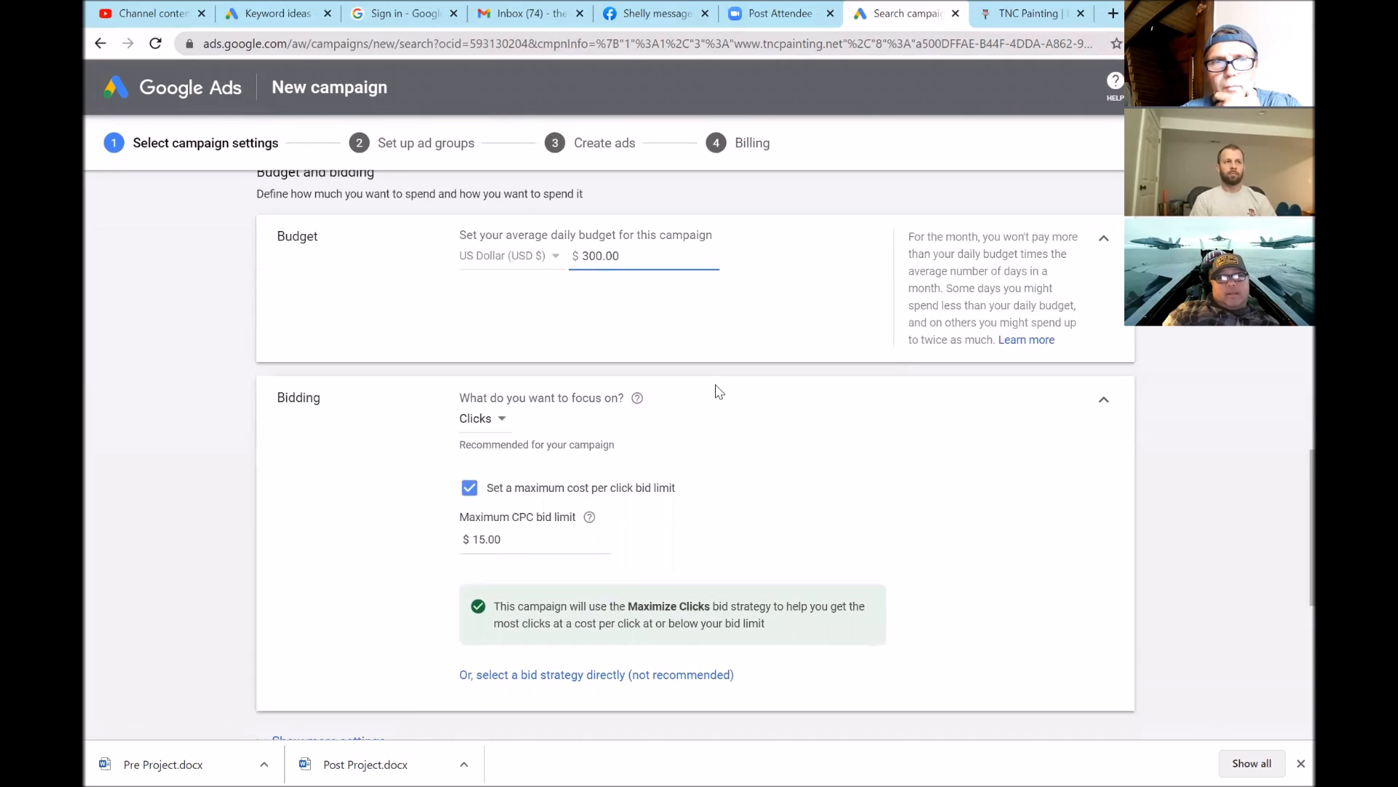
pyautogui.scroll(2, 719, 392)
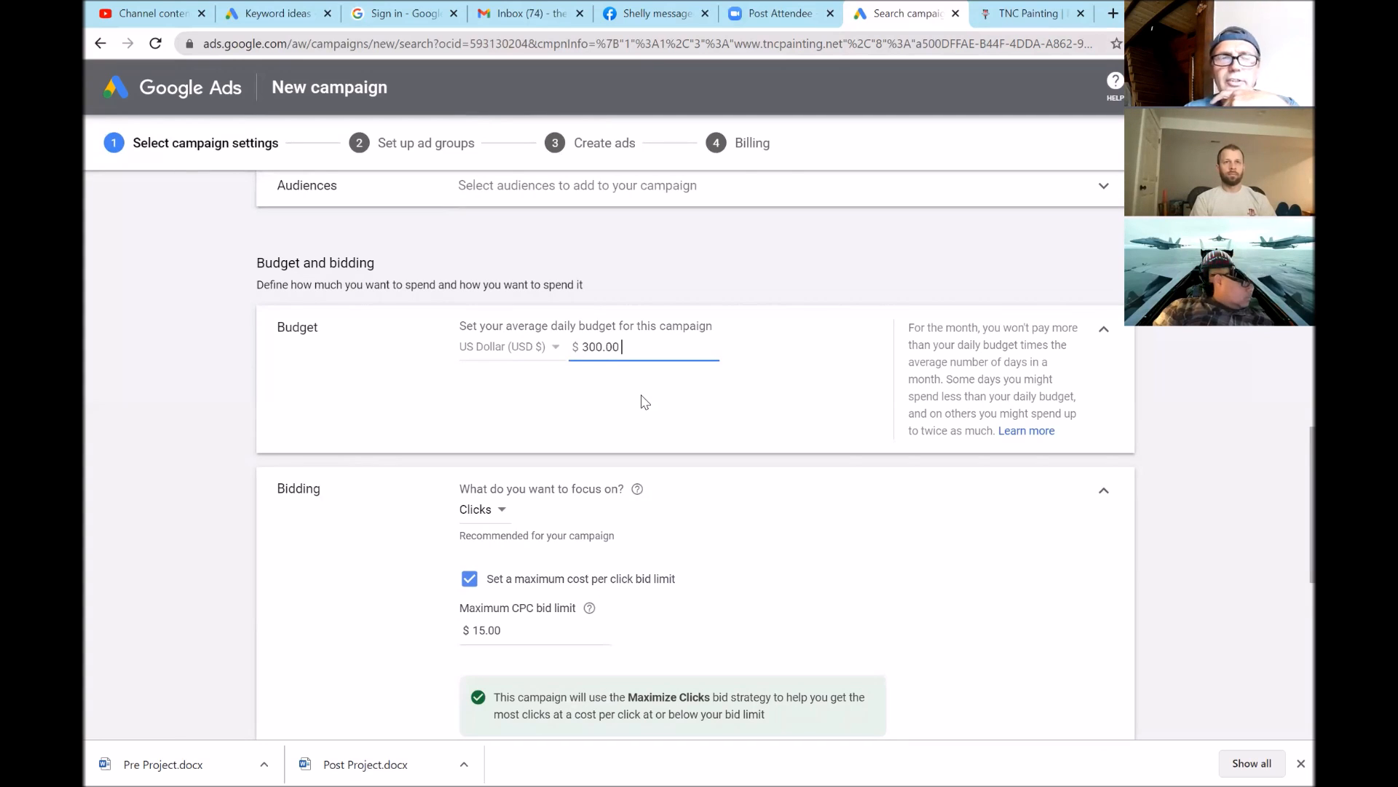
pyautogui.scroll(-1, 641, 402)
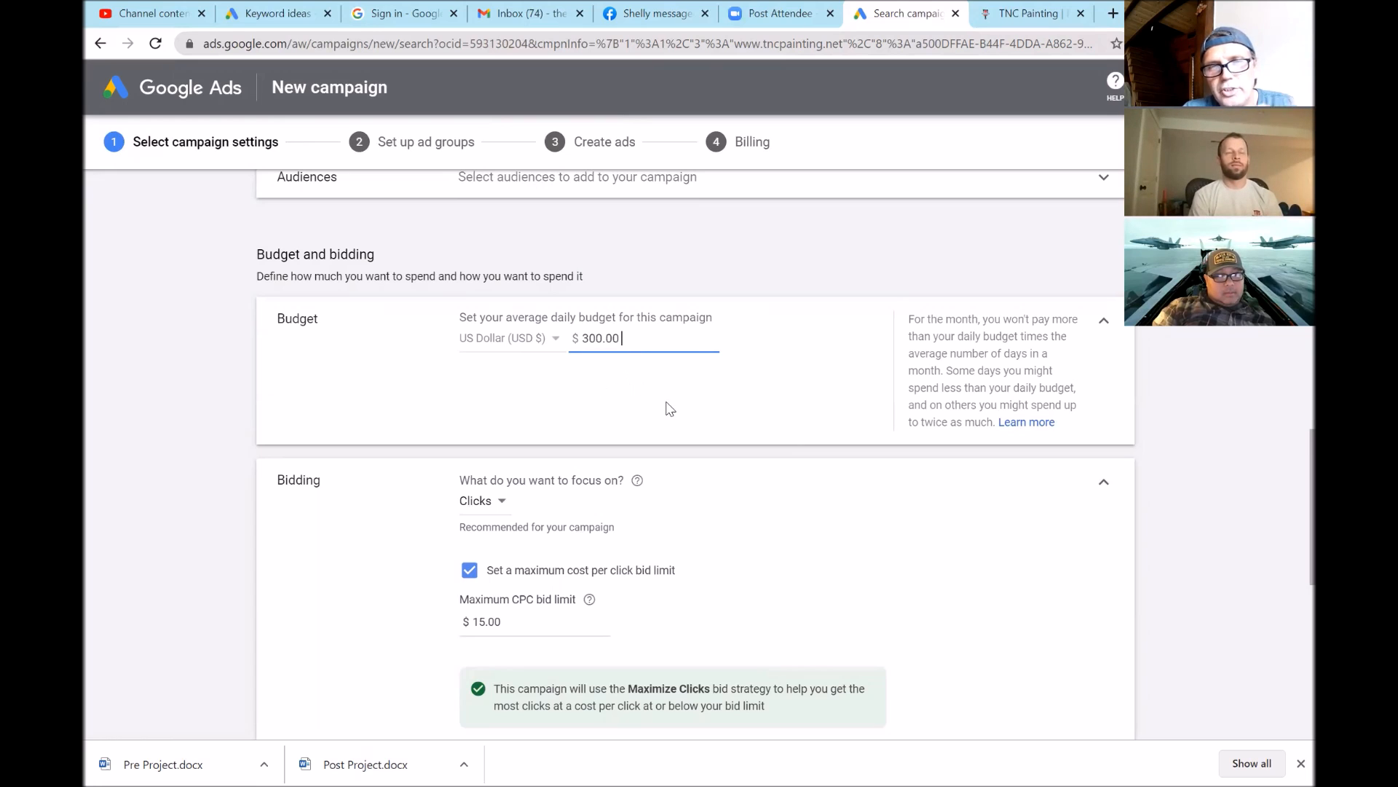
pyautogui.scroll(-1, 671, 408)
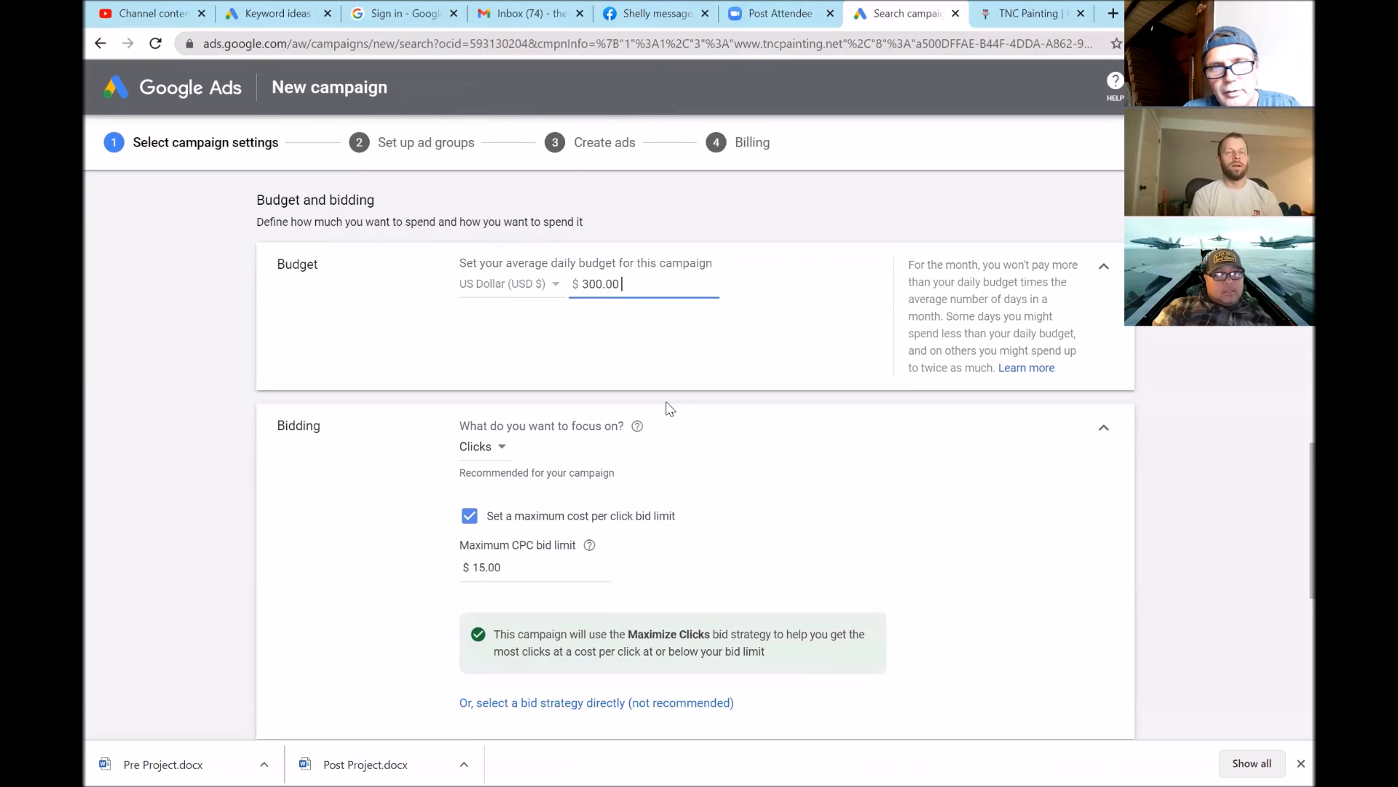
pyautogui.scroll(-1, 670, 408)
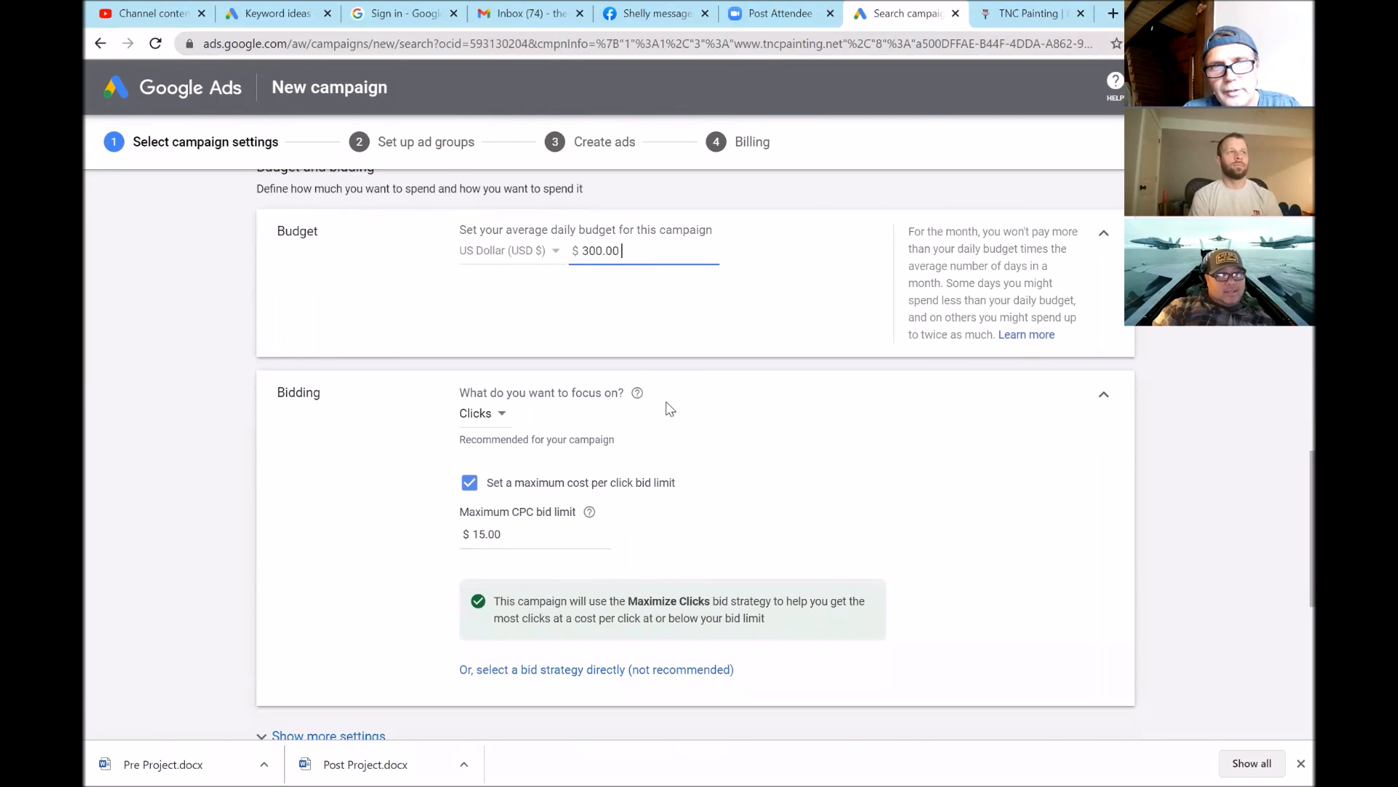
pyautogui.scroll(1, 670, 409)
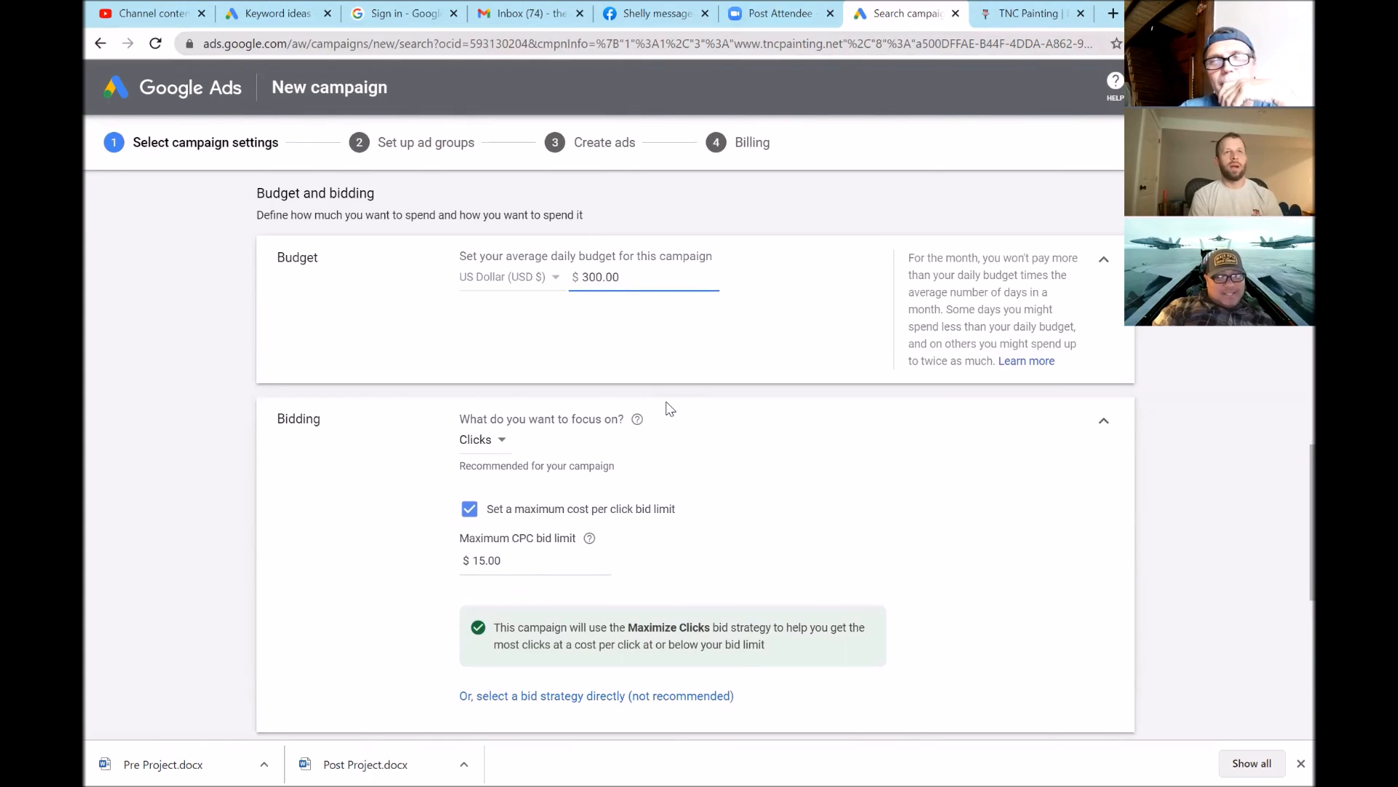
# Set the campaign's average daily budget to $100
pyautogui.scroll(-1, 670, 409)
pyautogui.scroll(-1, 670, 408)
pyautogui.press('BackSpace')
pyautogui.press('BackSpace')
pyautogui.press('BackSpace')
pyautogui.press('BackSpace')
pyautogui.press('BackSpace')
pyautogui.press('BackSpace')
pyautogui.write('100')
pyautogui.click(749, 334)
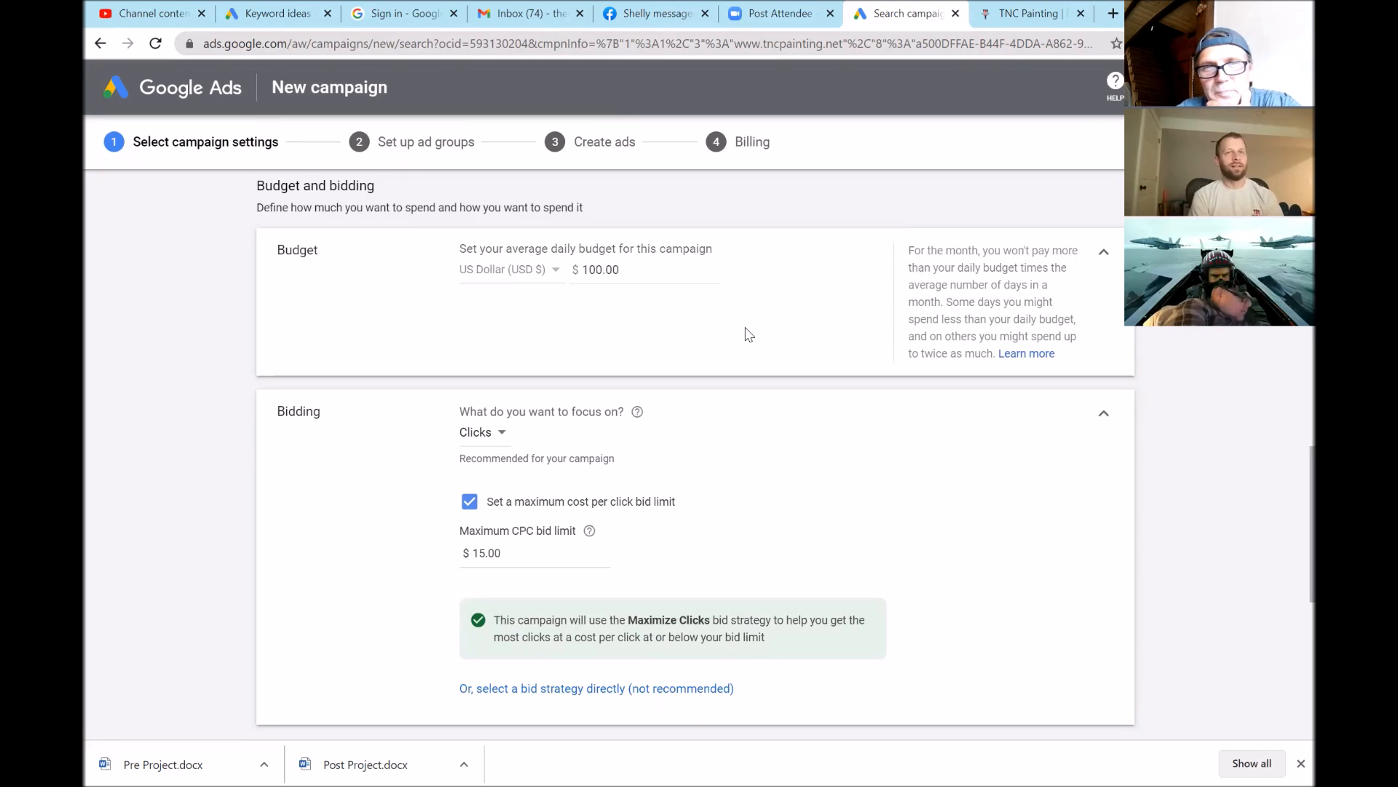
# Save the campaign settings without adding ad extensions and continue to the ad group setup
pyautogui.scroll(-2, 748, 334)
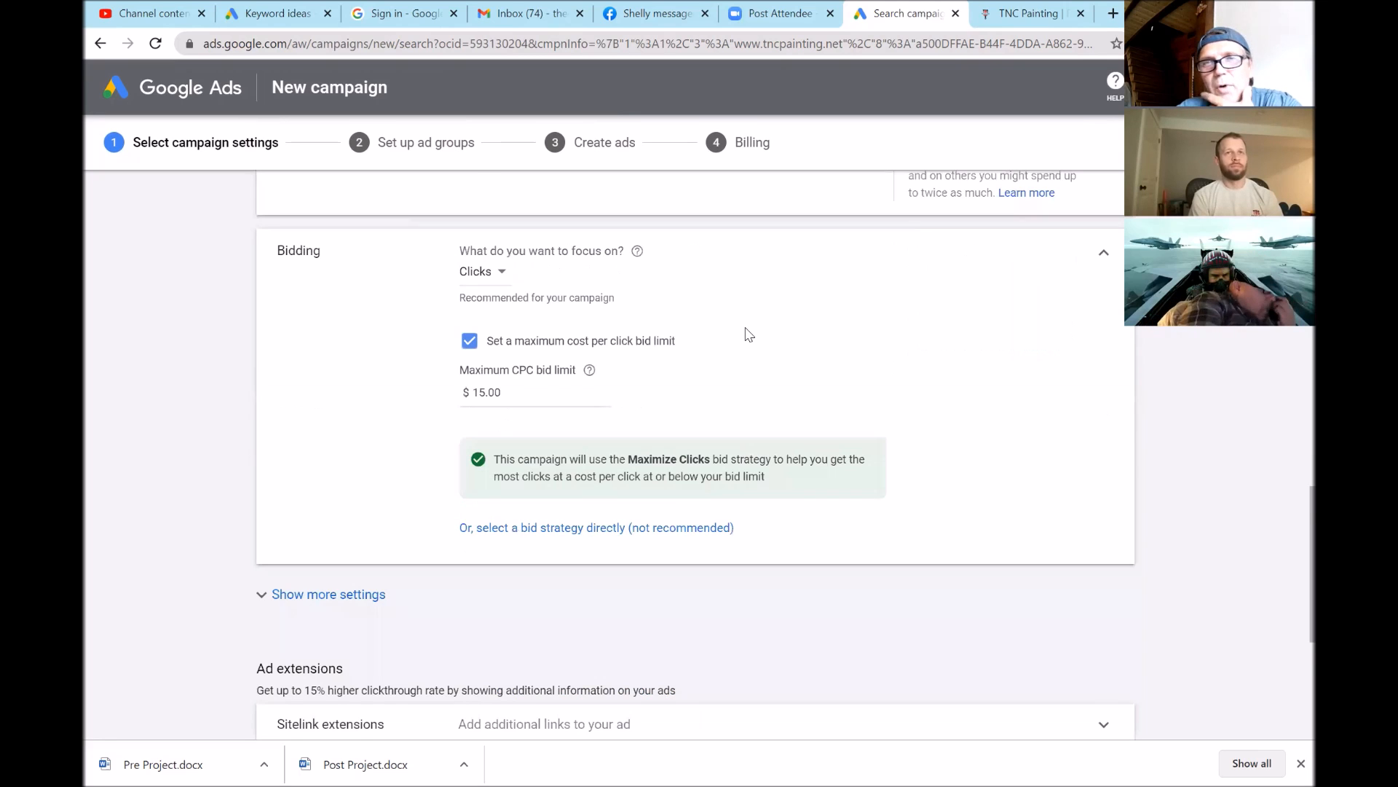
pyautogui.scroll(-1, 748, 334)
pyautogui.scroll(1, 748, 334)
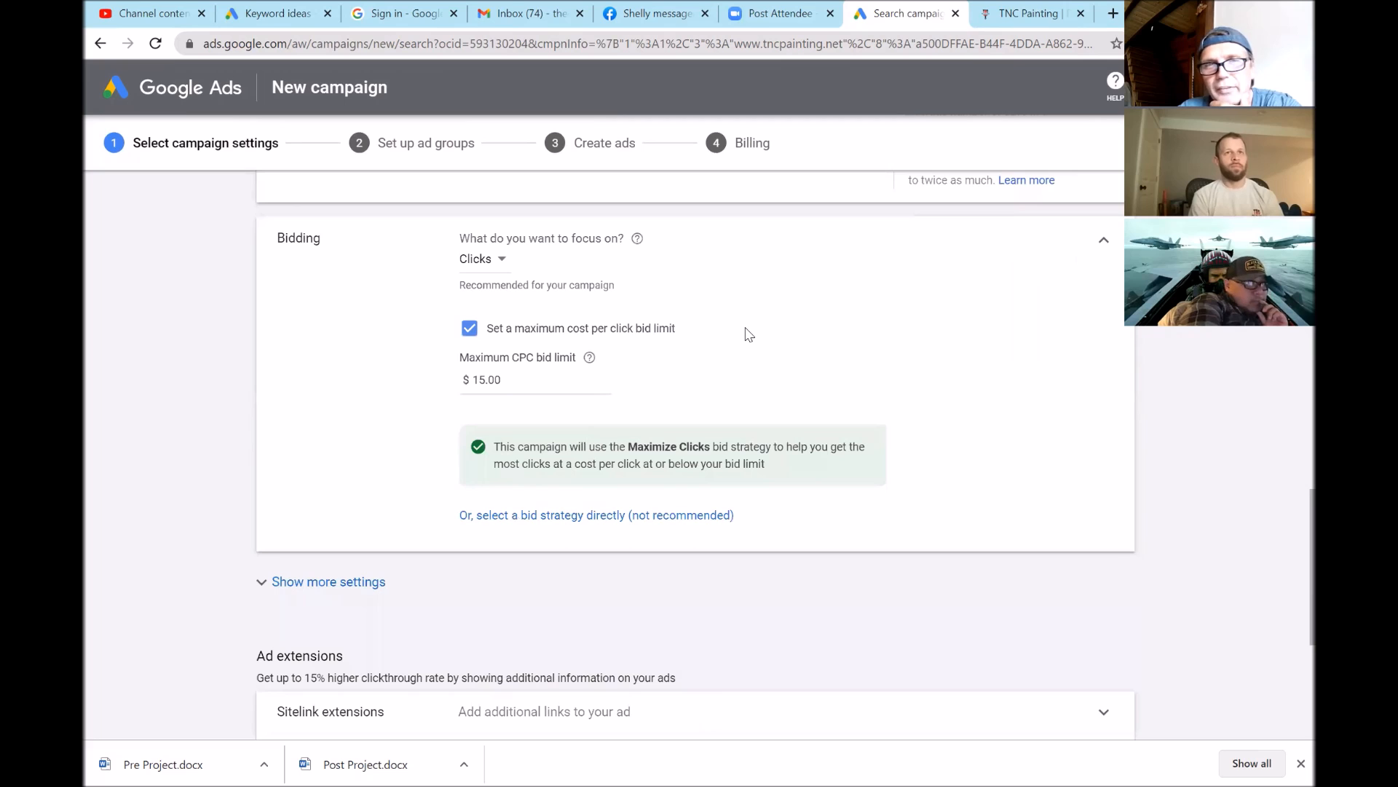
pyautogui.scroll(-1, 749, 334)
pyautogui.scroll(-2, 748, 334)
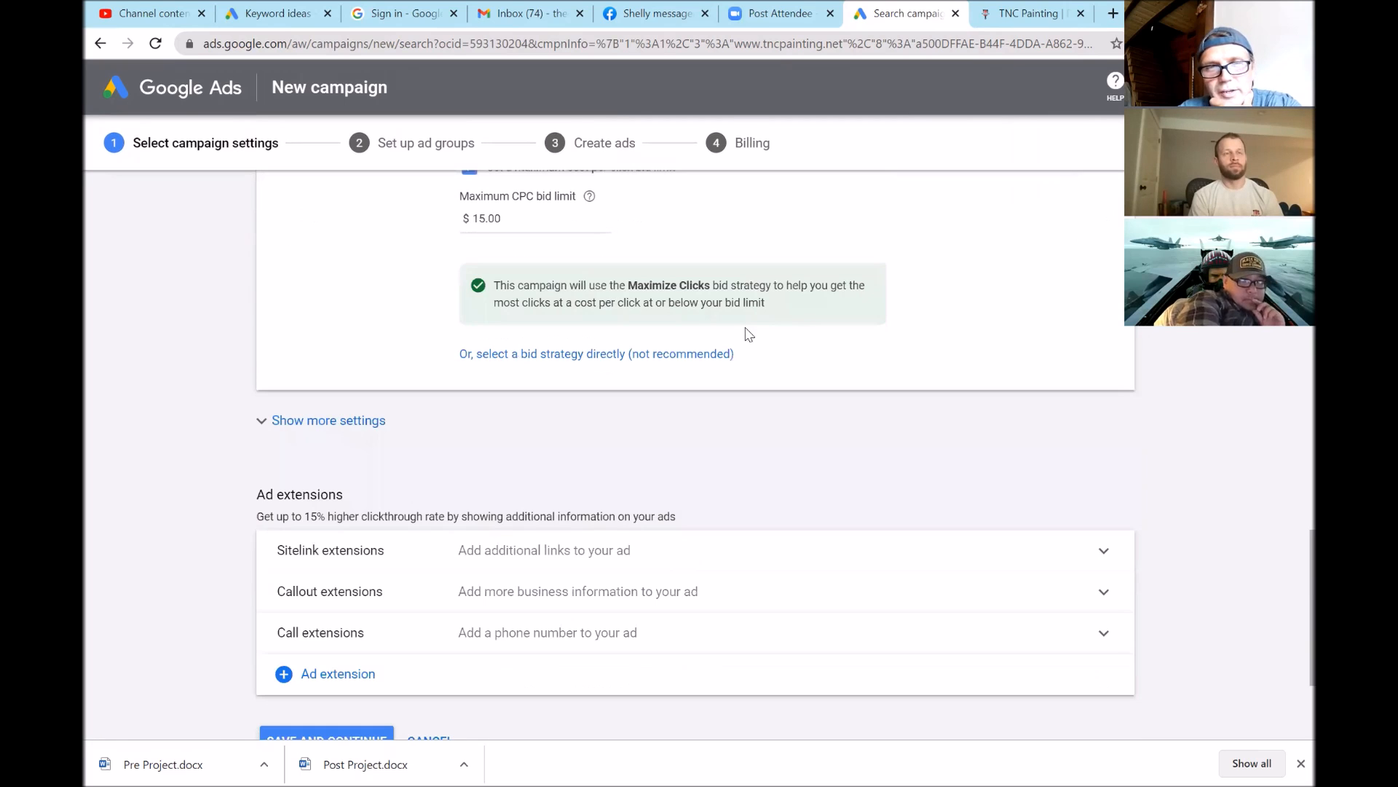
pyautogui.scroll(-2, 749, 334)
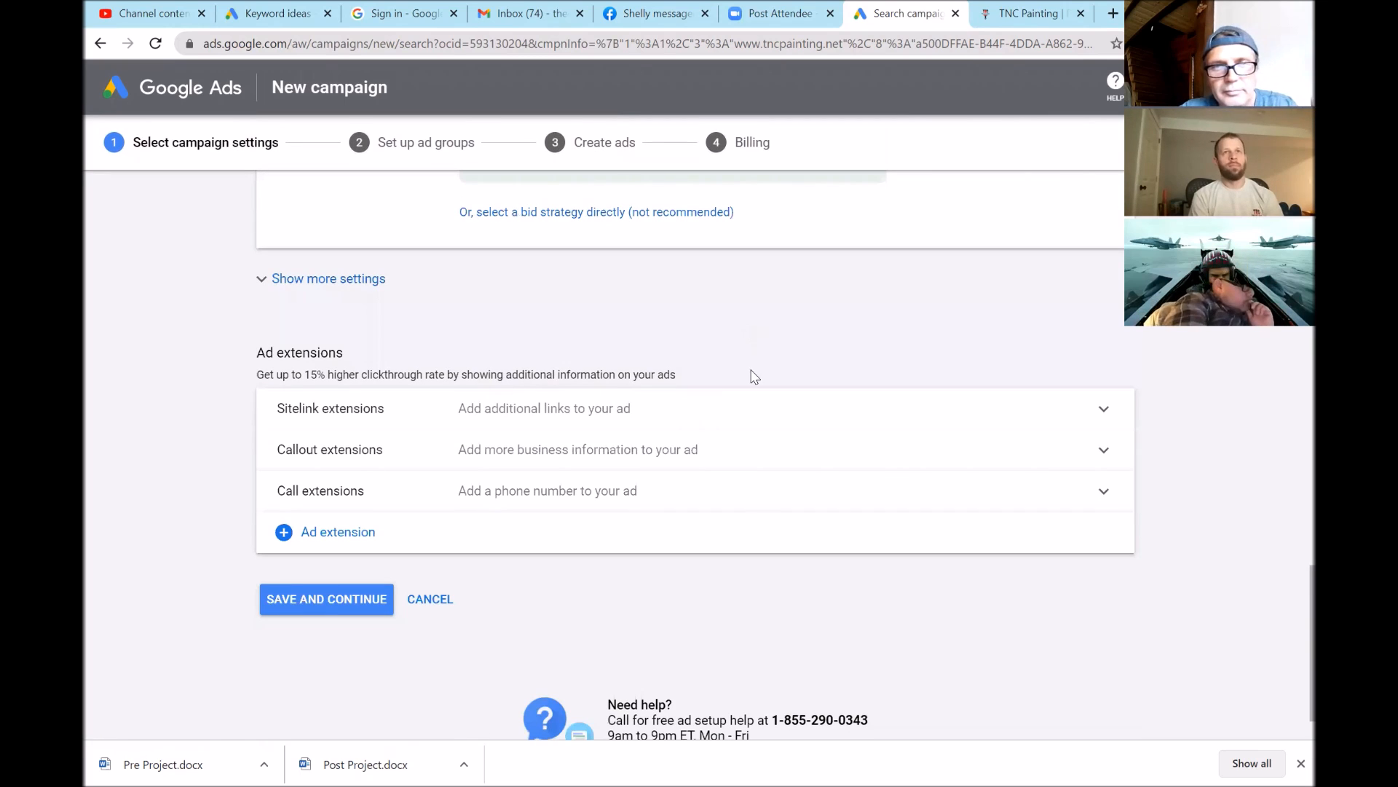
pyautogui.scroll(-1, 763, 503)
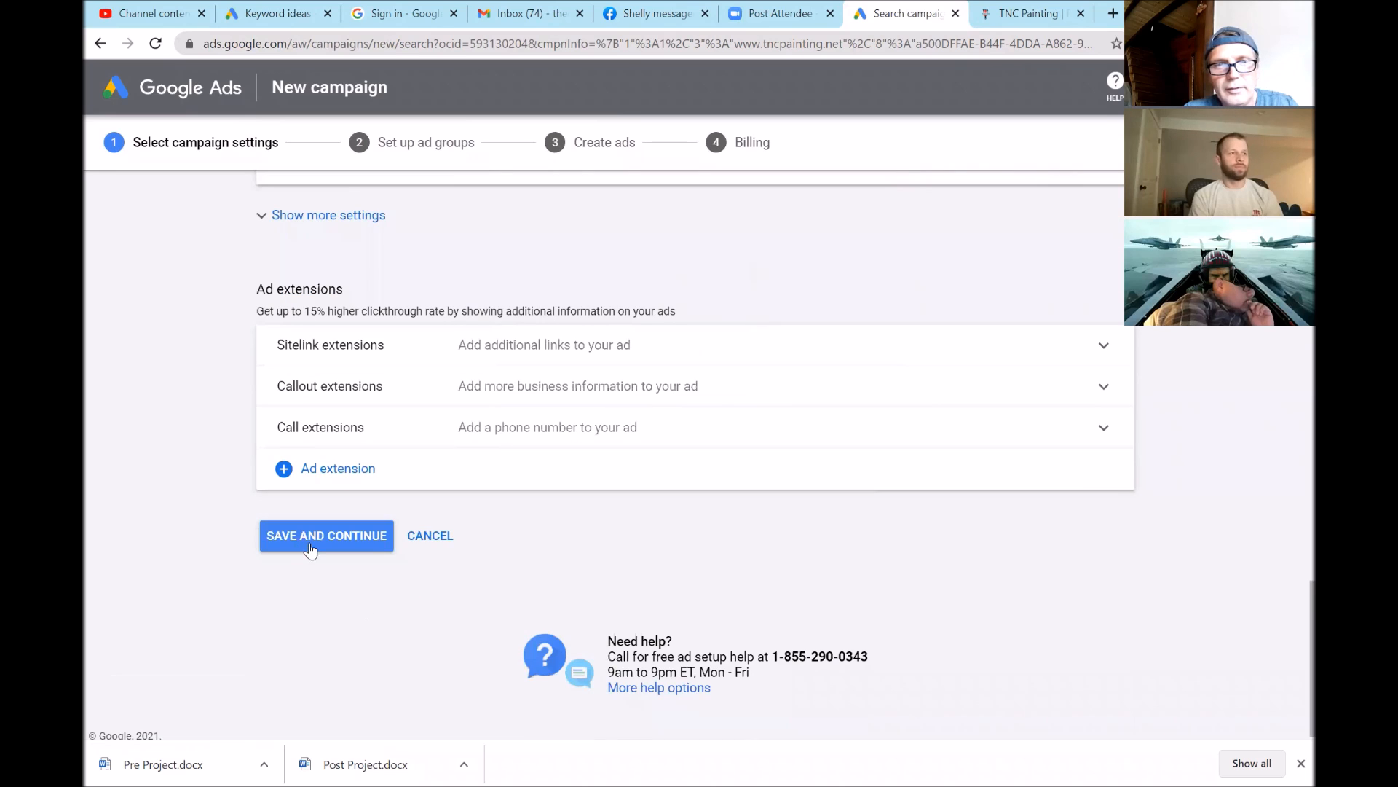
pyautogui.click(309, 542)
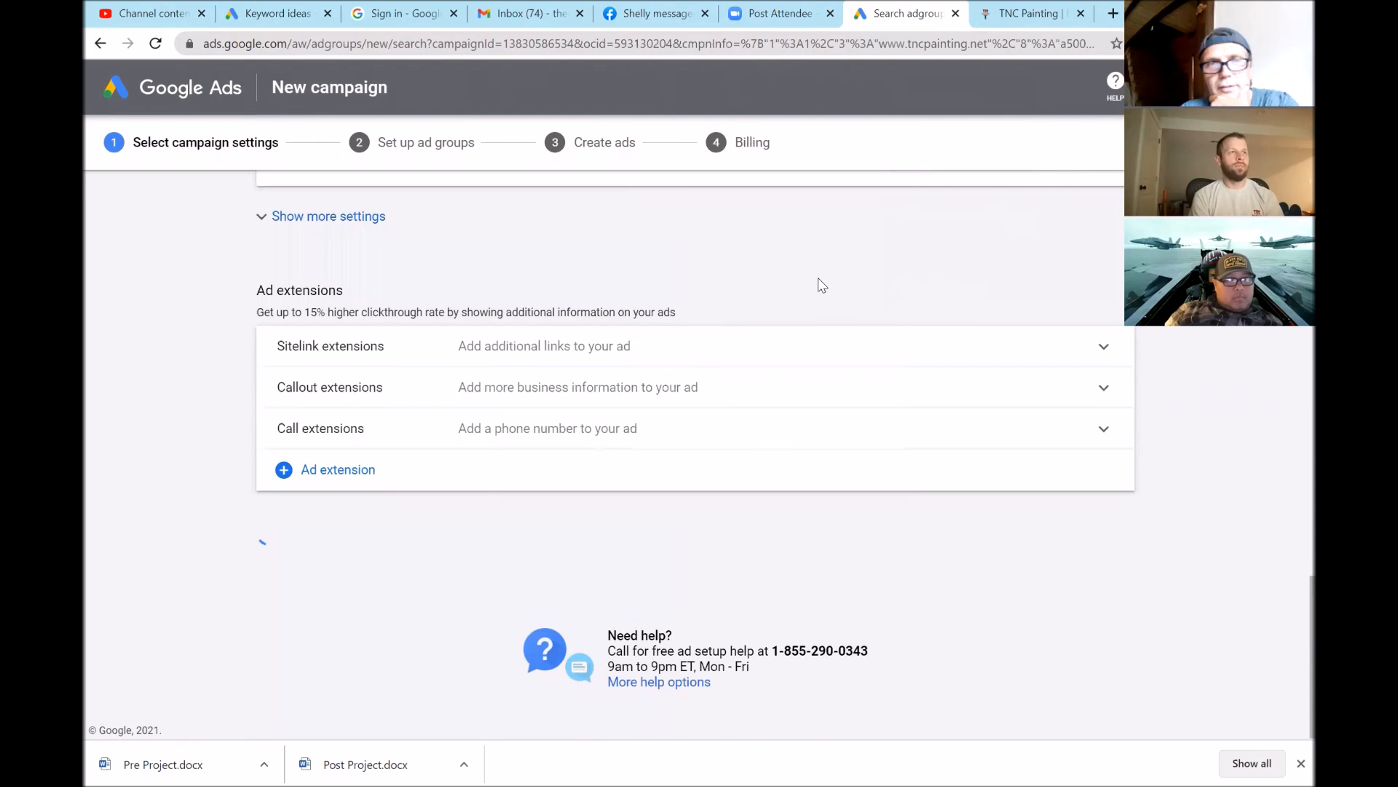
# Rename the ad group as "1st ad"
pyautogui.scroll(1, 819, 278)
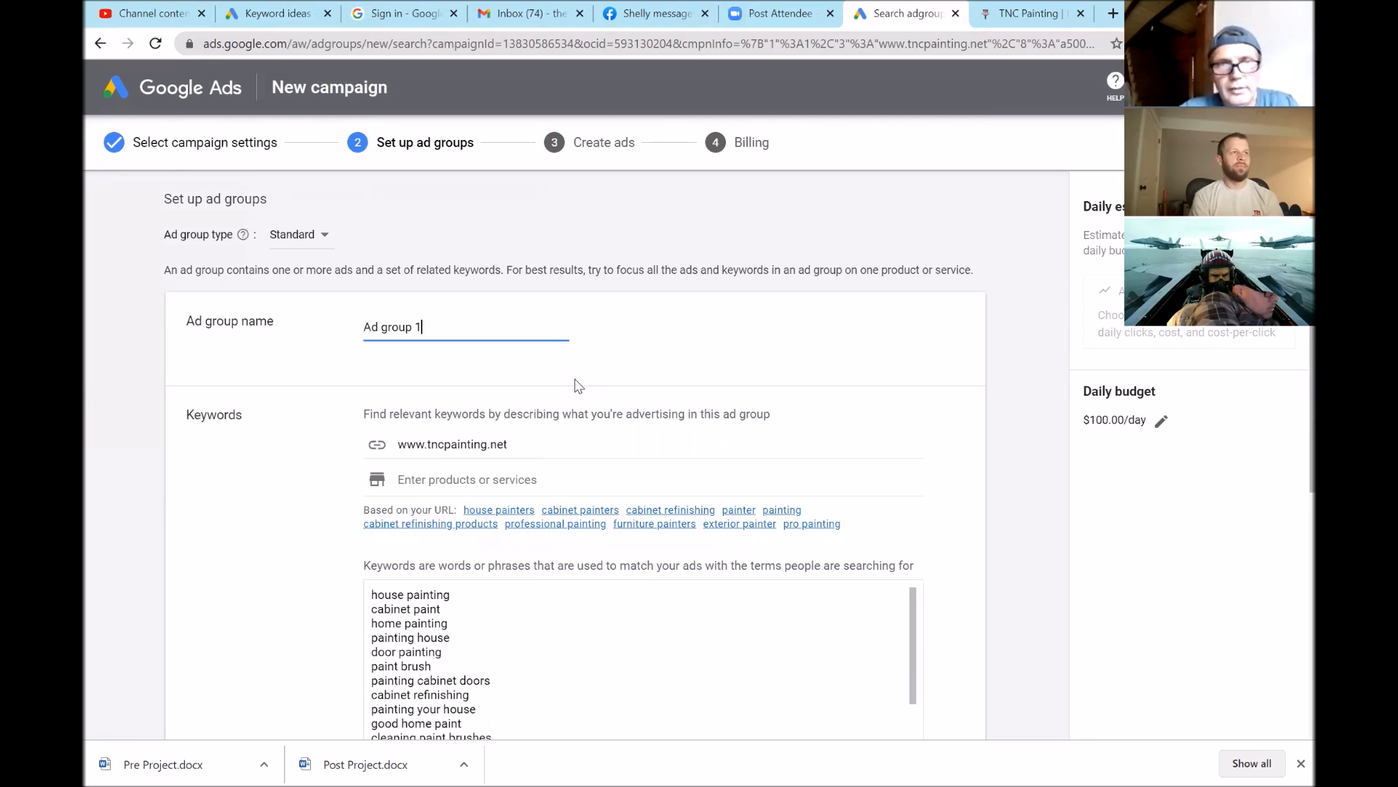
pyautogui.press('BackSpace')
pyautogui.press('BackSpace')
pyautogui.press('BackSpace')
pyautogui.press('BackSpace')
pyautogui.press('BackSpace')
pyautogui.press('BackSpace')
pyautogui.press('BackSpace')
pyautogui.press('BackSpace')
pyautogui.press('BackSpace')
pyautogui.press('BackSpace')
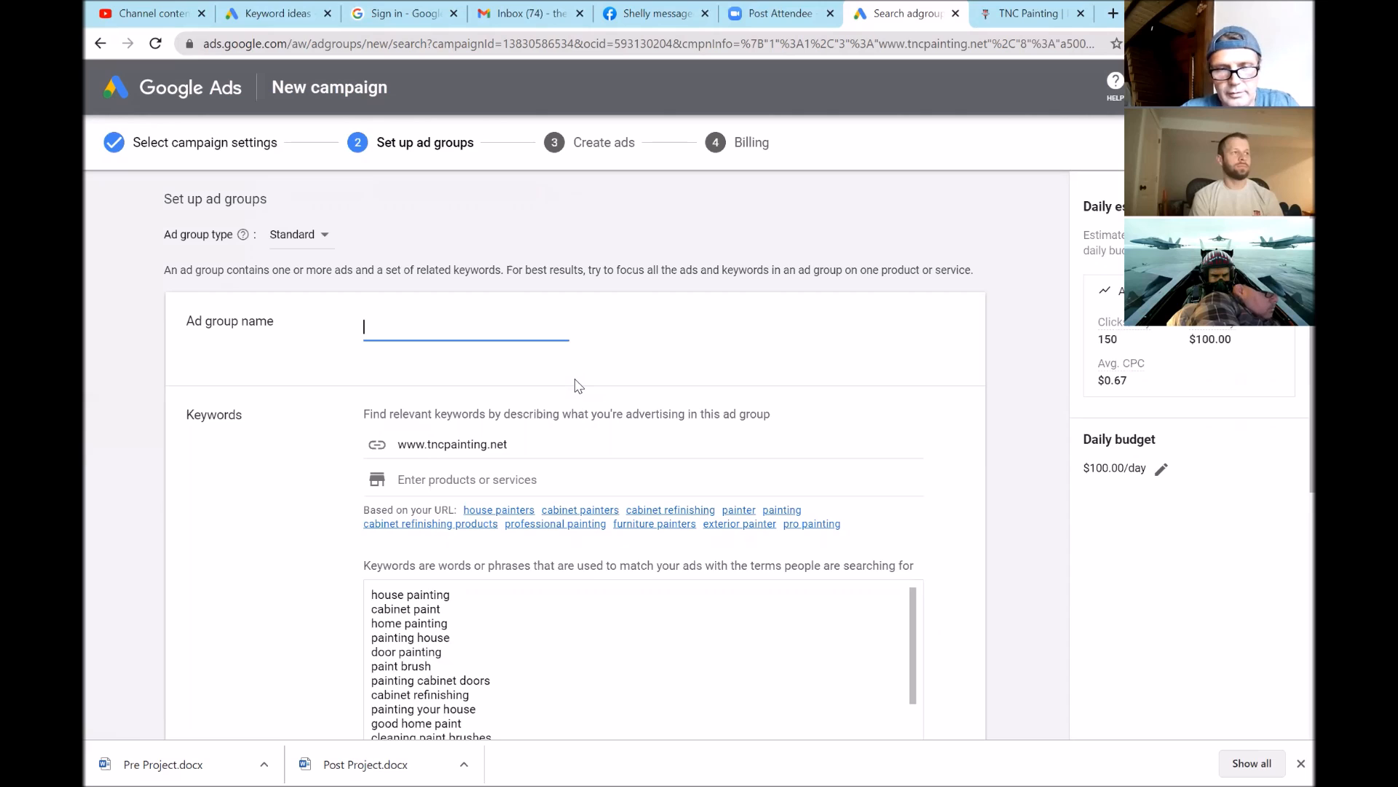
pyautogui.write('1st ad')
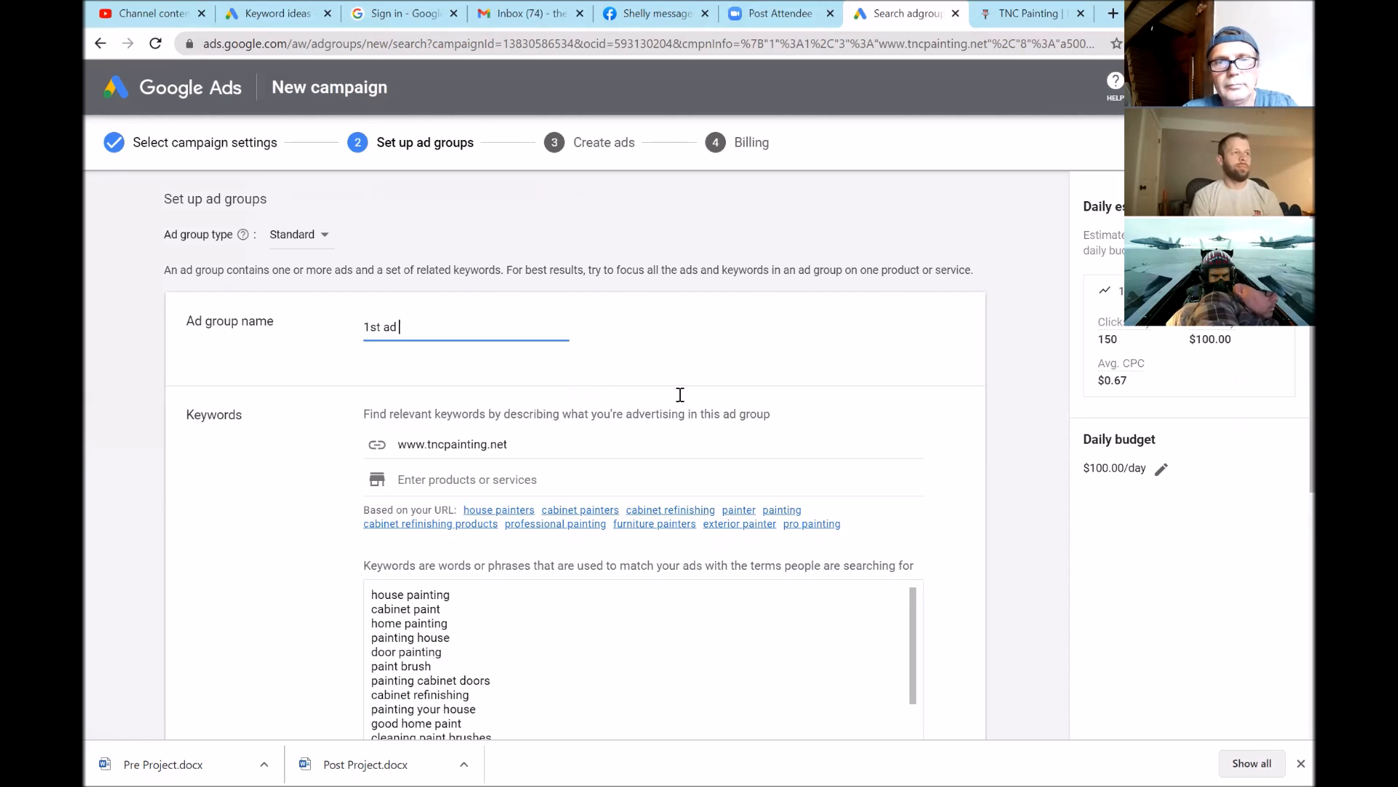
# Read through the ad group's list of suggested keywords and the match type notes beneath it
pyautogui.scroll(-1, 678, 393)
pyautogui.scroll(-2, 681, 397)
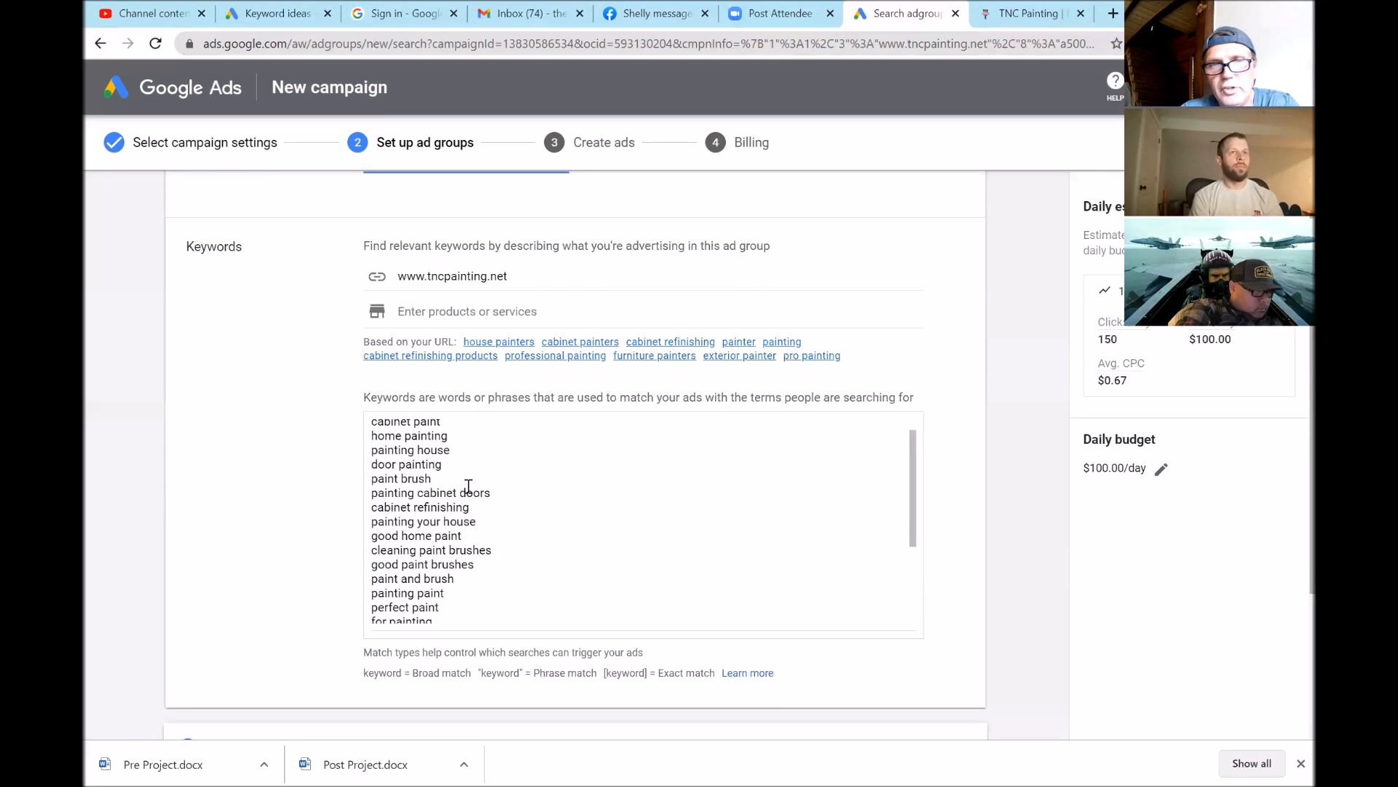
pyautogui.scroll(1, 467, 481)
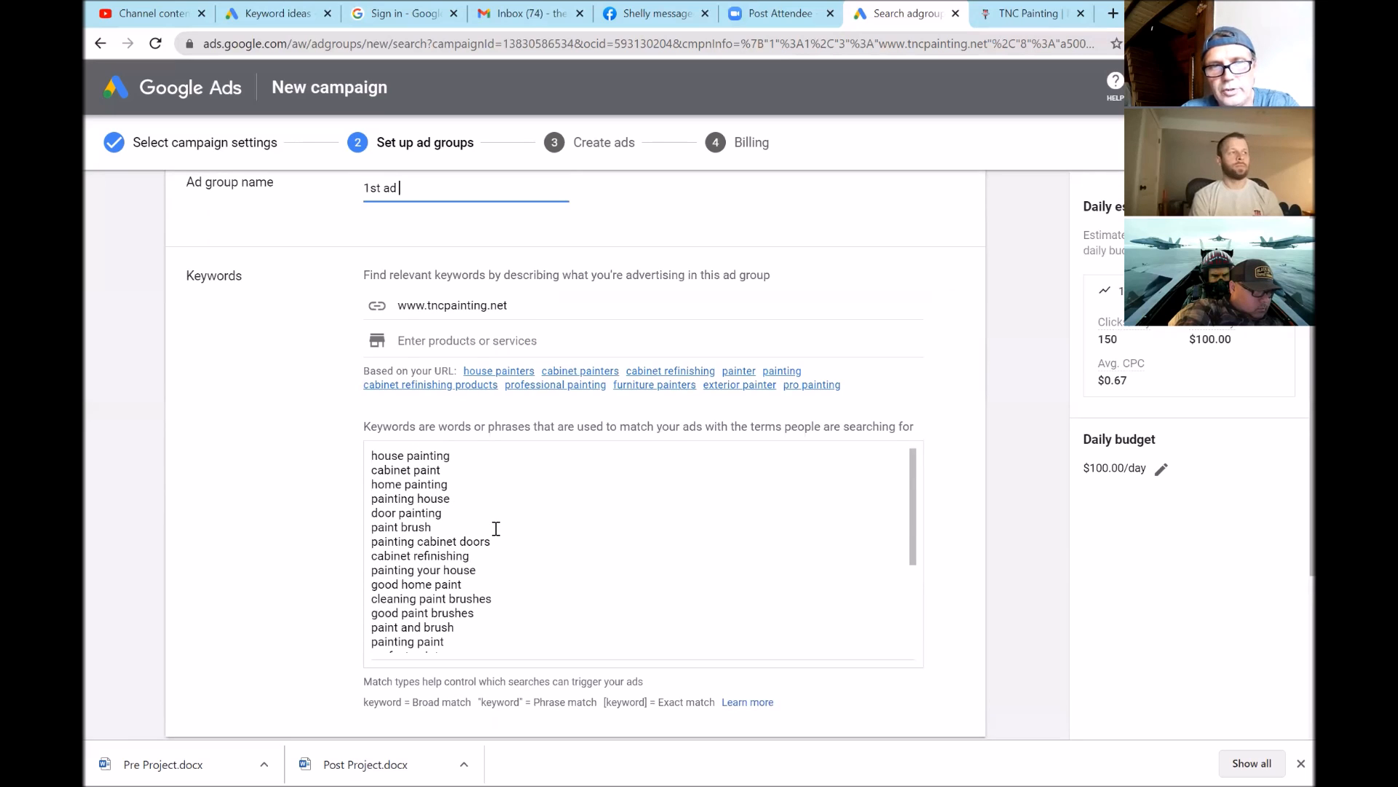
pyautogui.scroll(-1, 496, 528)
pyautogui.scroll(-1, 496, 528)
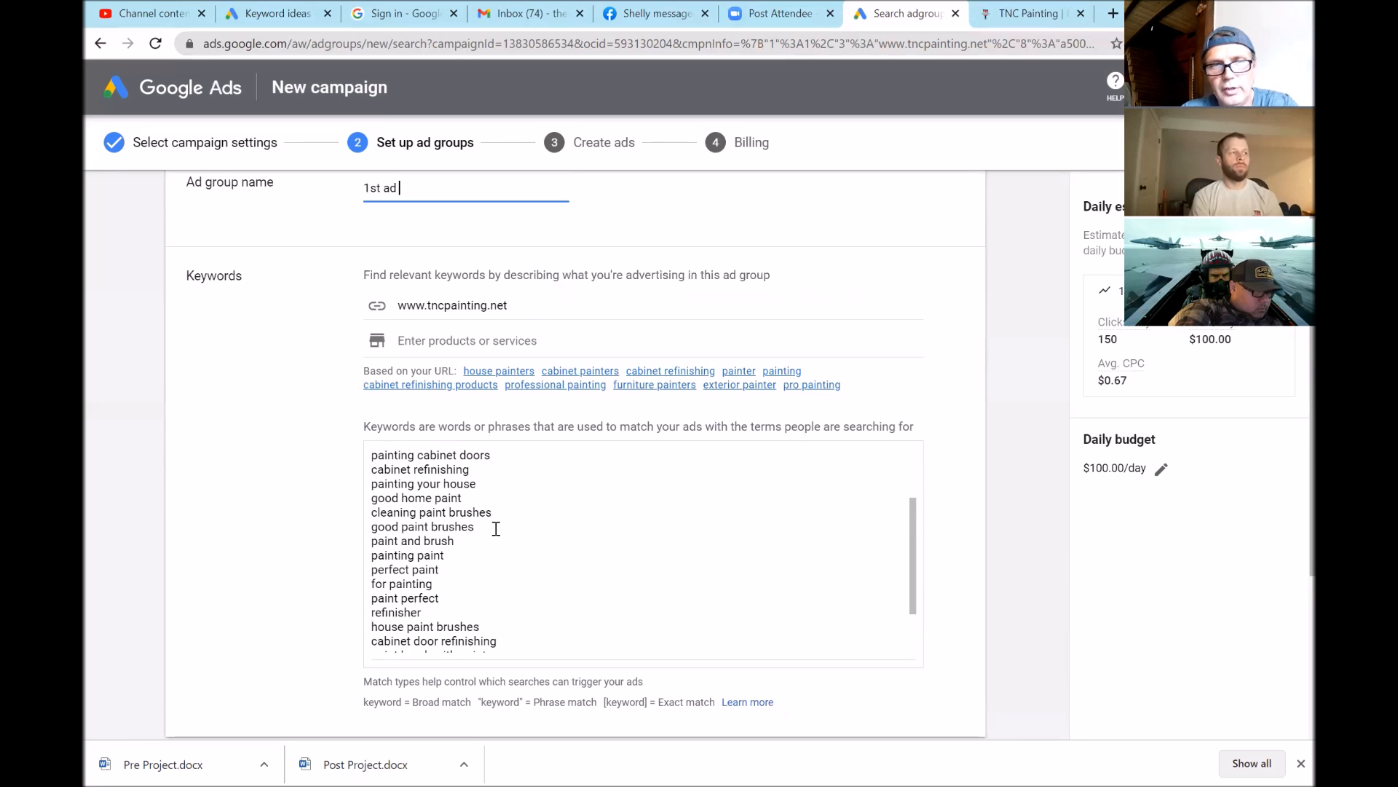
pyautogui.scroll(-1, 496, 528)
pyautogui.scroll(-1, 496, 528)
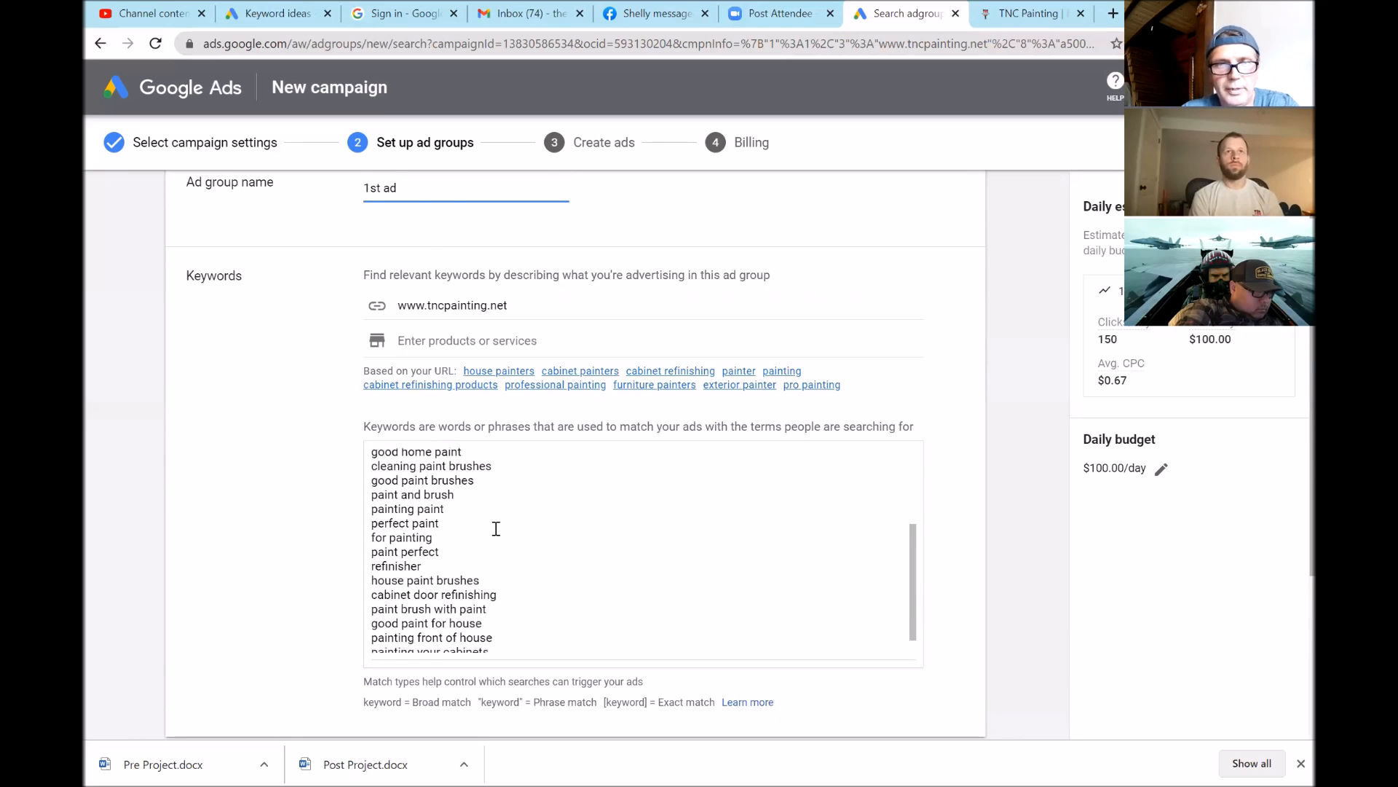
pyautogui.scroll(-2, 496, 528)
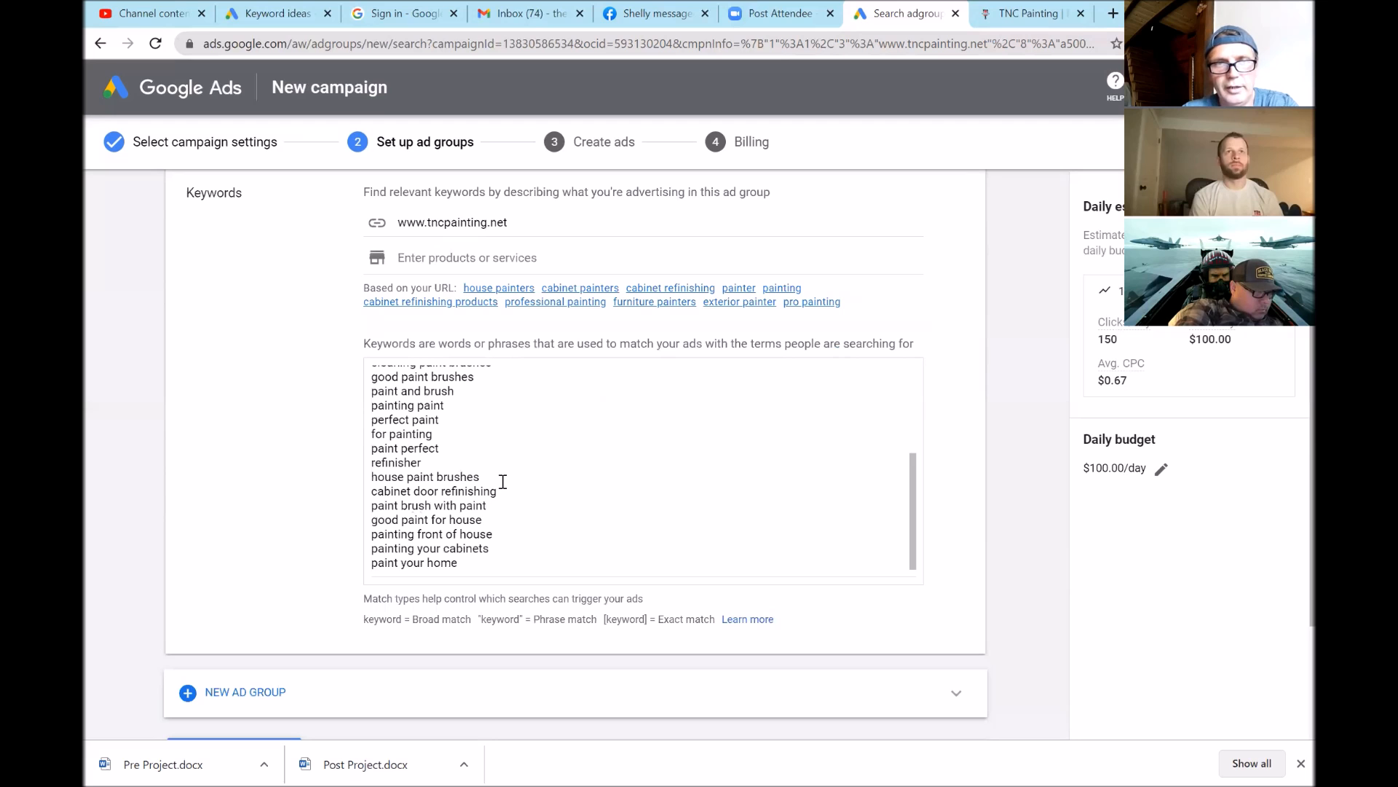
pyautogui.scroll(-1, 522, 492)
pyautogui.scroll(6, 522, 493)
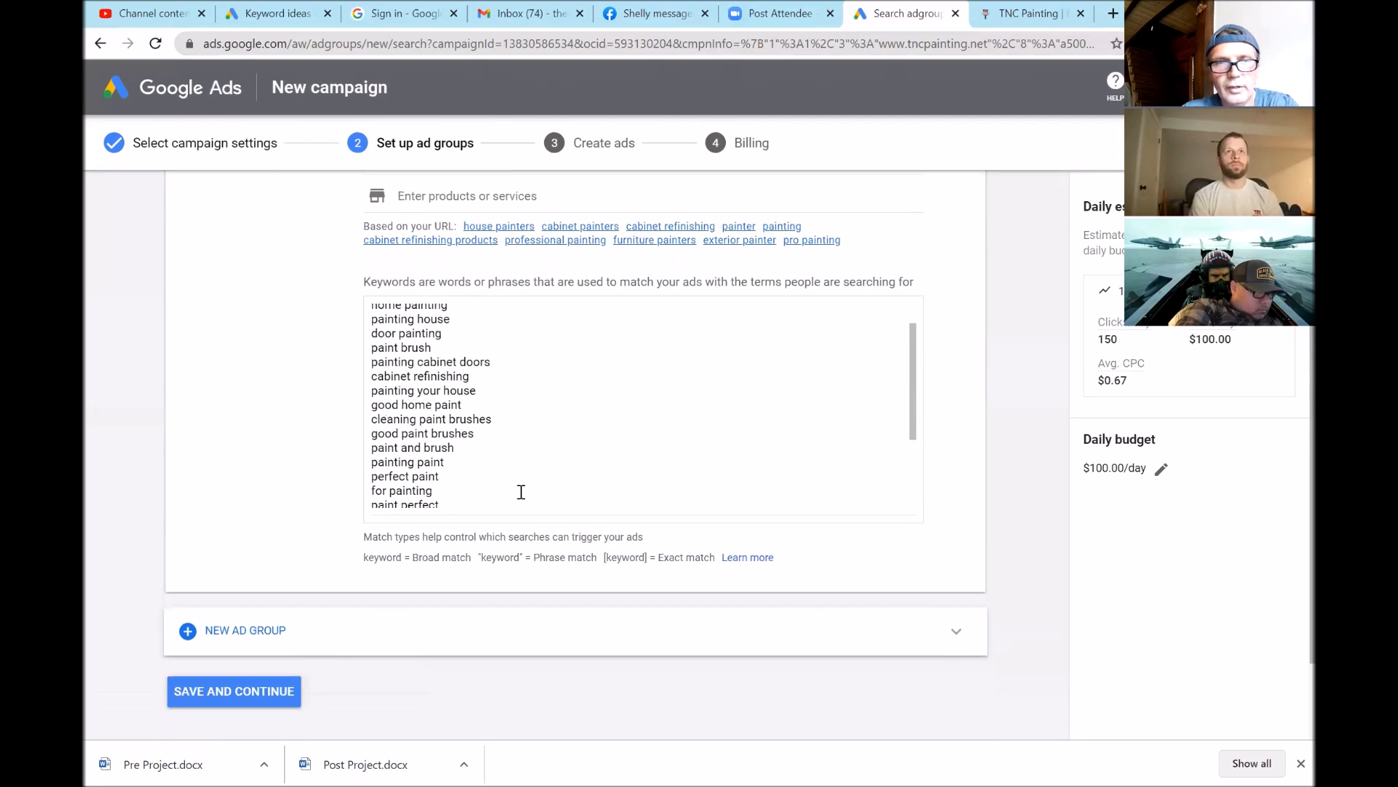
pyautogui.scroll(1, 521, 493)
pyautogui.scroll(-1, 521, 493)
pyautogui.scroll(-6, 521, 492)
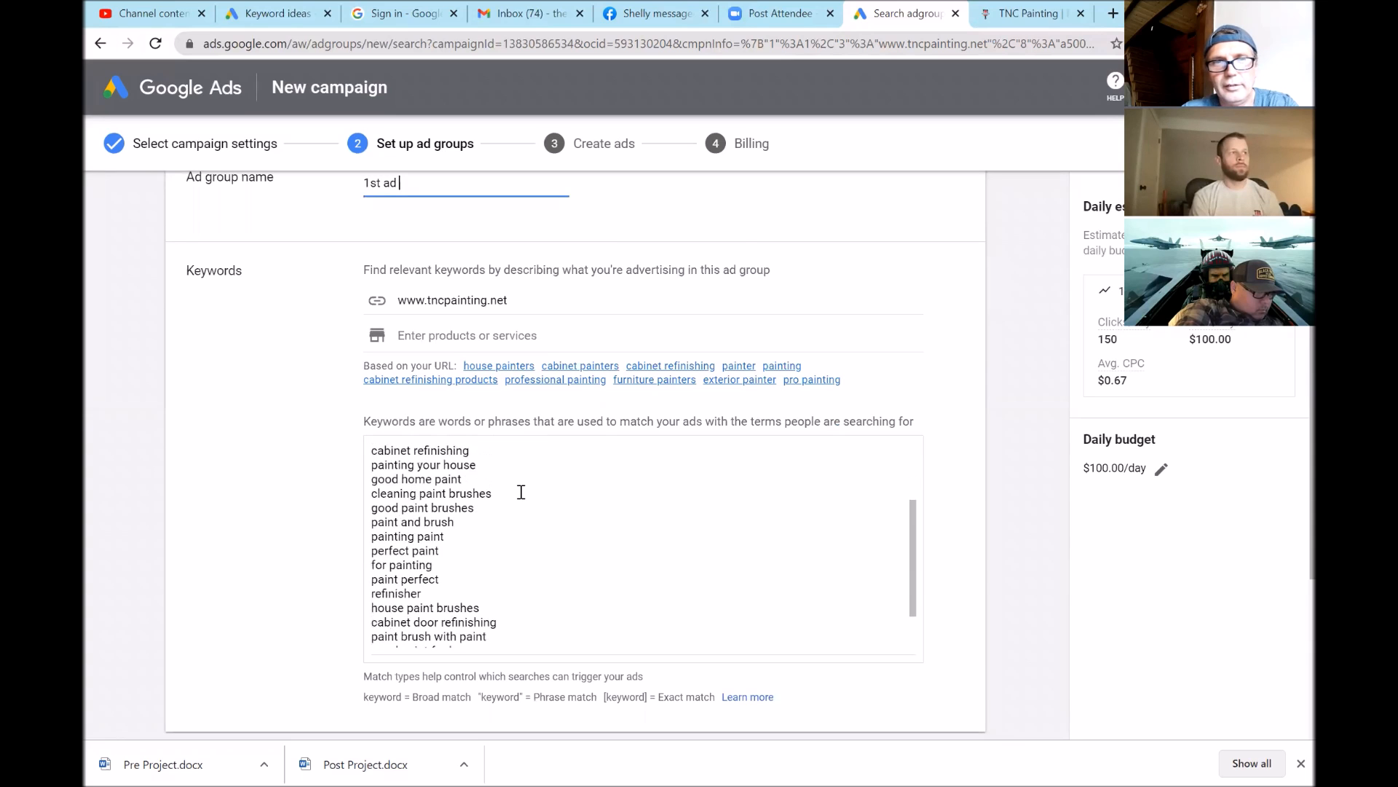
pyautogui.scroll(-2, 521, 493)
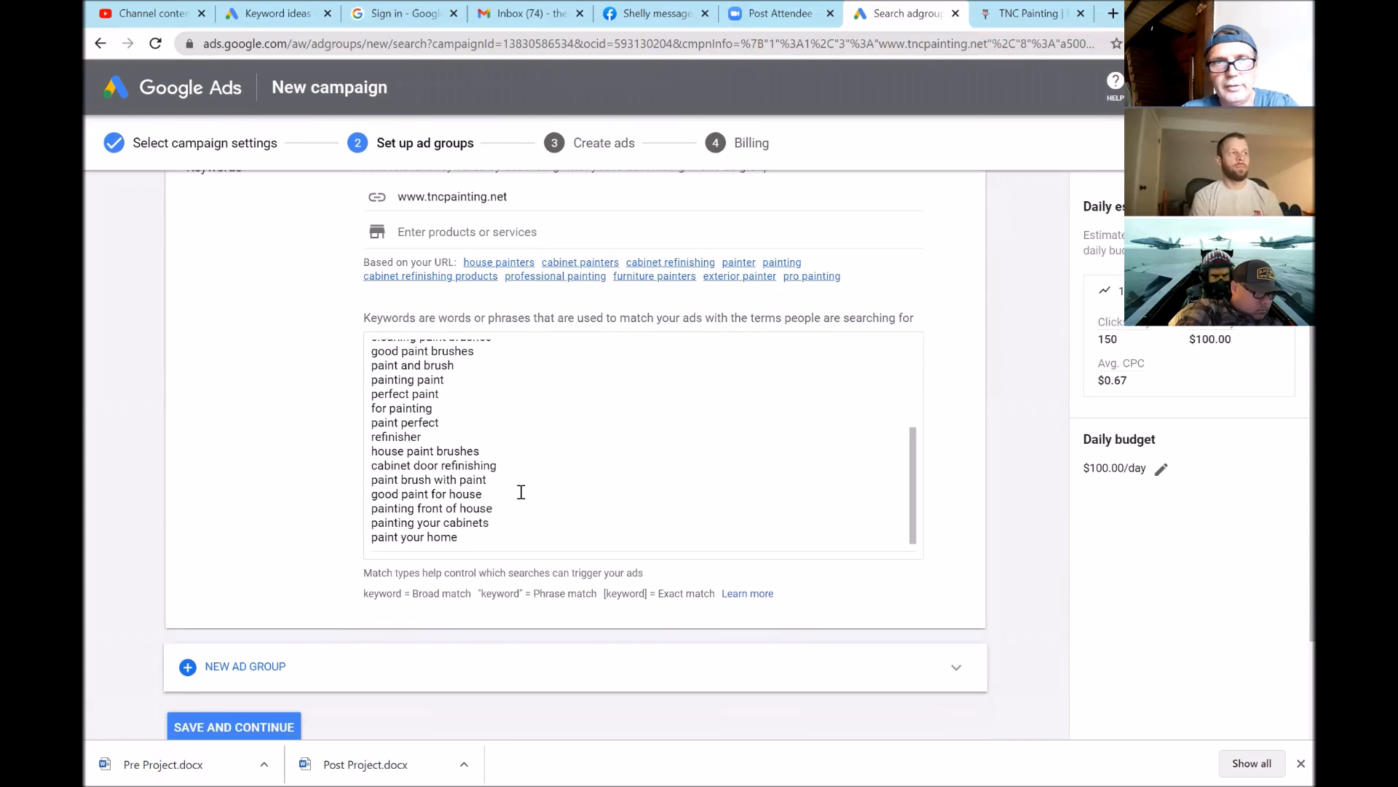
# Save the ad group with its suggested keywords and continue to creating the responsive search ad
pyautogui.click(275, 718)
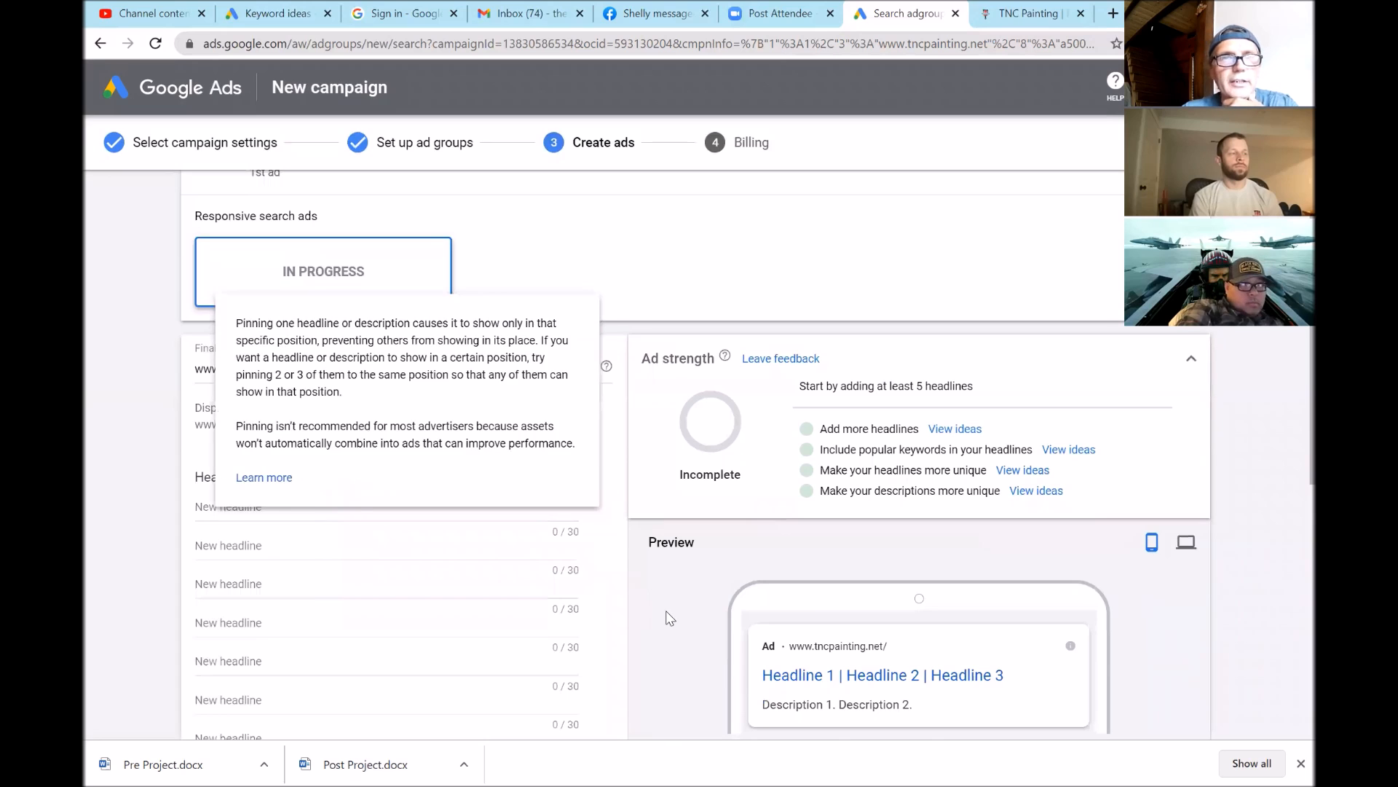
pyautogui.scroll(-1, 665, 610)
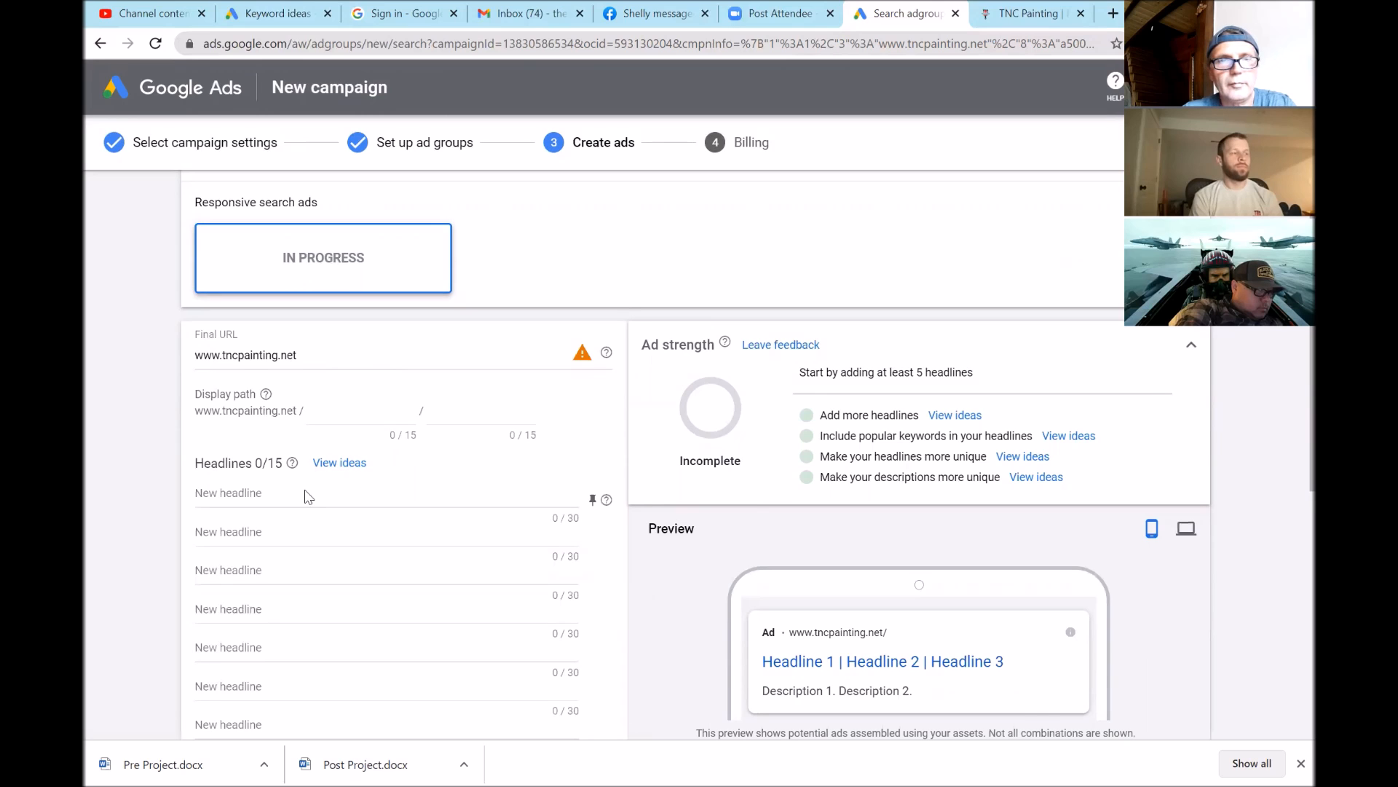
pyautogui.scroll(-1, 306, 490)
pyautogui.scroll(-1, 306, 489)
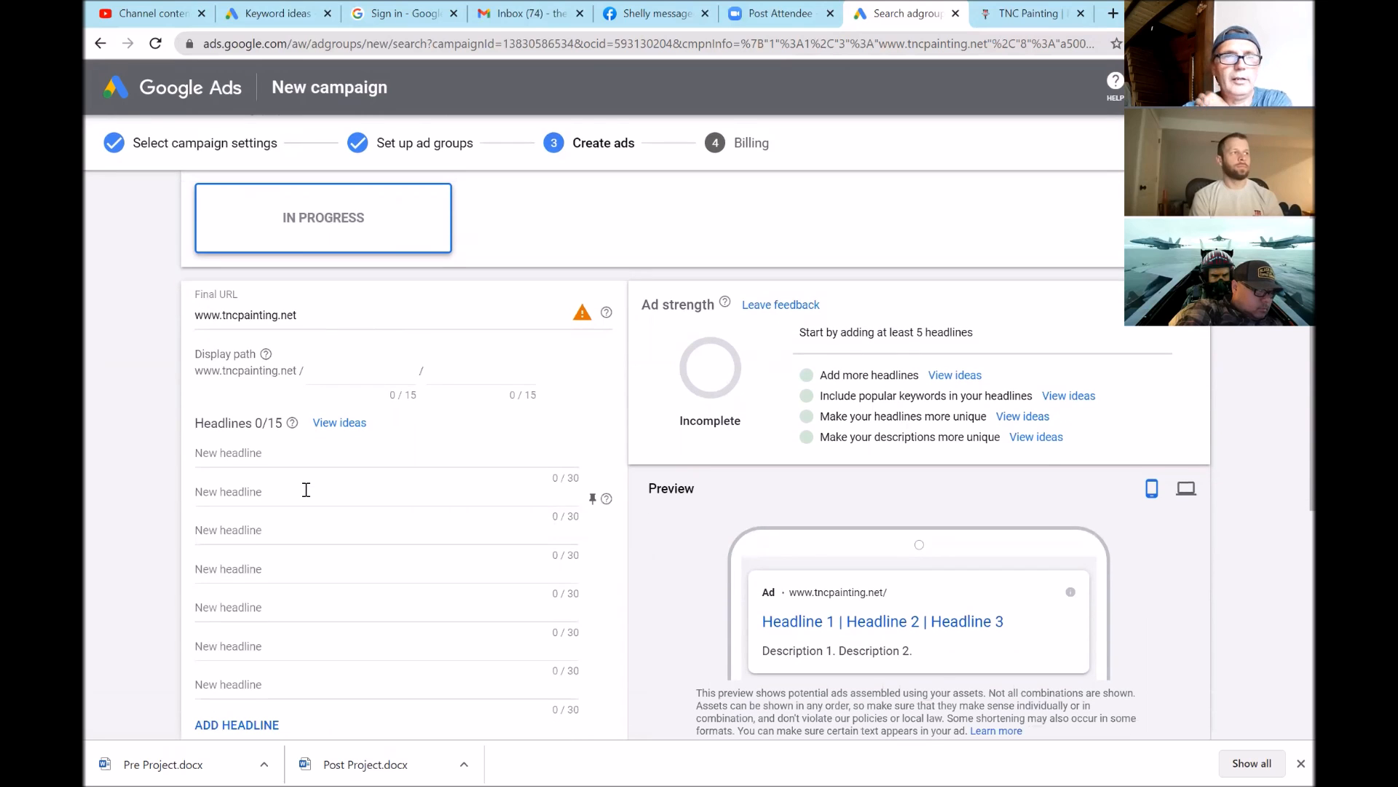
# Enter "Family Owned and Operated 2012" as the first headline of the responsive search ad
pyautogui.click(280, 458)
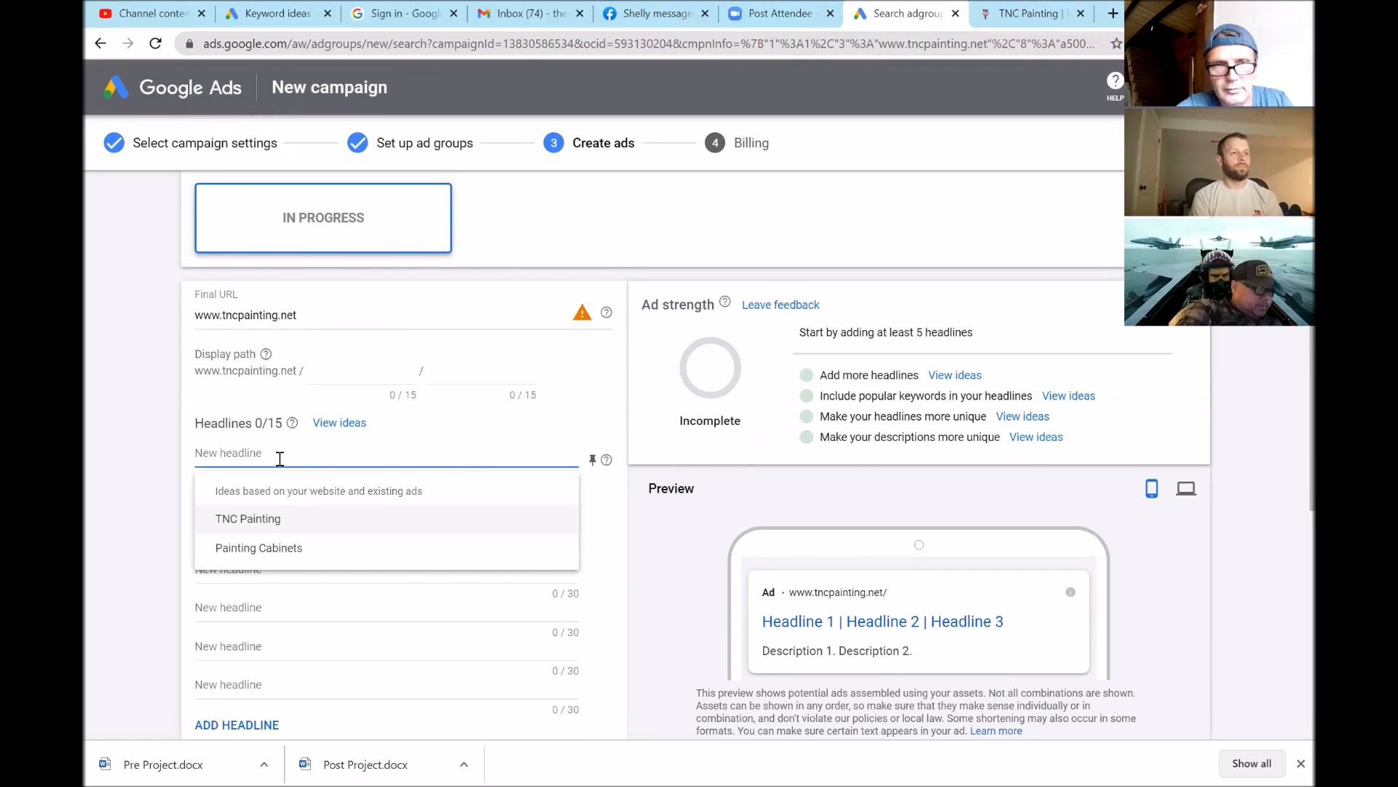
pyautogui.write('Fam')
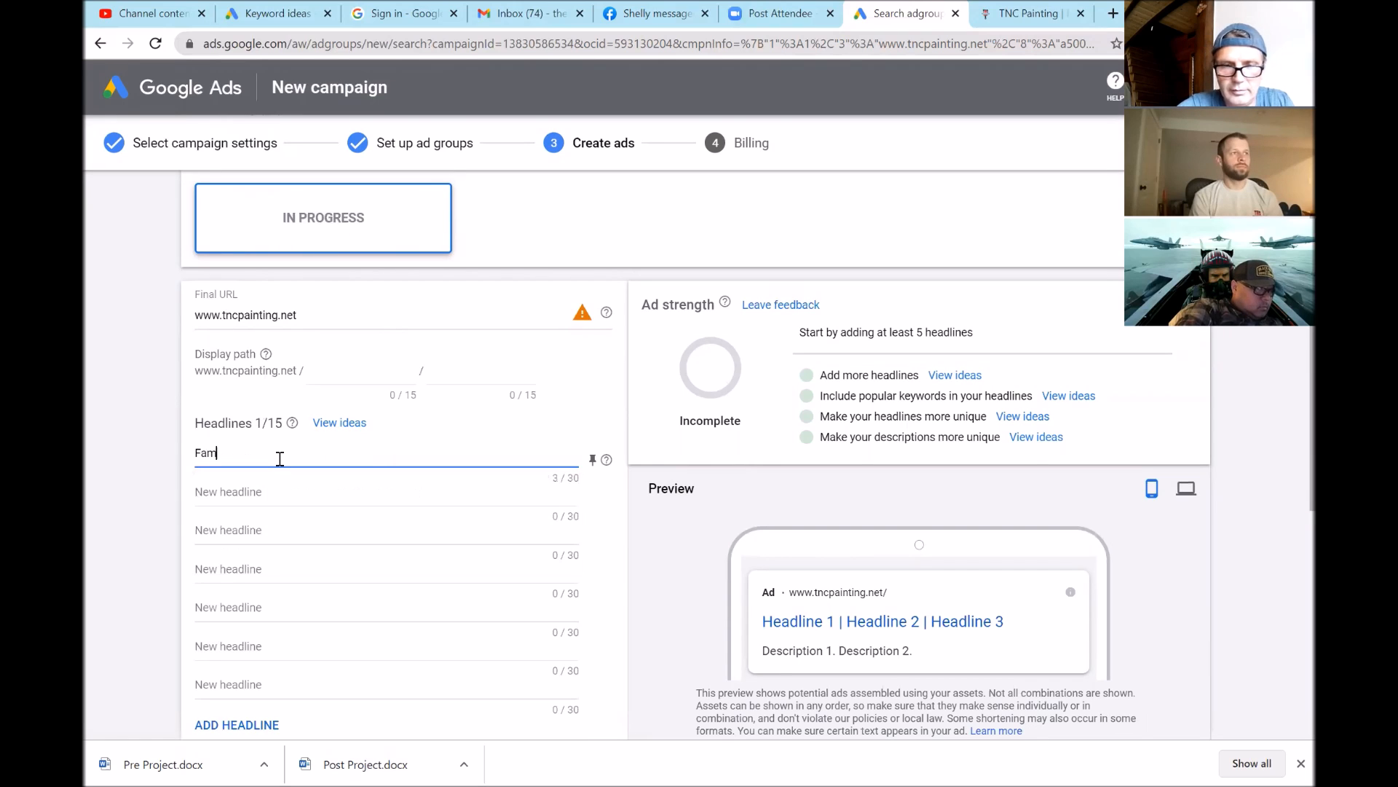
pyautogui.write('ily Owned and Operated 2012')
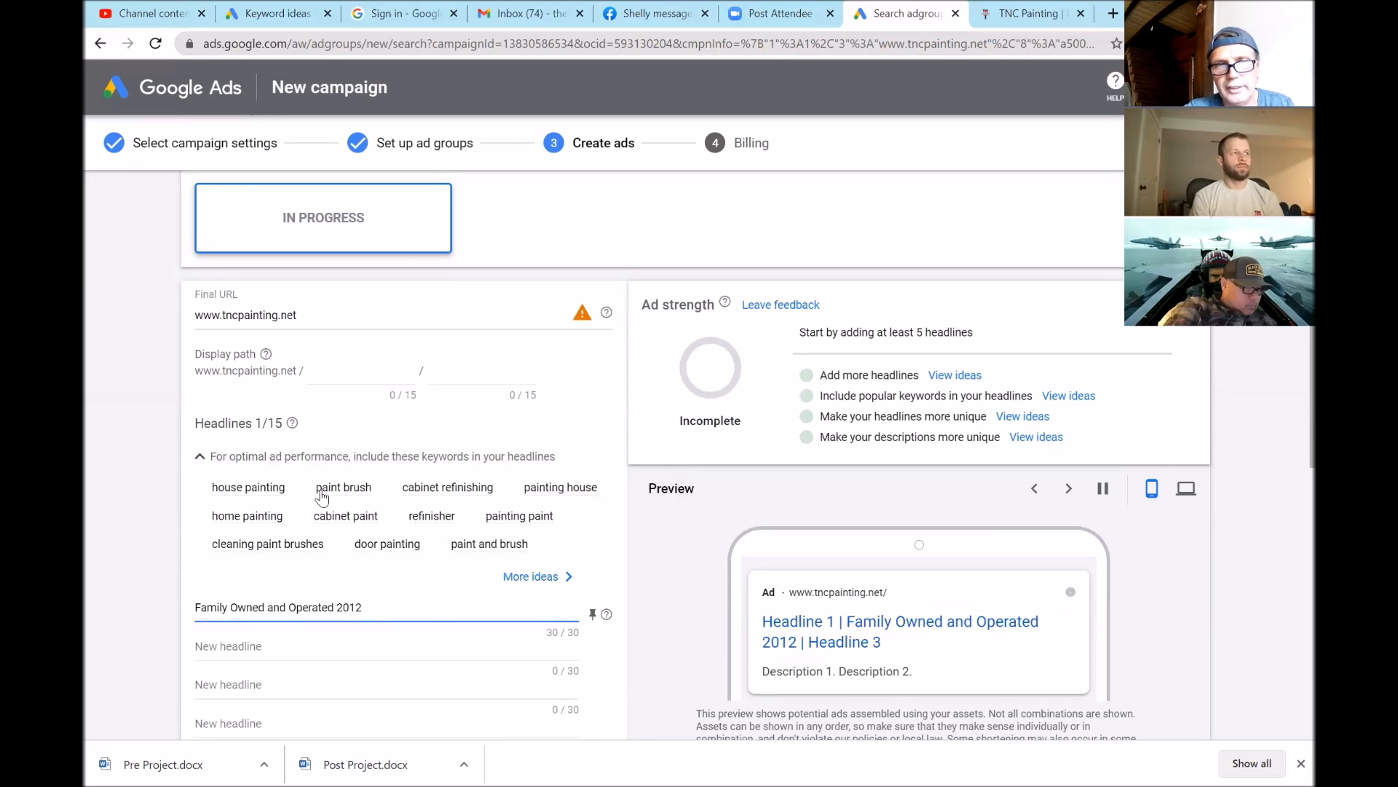
# Collapse the headline keyword suggestions and enter "The Most Trusted Painter" as the second headline
pyautogui.click(213, 460)
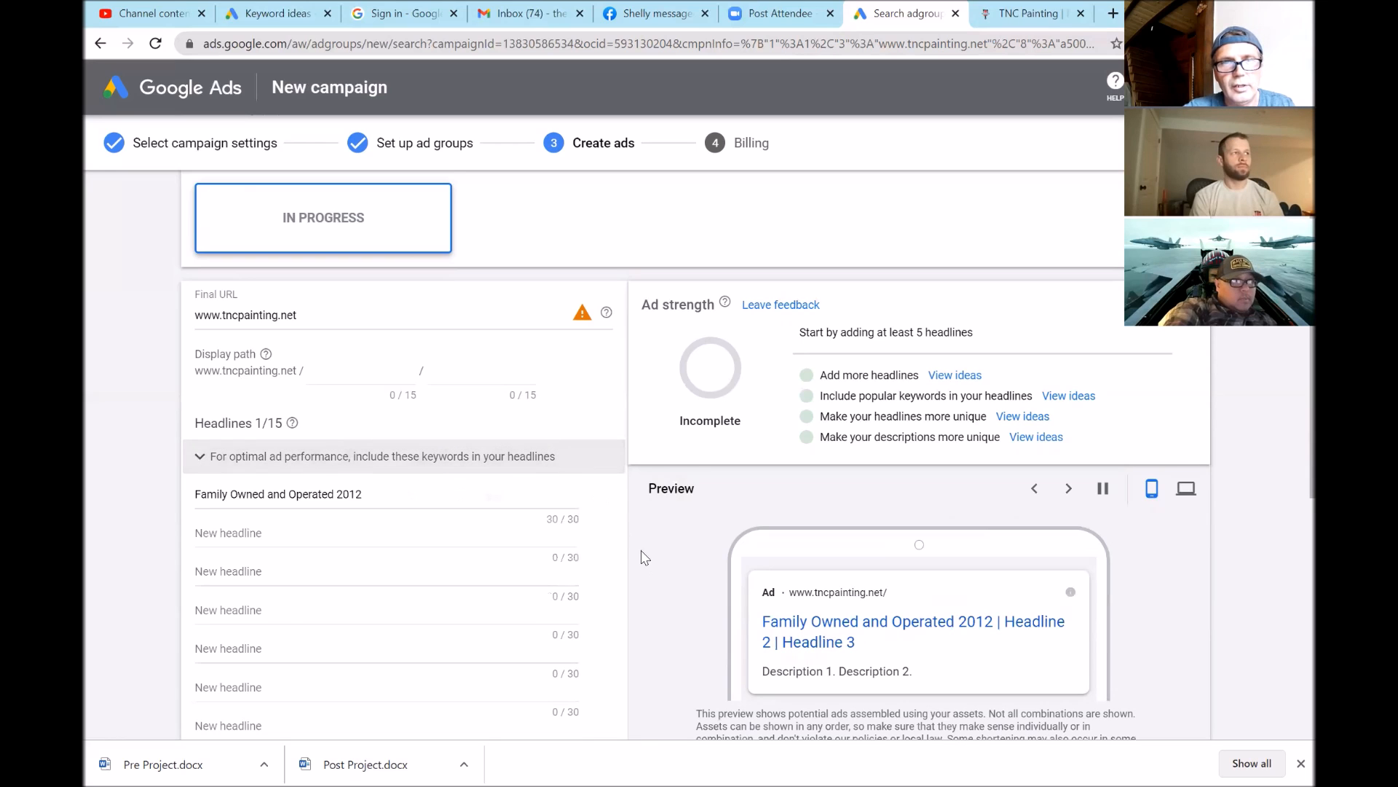
pyautogui.scroll(-1, 644, 558)
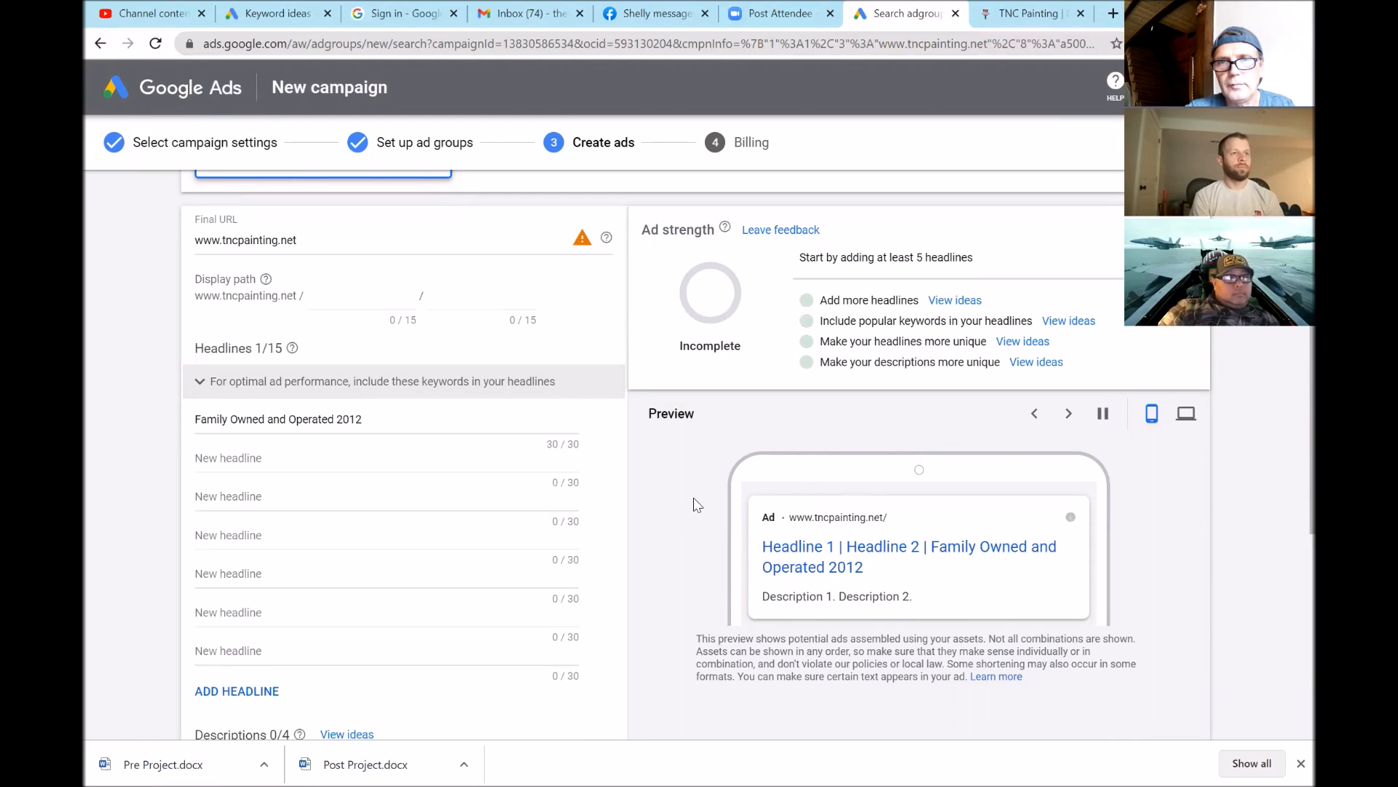
pyautogui.scroll(-1, 697, 504)
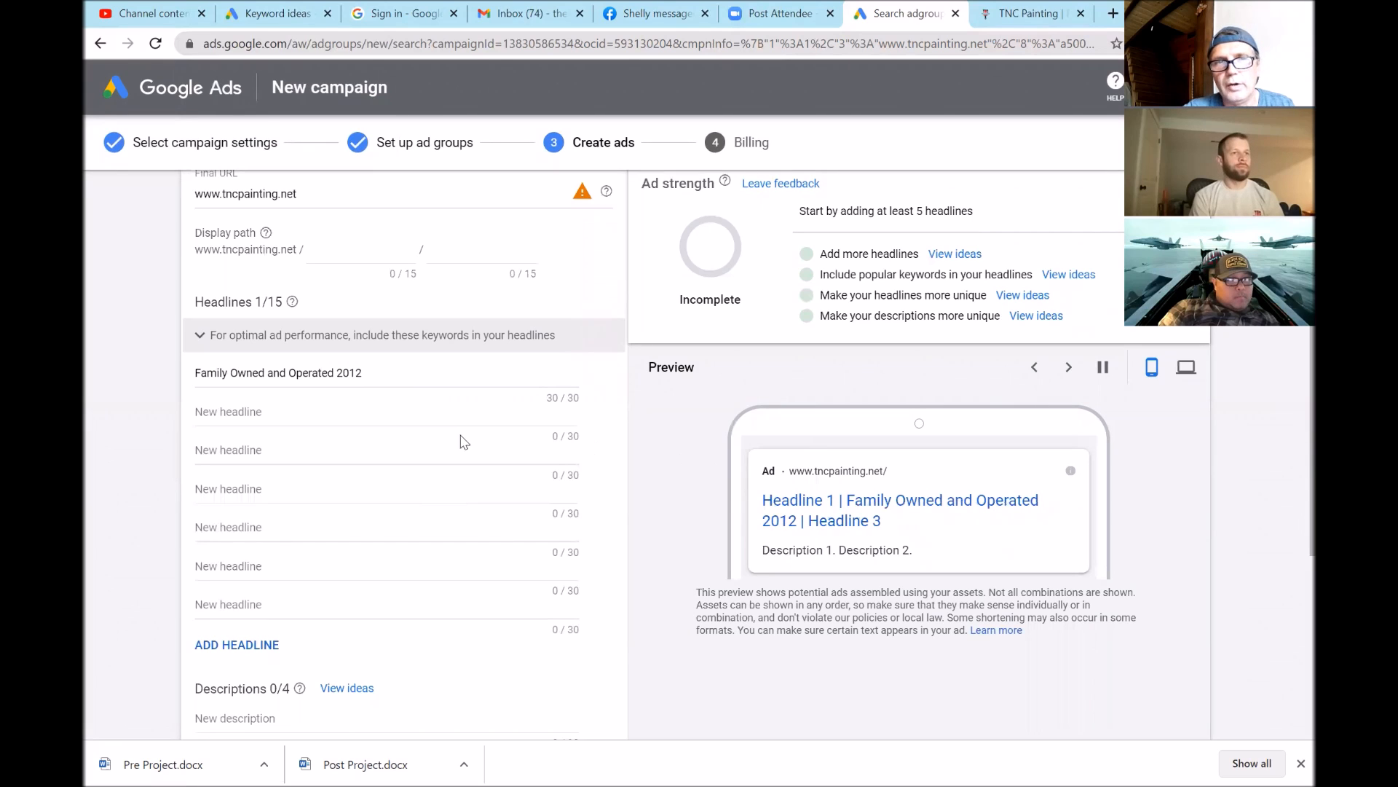
pyautogui.click(275, 410)
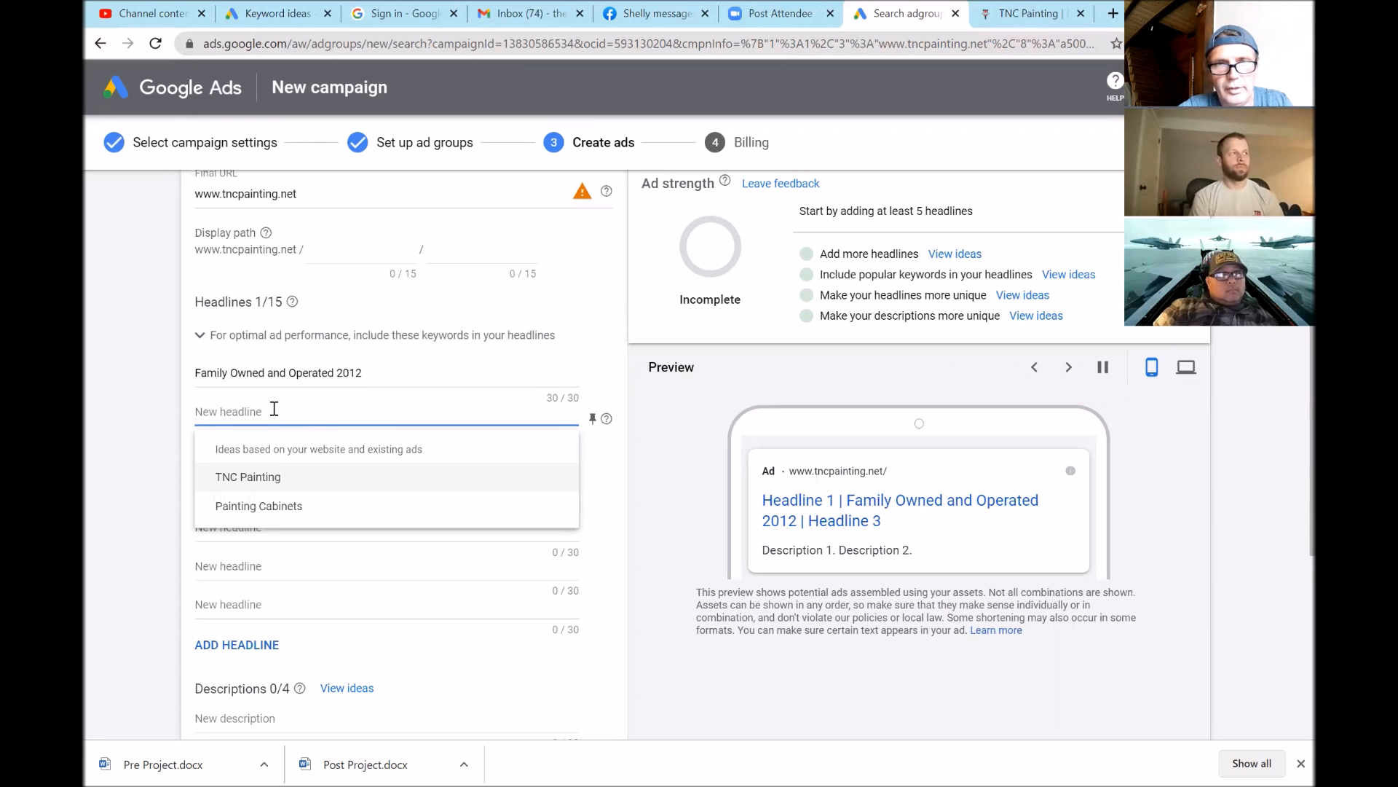
pyautogui.write('T')
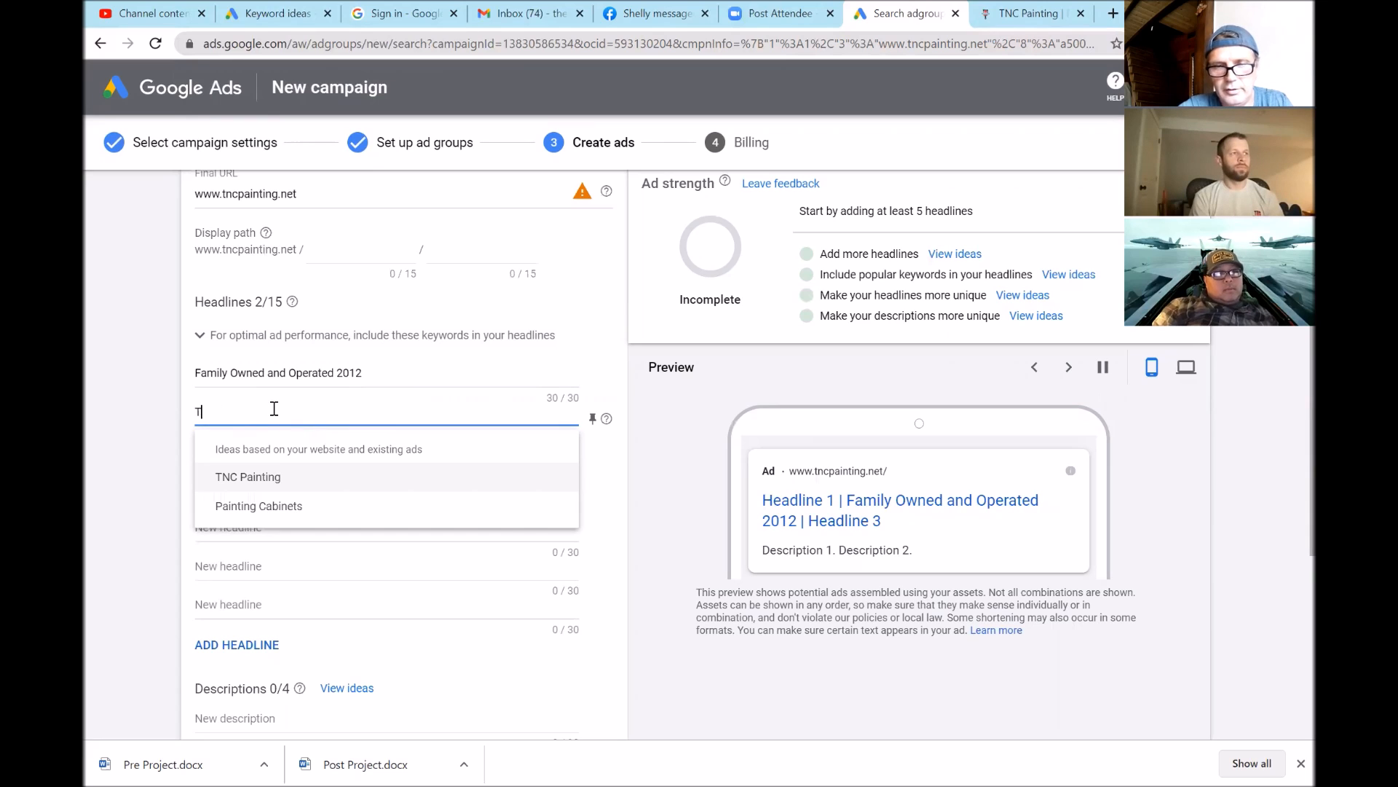
pyautogui.write('he Most Trusted')
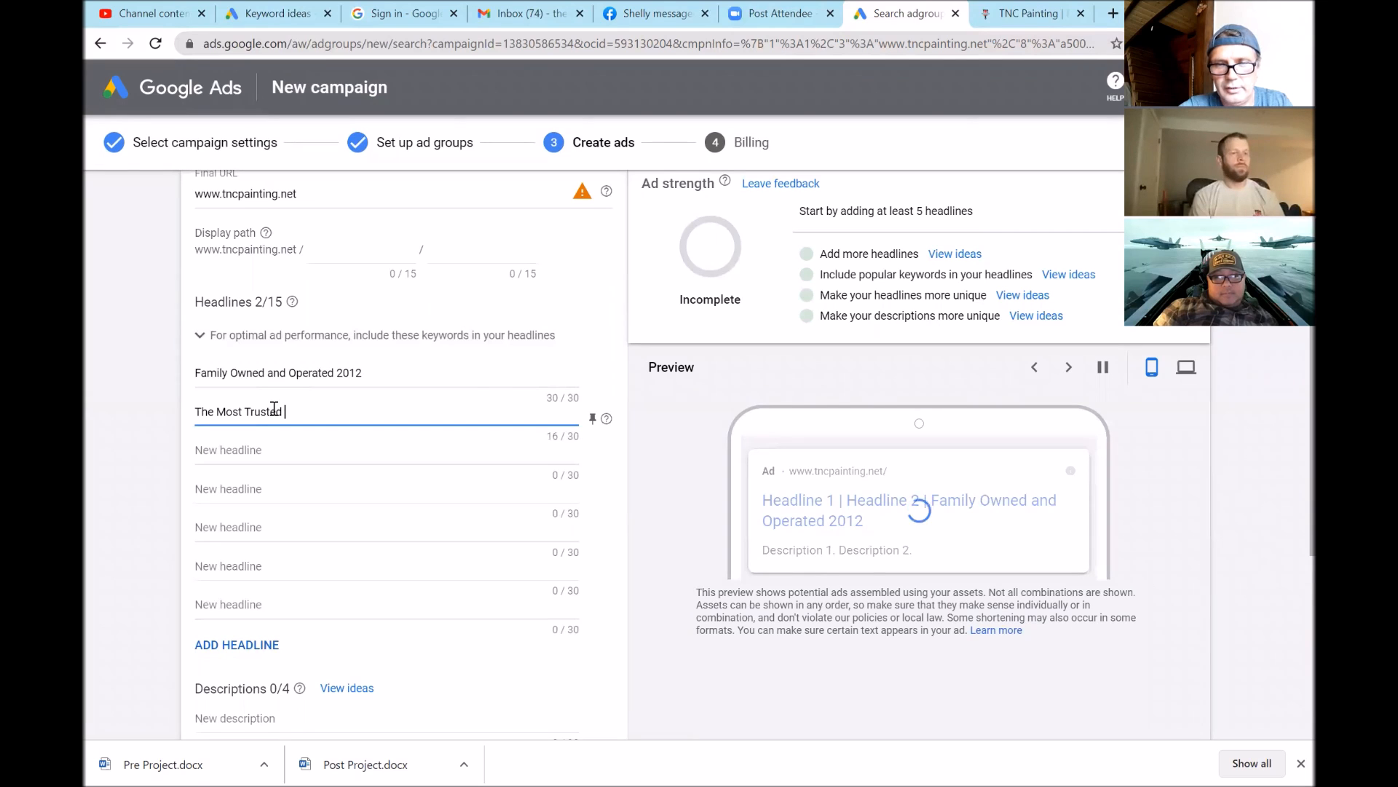
pyautogui.write('Painter')
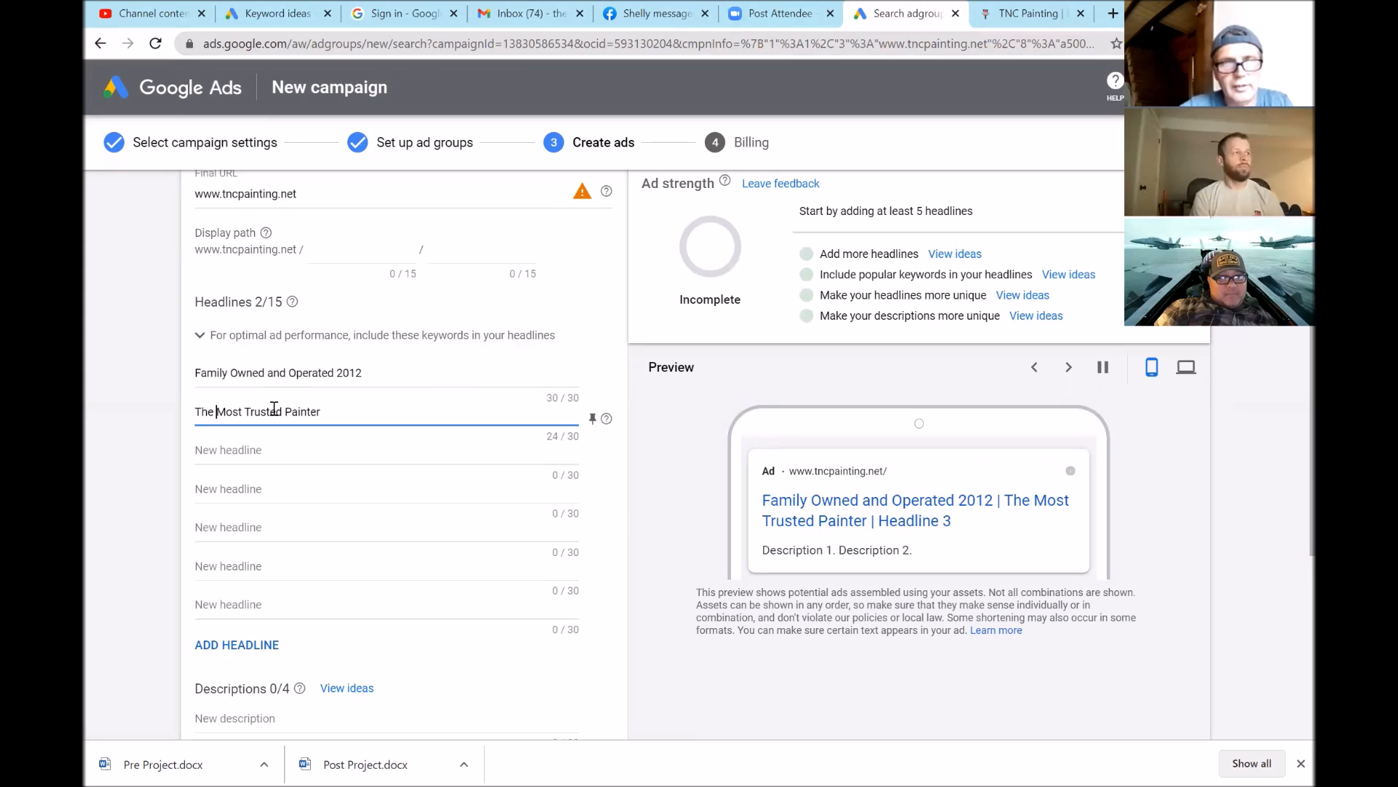
# Reword the second headline to "Most Trusted Painter in MI"
pyautogui.press('Home')
pyautogui.press('Delete')
pyautogui.press('Delete')
pyautogui.press('Delete')
pyautogui.press('Delete')
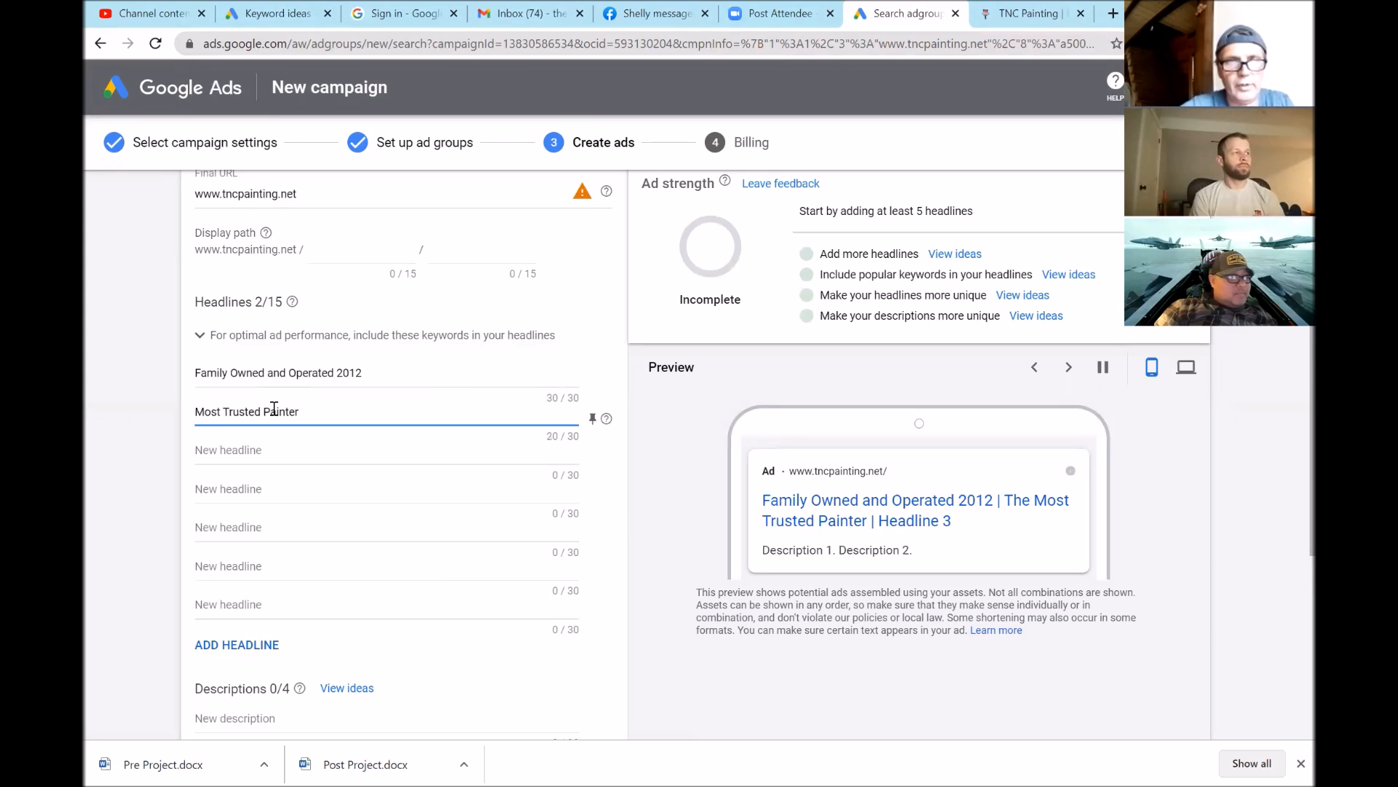
pyautogui.press('Right')
pyautogui.press('Right')
pyautogui.press('Right')
pyautogui.press('Right')
pyautogui.press('Right')
pyautogui.press('Right')
pyautogui.press('Right')
pyautogui.press('Right')
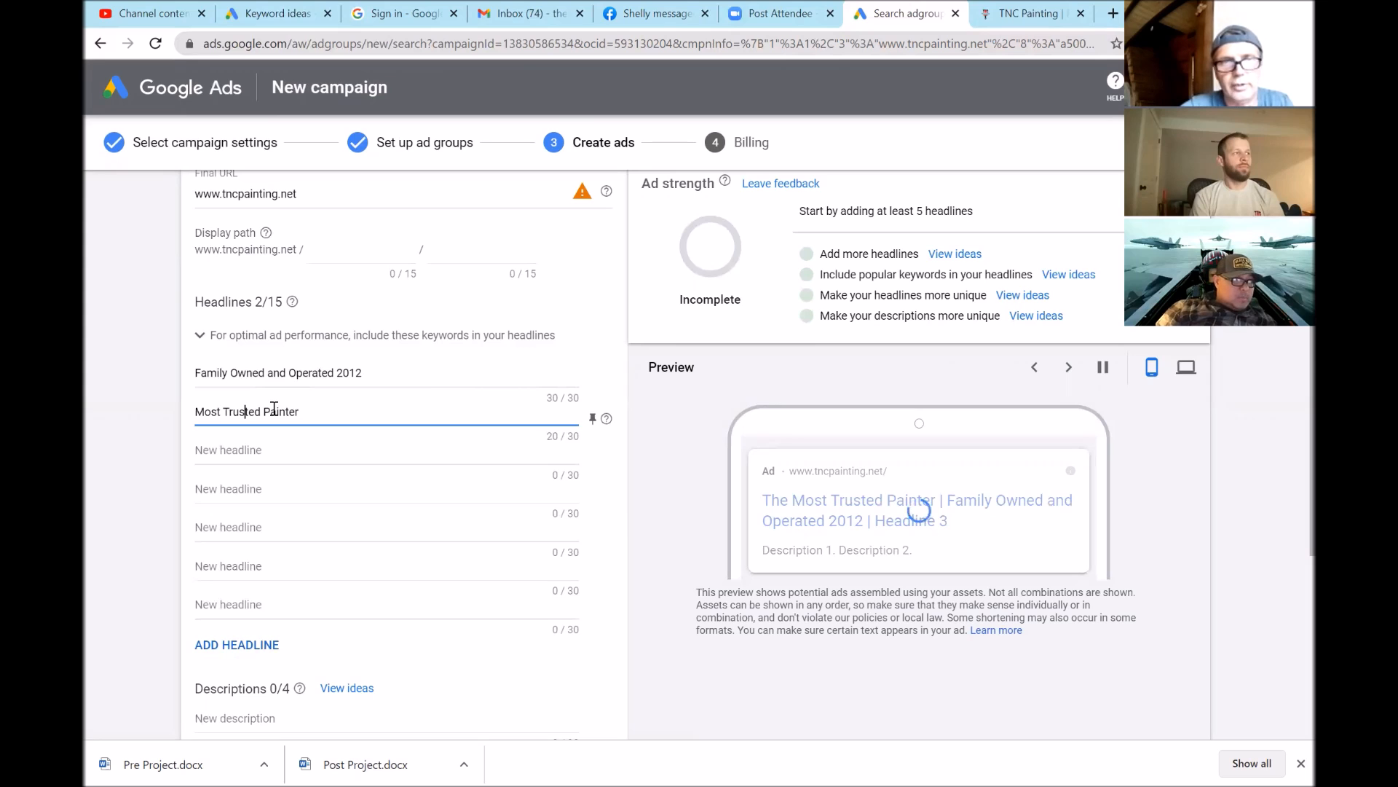
pyautogui.press('End')
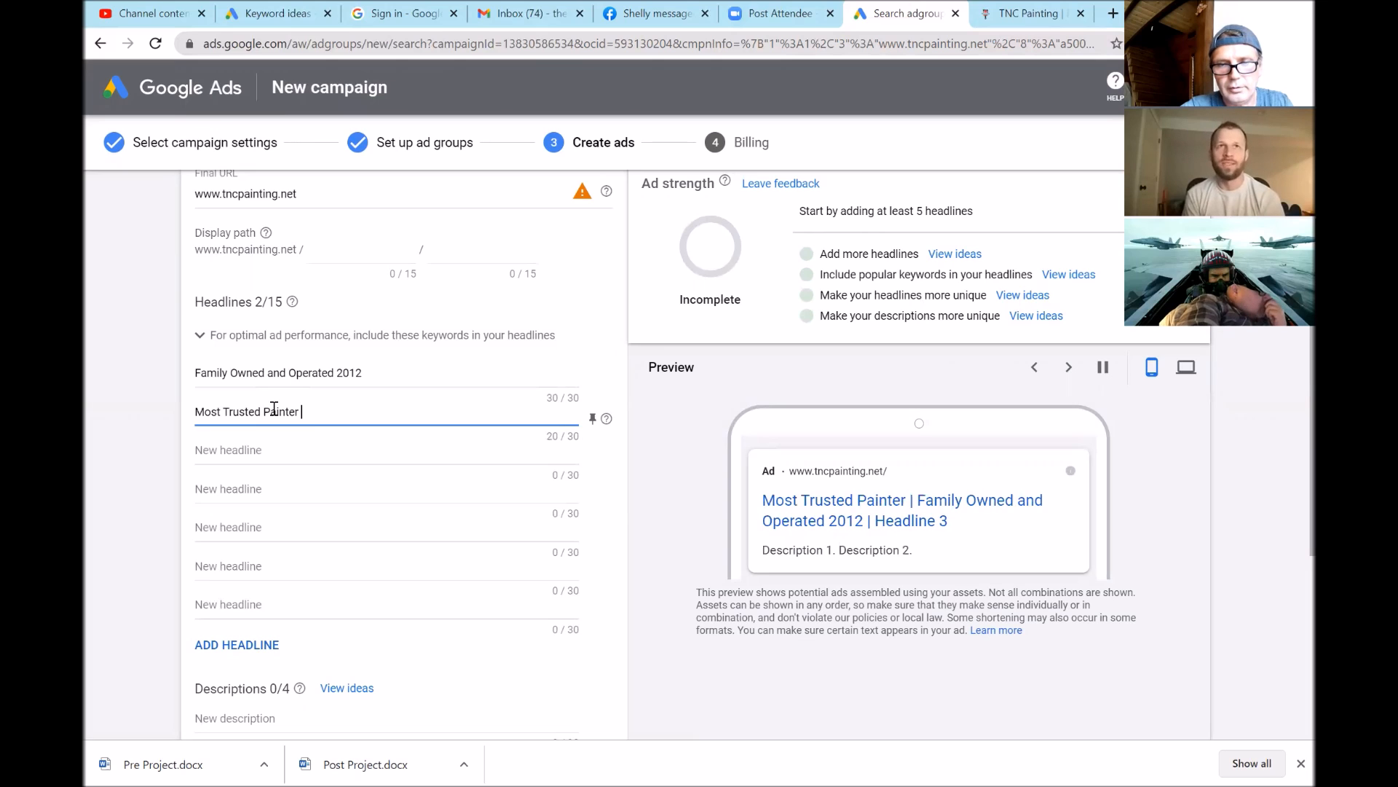
pyautogui.write('in')
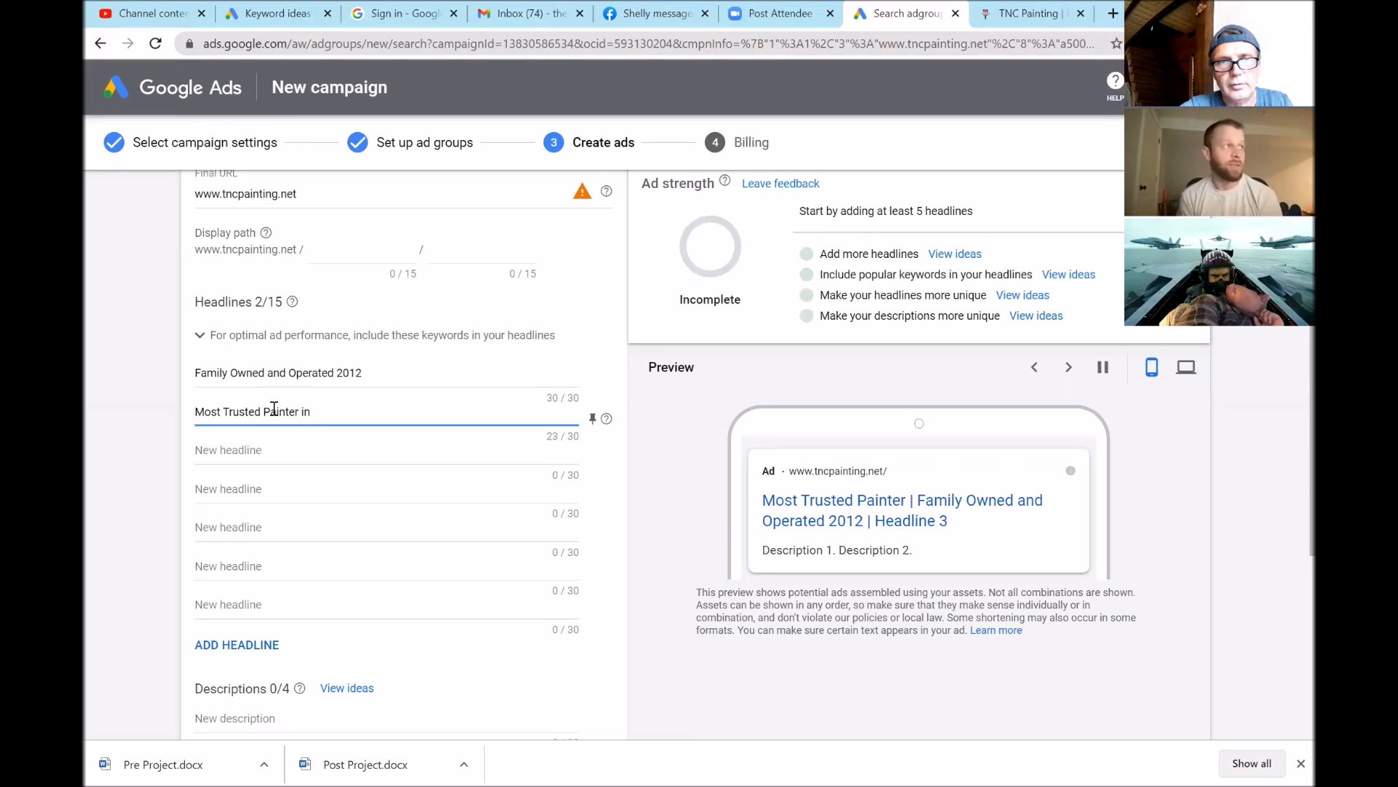
pyautogui.write('MI')
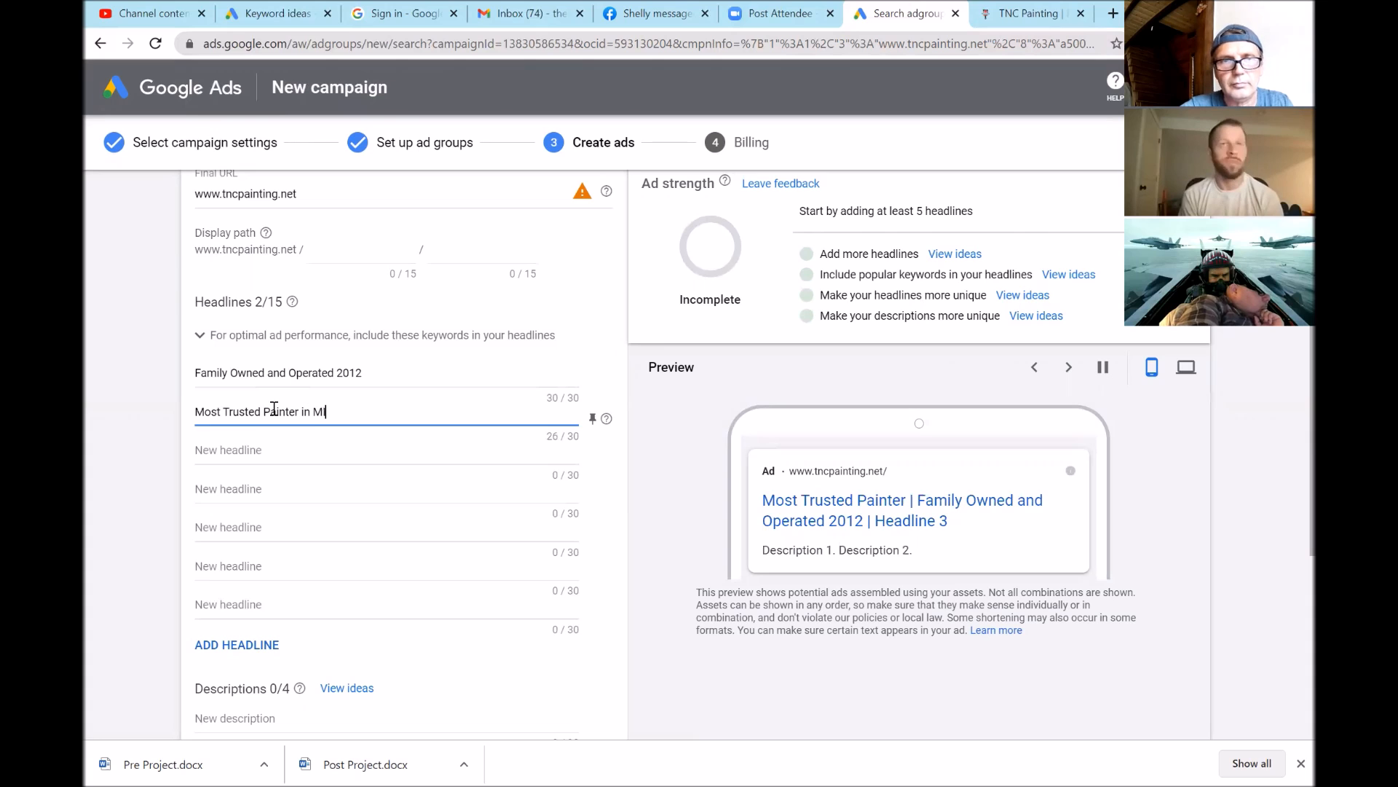
# Begin the third headline of the ad with "#1"
pyautogui.click(267, 447)
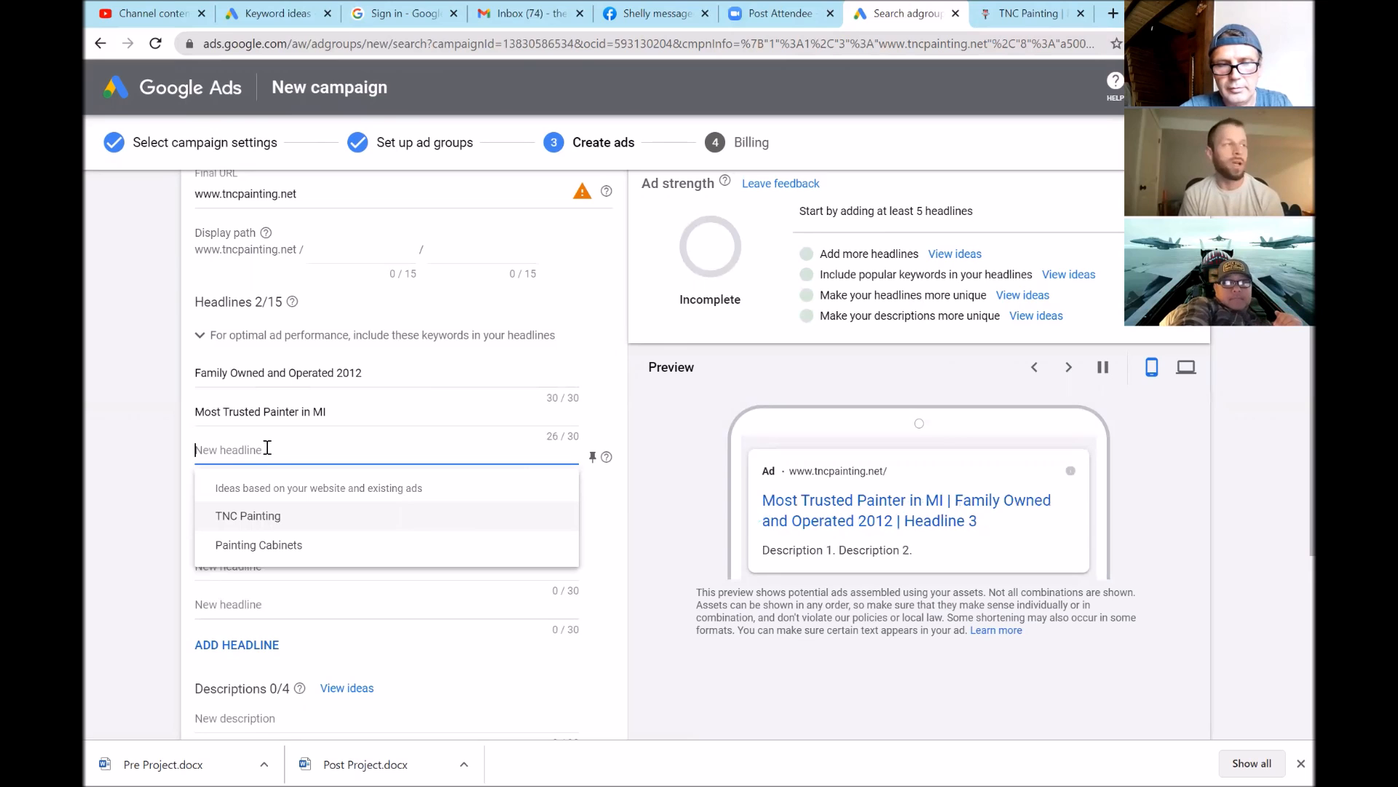
pyautogui.write('#1')
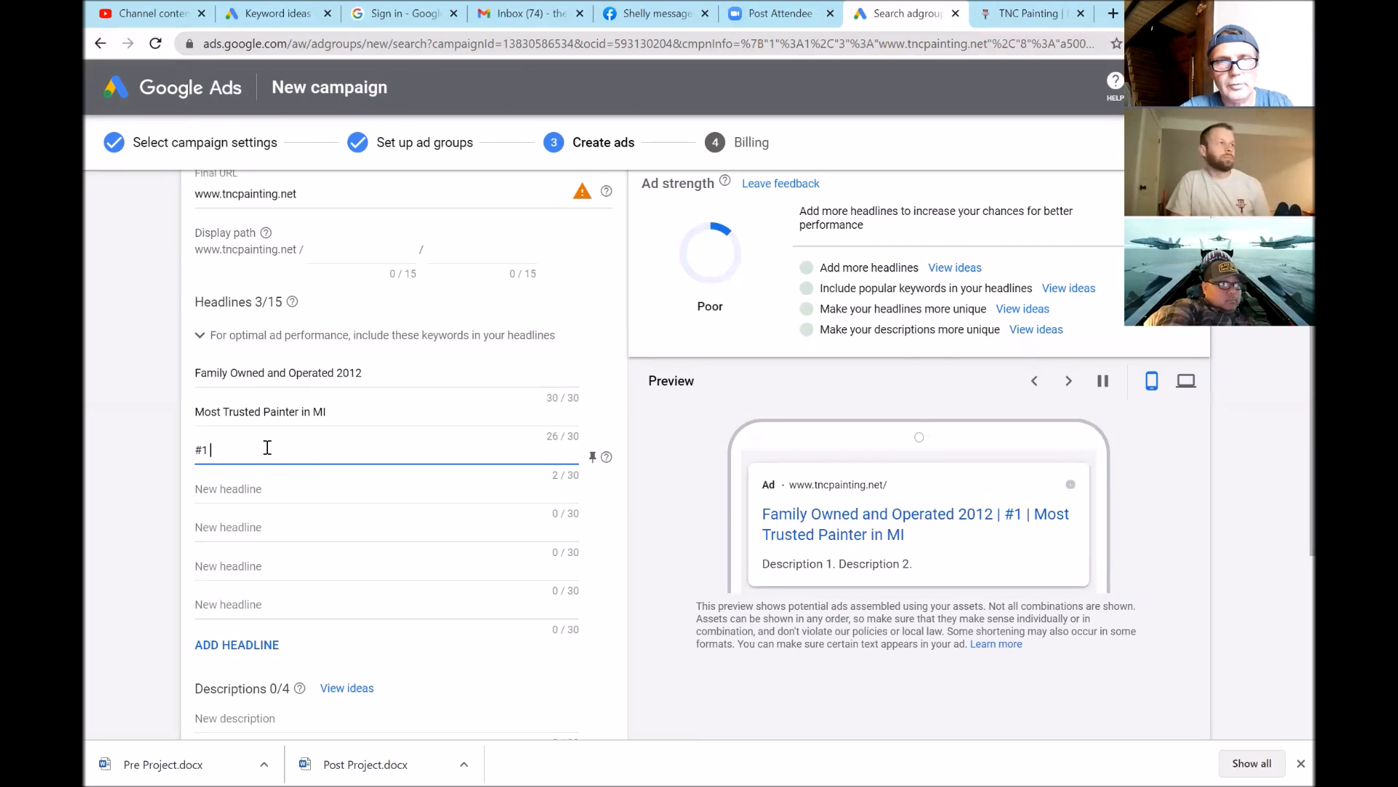
pyautogui.write('Kit')
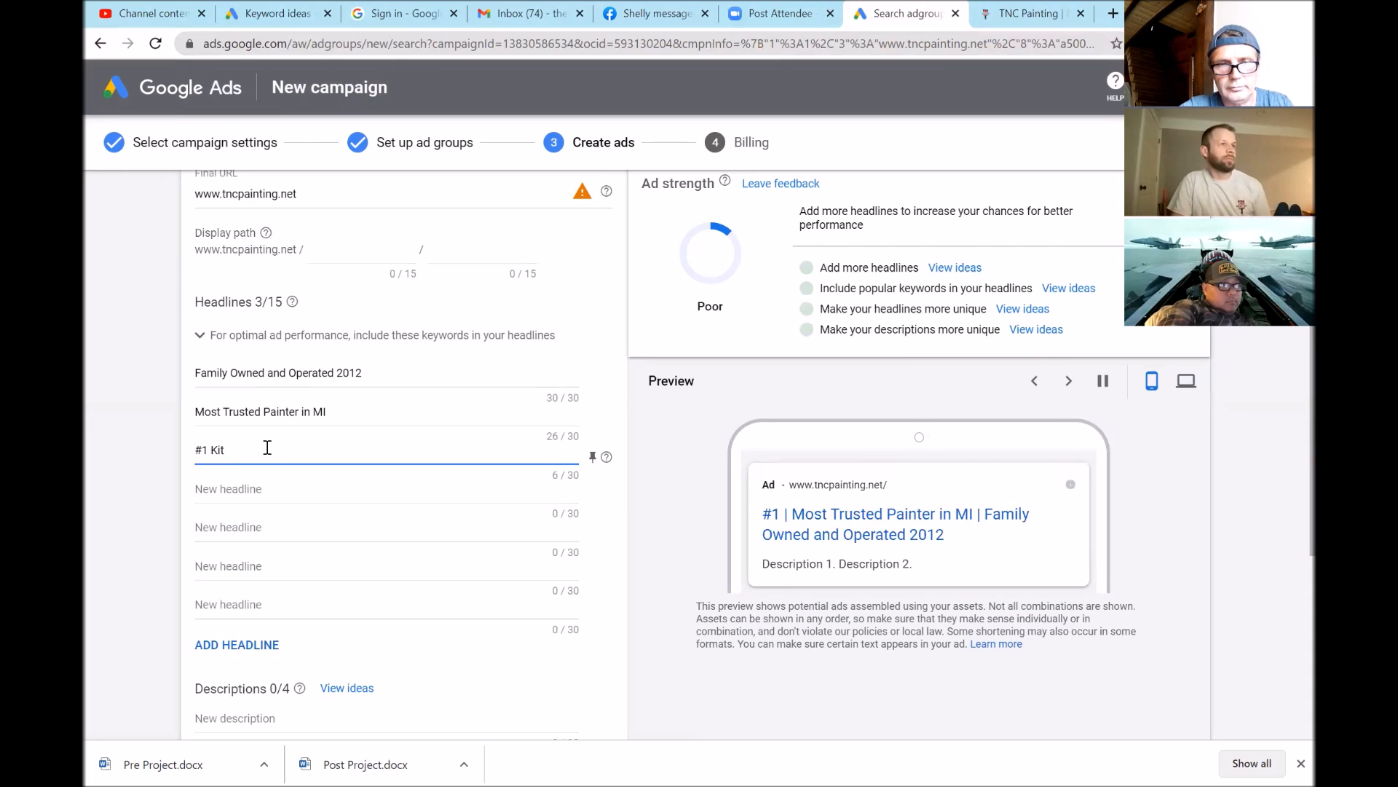
pyautogui.write('chen')
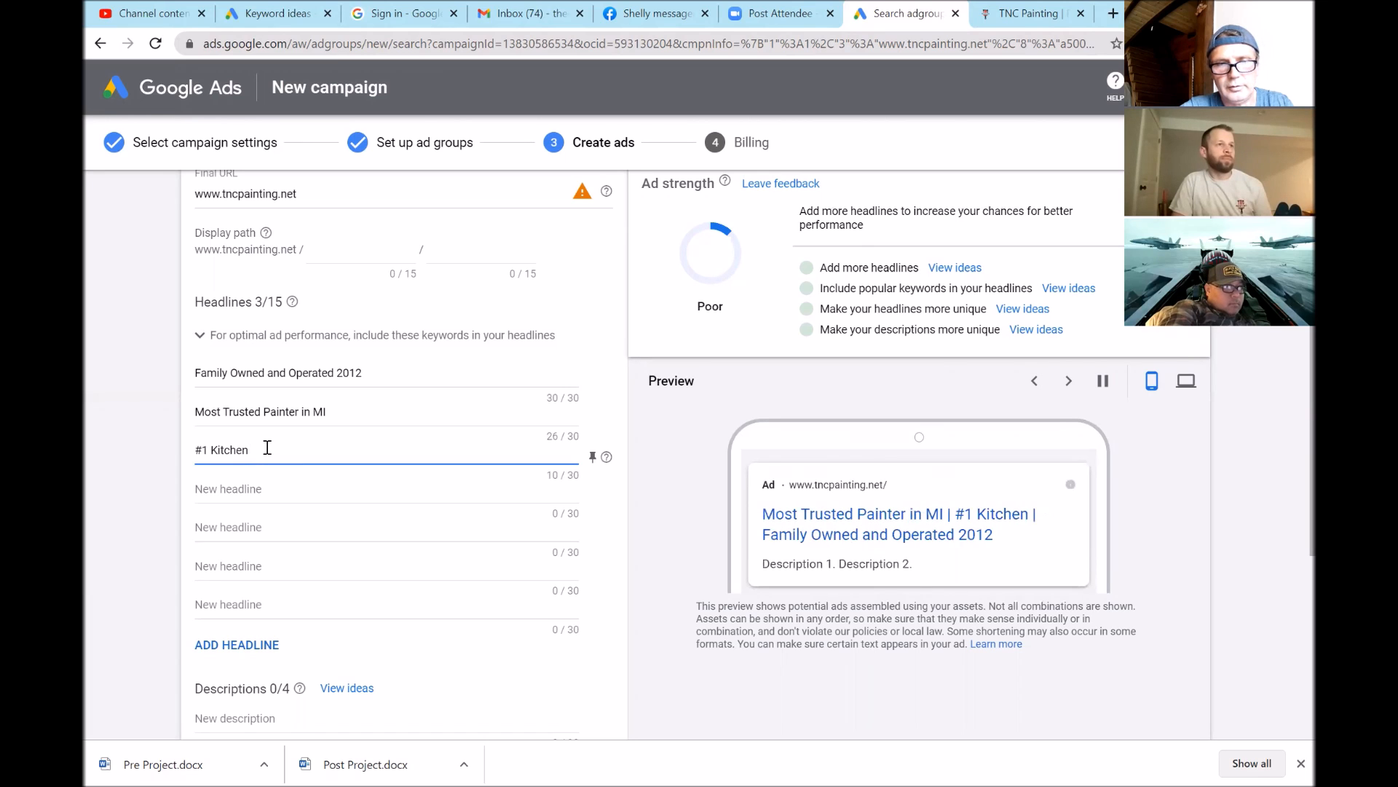
pyautogui.press('BackSpace')
pyautogui.press('BackSpace')
pyautogui.press('BackSpace')
pyautogui.press('BackSpace')
pyautogui.press('BackSpace')
pyautogui.press('BackSpace')
pyautogui.press('BackSpace')
pyautogui.press('BackSpace')
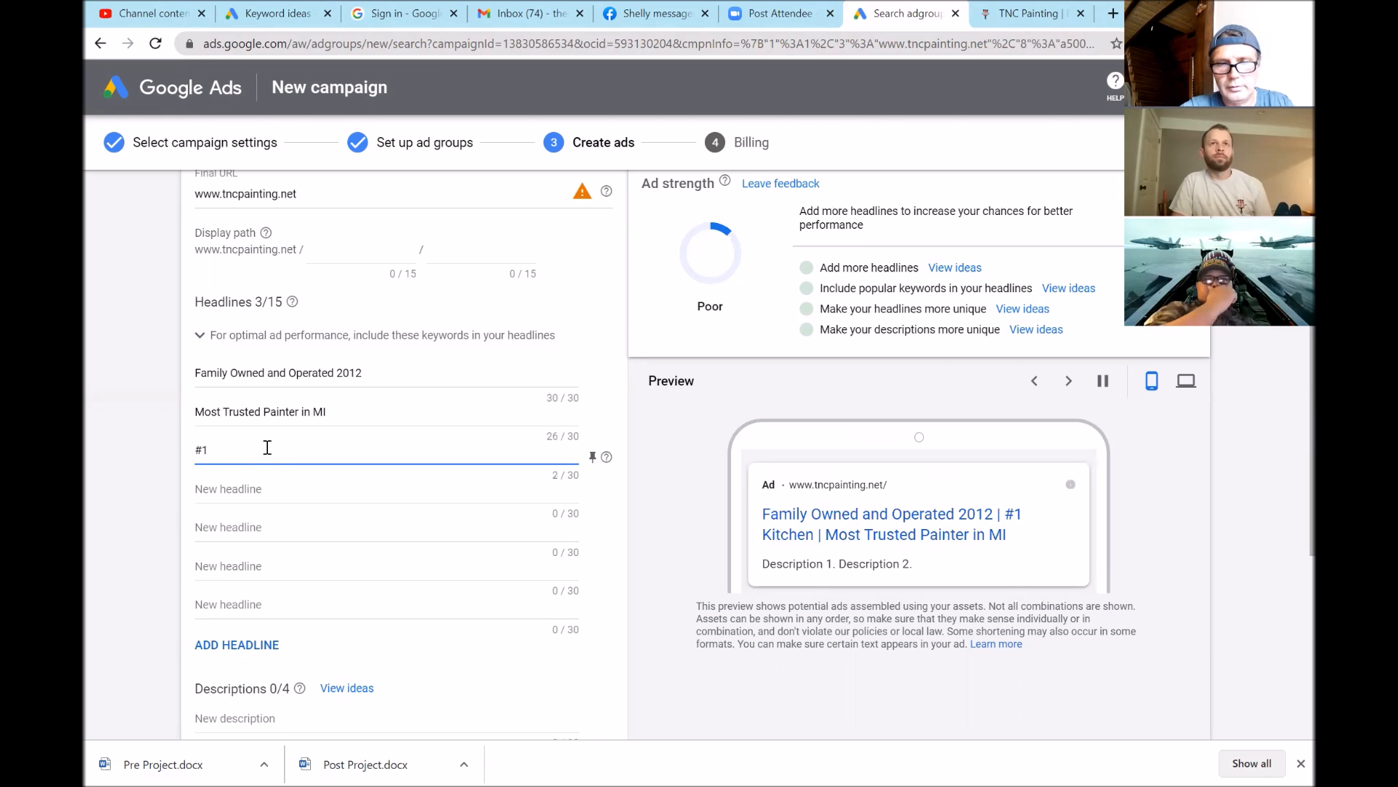
# Extend the third headline to read "#1 Cabinet Repainter"
pyautogui.write('Cabinets')
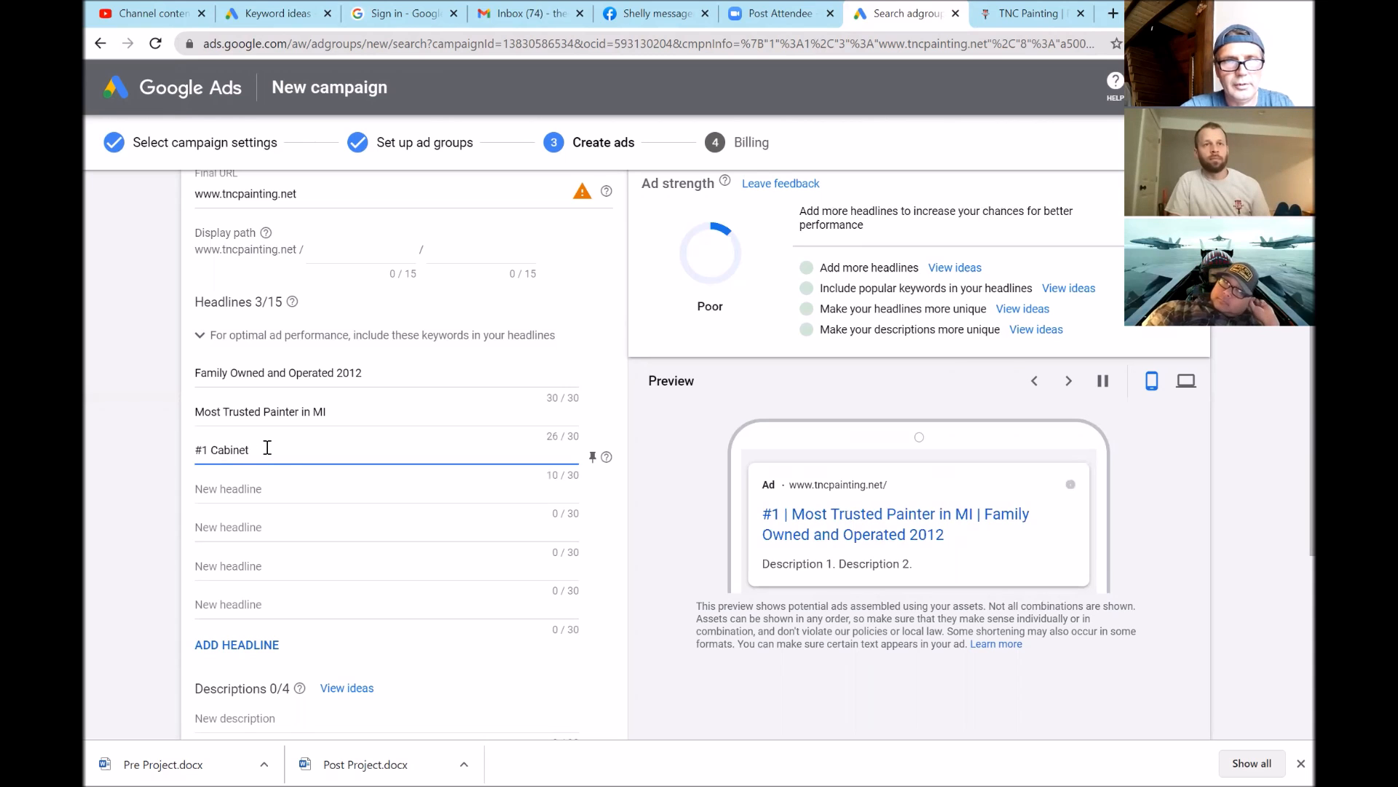
pyautogui.press('BackSpace')
pyautogui.write('R')
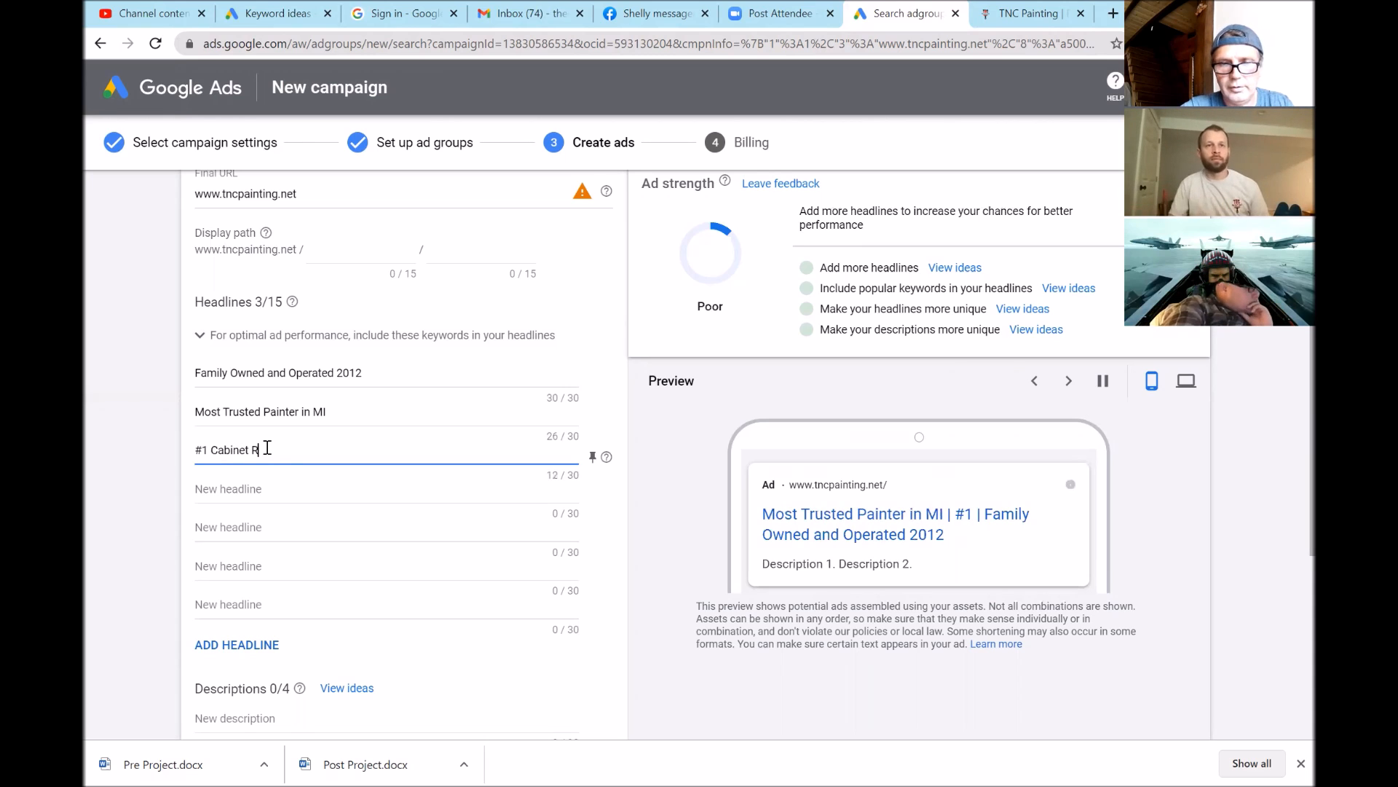
pyautogui.write('ep')
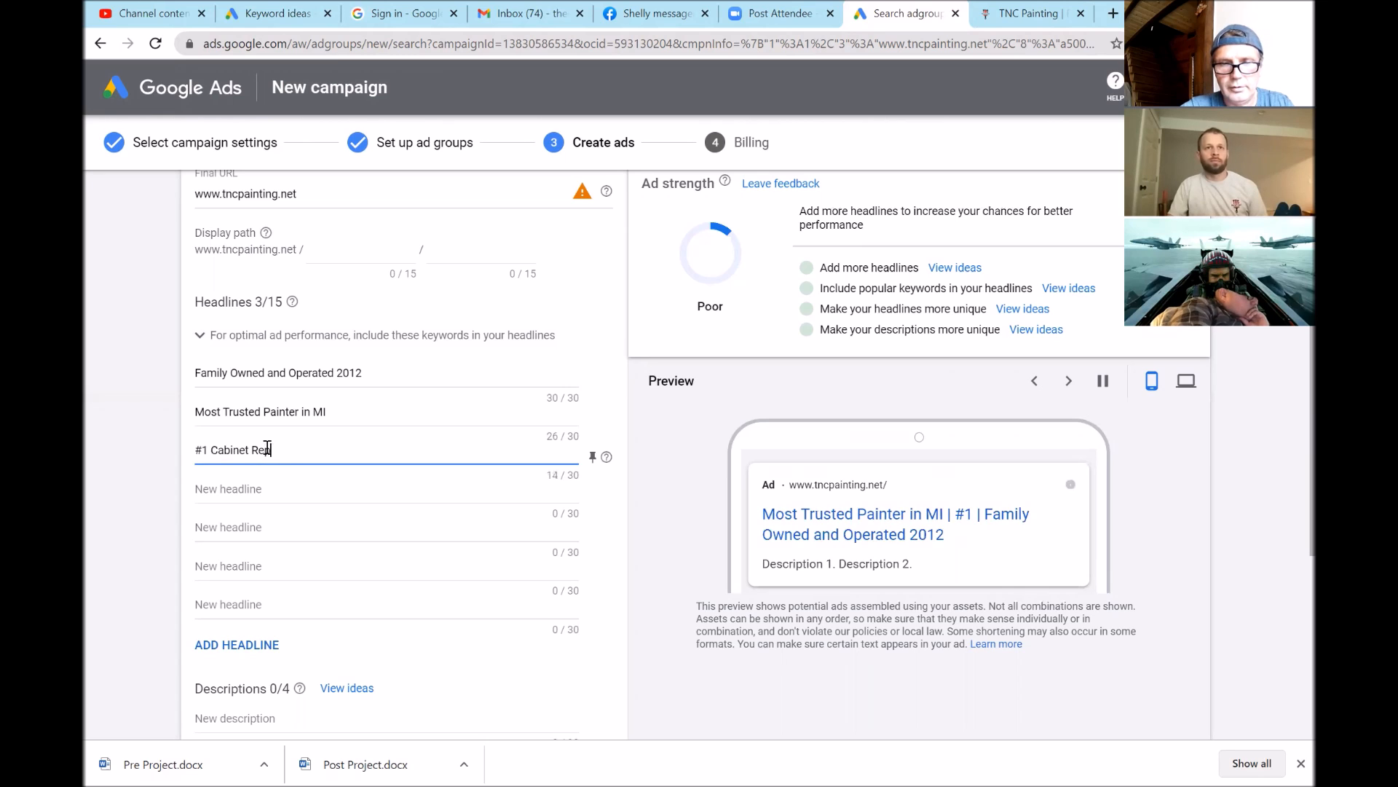
pyautogui.write('ainter')
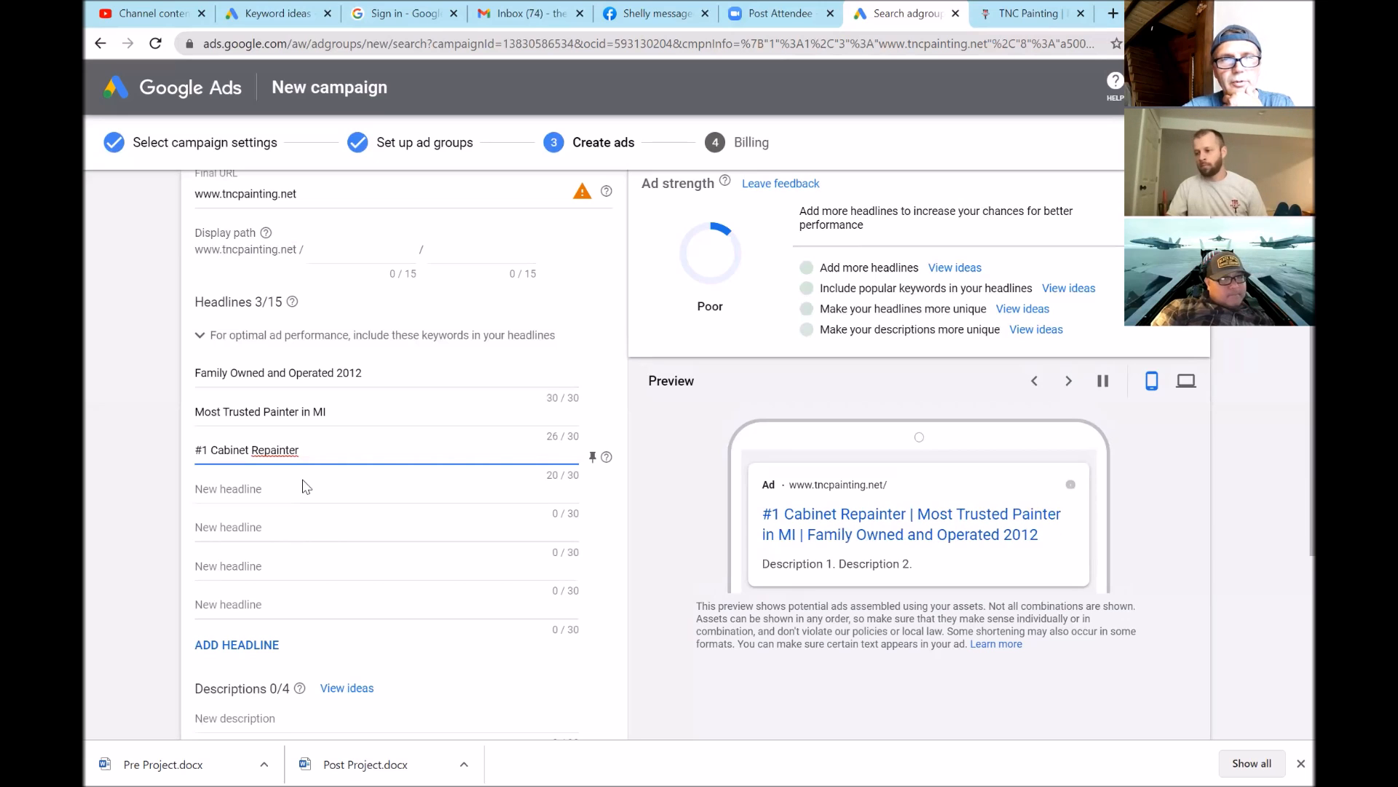
pyautogui.write('Refinish')
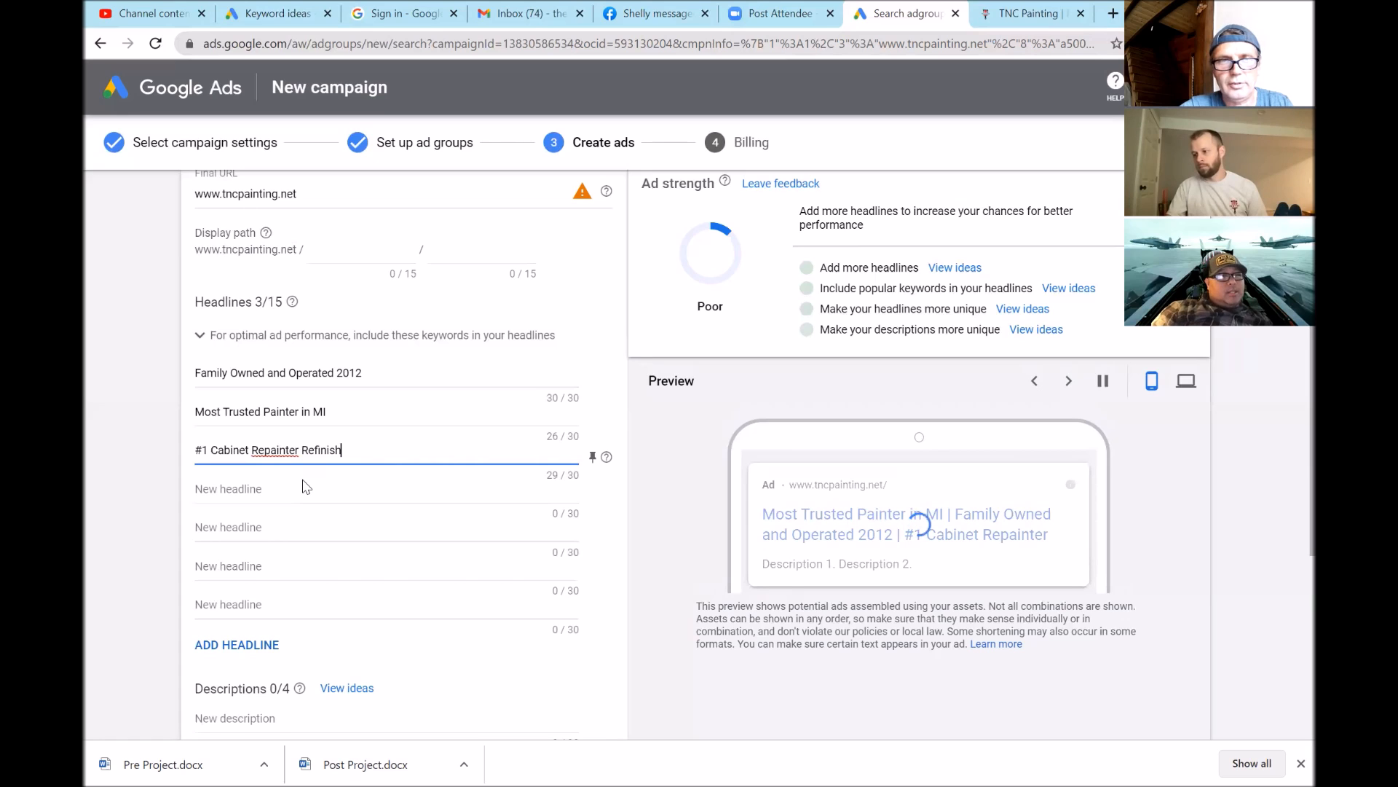
pyautogui.press('BackSpace')
pyautogui.press('BackSpace')
pyautogui.press('BackSpace')
pyautogui.press('BackSpace')
pyautogui.press('BackSpace')
pyautogui.press('BackSpace')
pyautogui.press('BackSpace')
pyautogui.press('BackSpace')
pyautogui.press('BackSpace')
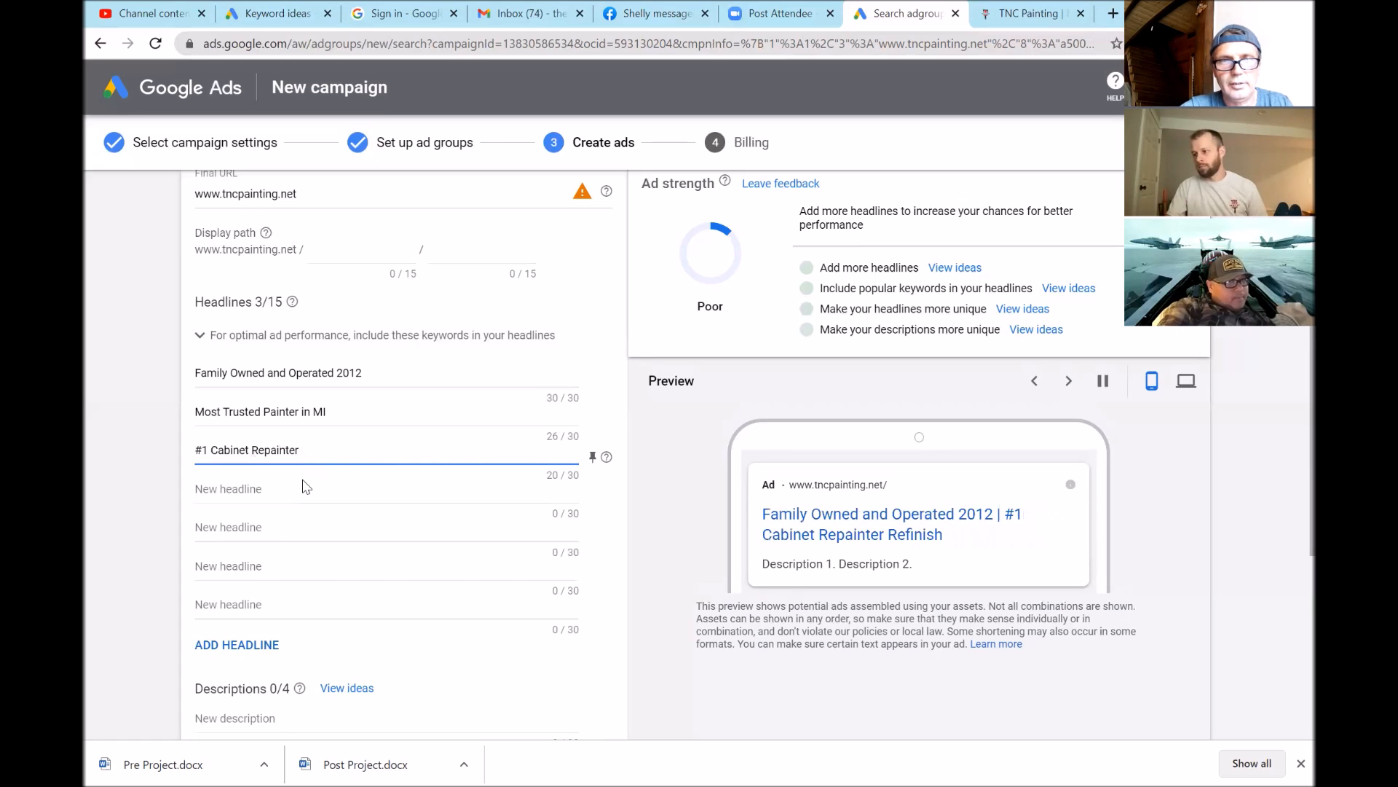
# Add a call to action and a hyphen so the third headline reads "#1 Cabinet Re-painter Call Now"
pyautogui.write('C')
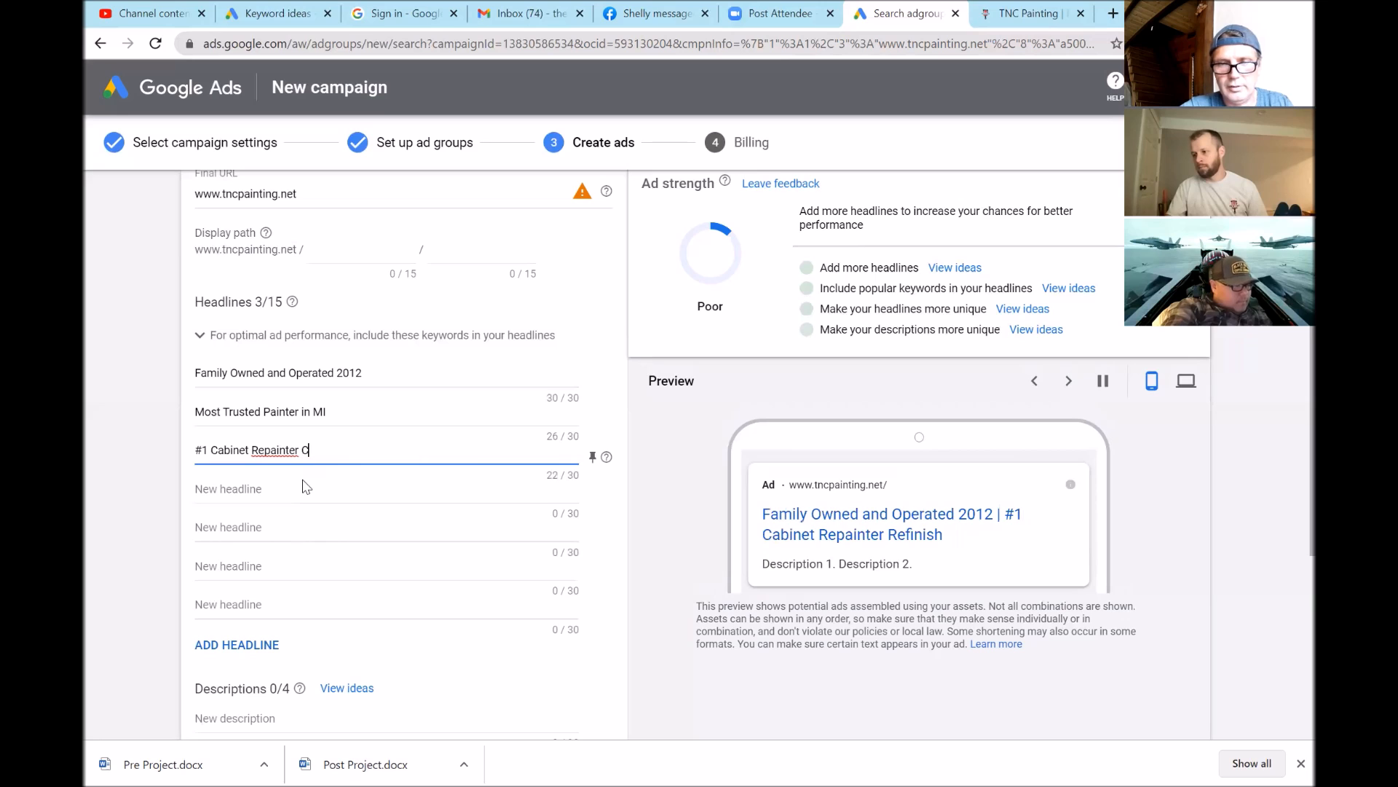
pyautogui.write('all Now')
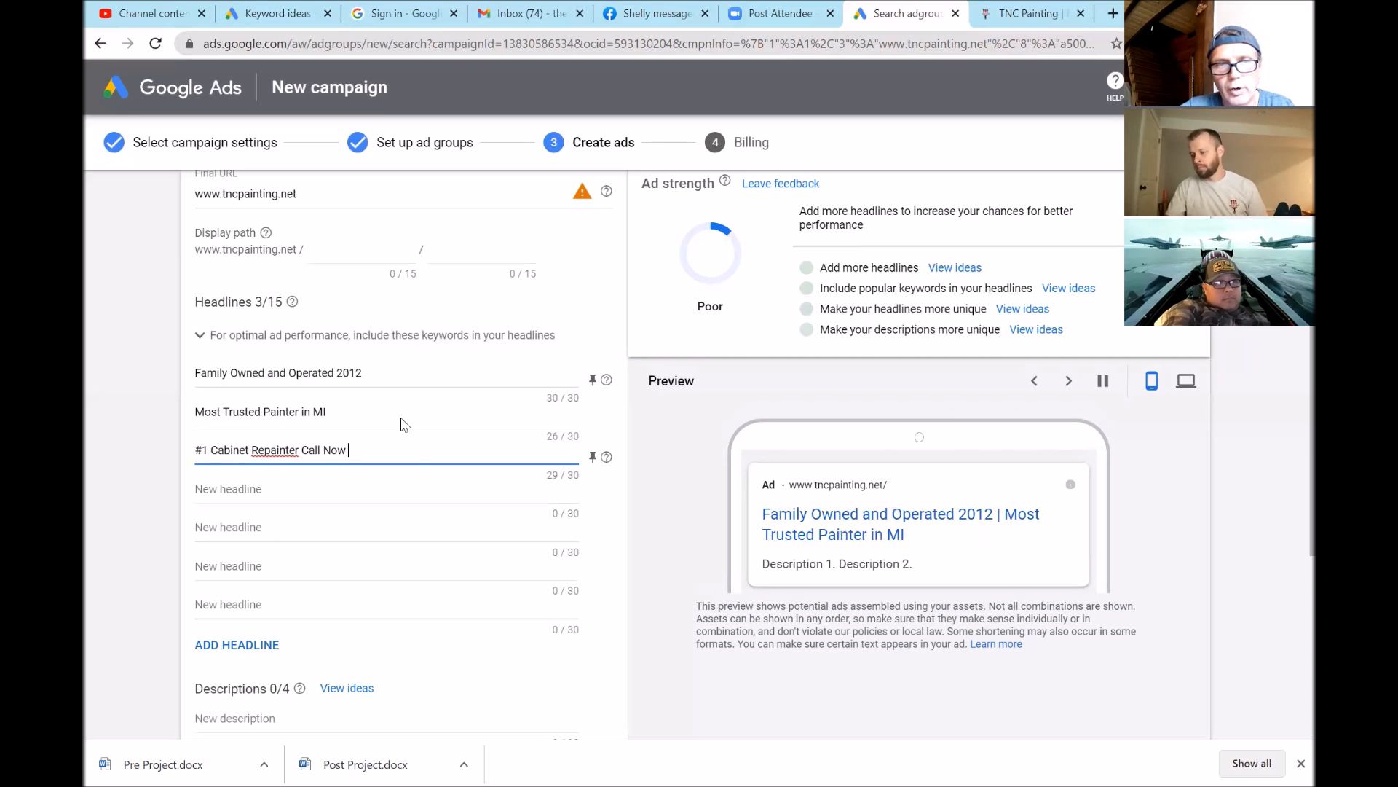
pyautogui.click(263, 451)
pyautogui.write('-')
pyautogui.click(372, 453)
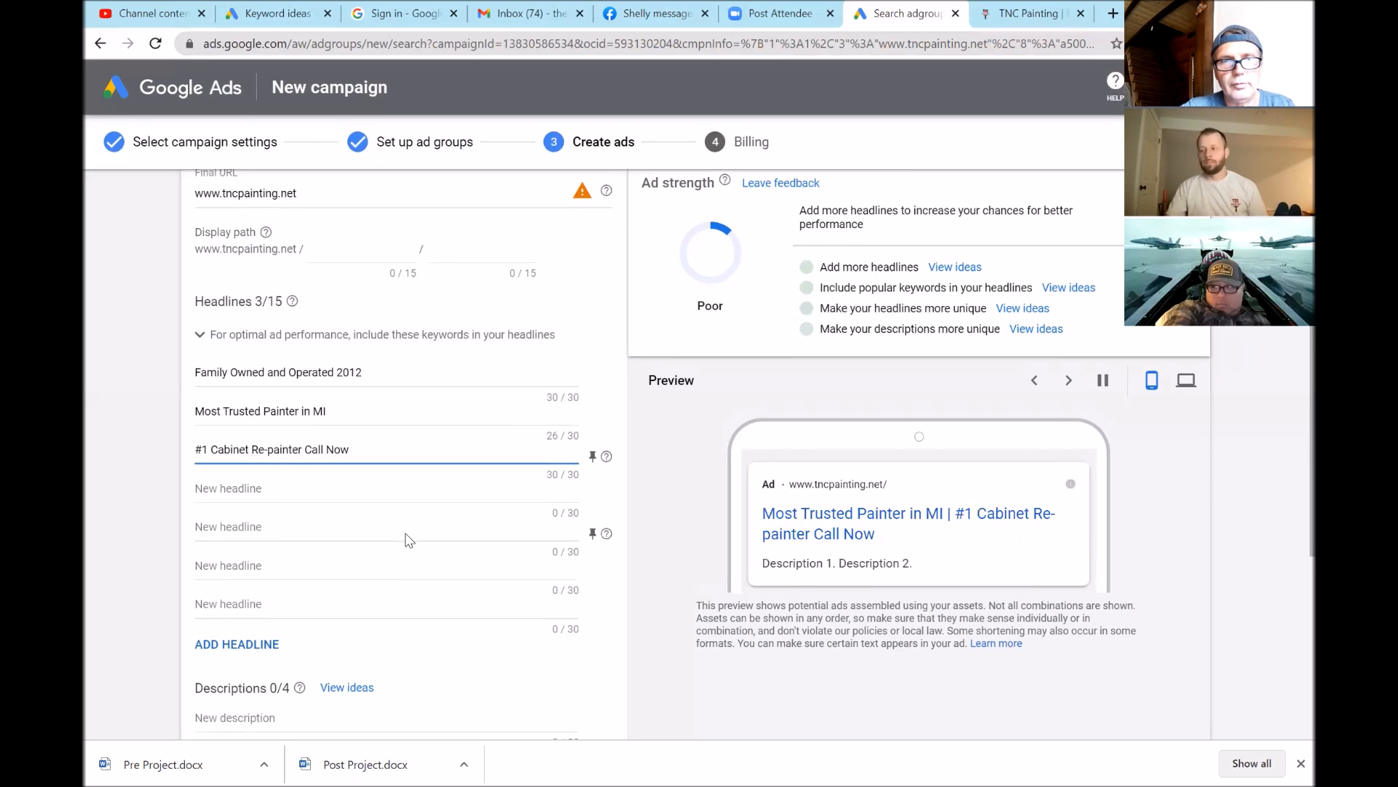
# Open the ad's first description for entry and review its suggested ideas along with the headlines already entered
pyautogui.scroll(-3, 409, 539)
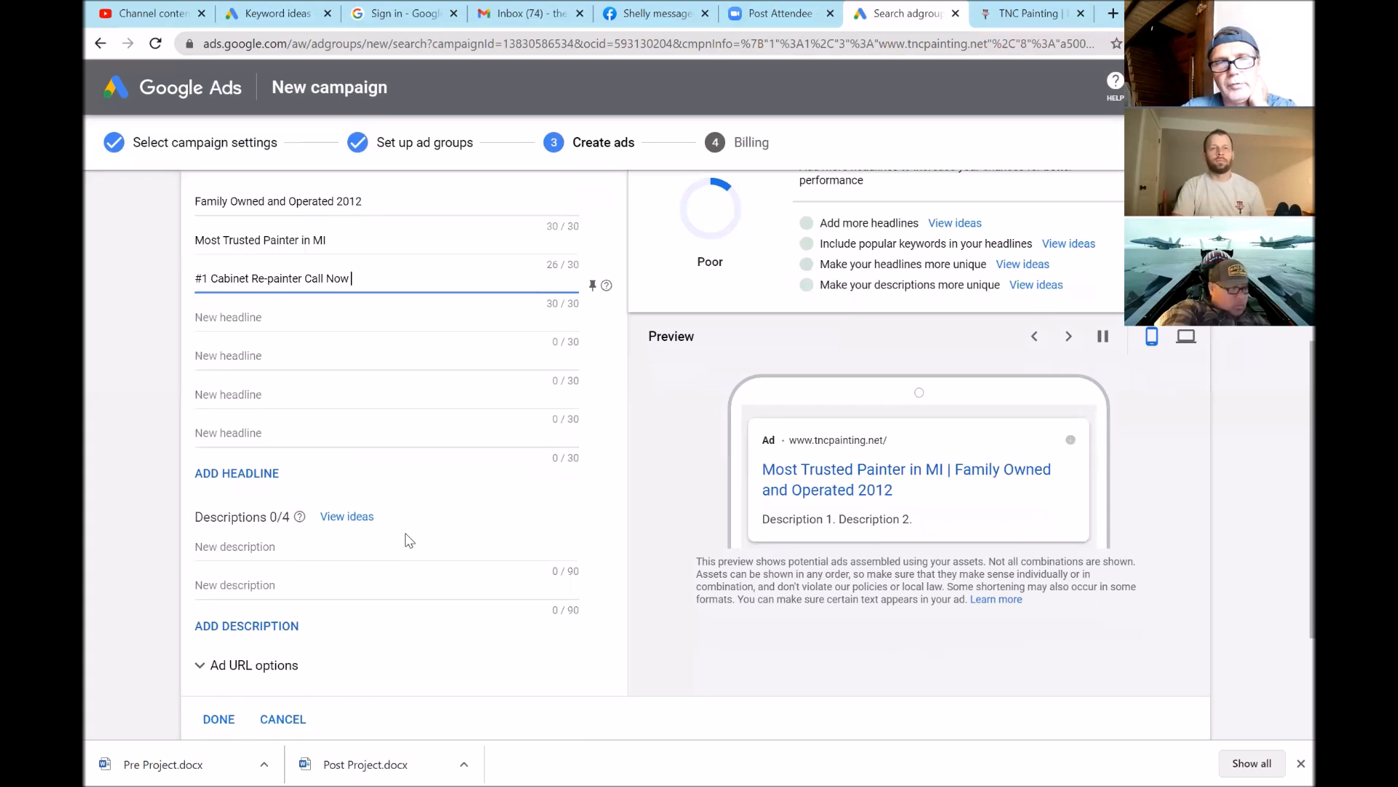
pyautogui.scroll(1, 409, 539)
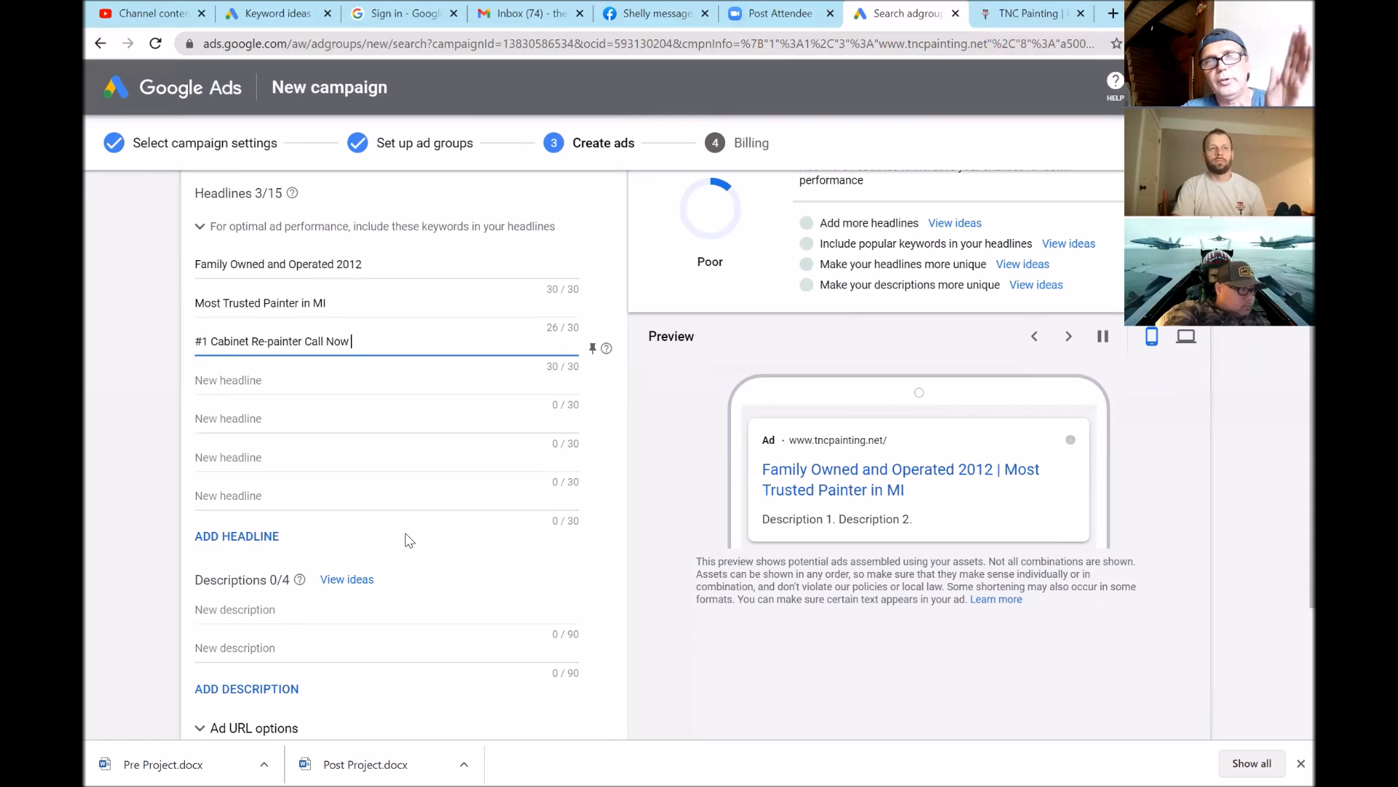
pyautogui.scroll(-3, 406, 540)
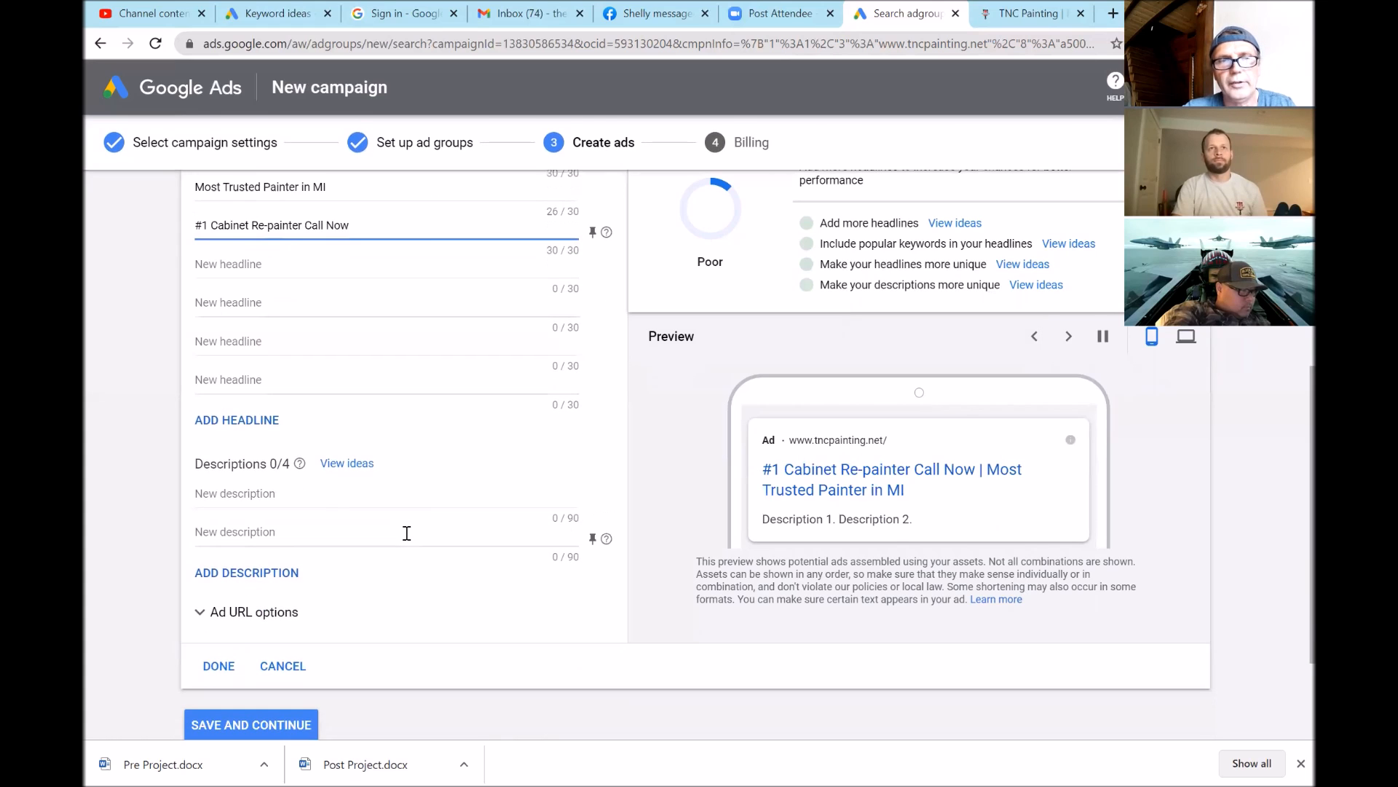
pyautogui.click(302, 499)
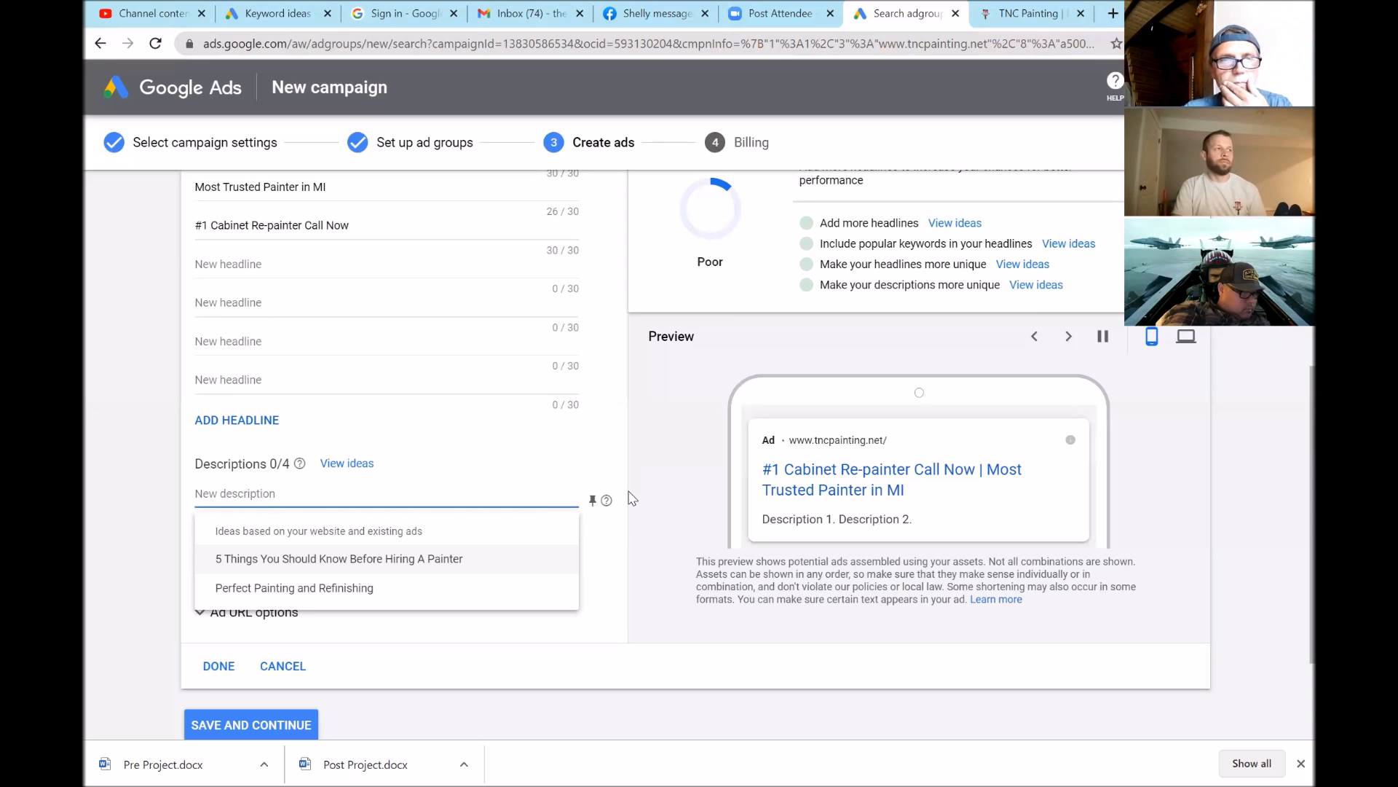
pyautogui.scroll(-1, 656, 535)
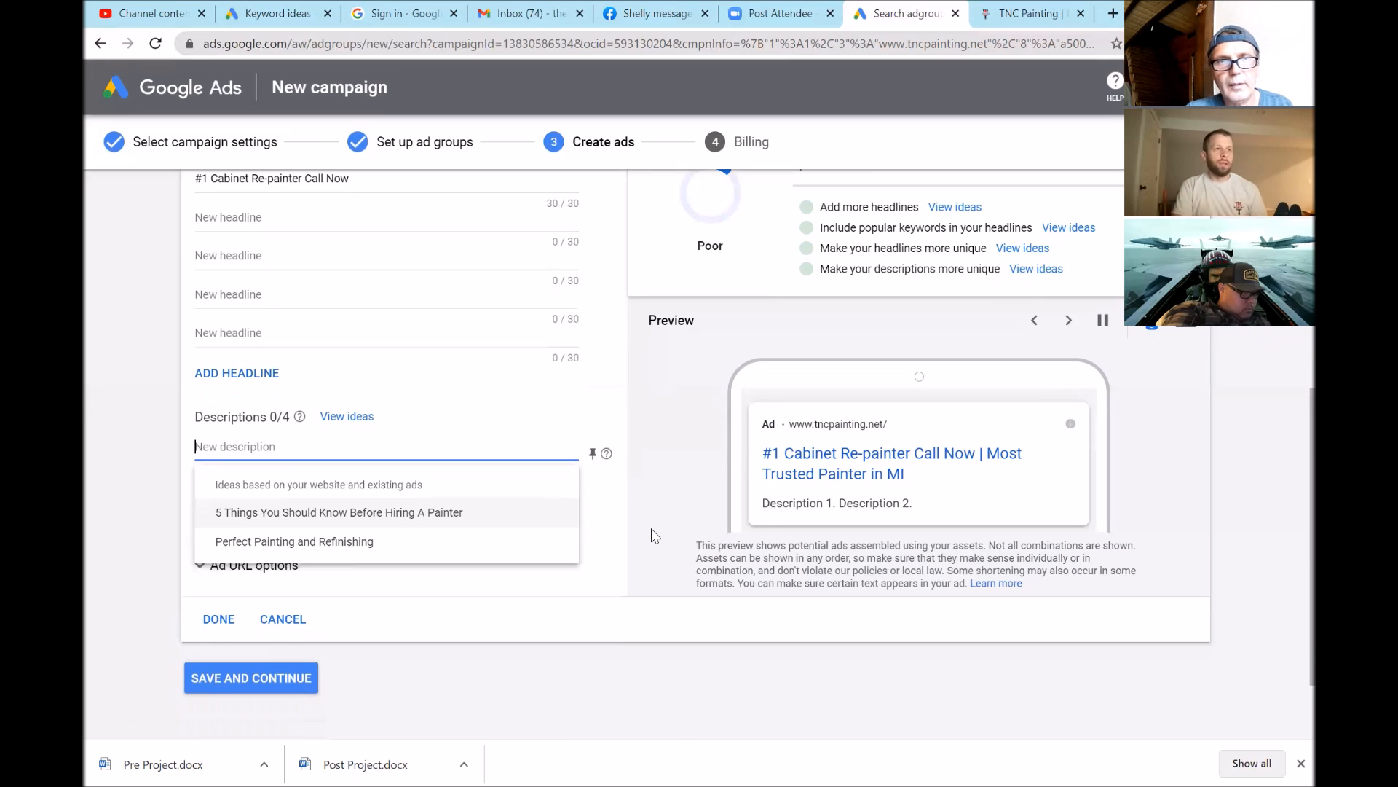
pyautogui.scroll(-1, 655, 535)
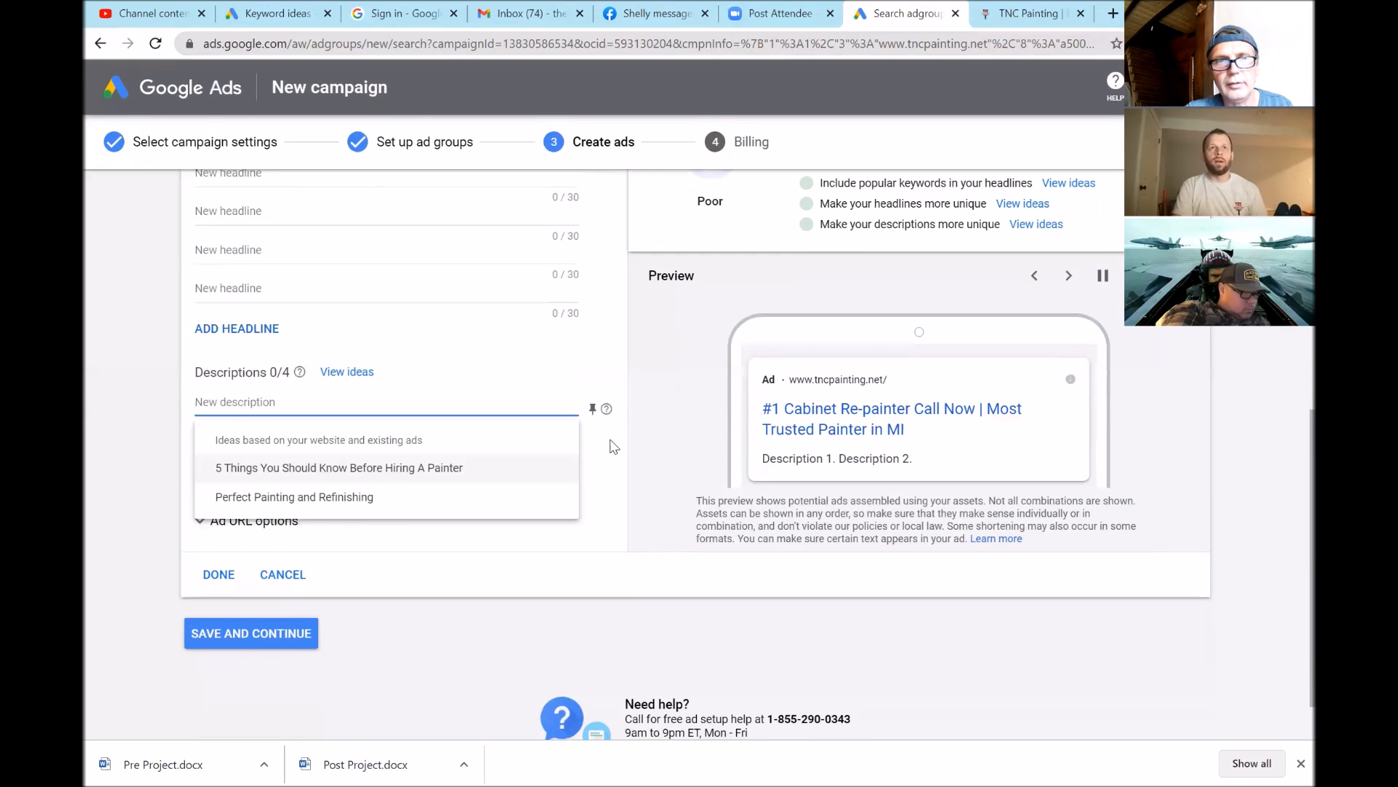
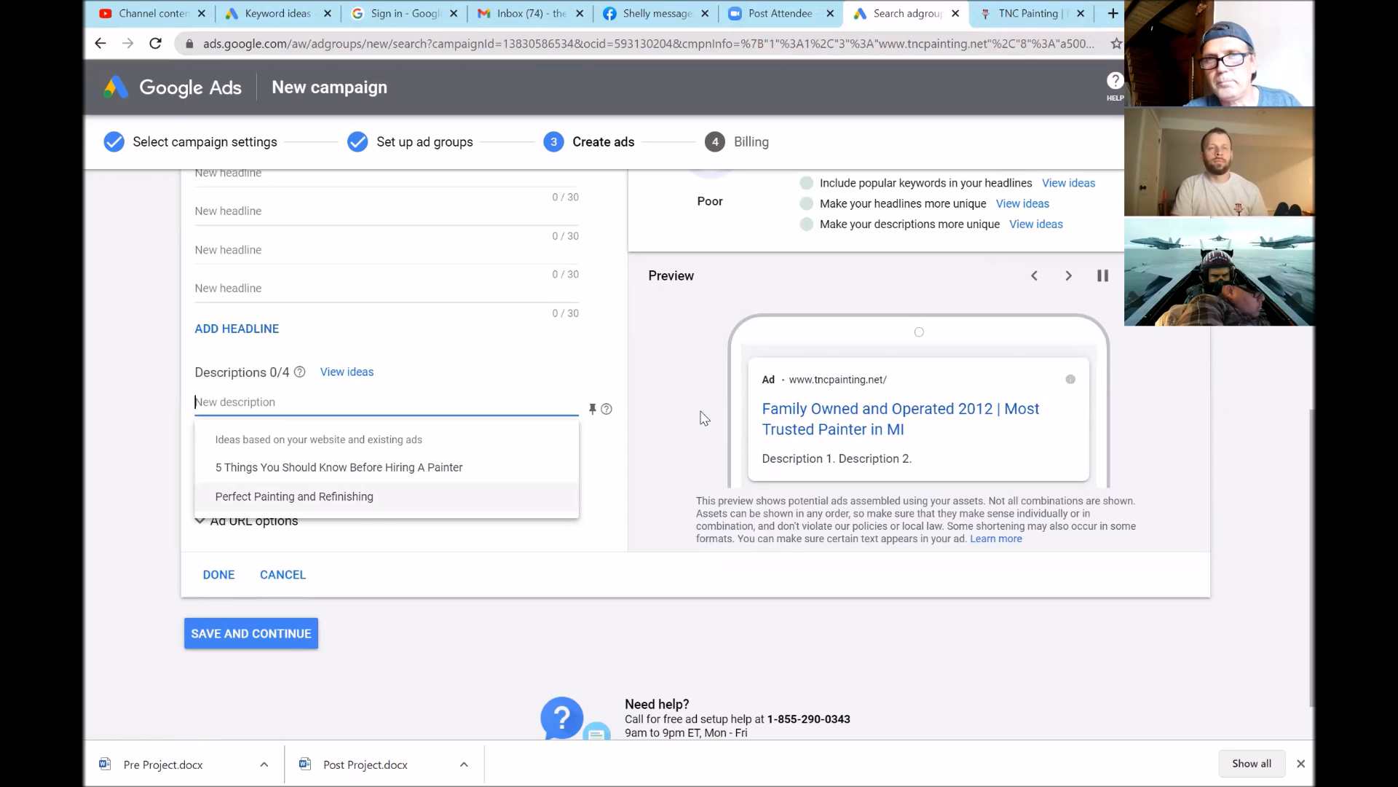
pyautogui.scroll(1, 704, 418)
pyautogui.scroll(2, 705, 418)
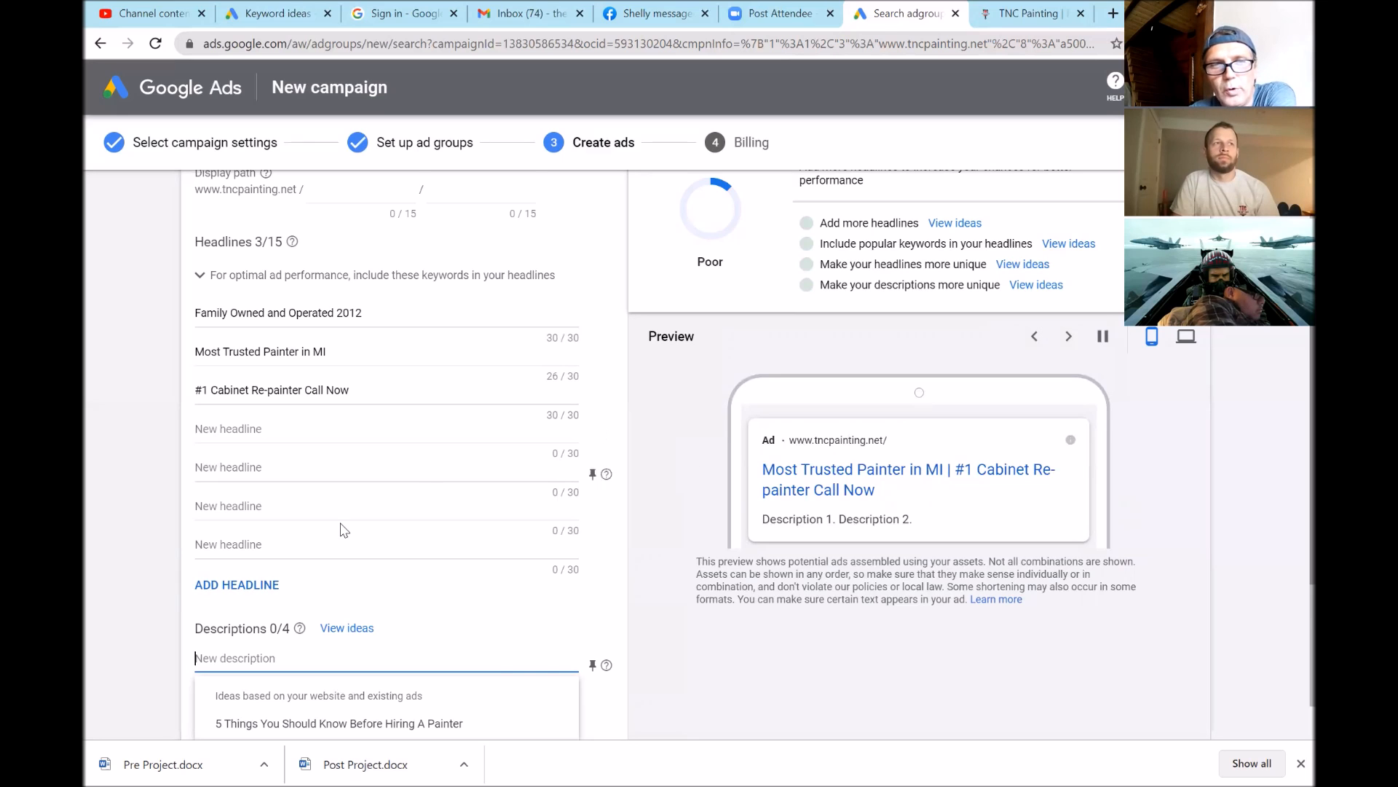
pyautogui.scroll(-1, 342, 529)
pyautogui.scroll(-2, 345, 530)
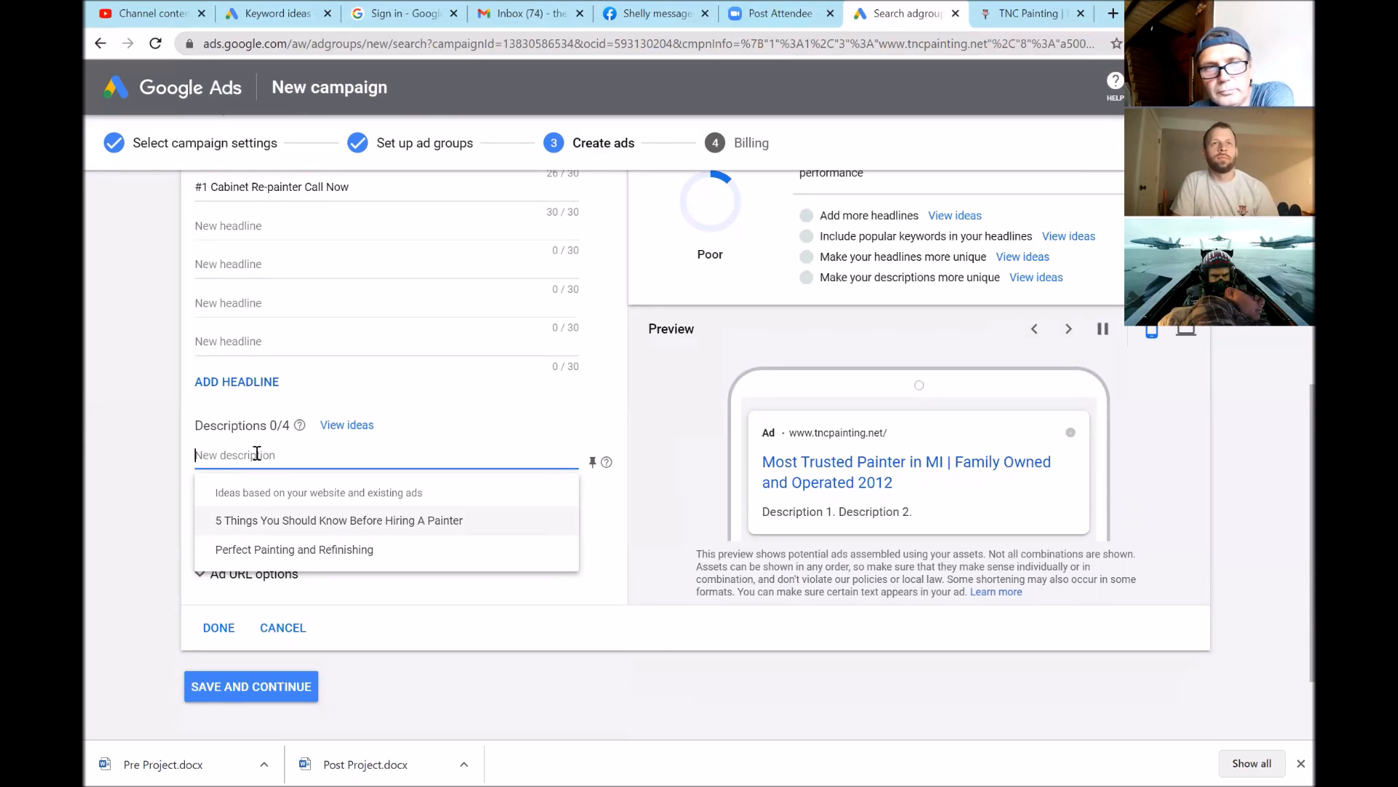
# Fill the ad's first description with the suggested idea "5 Things You Should Know Before Hiring A Painter"
pyautogui.click(321, 521)
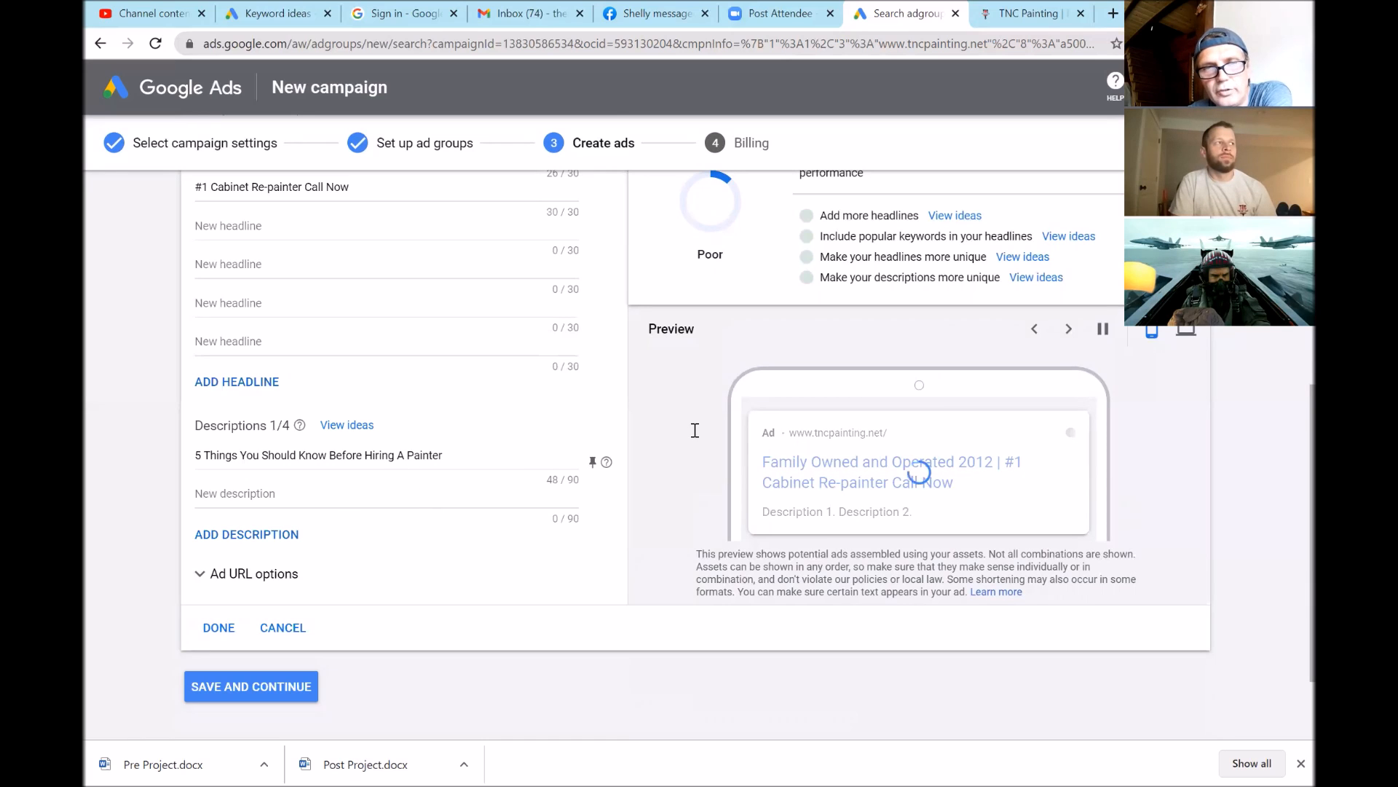
pyautogui.scroll(-1, 541, 471)
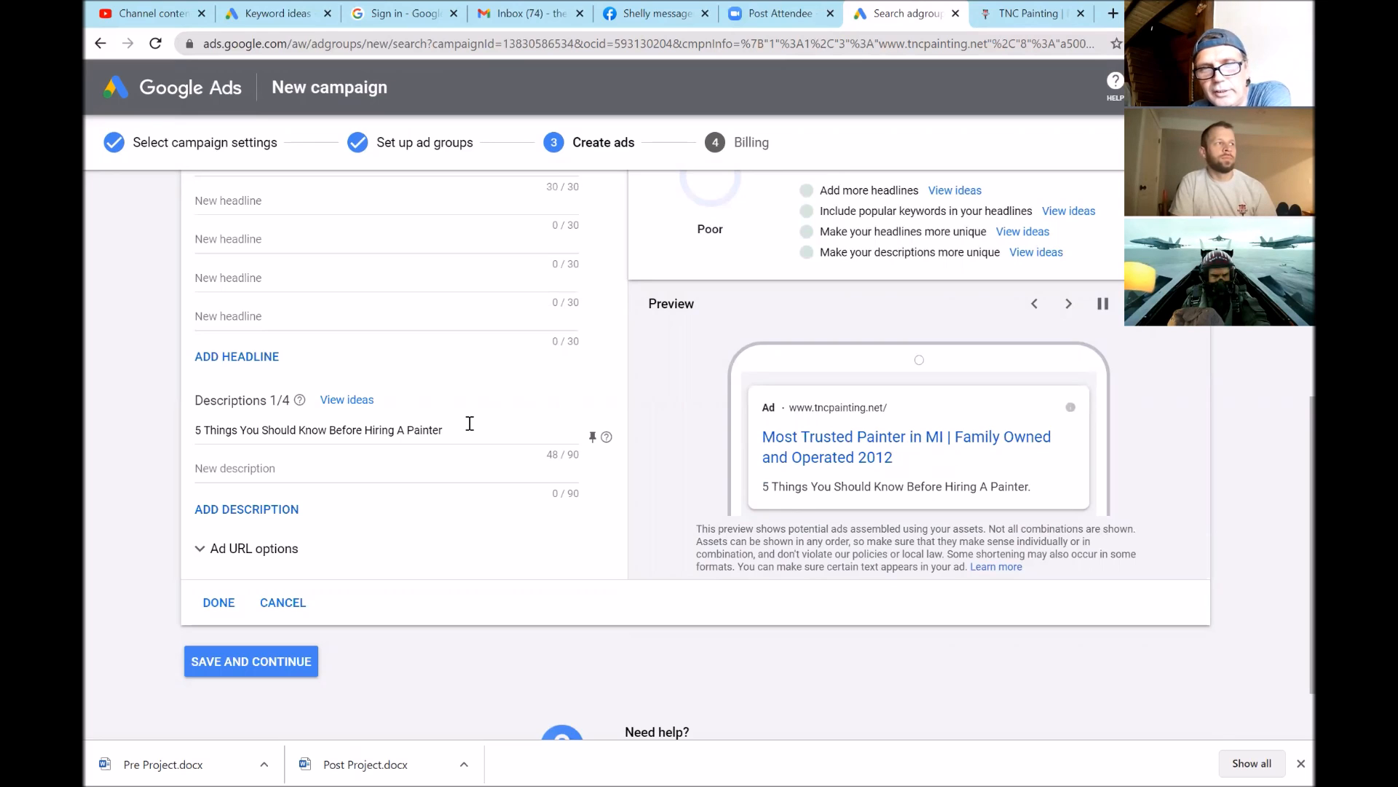
pyautogui.scroll(-1, 470, 424)
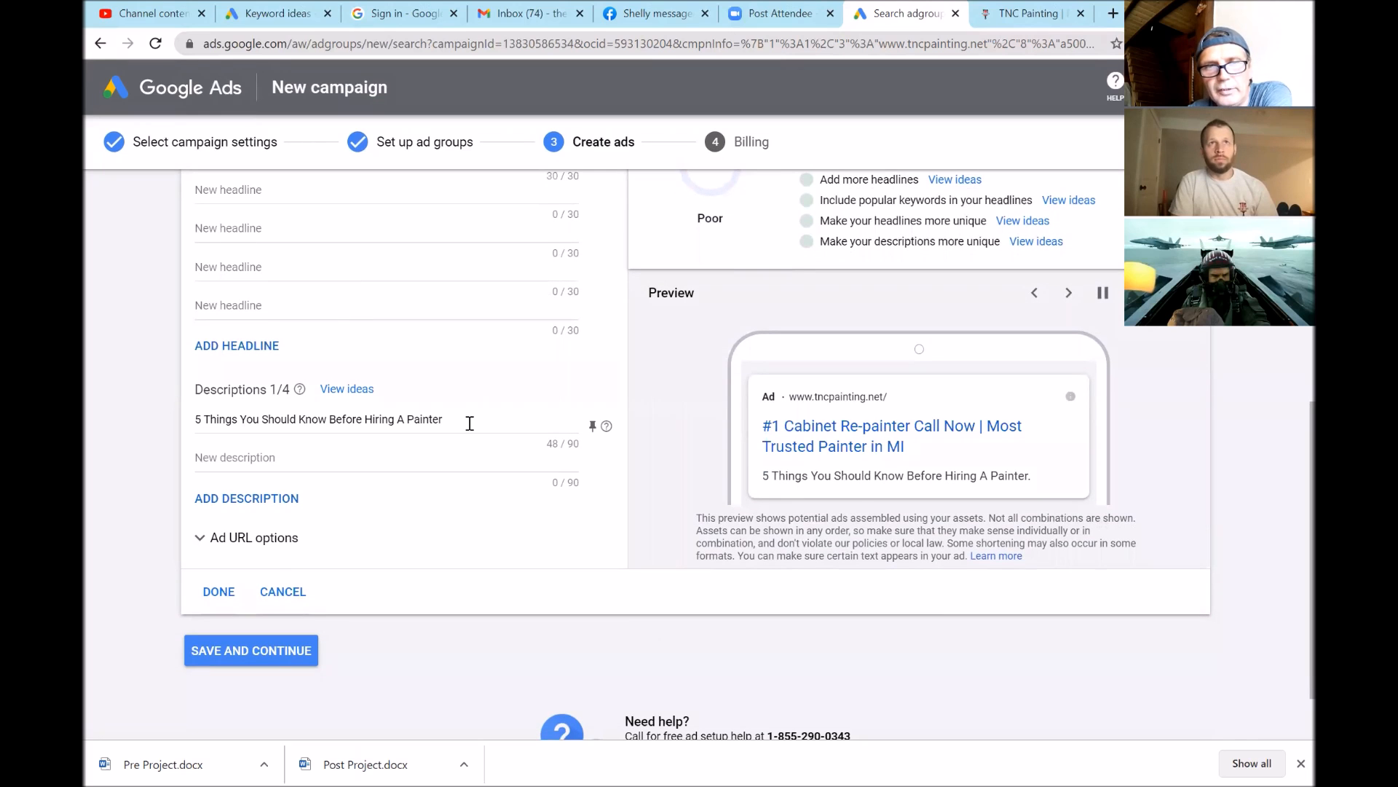
pyautogui.scroll(-1, 665, 462)
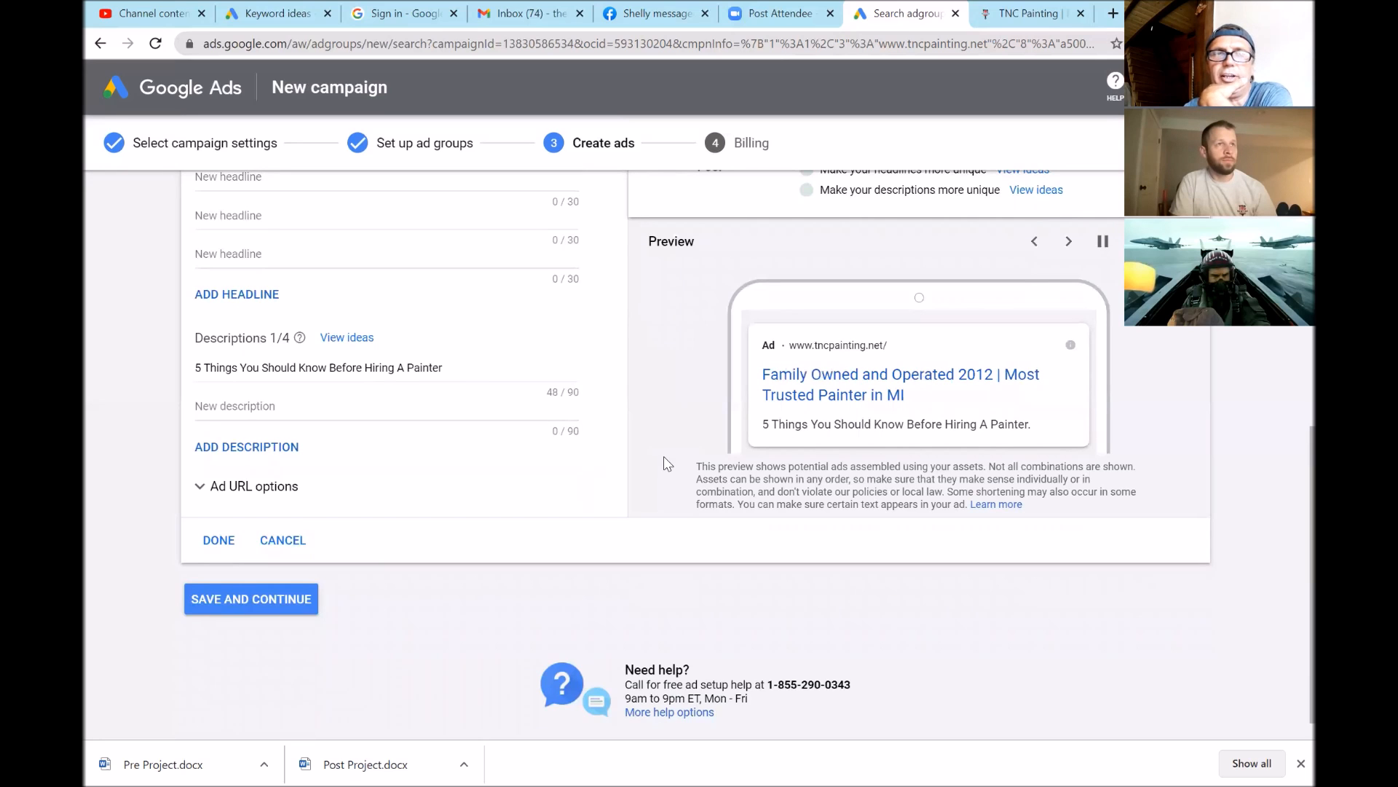
# Review the responsive search ad's final URL, headlines, description, ad strength and mobile preview
pyautogui.scroll(3, 664, 459)
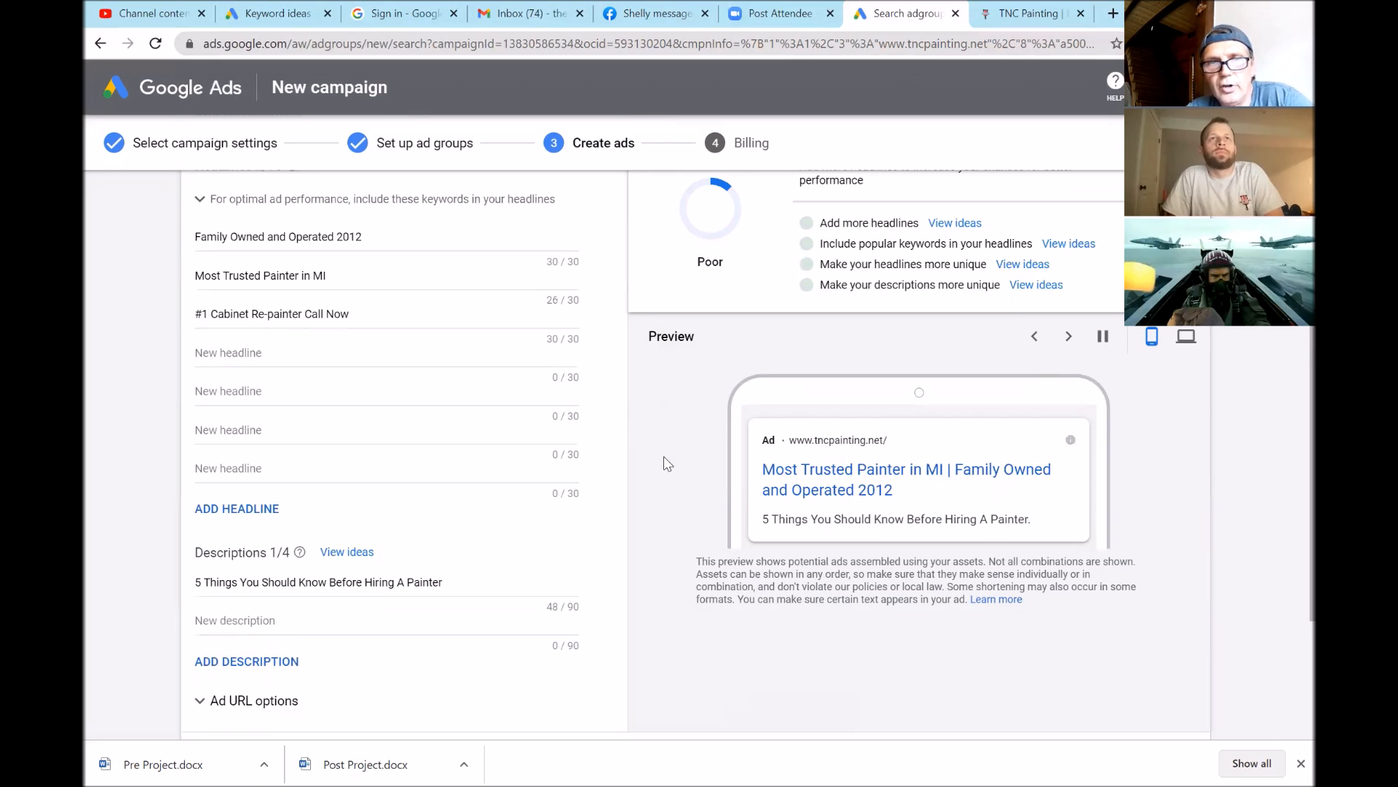
pyautogui.scroll(-2, 661, 496)
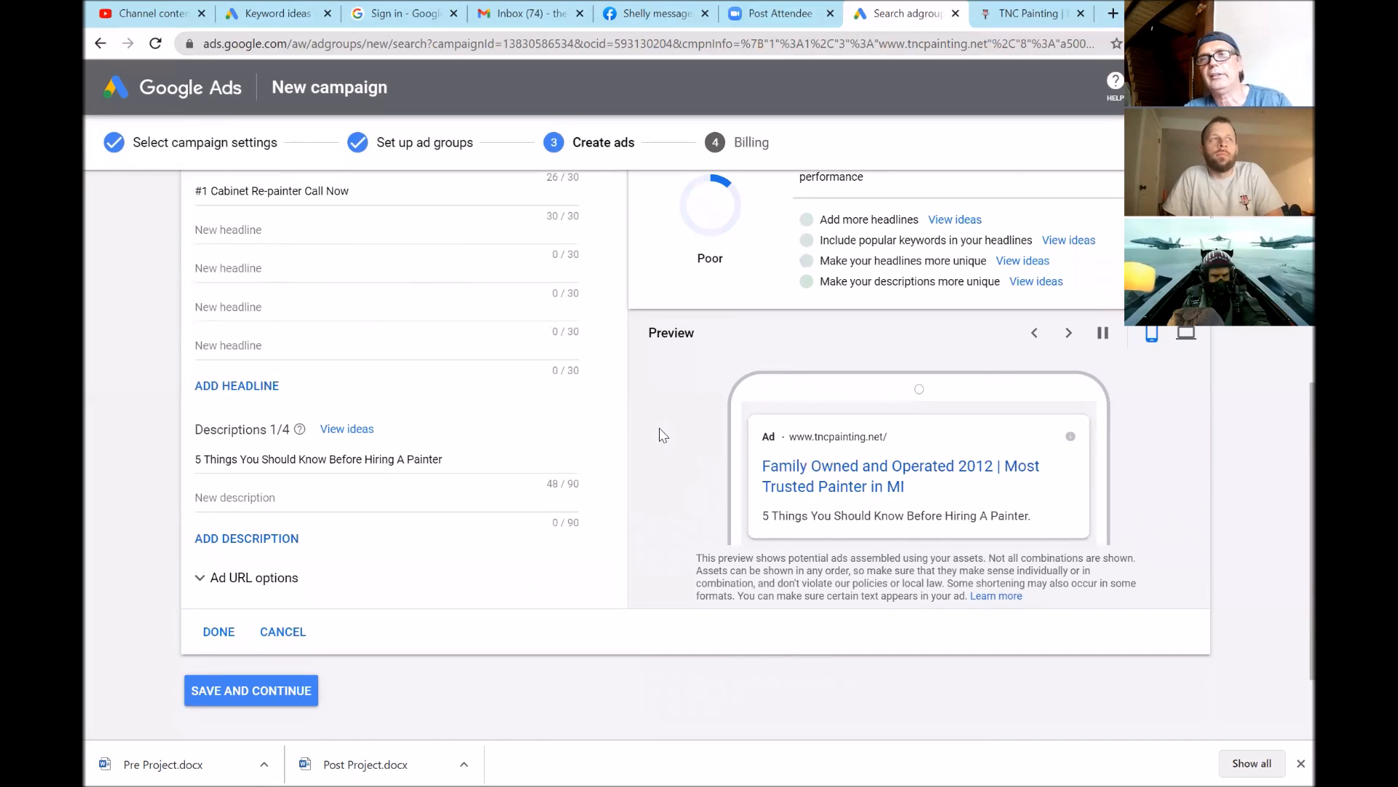
pyautogui.scroll(2, 662, 435)
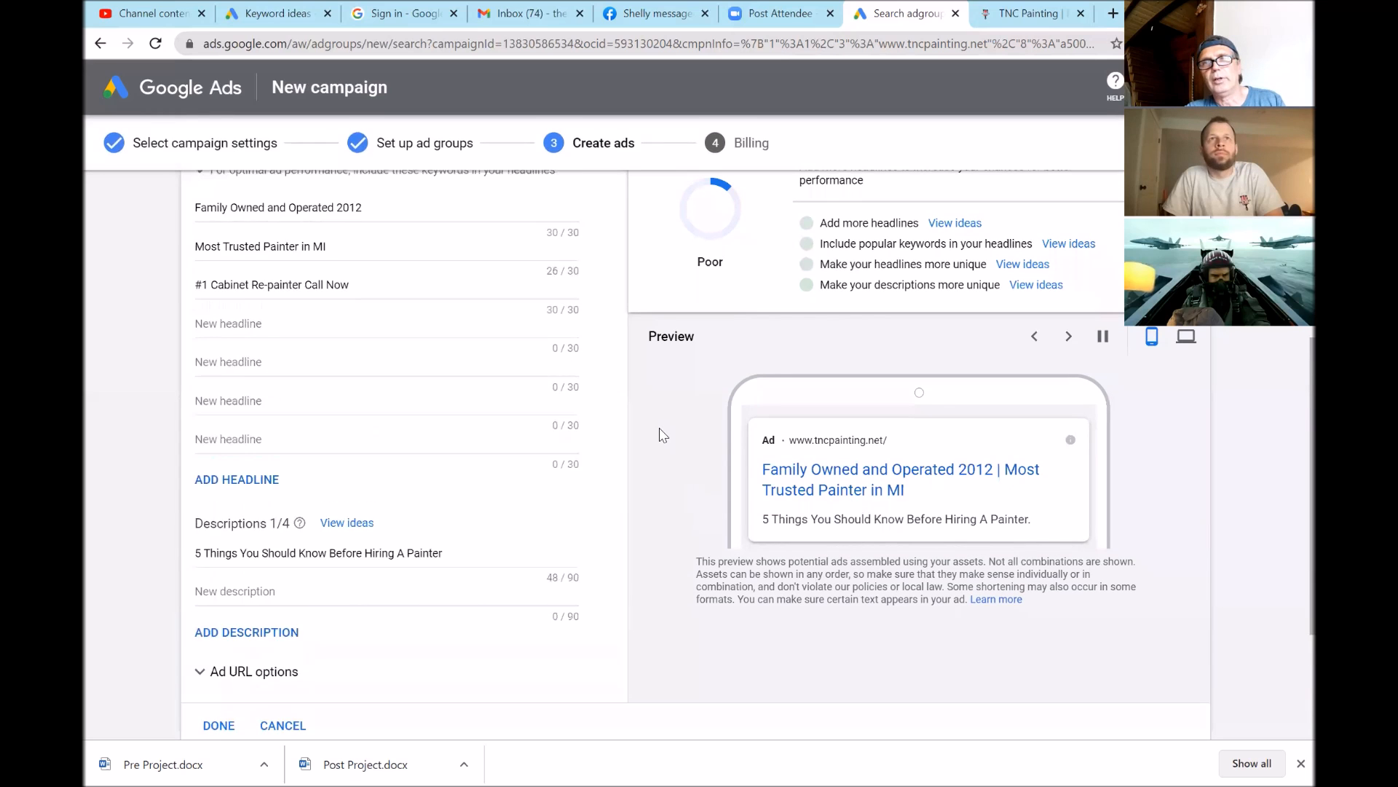
pyautogui.scroll(3, 662, 437)
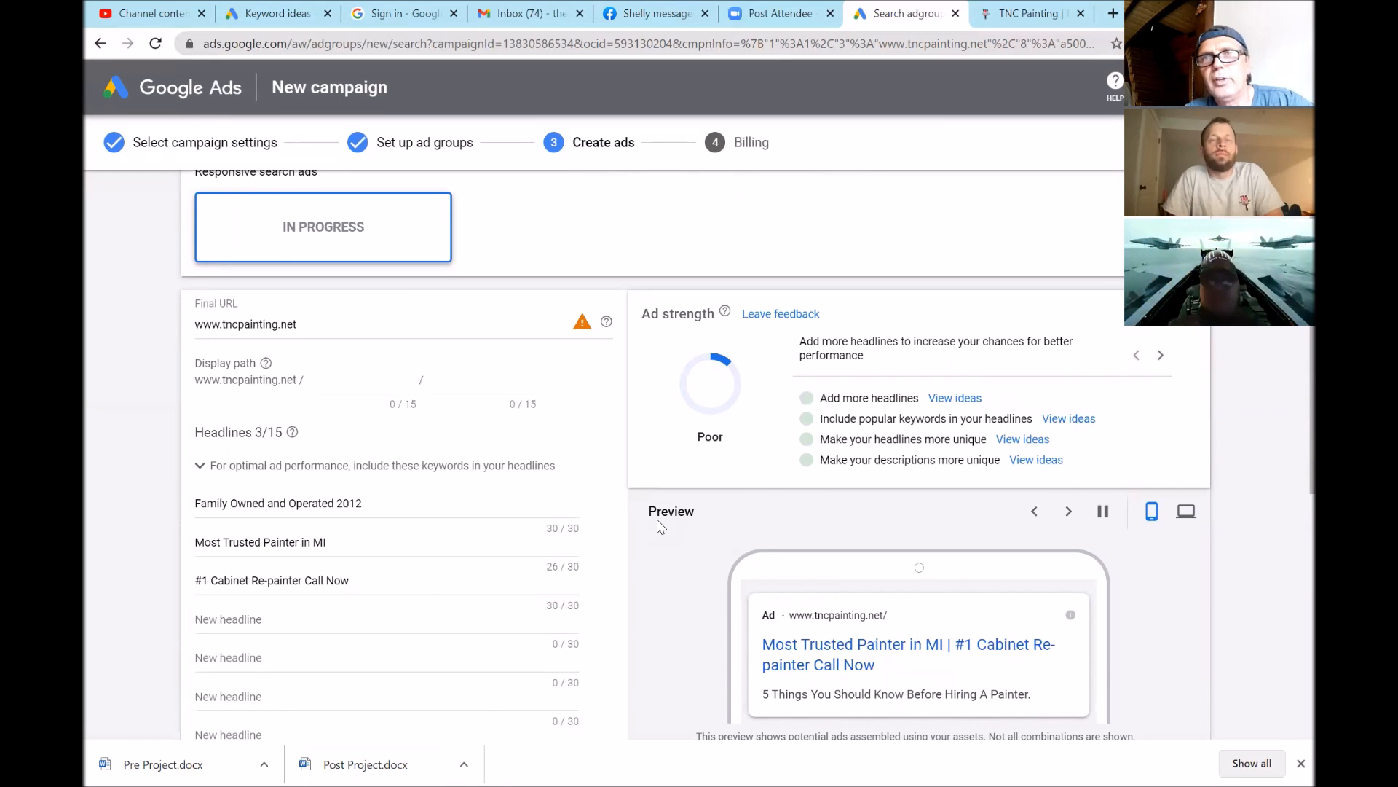
pyautogui.scroll(-1, 659, 526)
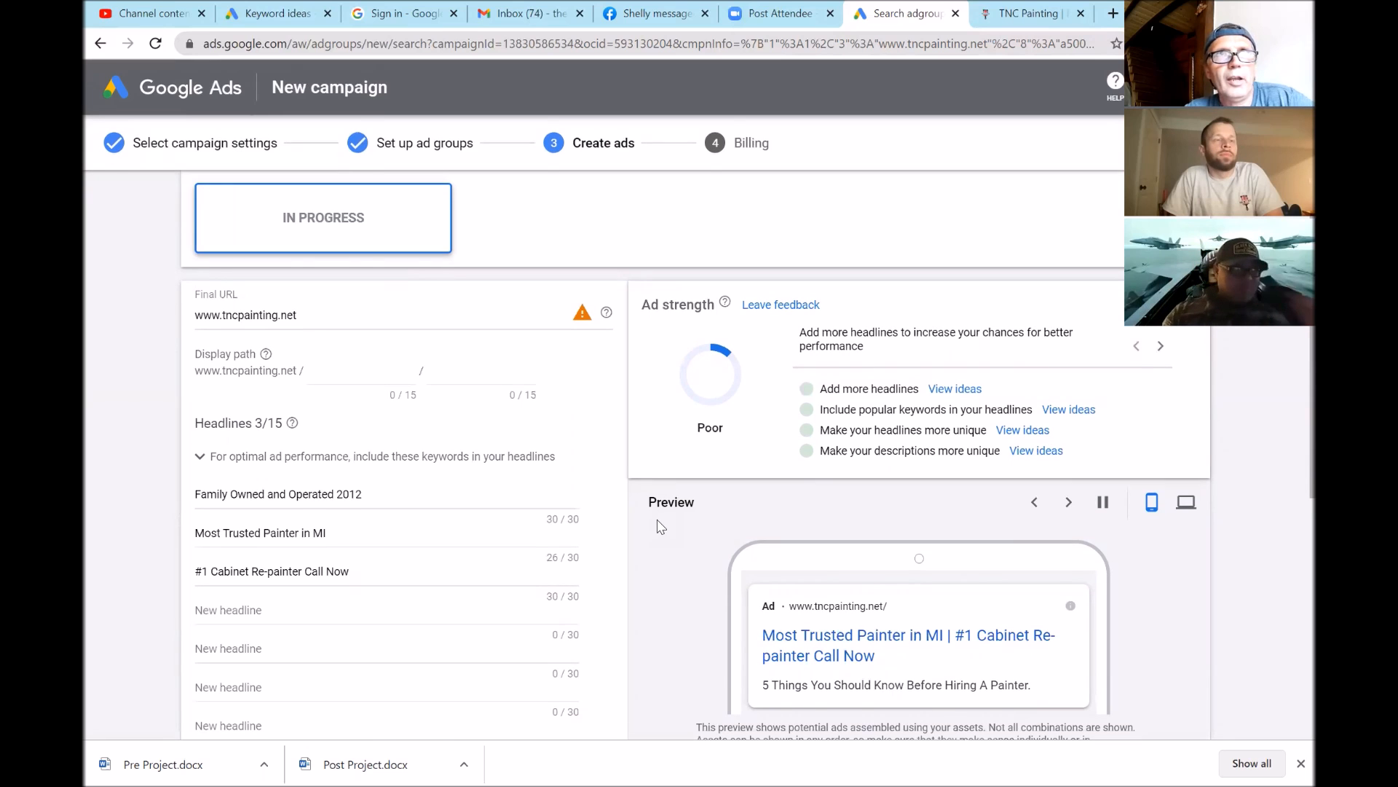
pyautogui.scroll(-2, 659, 526)
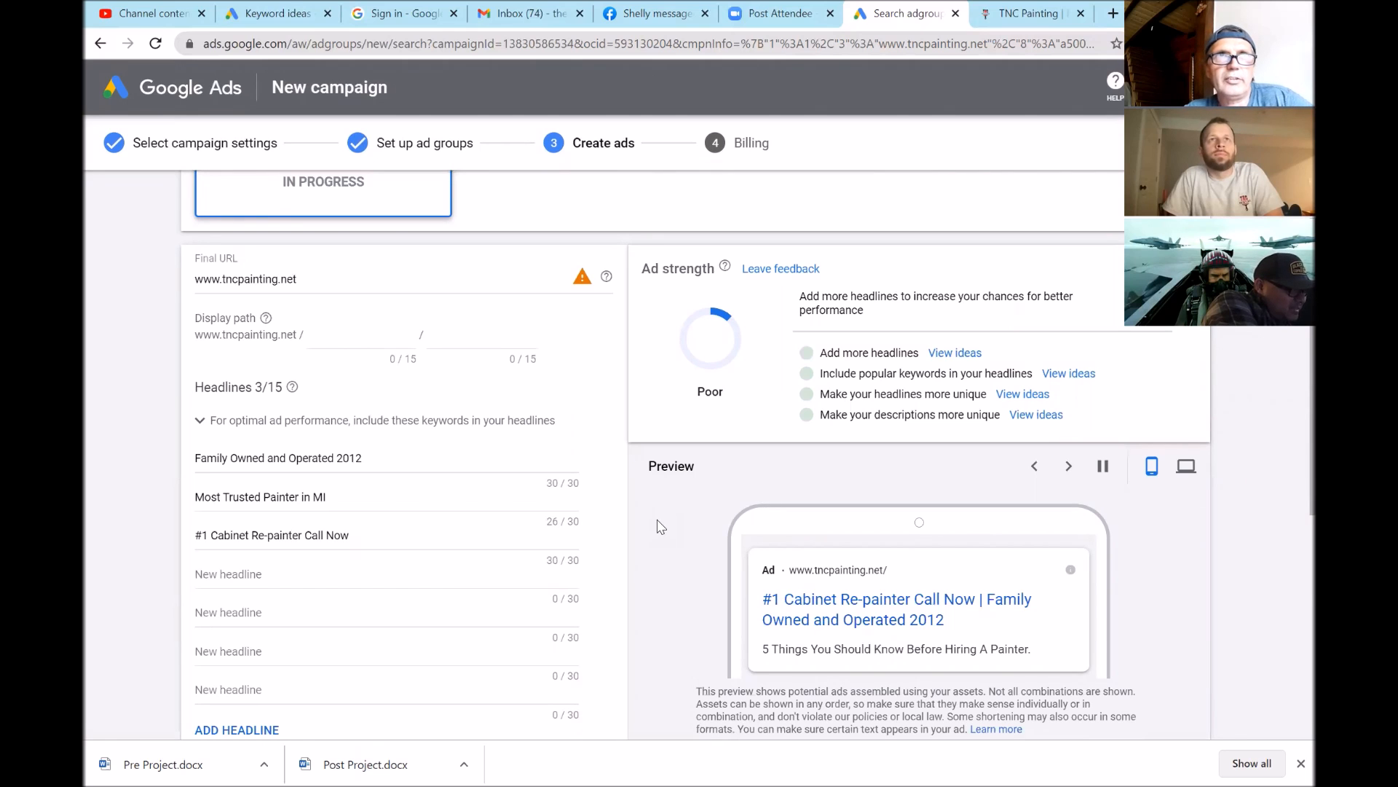
pyautogui.scroll(-3, 659, 526)
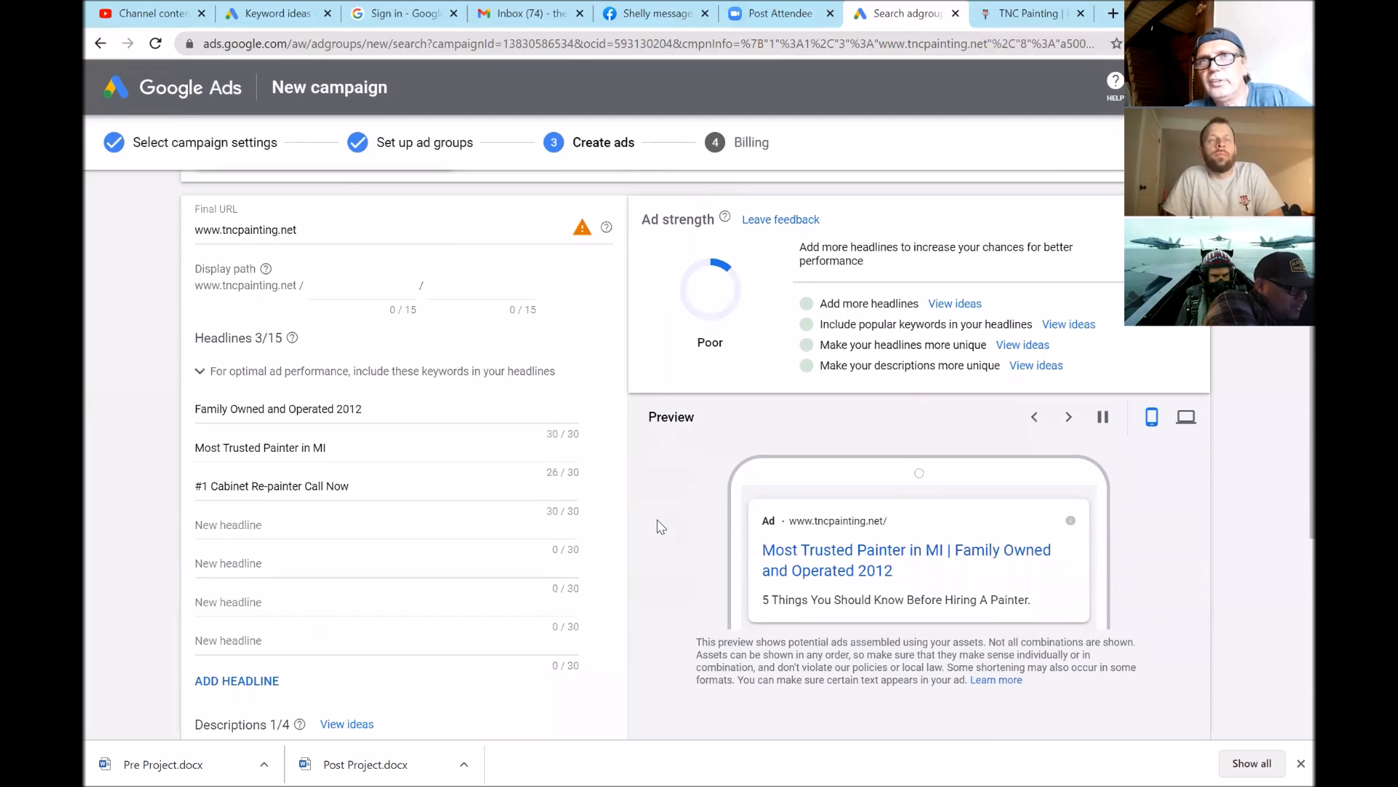
pyautogui.scroll(-1, 660, 526)
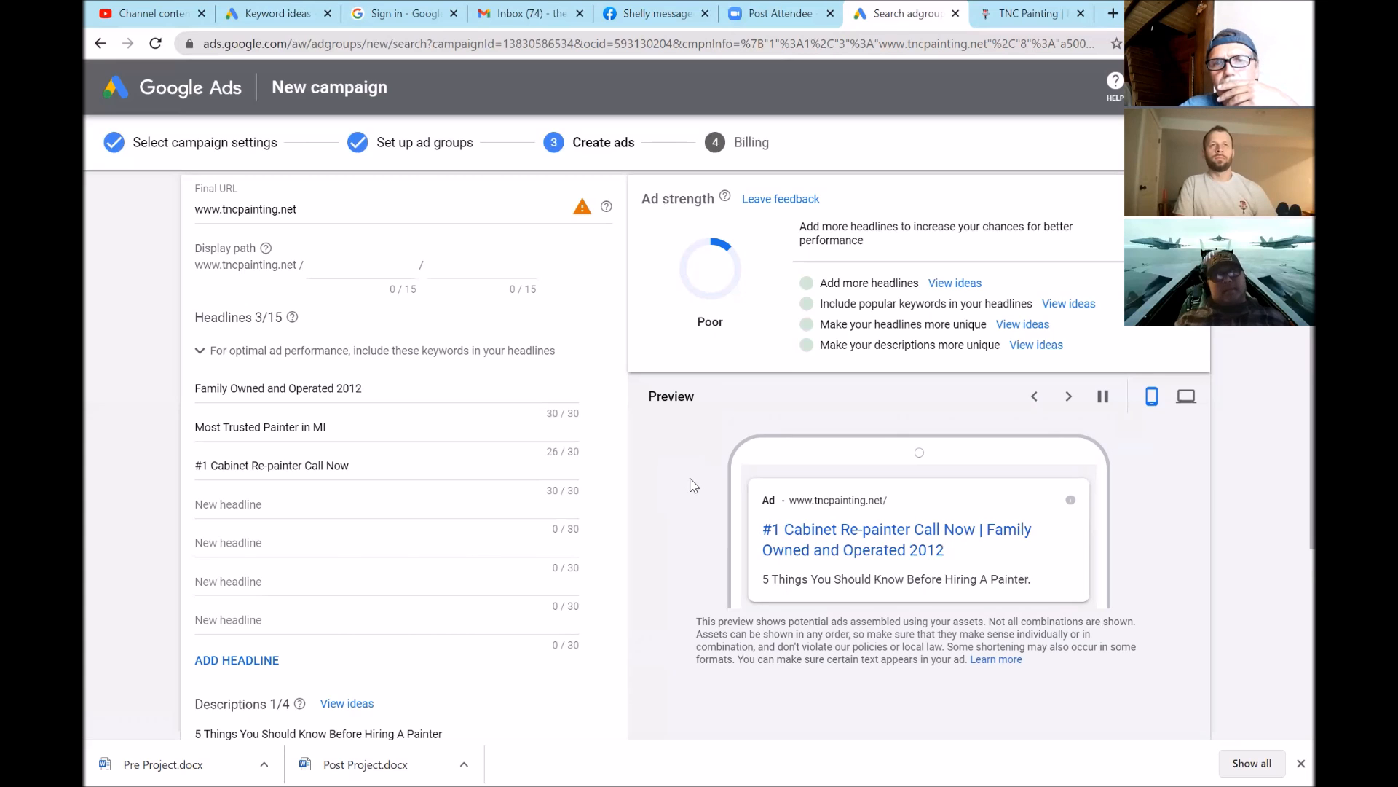
pyautogui.scroll(-1, 690, 480)
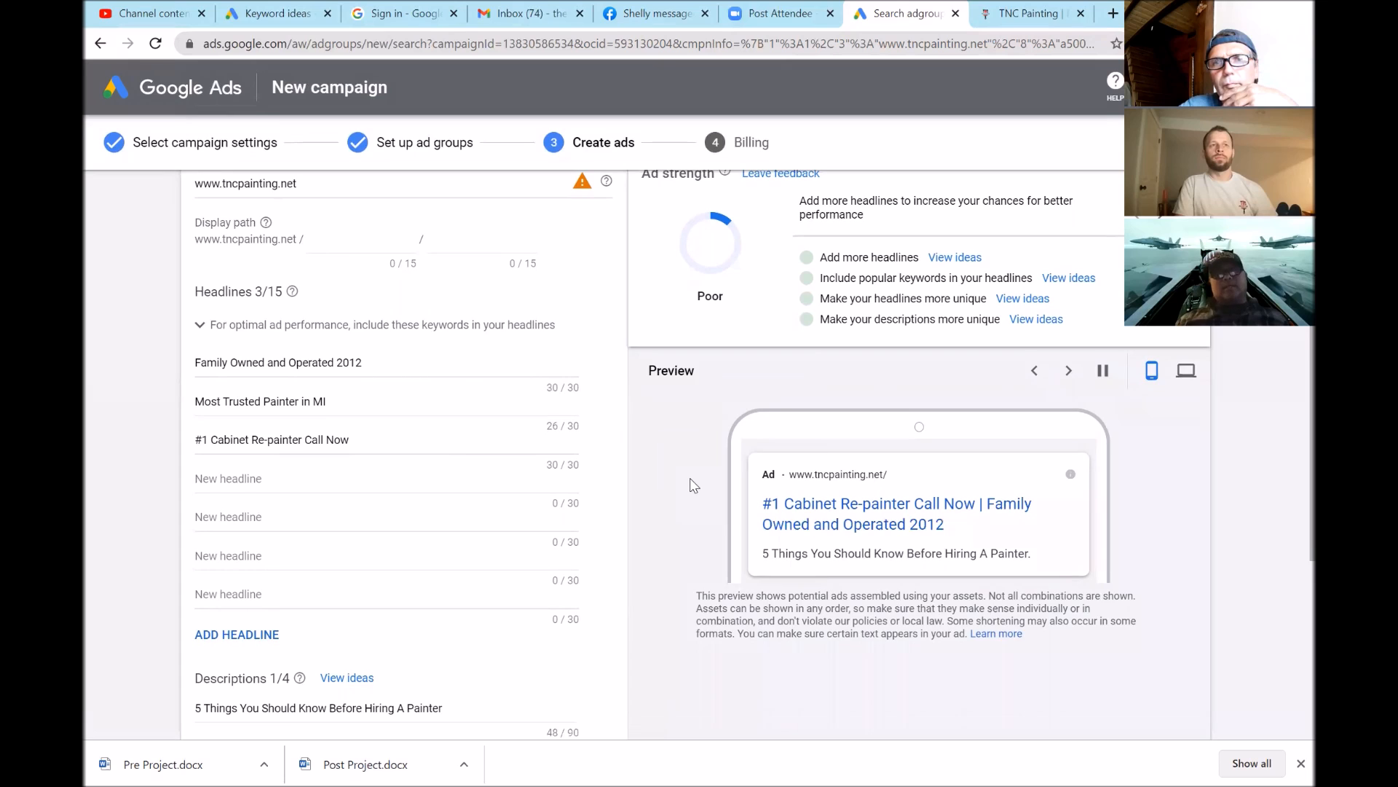
pyautogui.scroll(1, 690, 480)
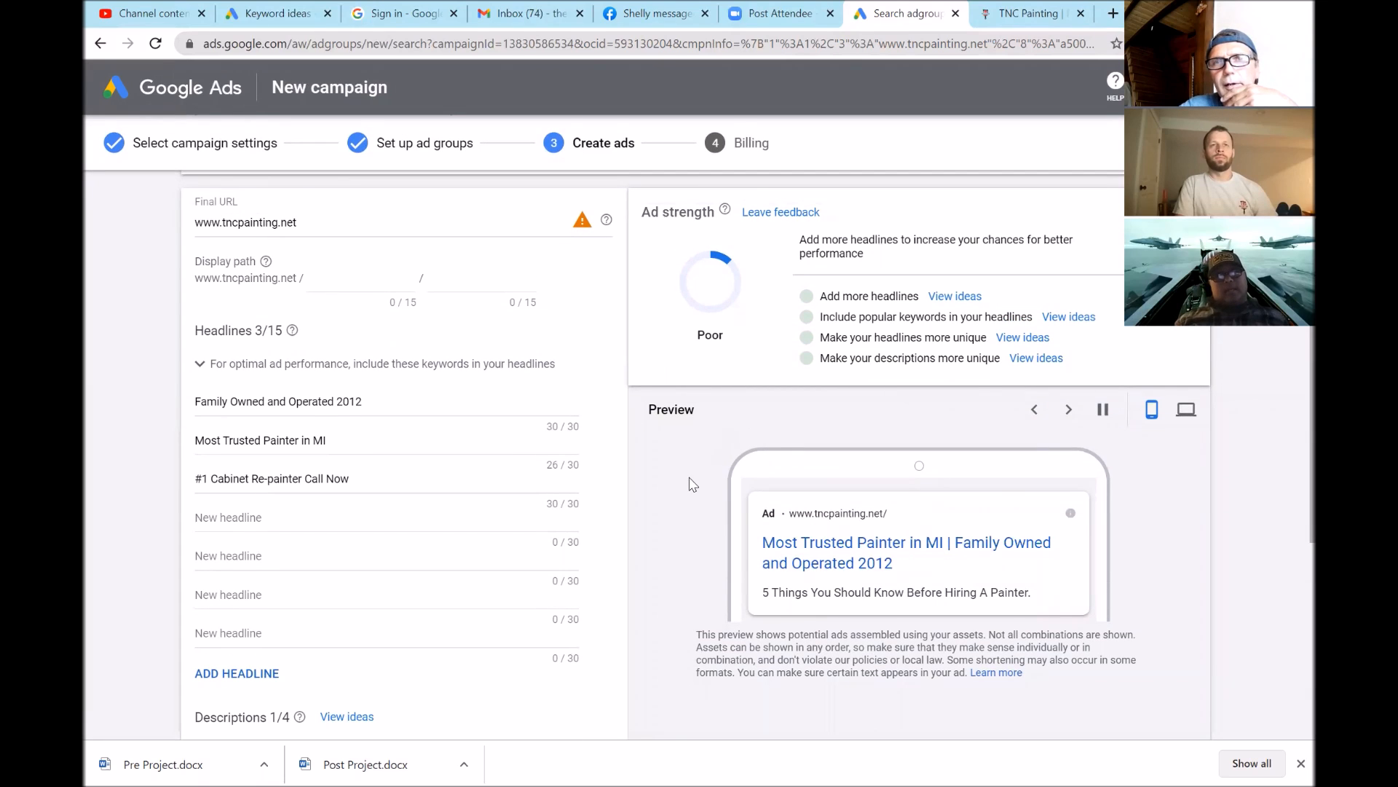
pyautogui.scroll(-1, 693, 485)
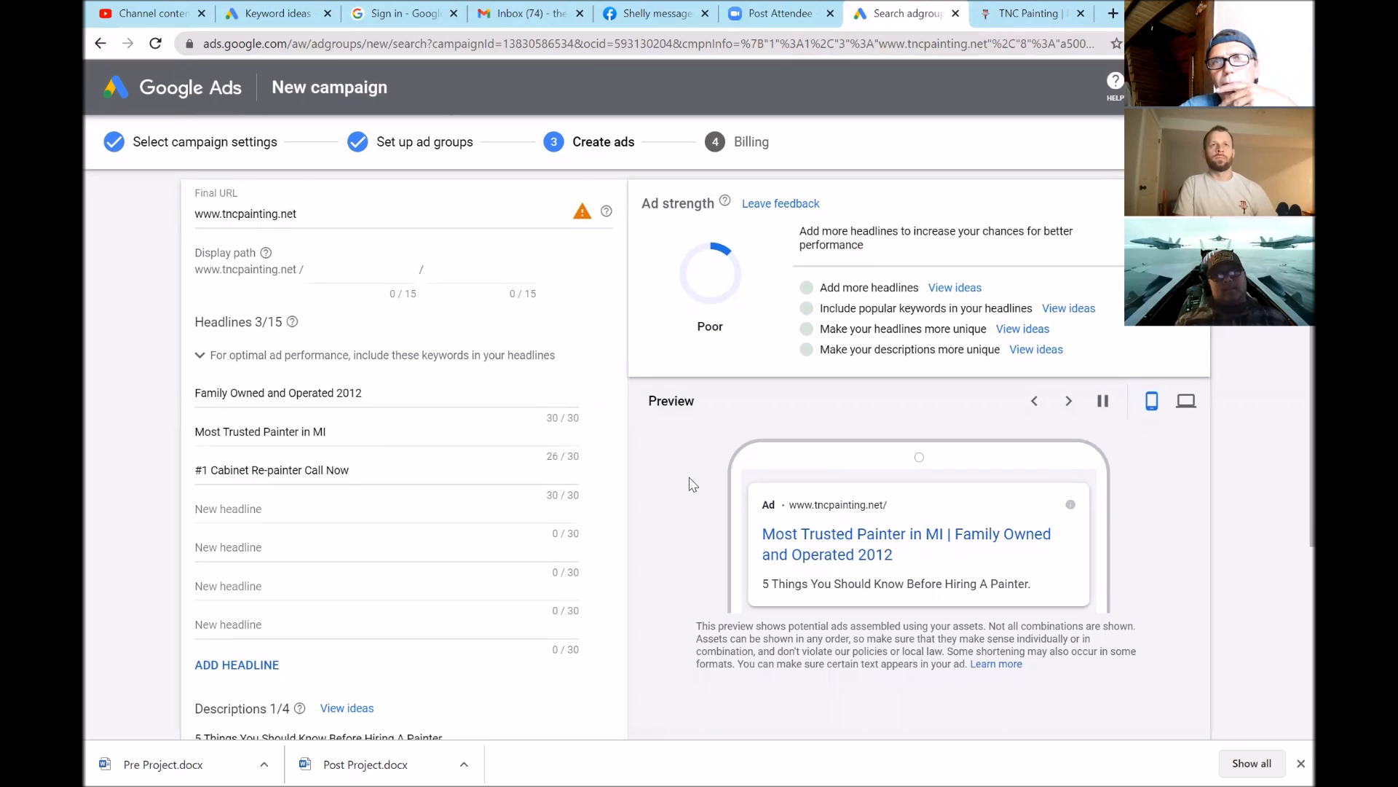
pyautogui.scroll(-1, 693, 485)
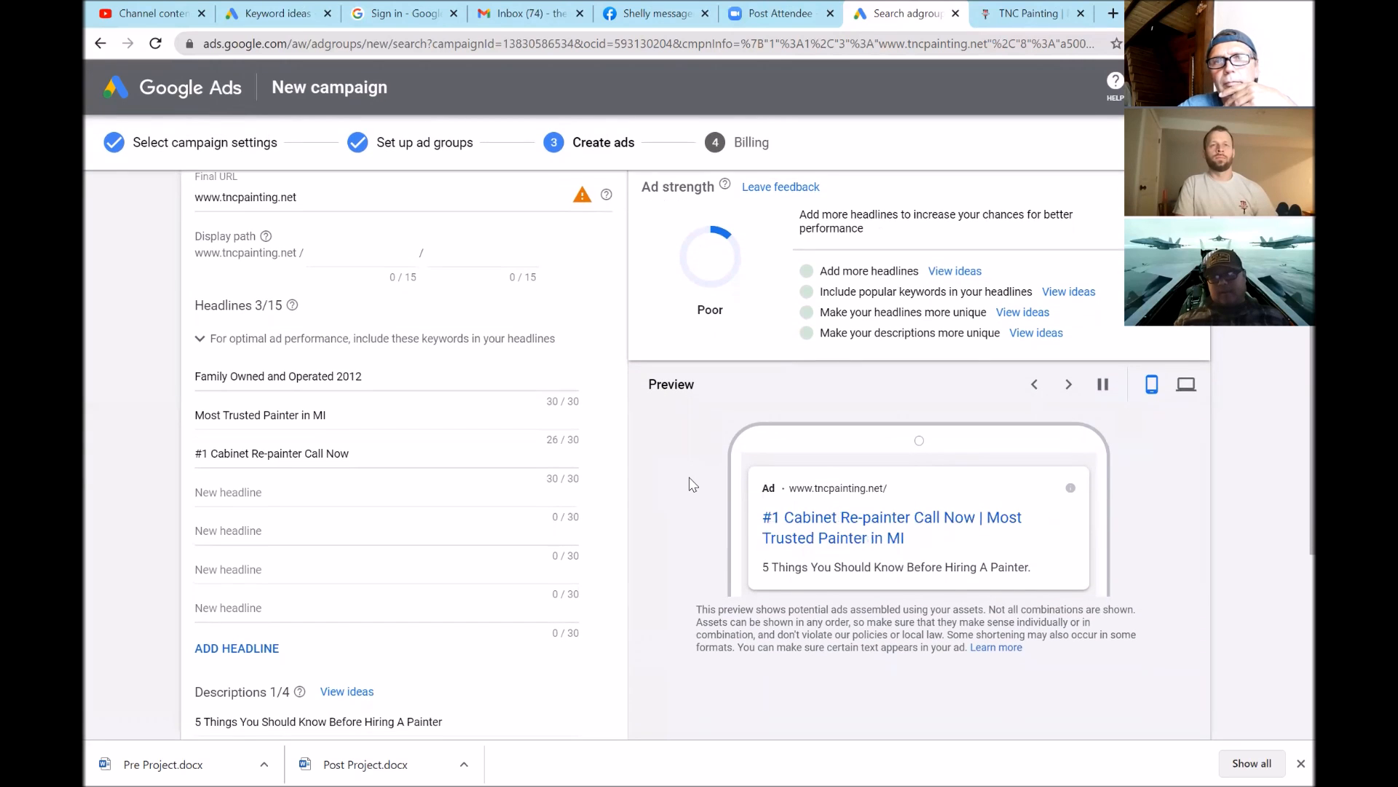
pyautogui.scroll(-1, 693, 485)
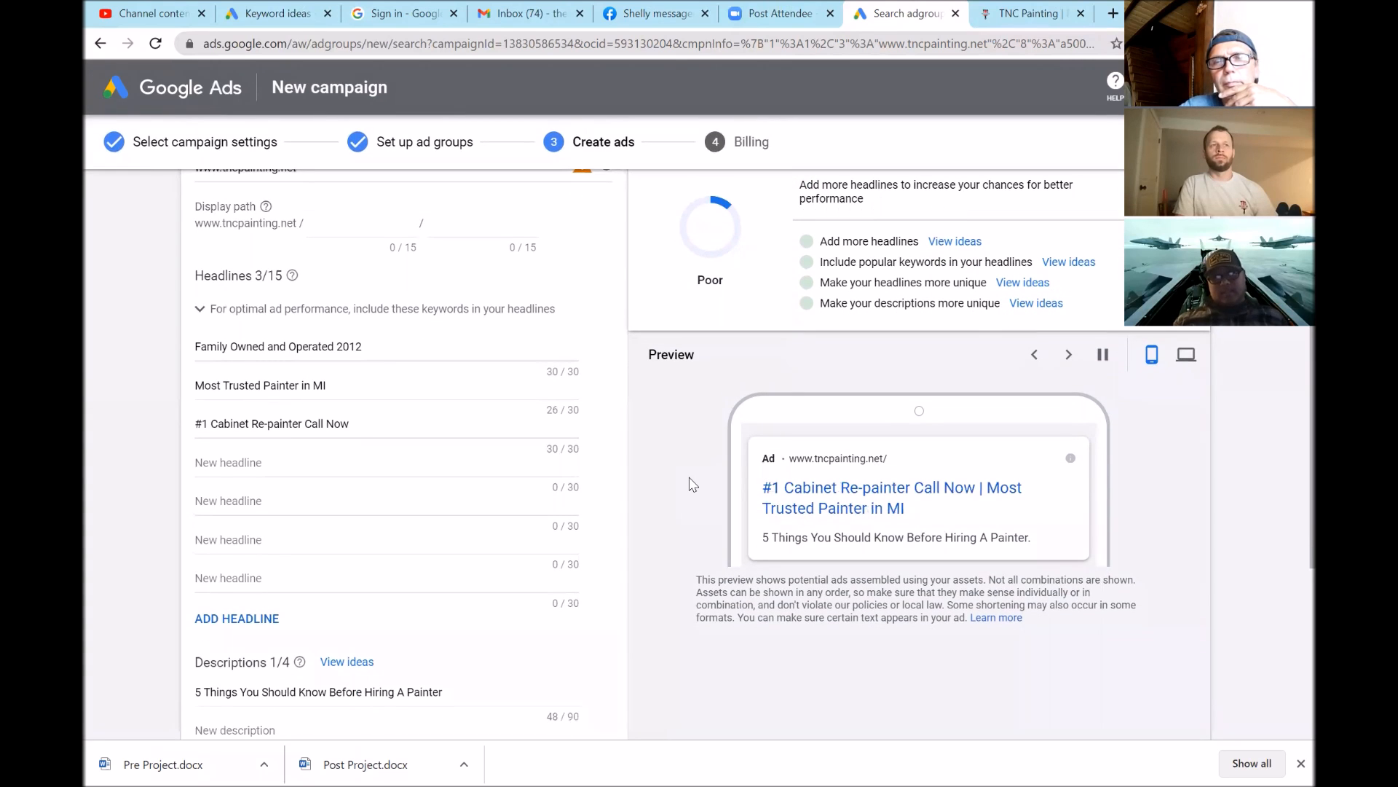
pyautogui.scroll(1, 693, 484)
pyautogui.scroll(-1, 693, 484)
pyautogui.scroll(-1, 693, 484)
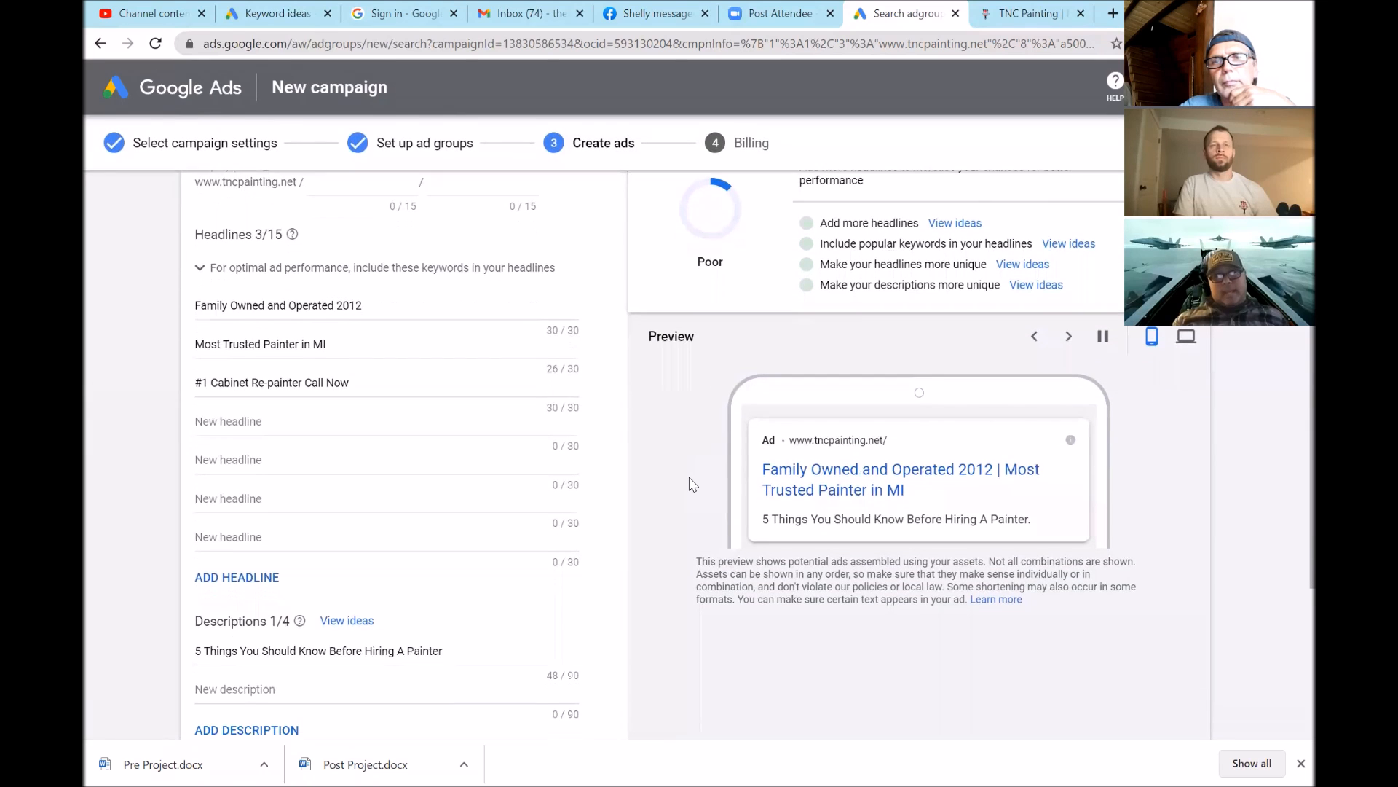
pyautogui.scroll(1, 692, 484)
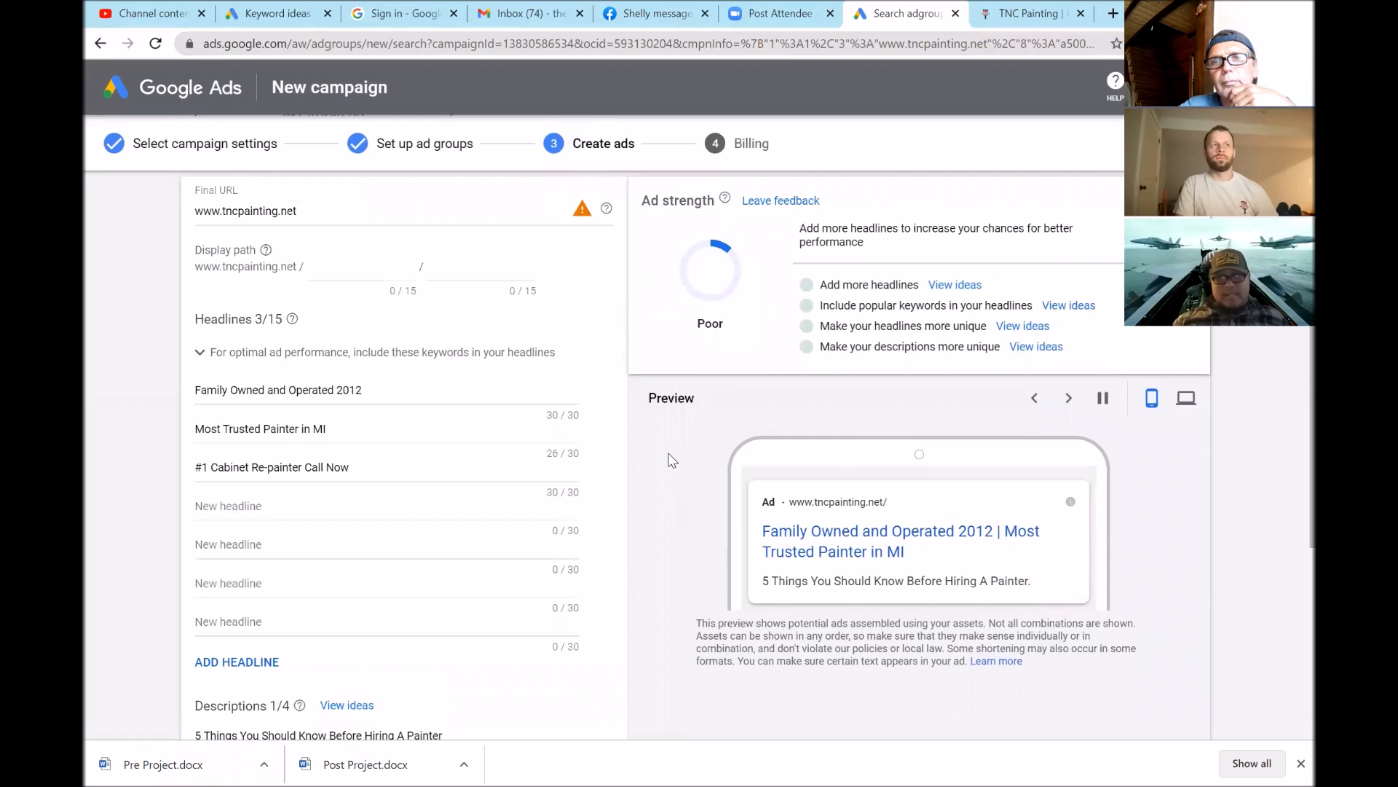
pyautogui.scroll(1, 670, 457)
pyautogui.scroll(-1, 674, 504)
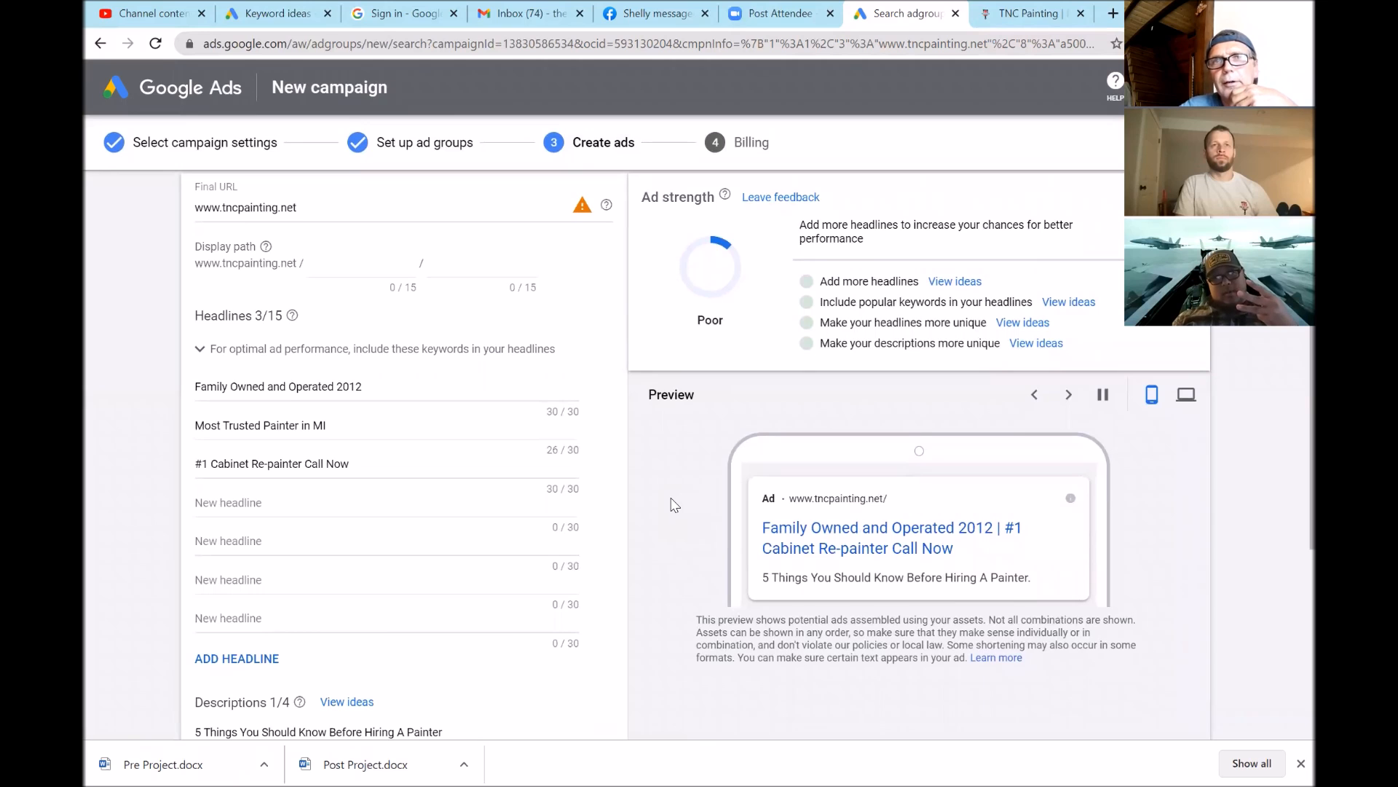
pyautogui.scroll(-1, 675, 504)
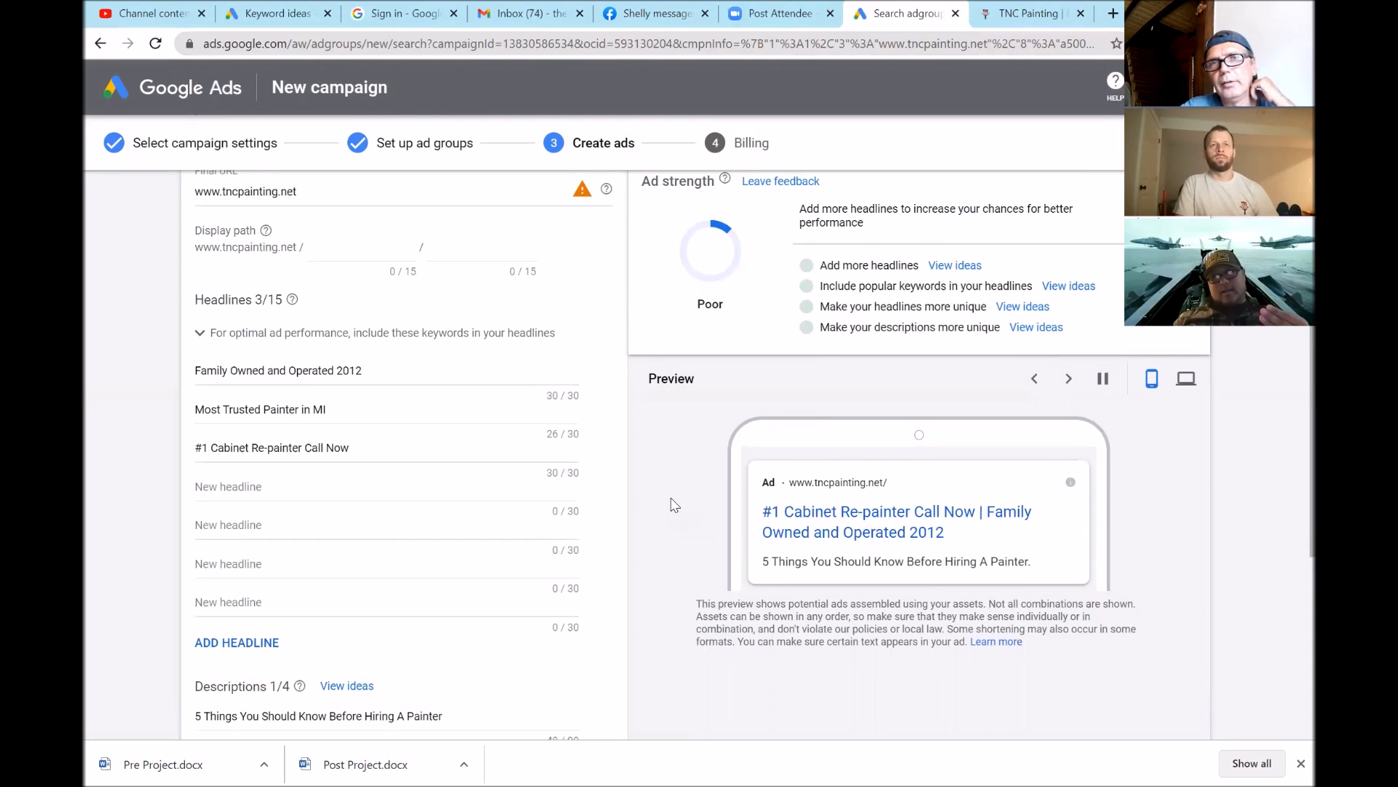
pyautogui.scroll(-2, 675, 504)
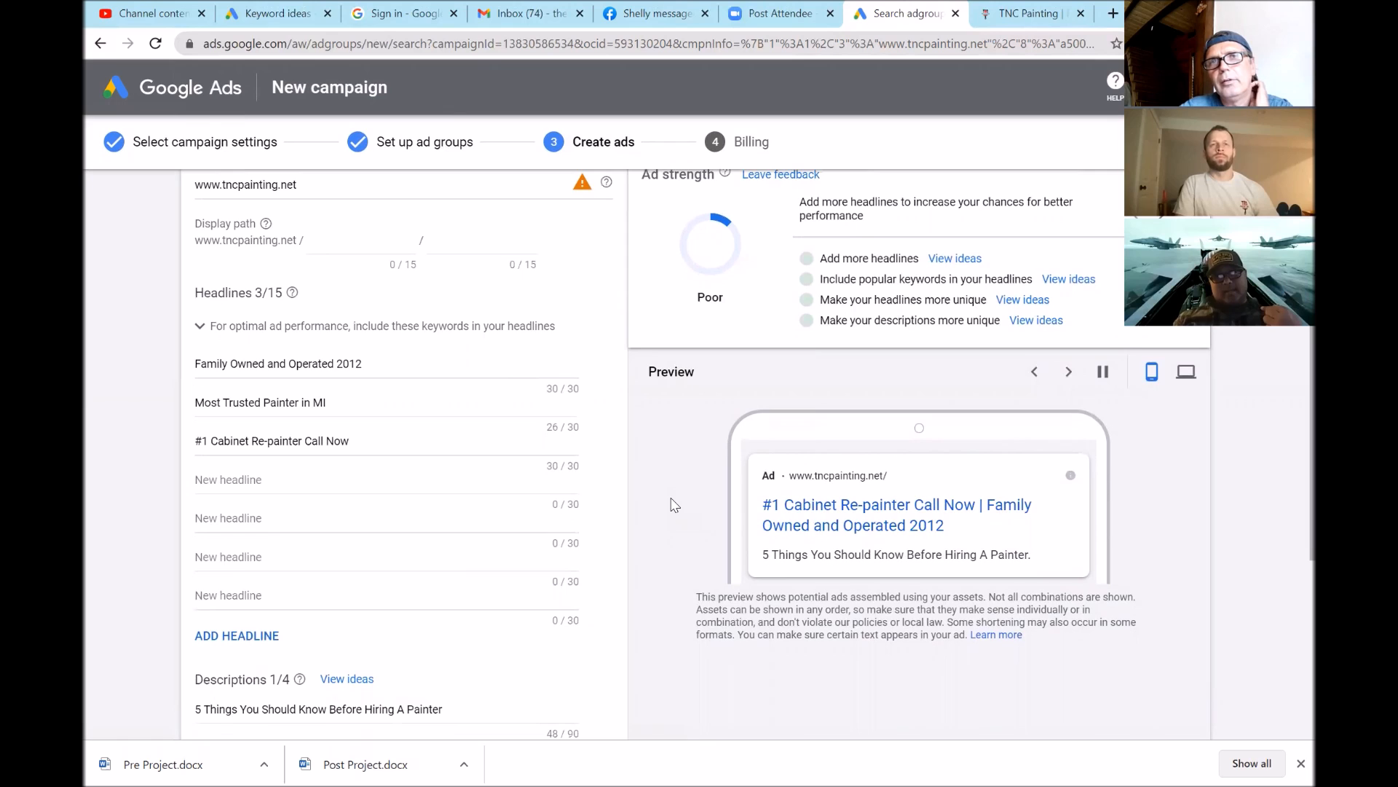
pyautogui.scroll(-1, 675, 504)
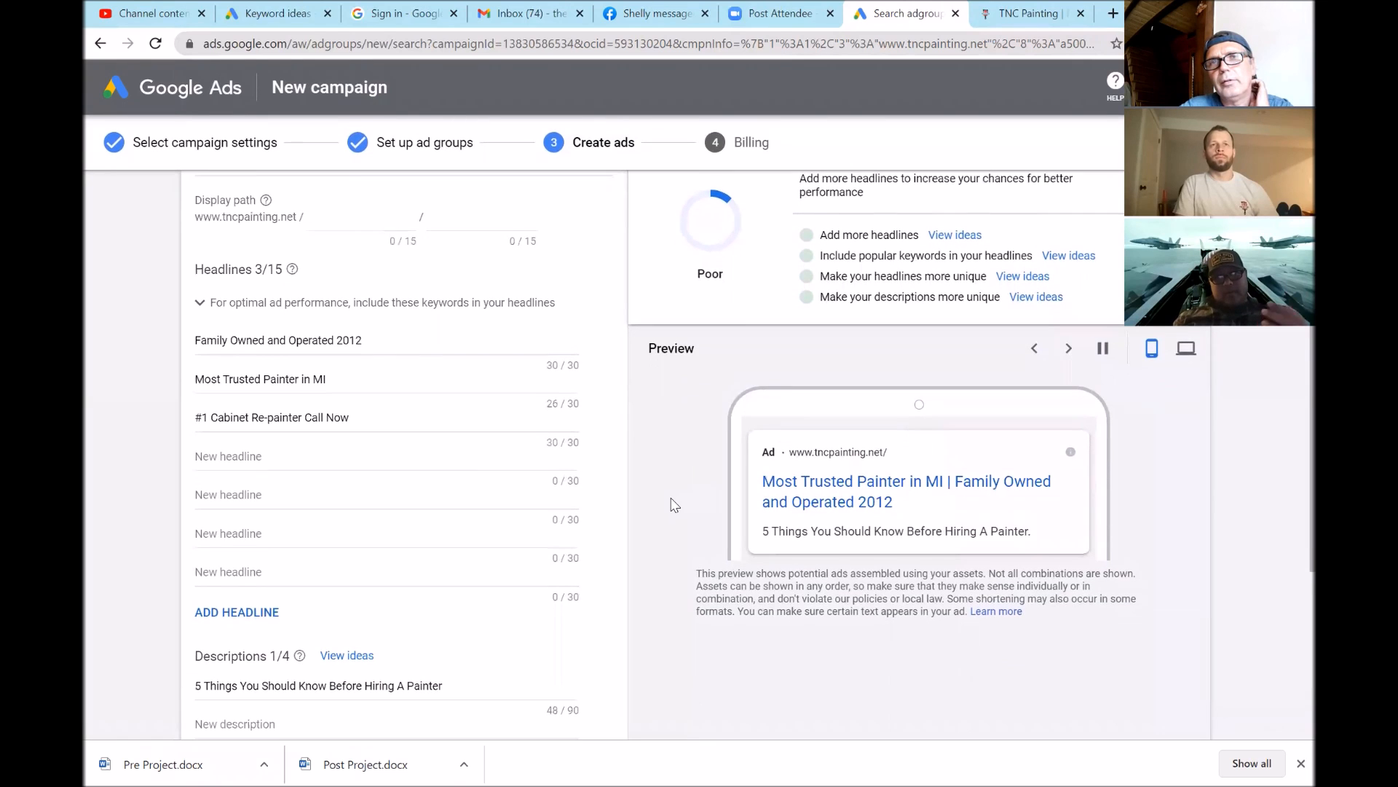
pyautogui.scroll(1, 674, 504)
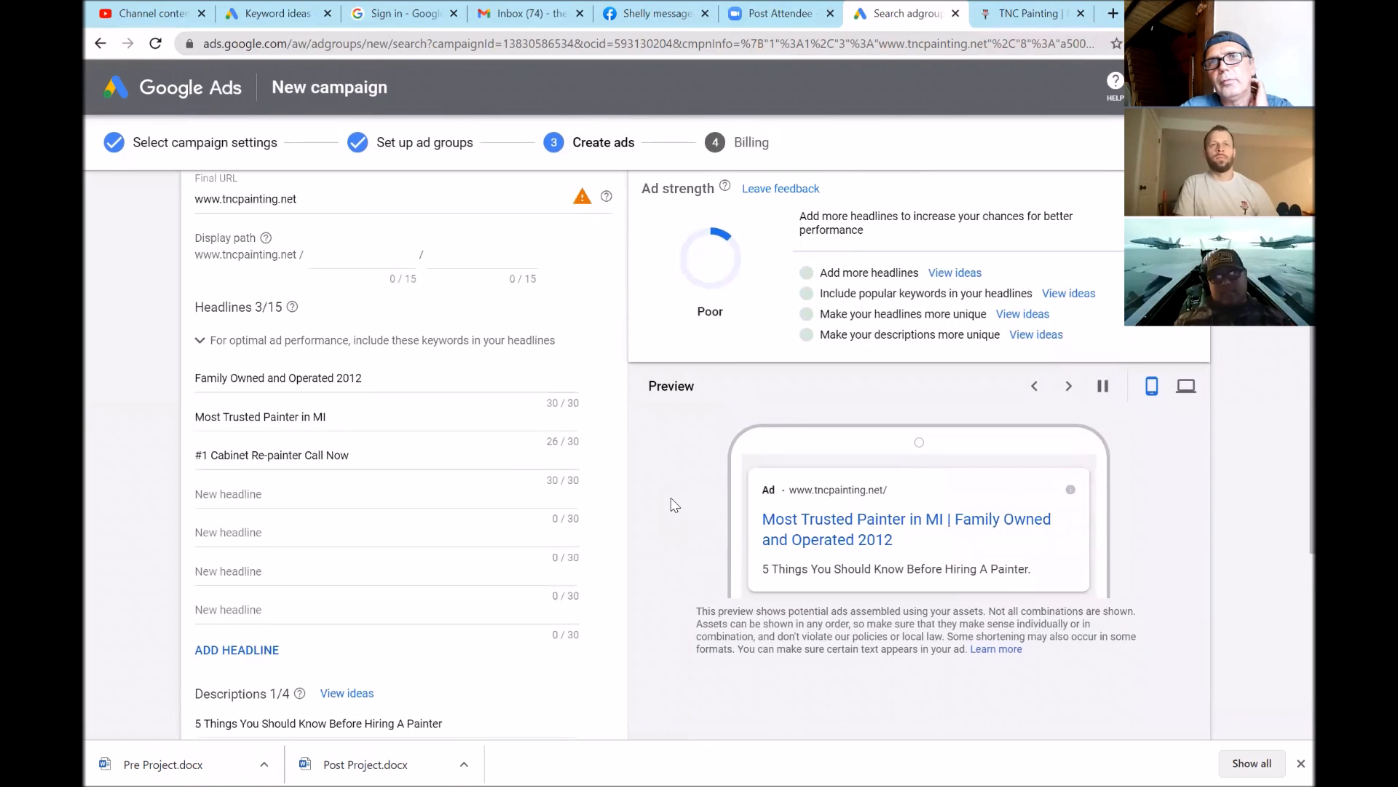
pyautogui.scroll(-1, 675, 504)
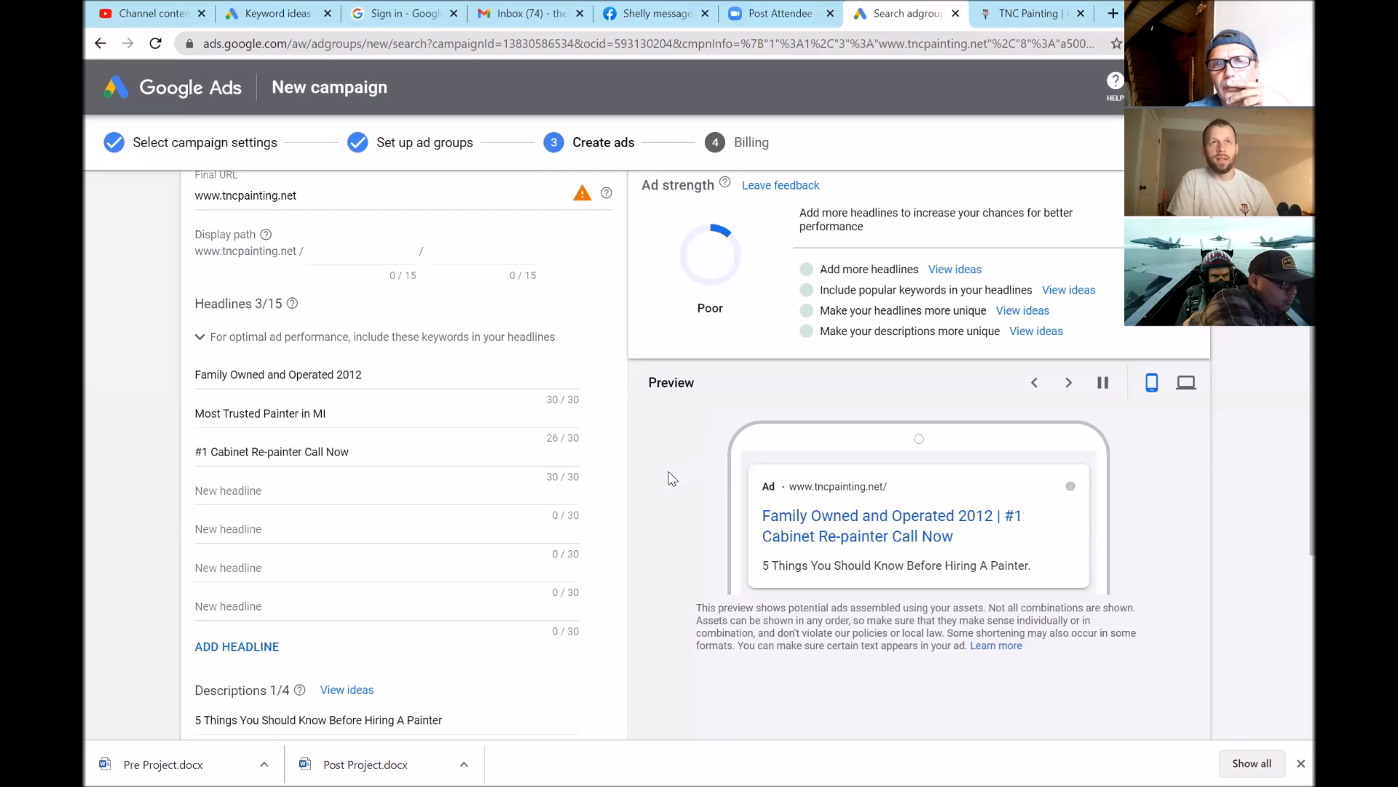
pyautogui.scroll(-1, 671, 478)
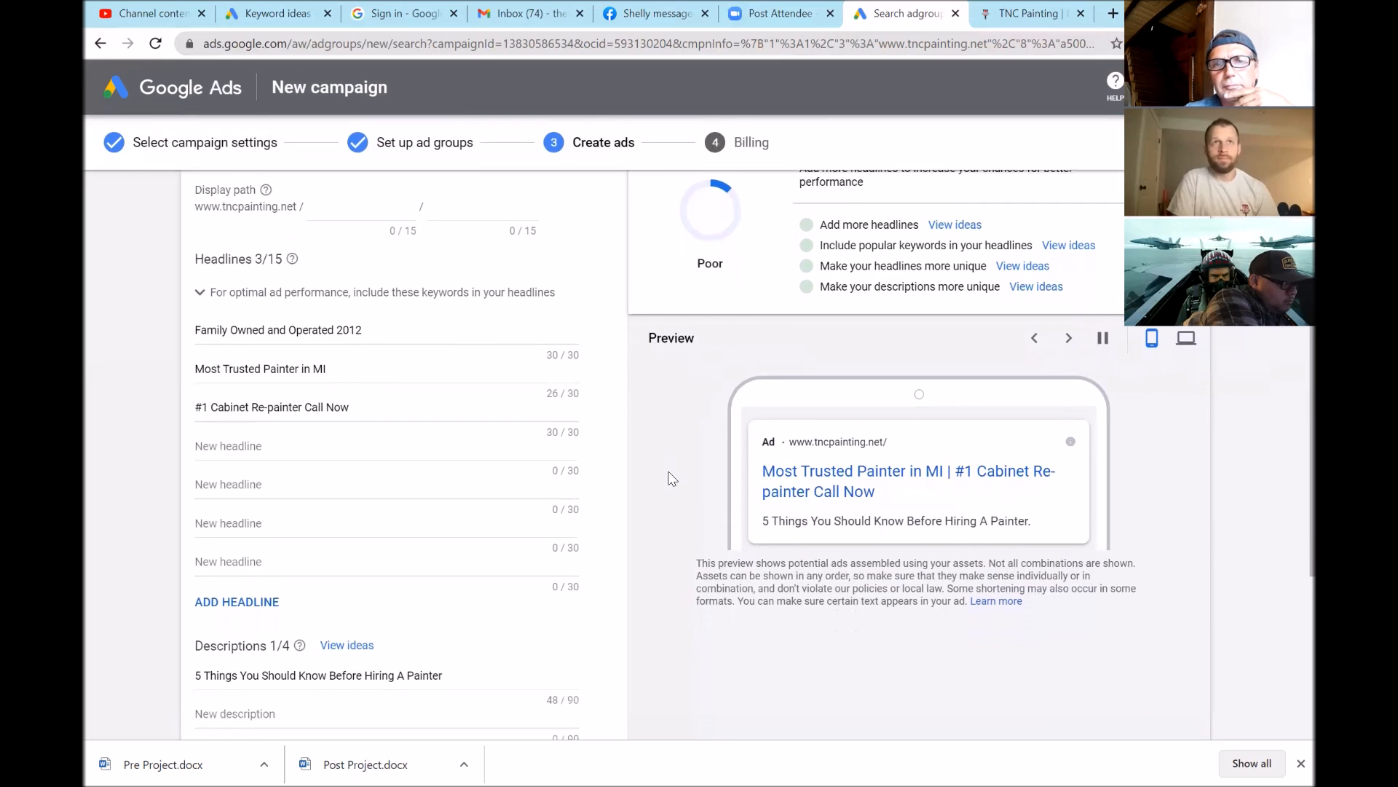
pyautogui.scroll(1, 671, 478)
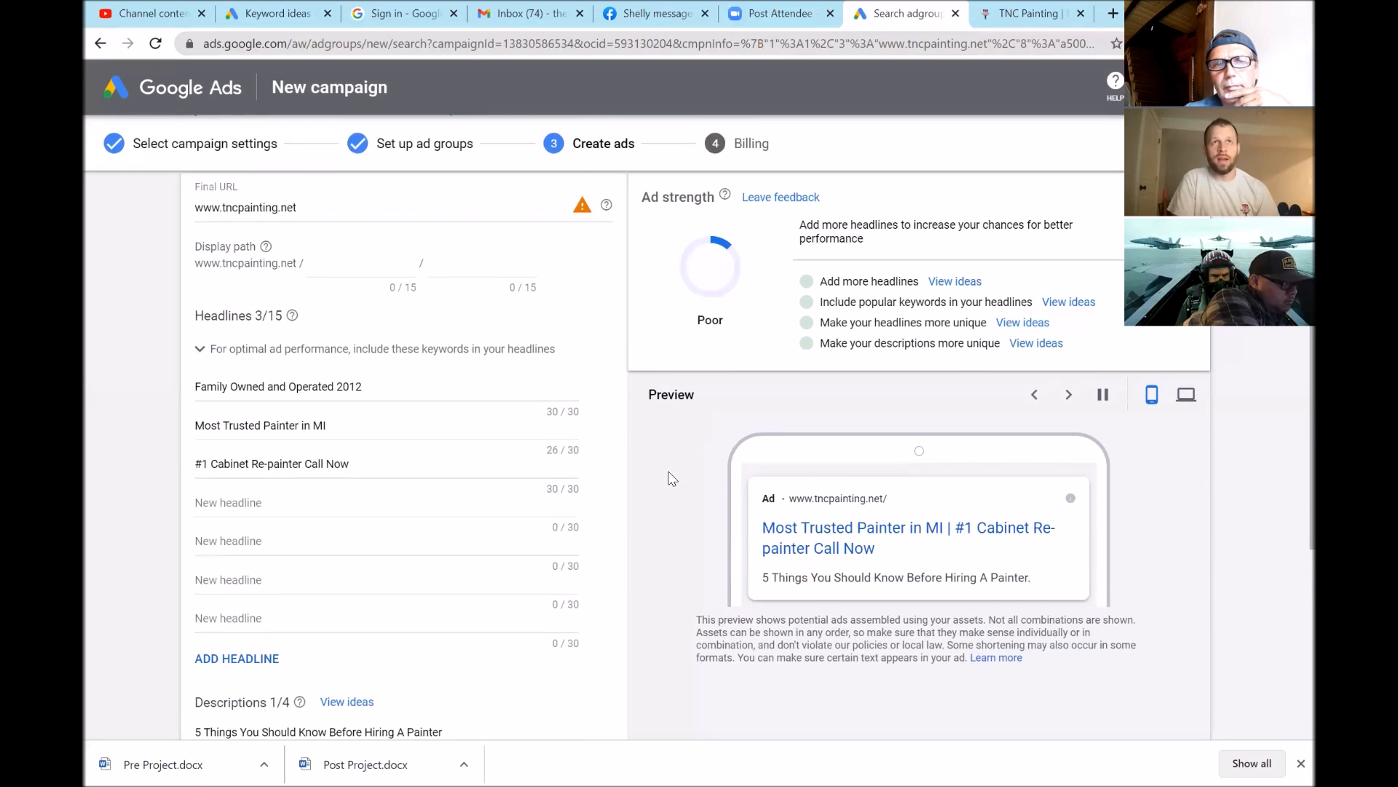
pyautogui.scroll(1, 671, 479)
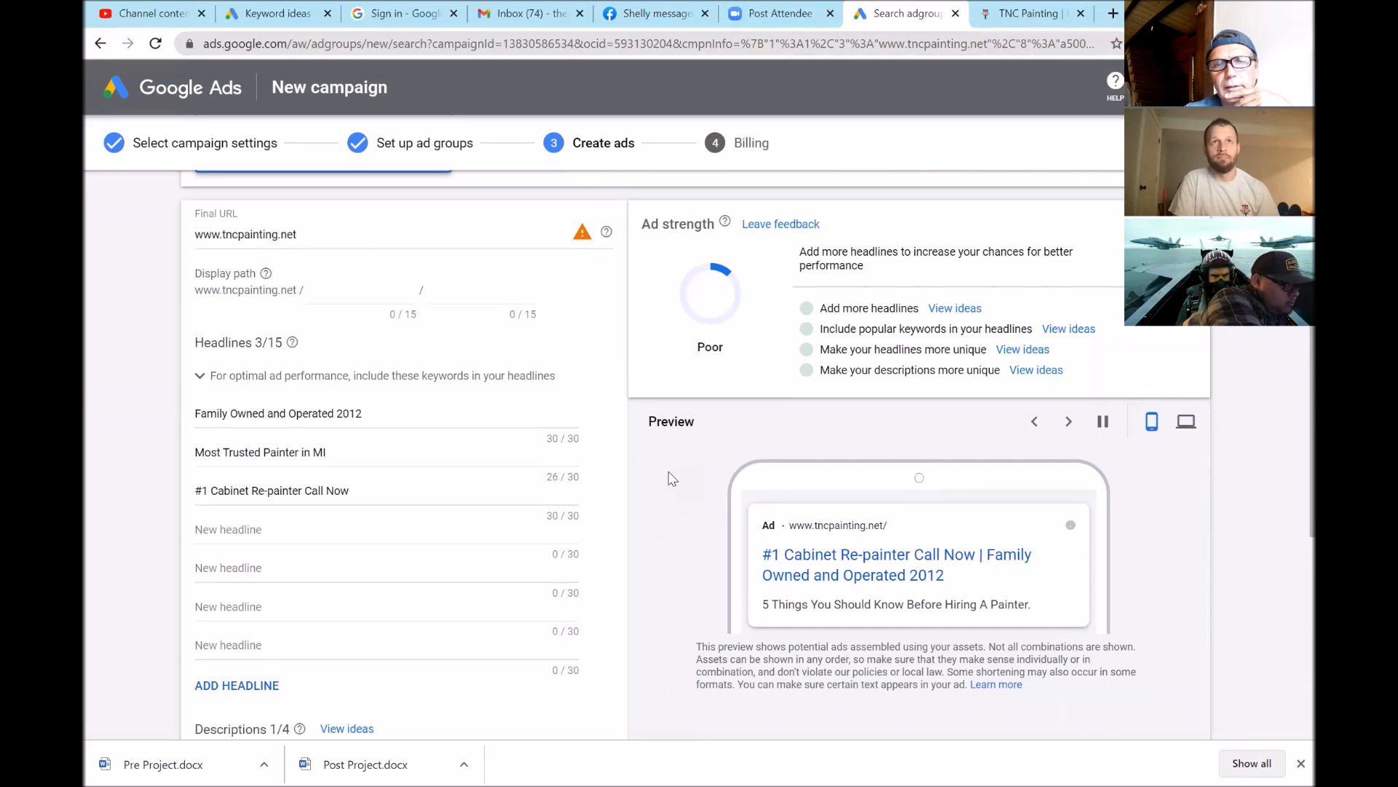
pyautogui.scroll(-1, 671, 478)
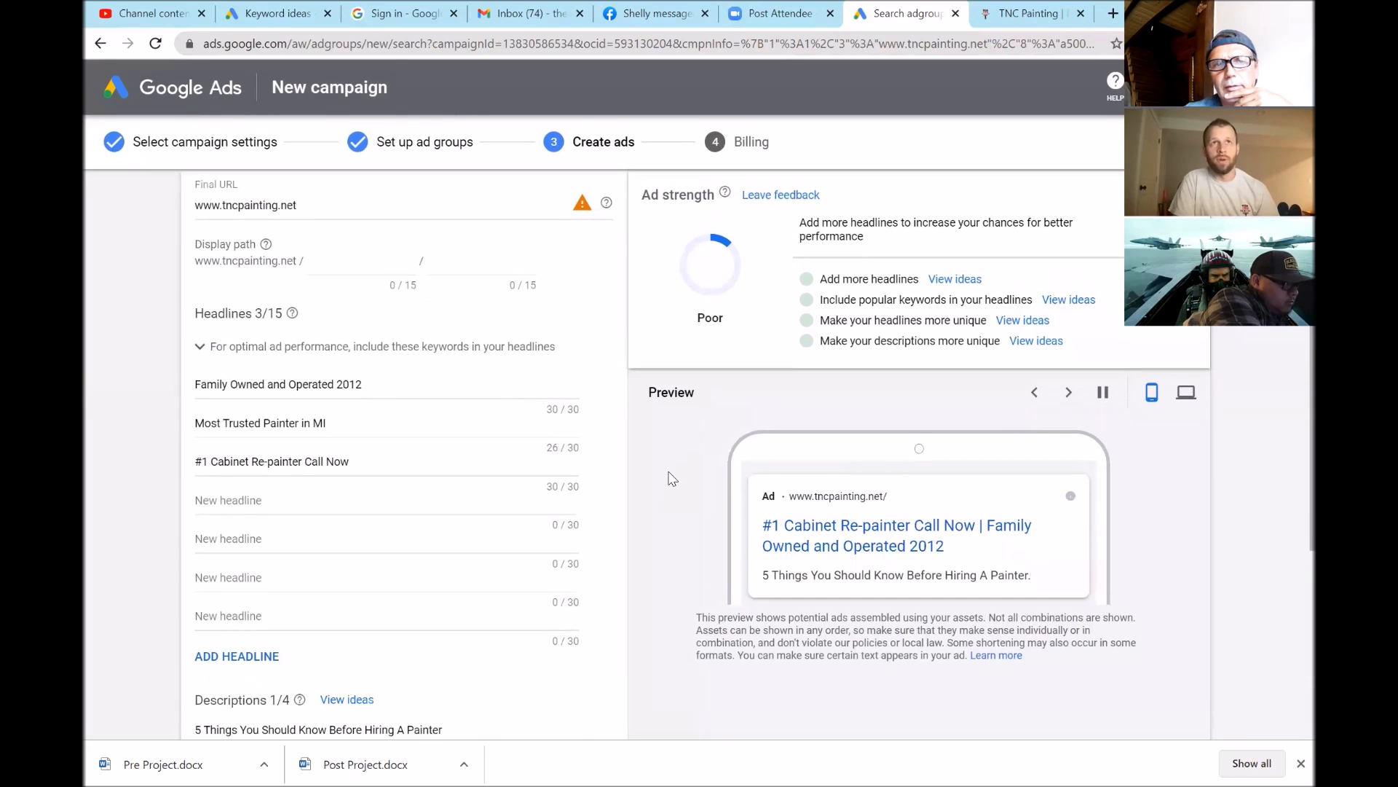
pyautogui.scroll(-1, 671, 479)
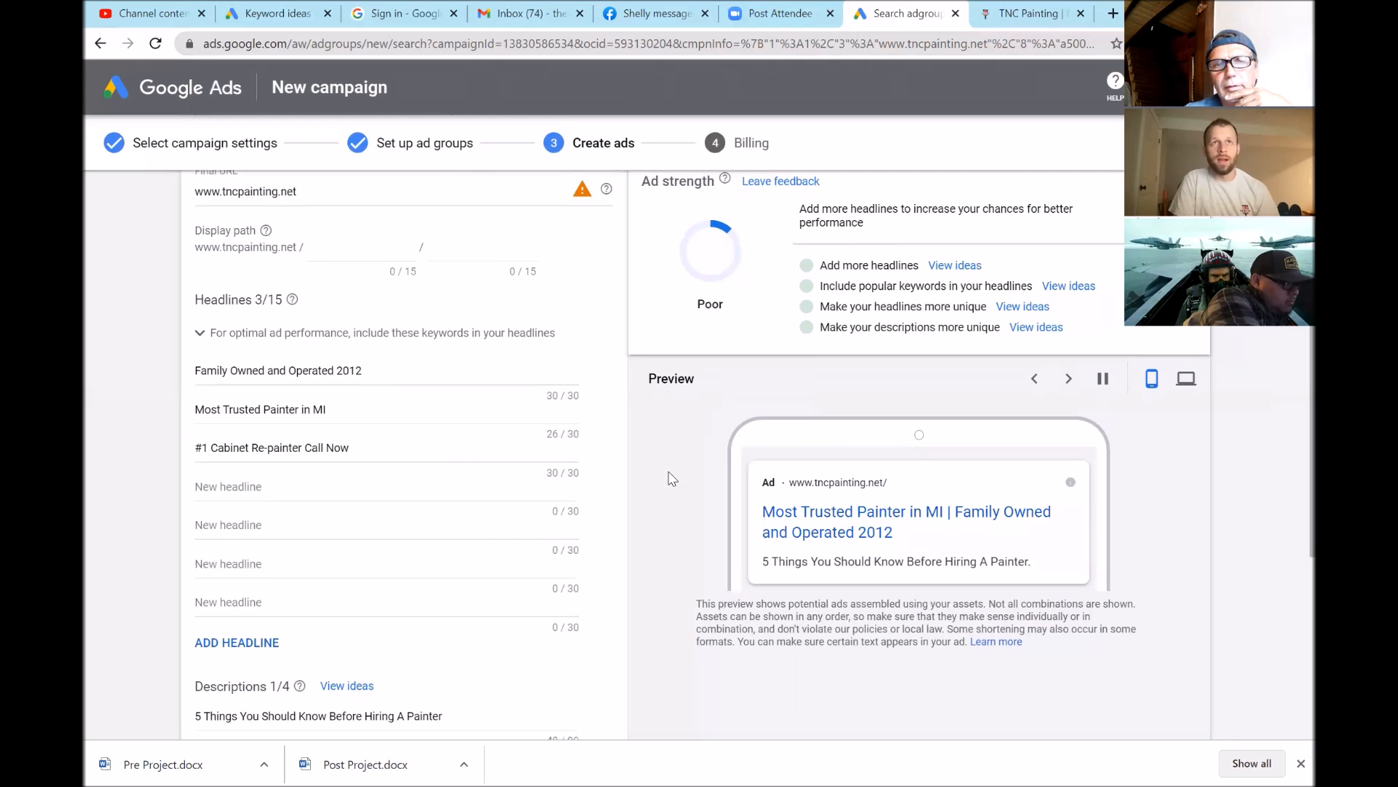
pyautogui.scroll(1, 670, 478)
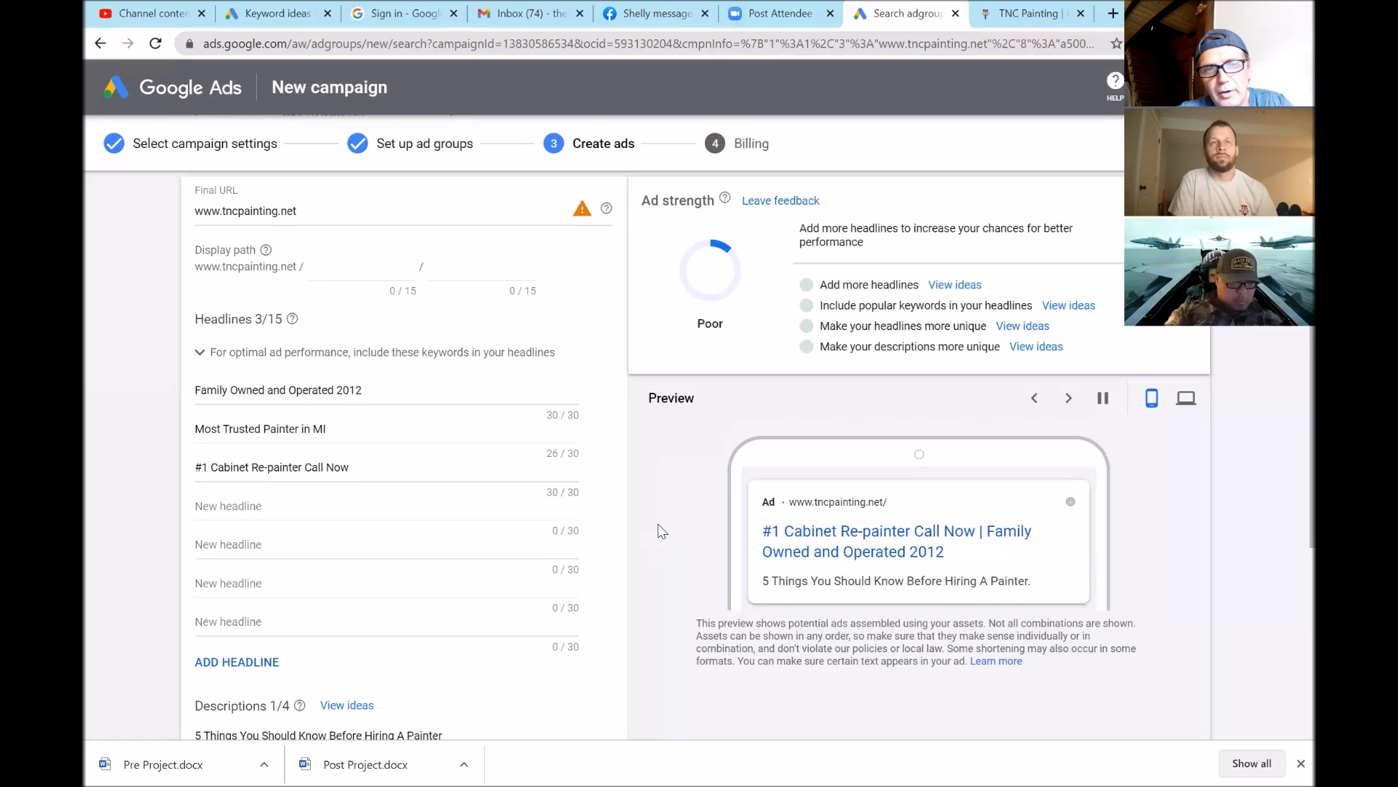
pyautogui.scroll(-3, 661, 531)
pyautogui.scroll(-2, 661, 530)
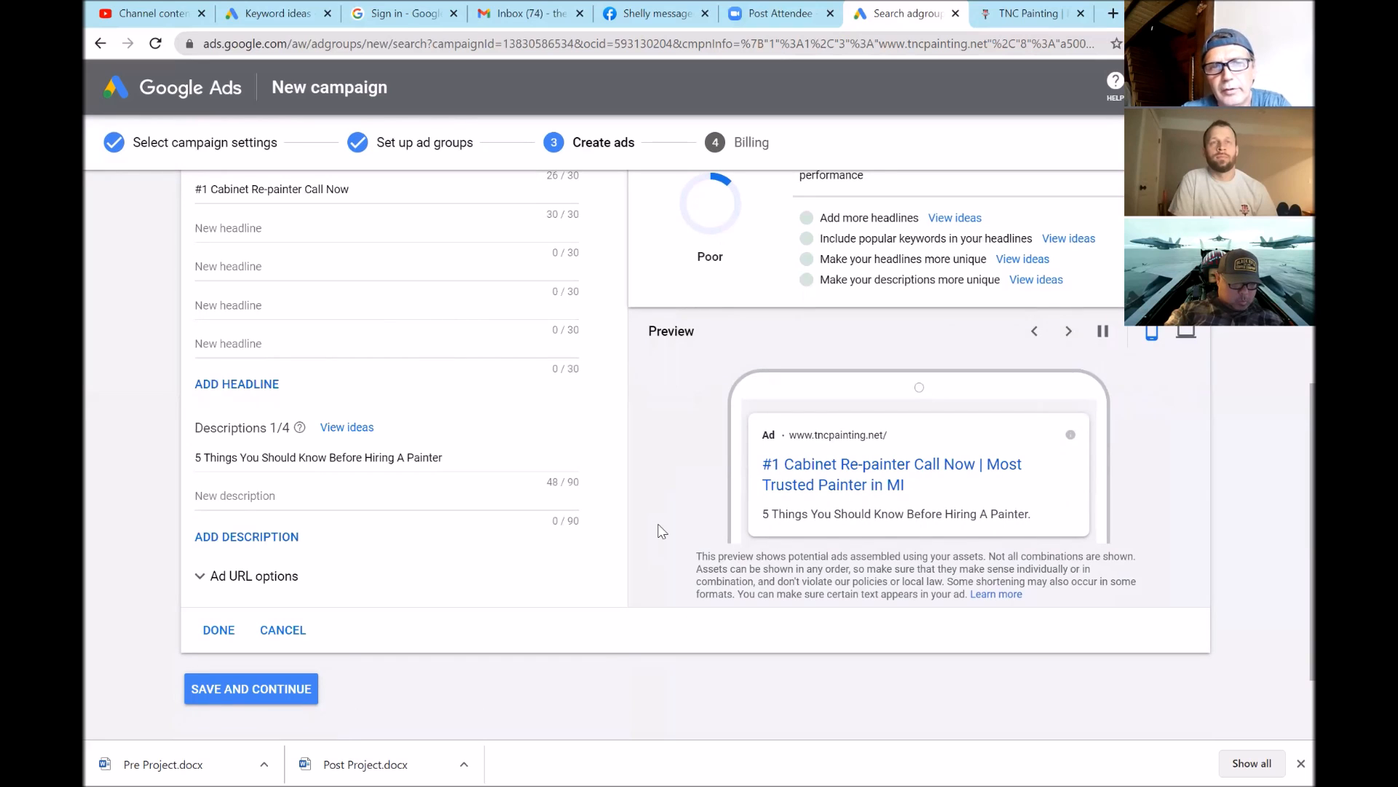
pyautogui.scroll(-1, 661, 530)
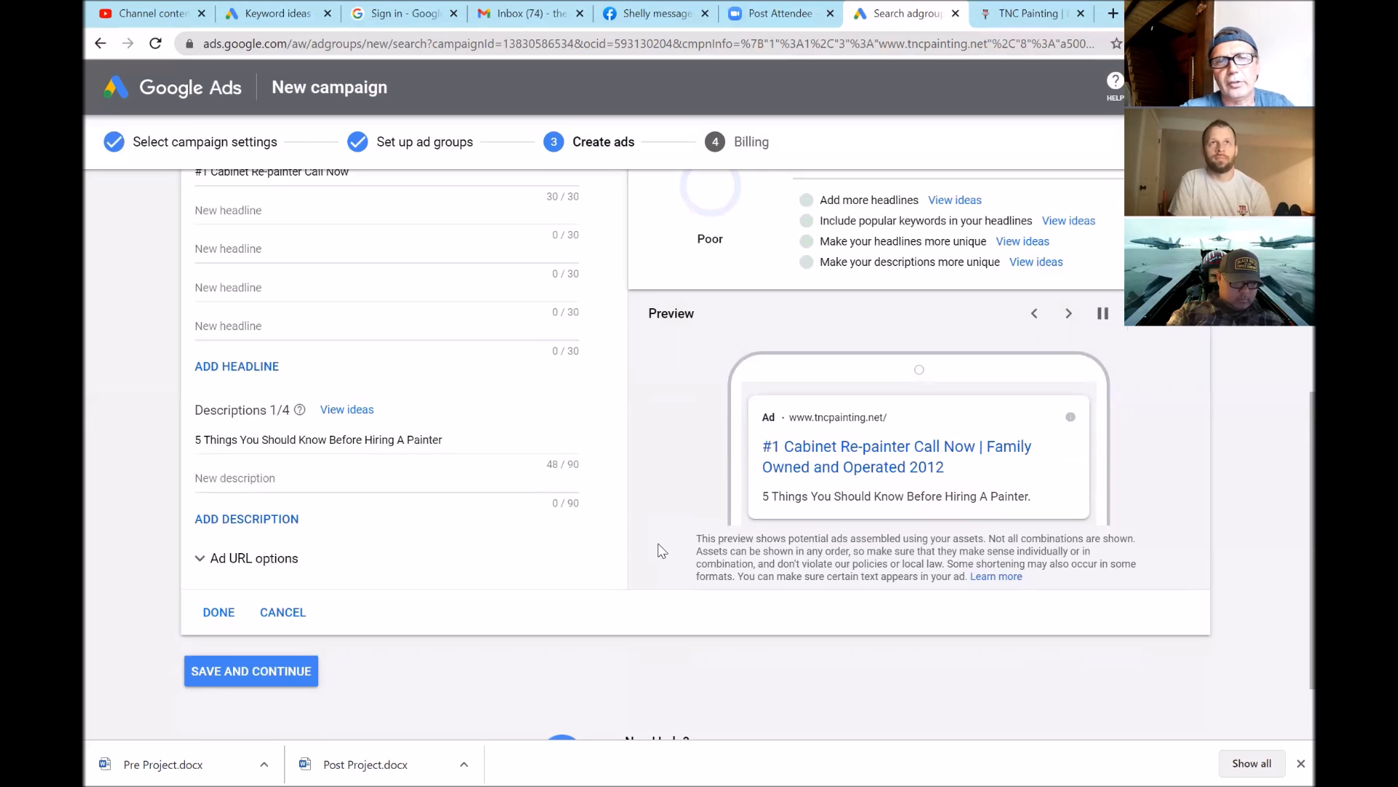
pyautogui.scroll(2, 661, 550)
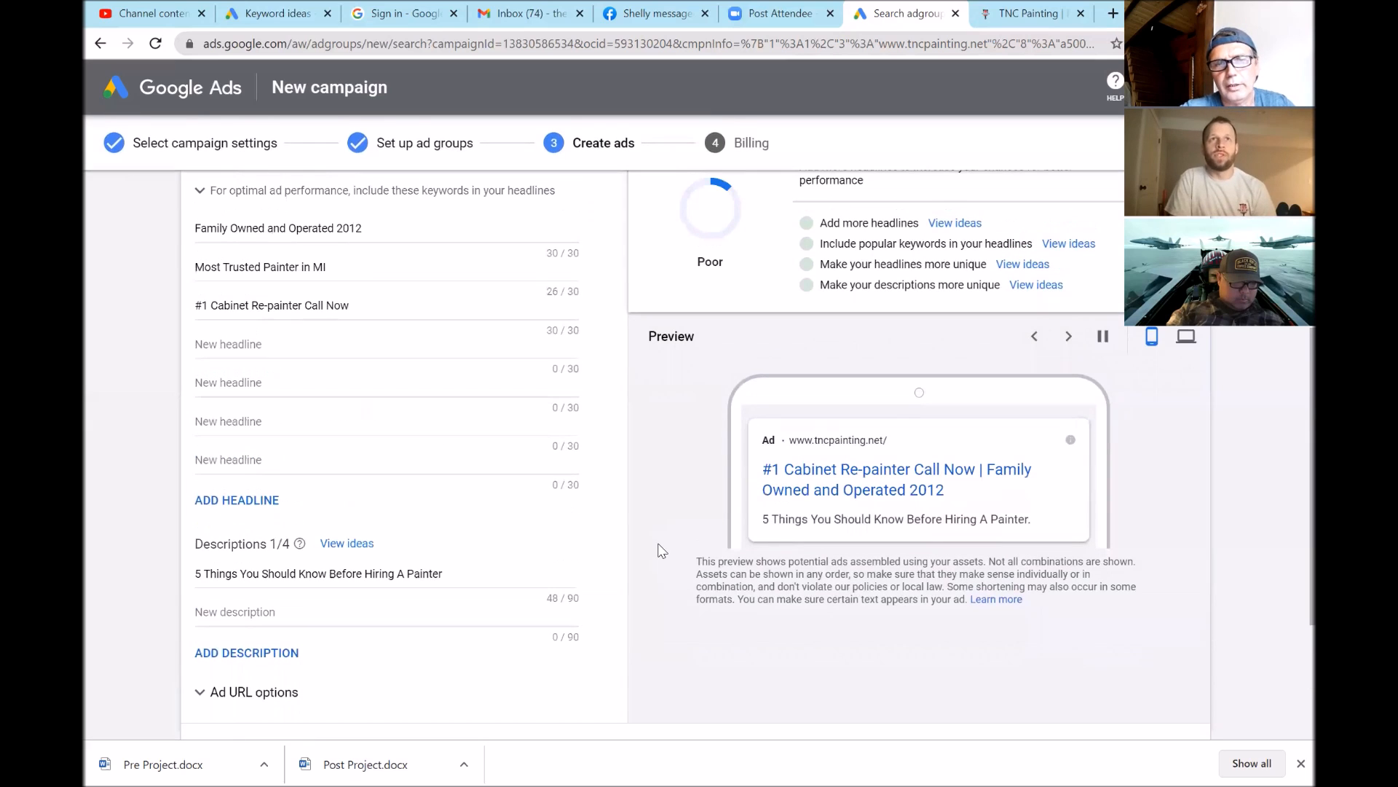
pyautogui.scroll(1, 661, 550)
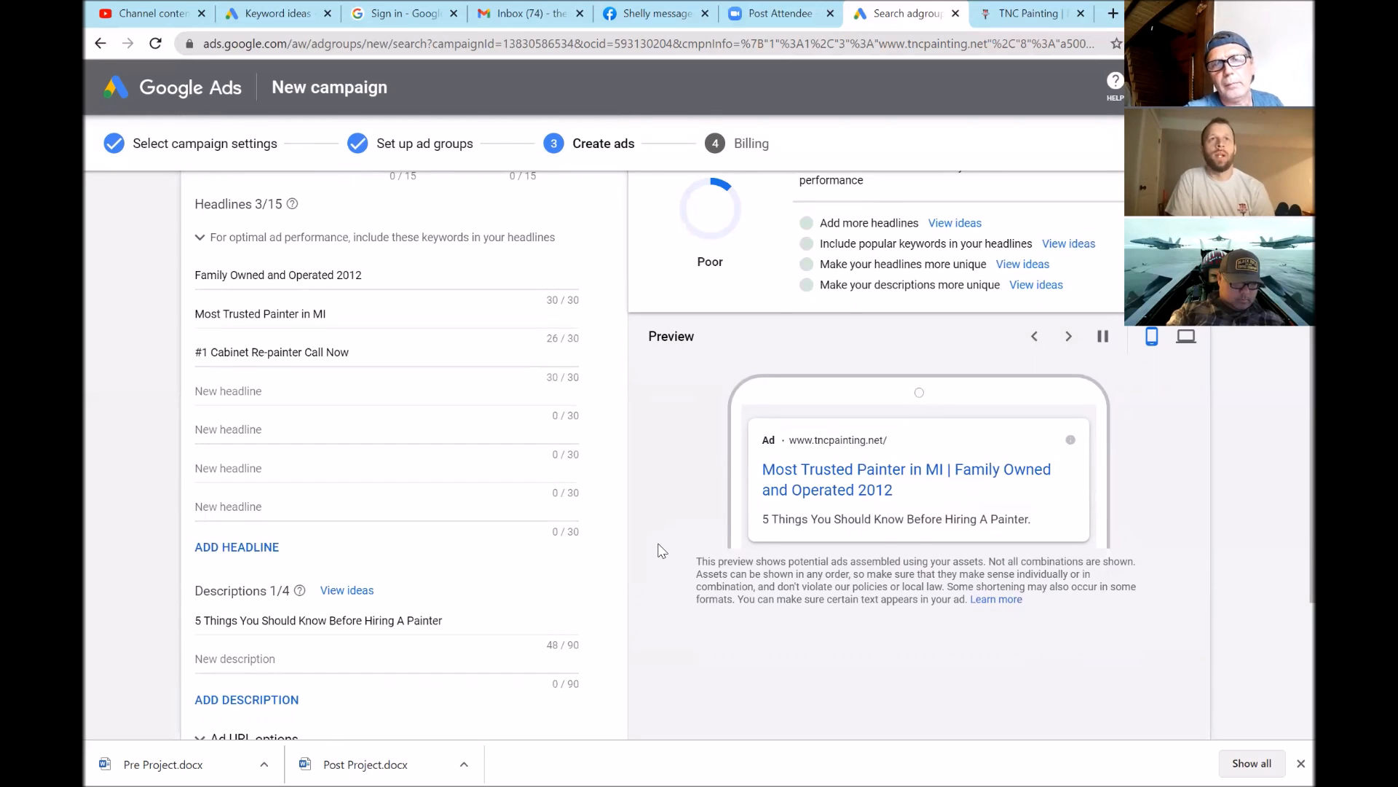
pyautogui.rightClick(658, 545)
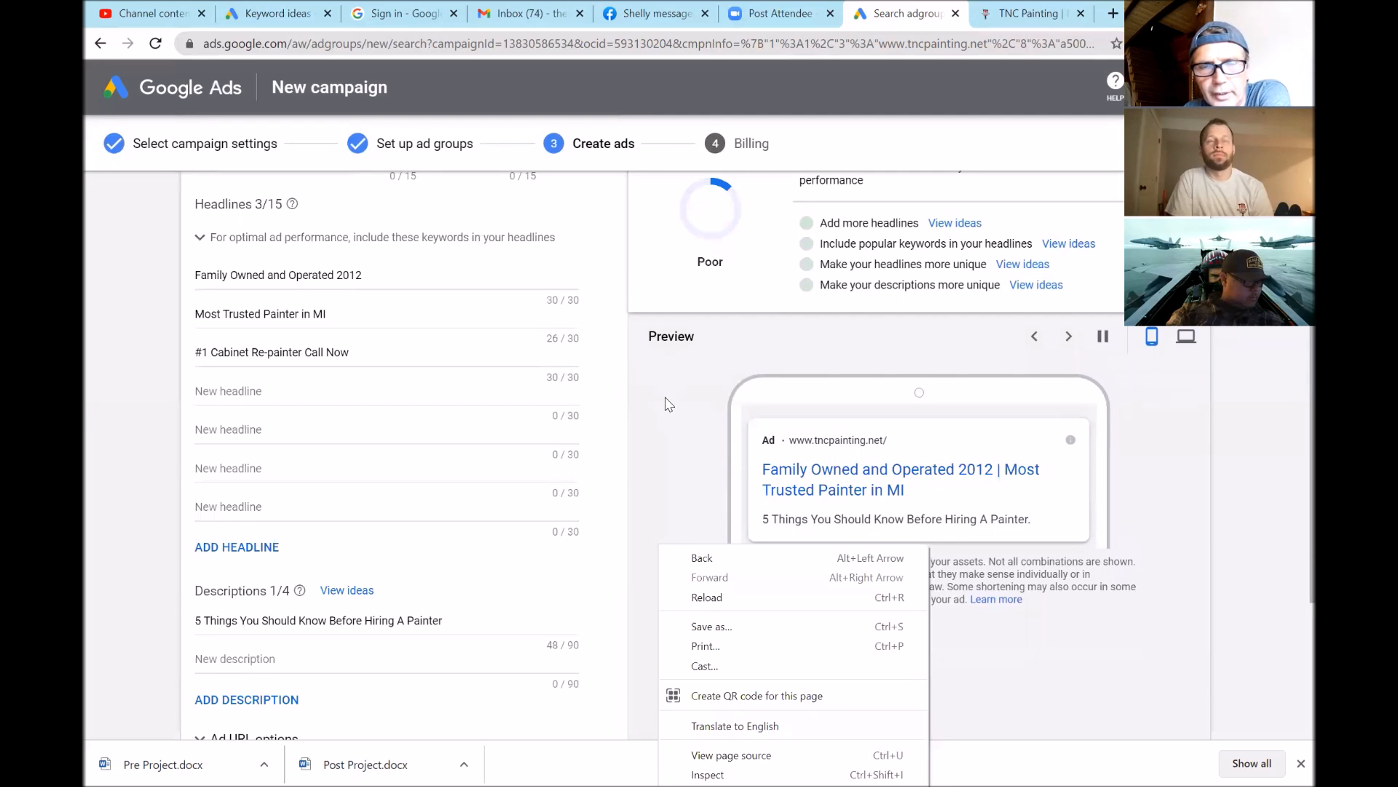
pyautogui.click(671, 421)
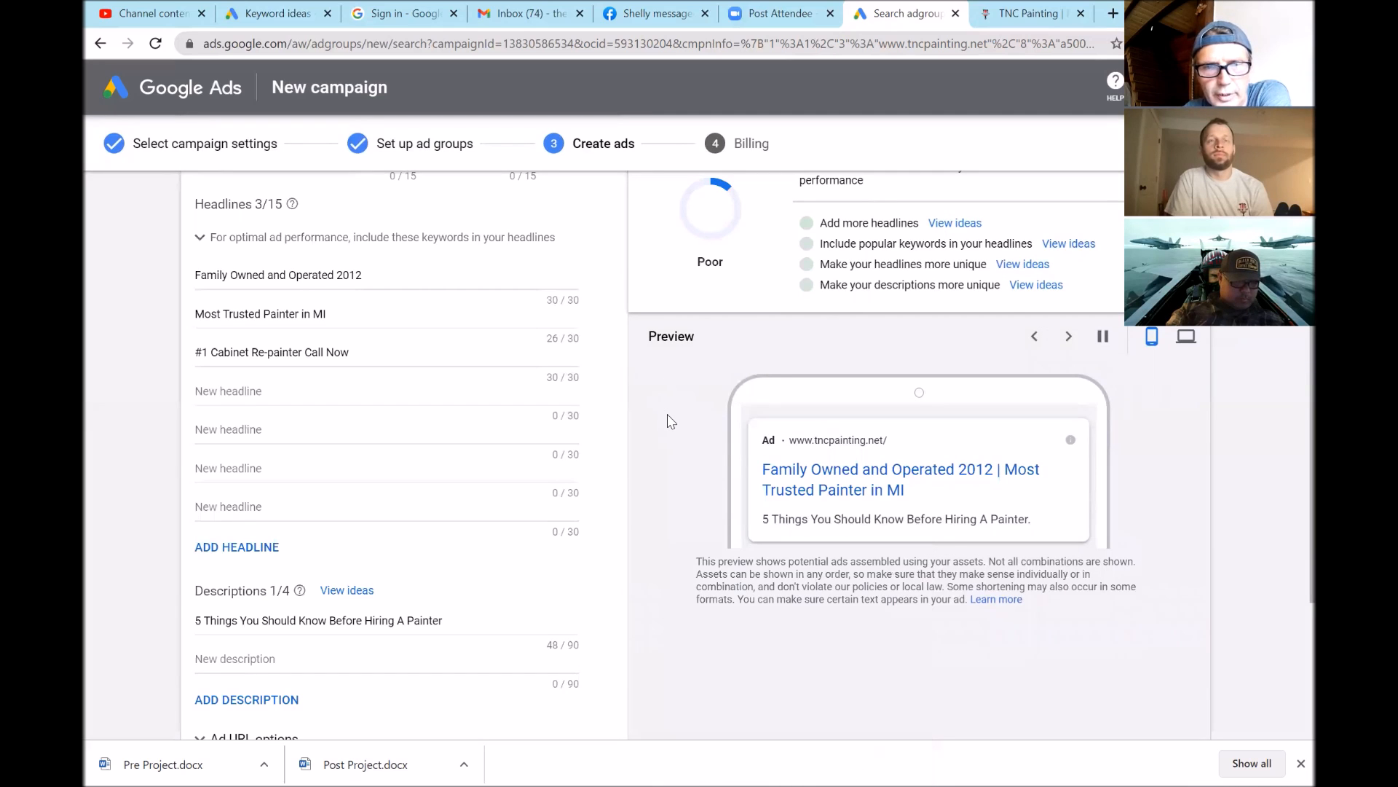
pyautogui.scroll(-2, 670, 420)
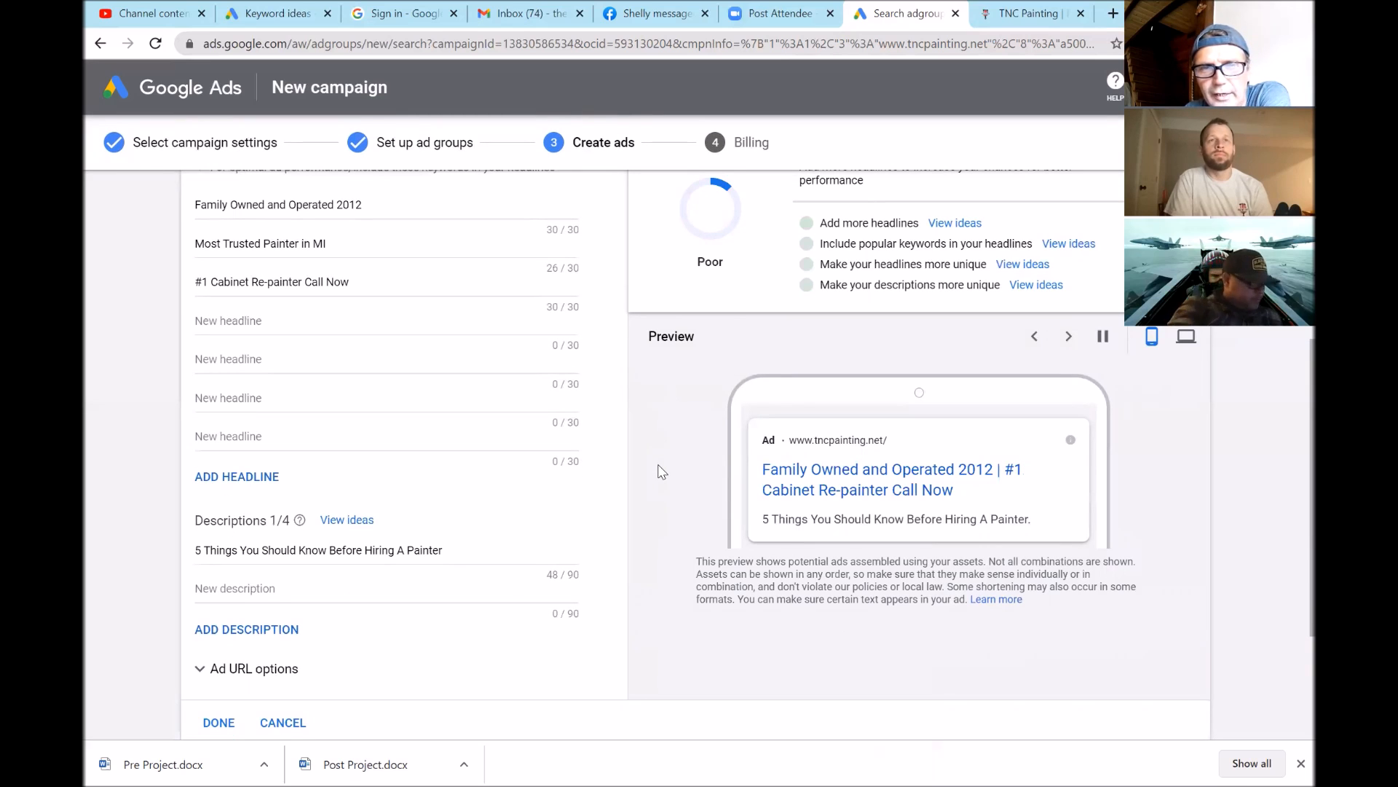
pyautogui.scroll(-1, 657, 464)
pyautogui.scroll(-1, 658, 465)
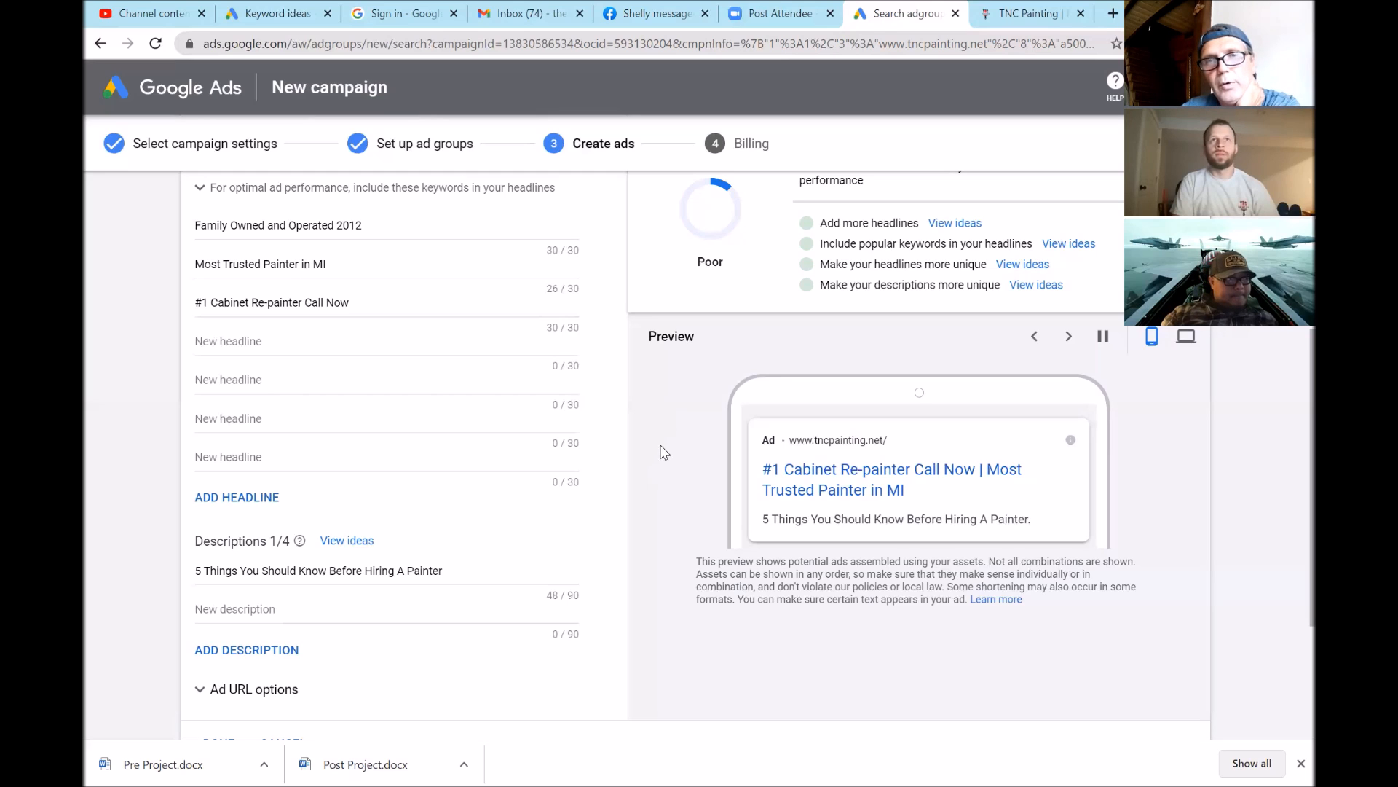
pyautogui.moveTo(663, 453); pyautogui.dragTo(675, 437)
pyautogui.scroll(-1, 675, 436)
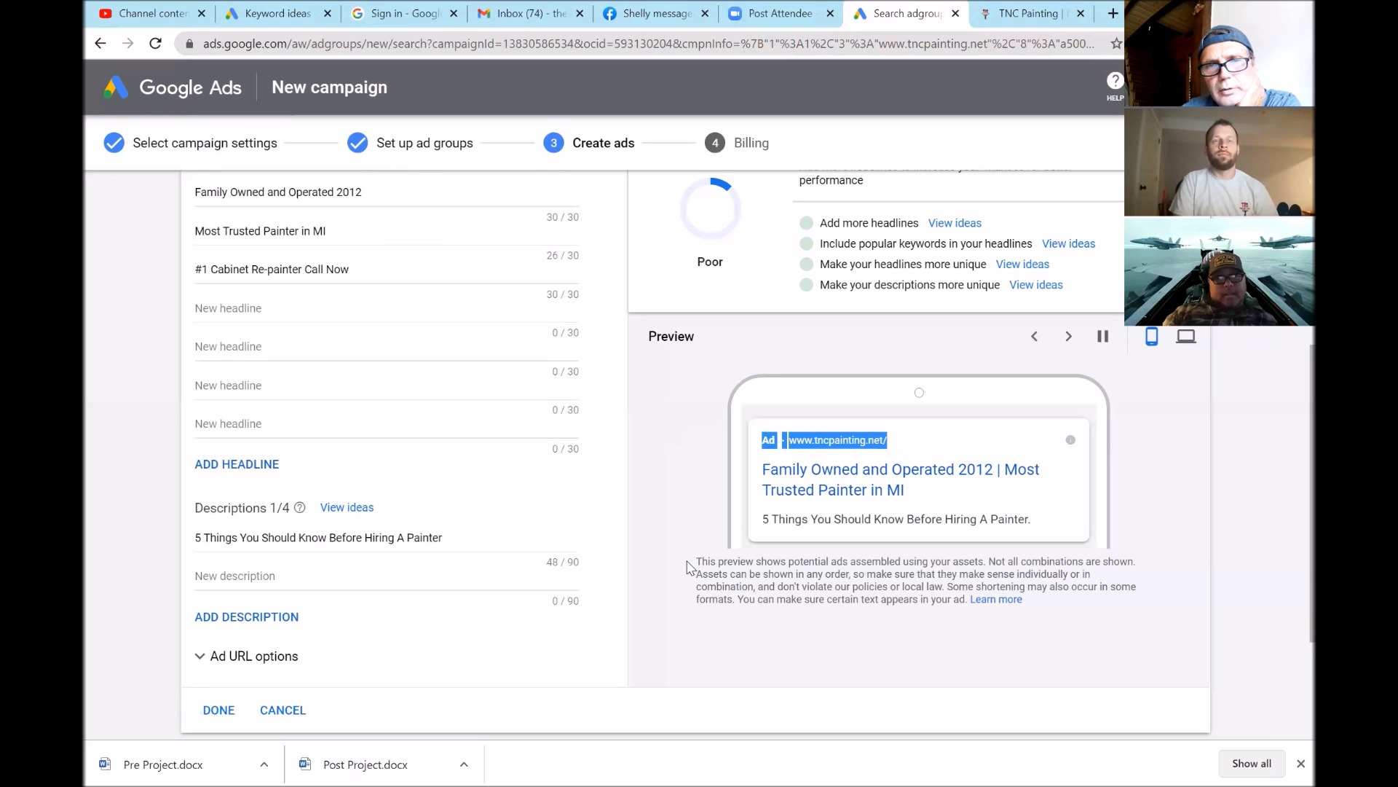
pyautogui.scroll(-1, 689, 566)
pyautogui.scroll(-1, 688, 566)
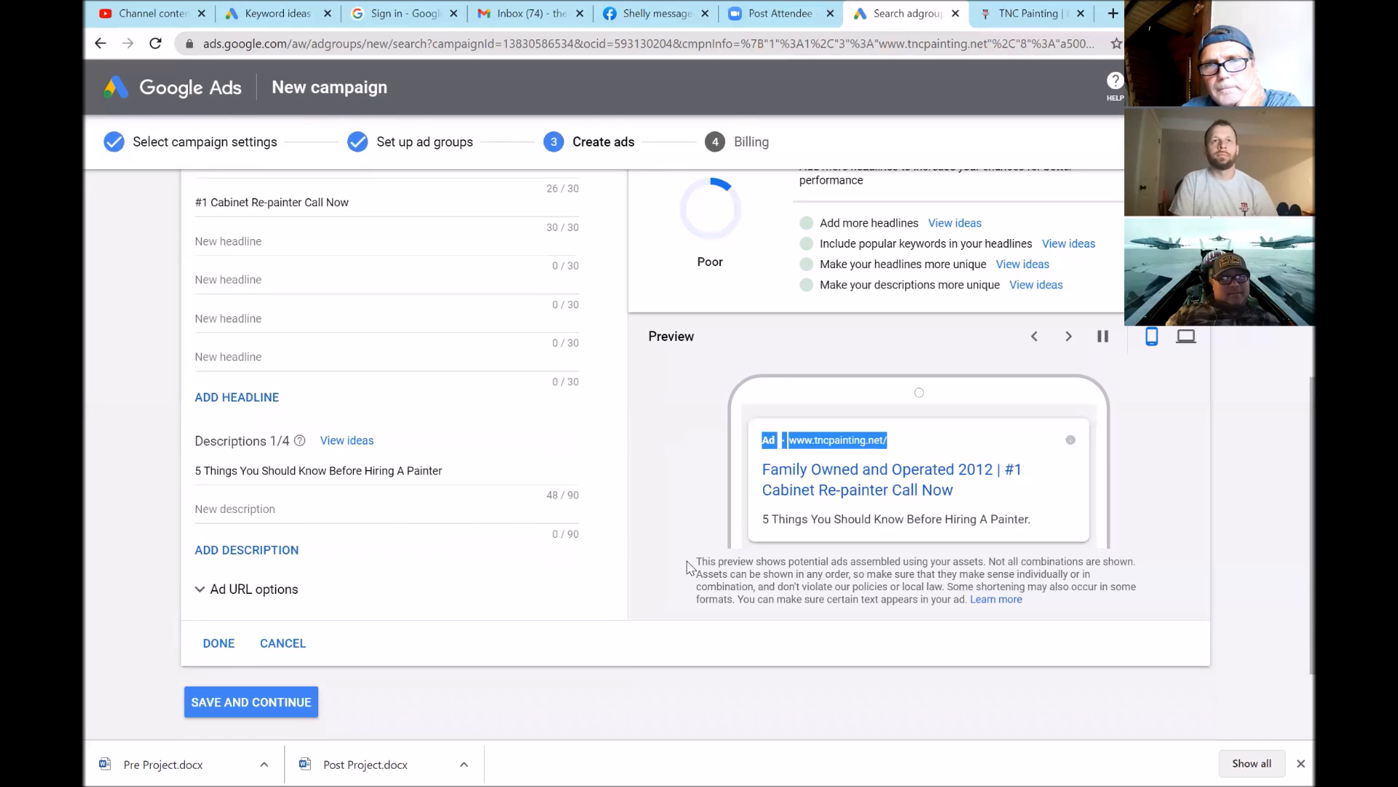
pyautogui.scroll(-1, 677, 592)
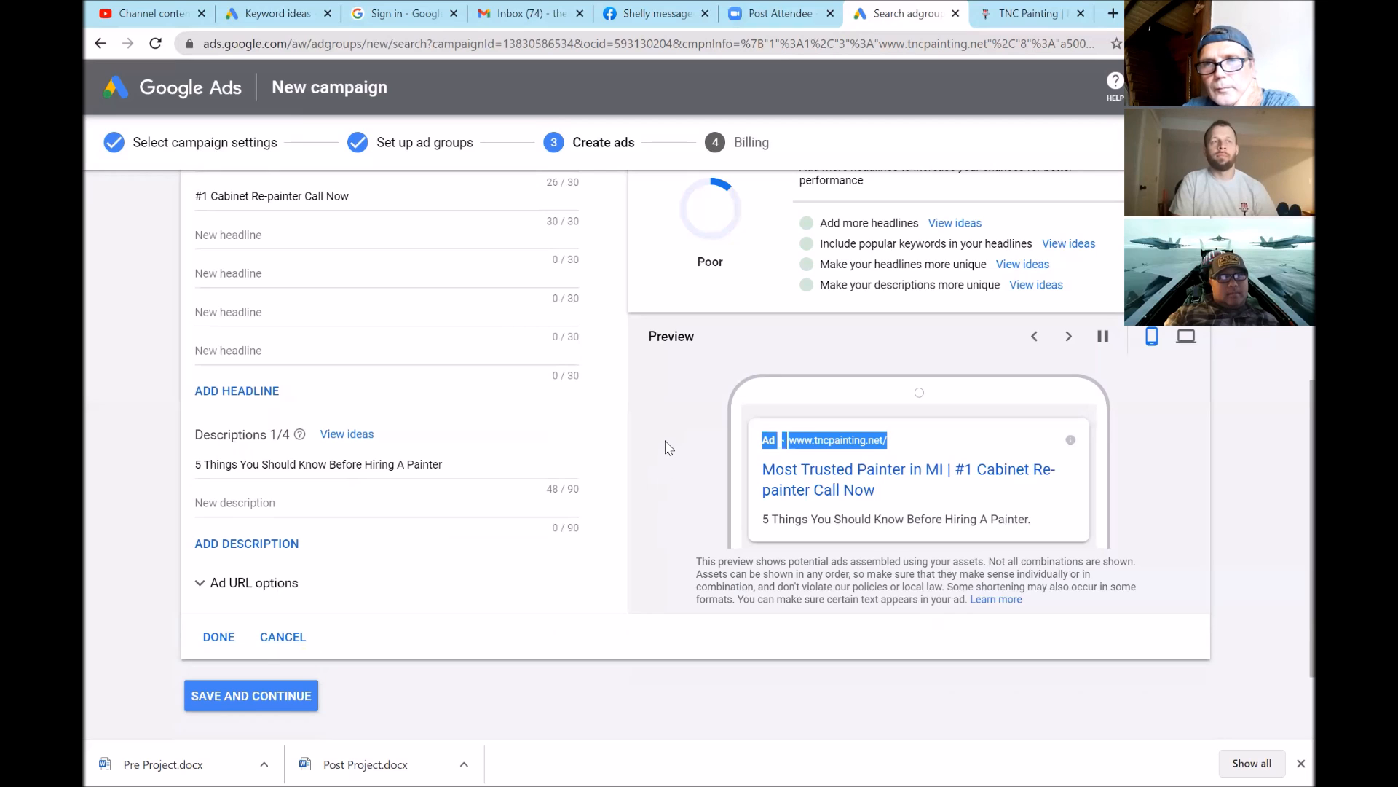
pyautogui.scroll(-1, 669, 447)
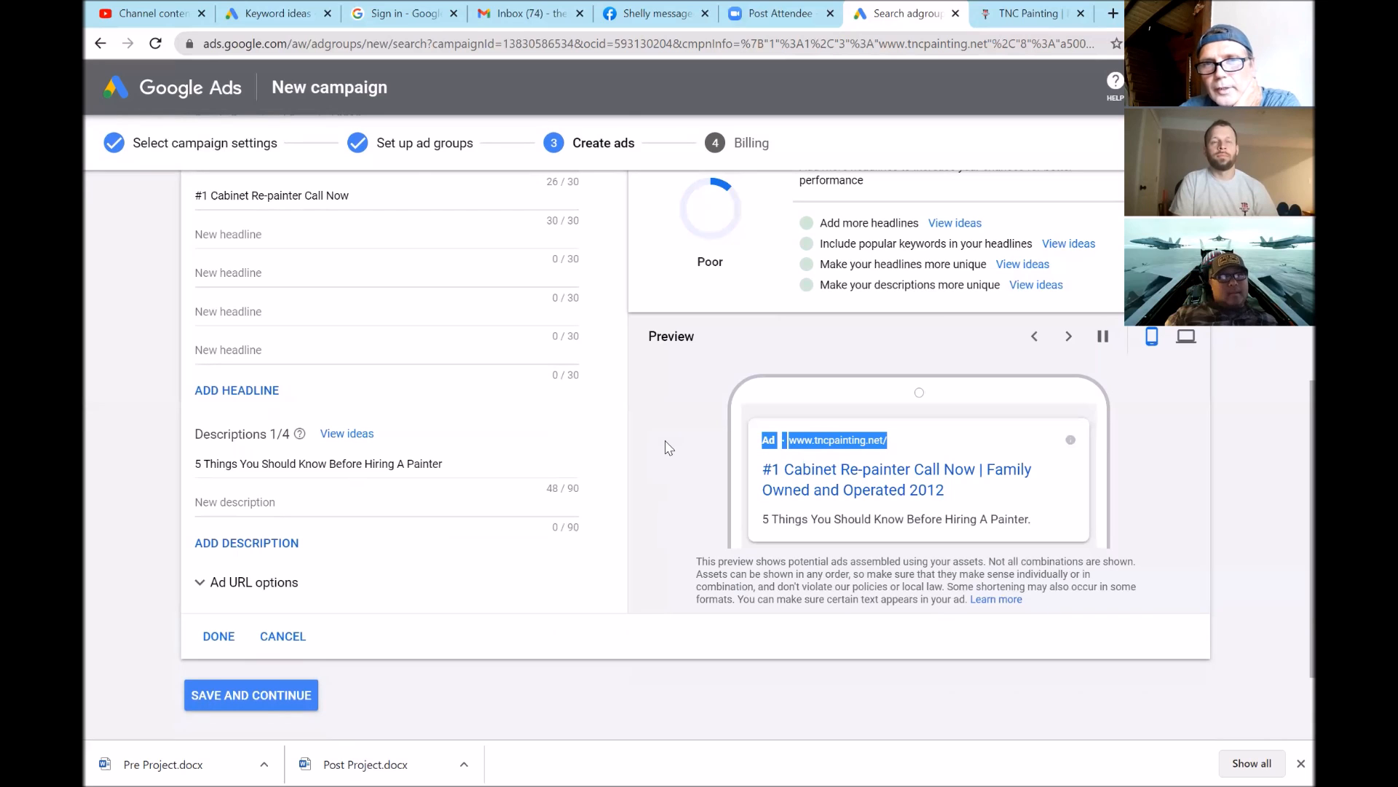
pyautogui.scroll(-1, 670, 447)
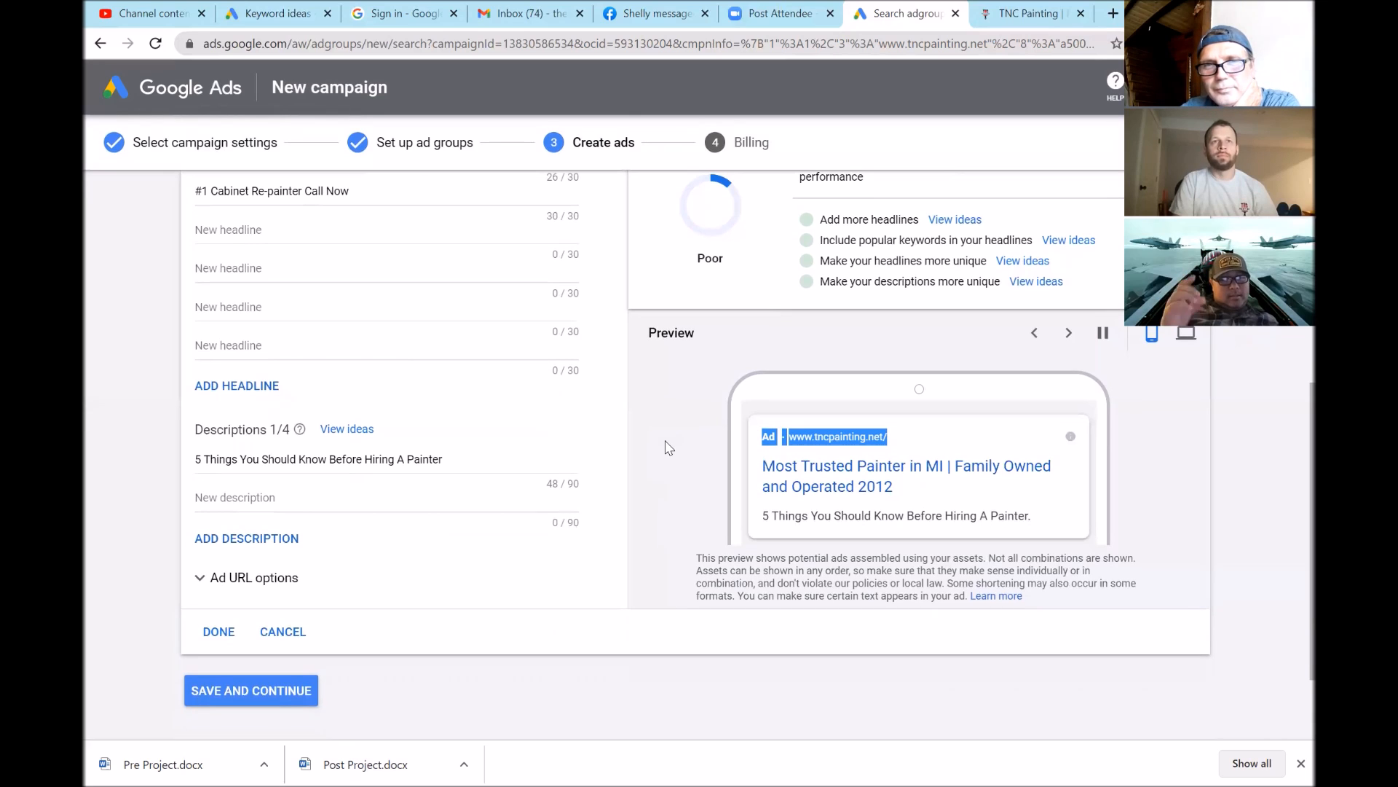